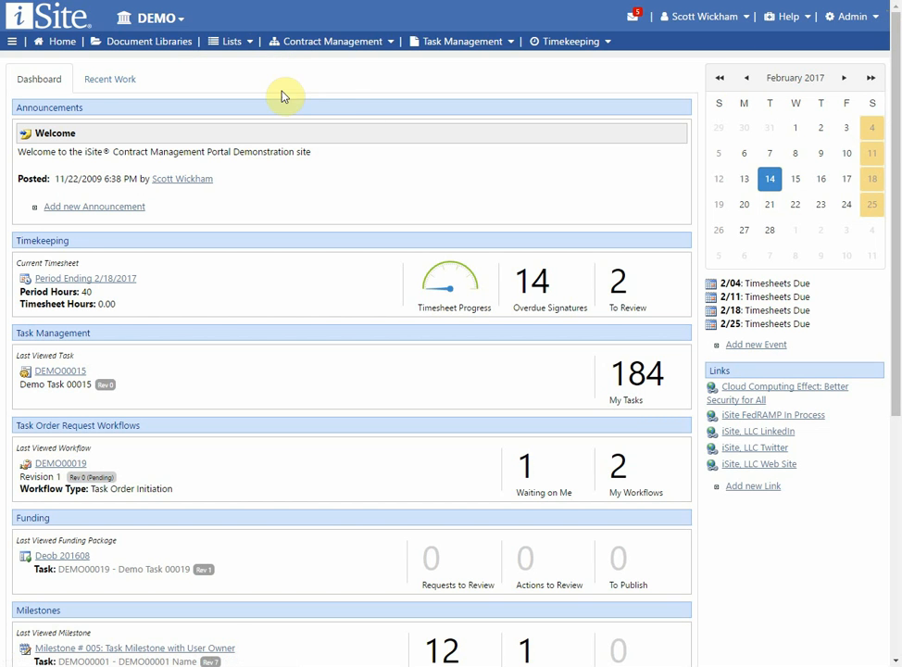
Open the document libraries and expand Library Demo, the monthly reporting deliverables library and its Contract Year 1 folder
click(165, 44)
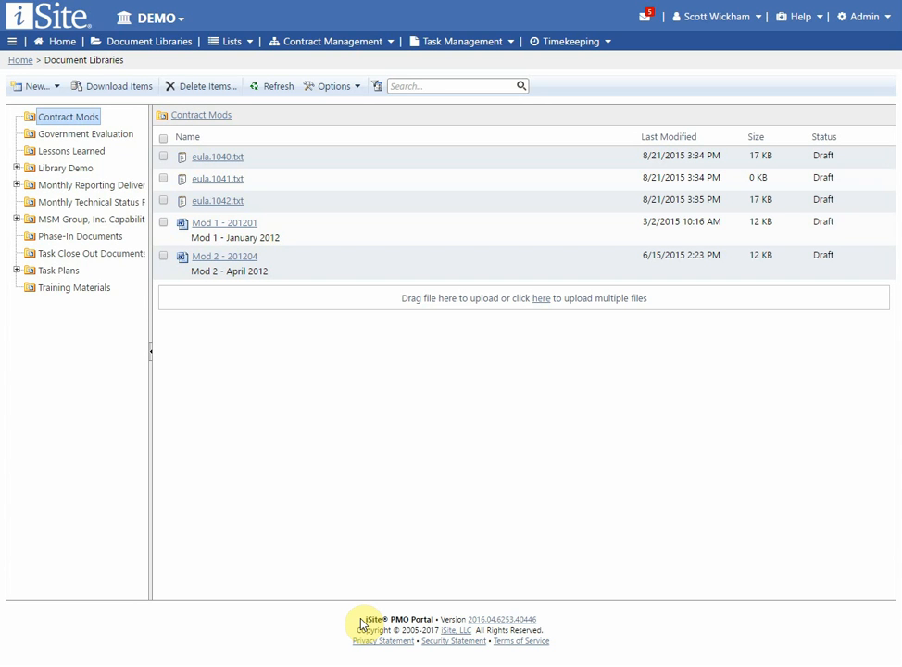
click(16, 167)
click(16, 201)
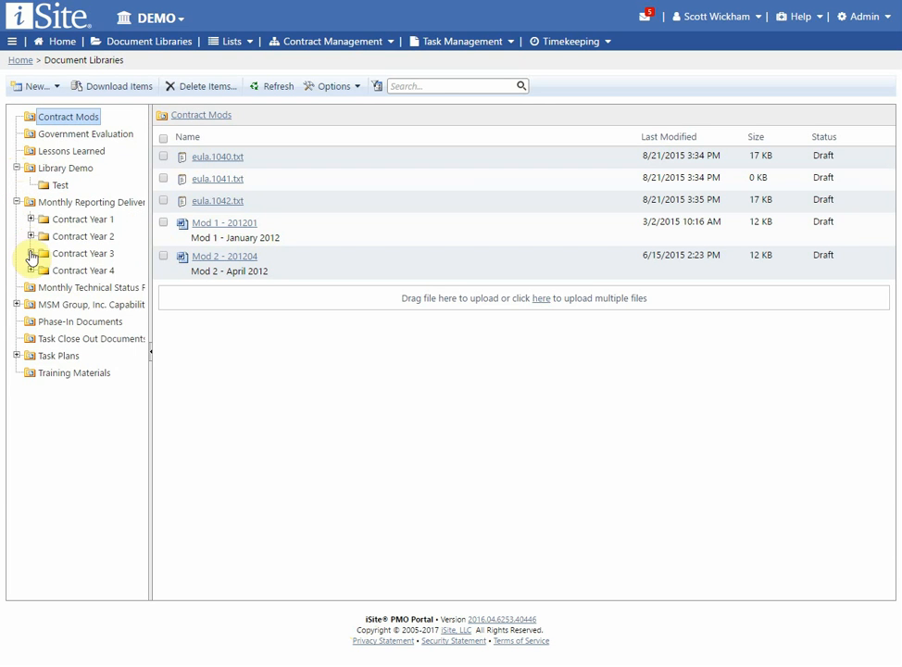
click(30, 219)
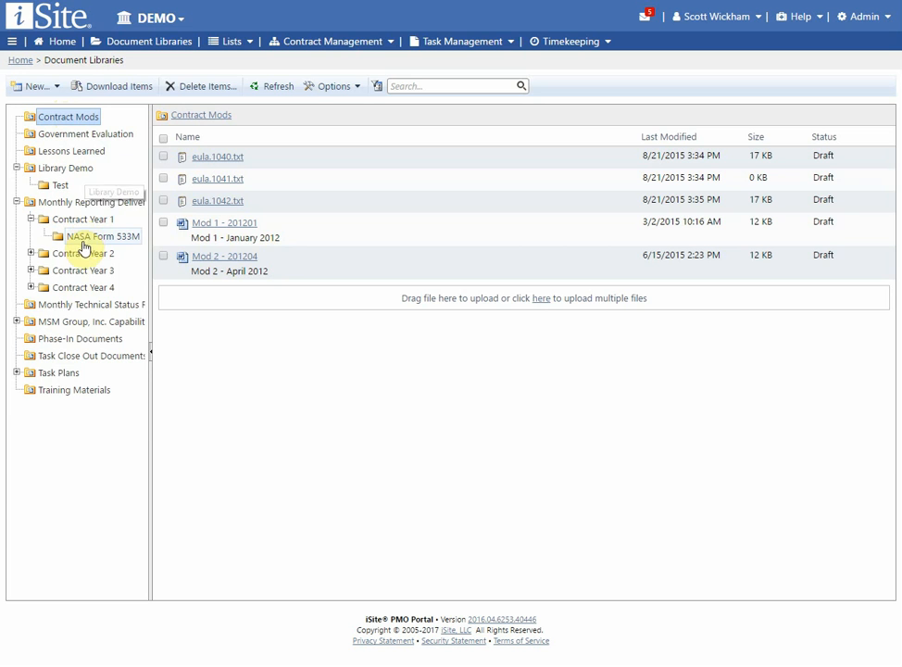
mouse_move(269, 261)
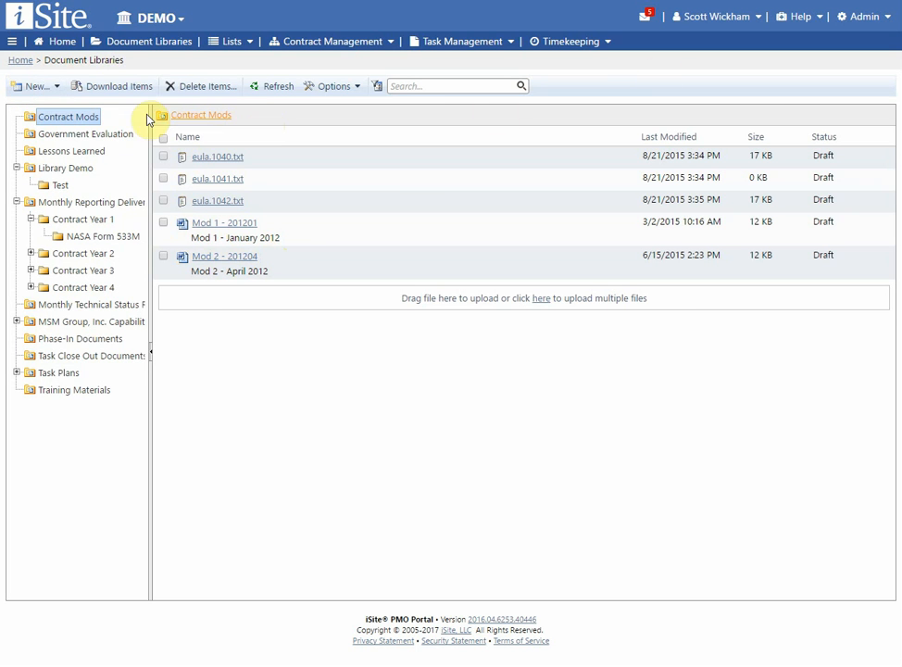
click(57, 88)
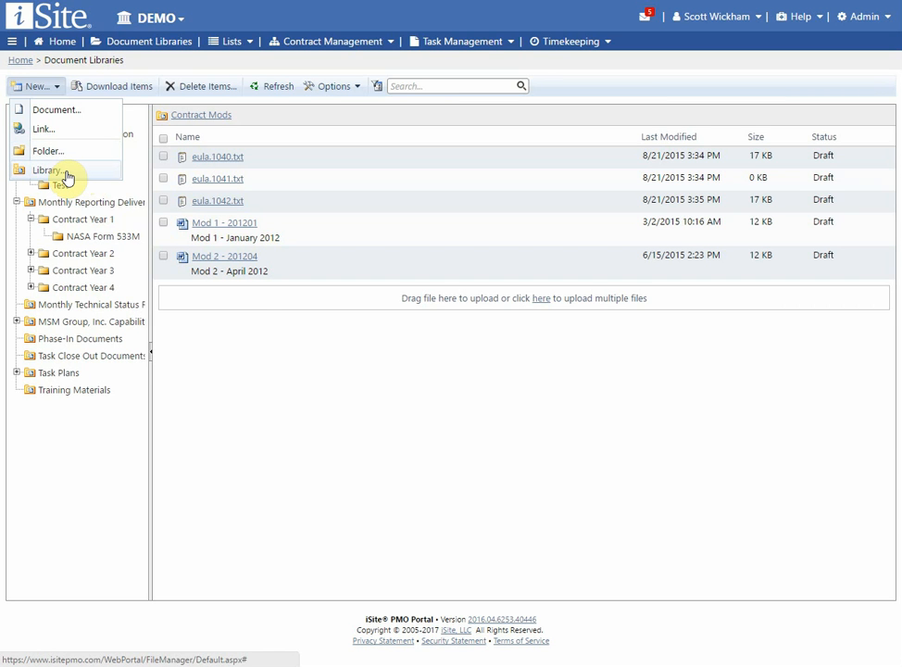
click(222, 322)
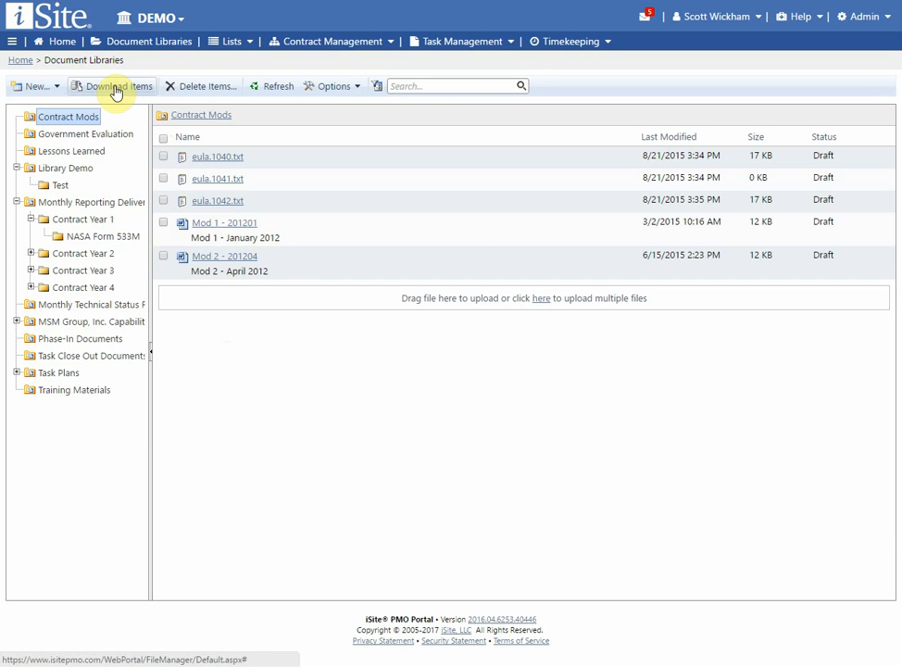
mouse_move(216, 162)
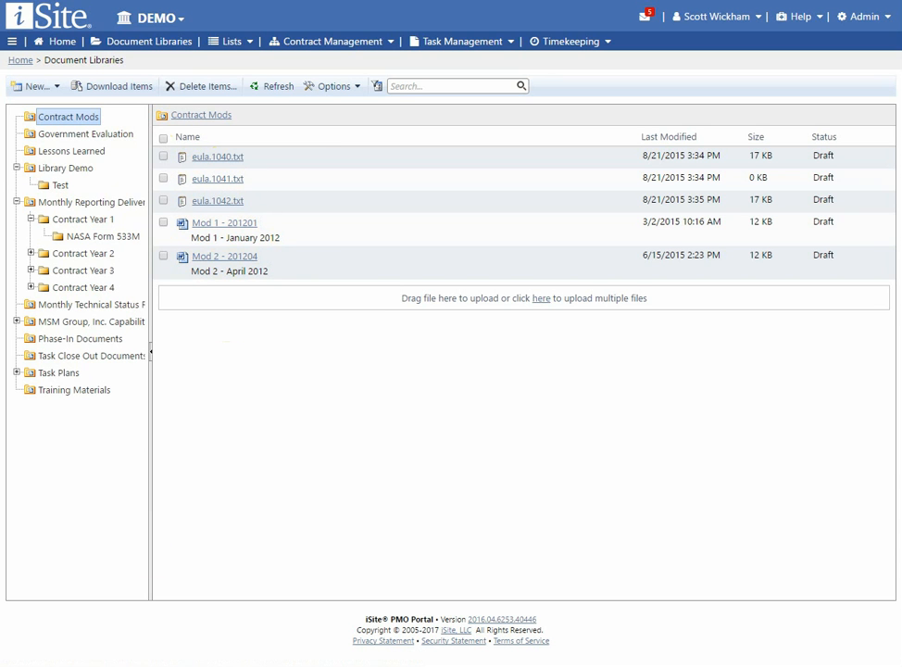
Select all files in the Contract Mods library, clear that selection and refresh the list
click(165, 139)
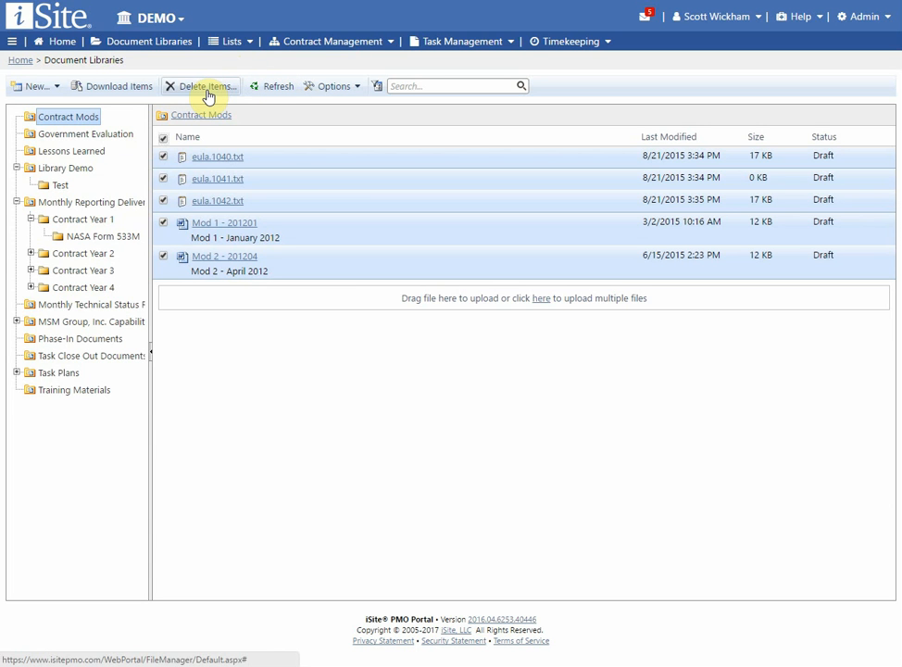
click(164, 140)
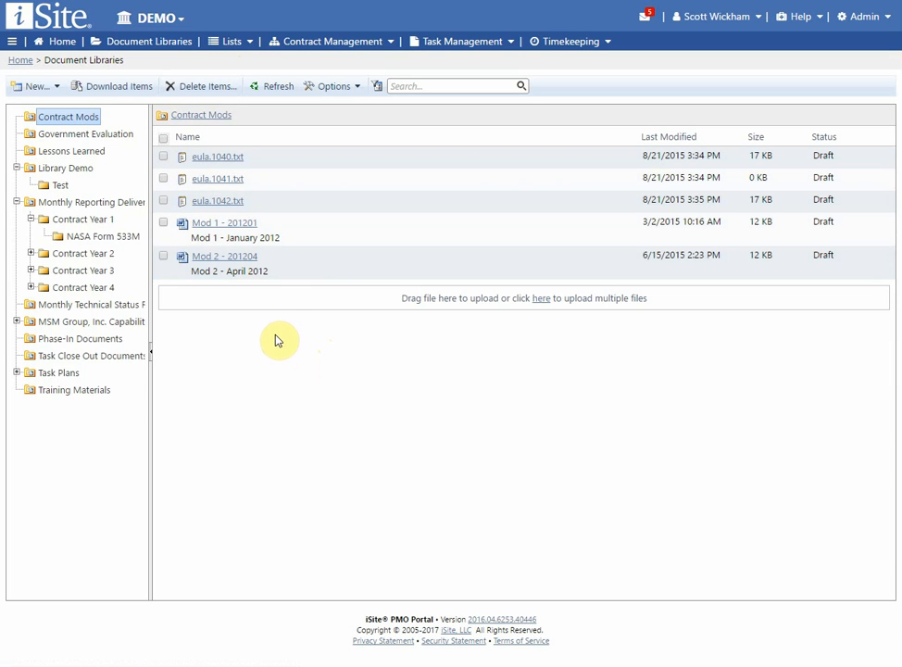
click(277, 88)
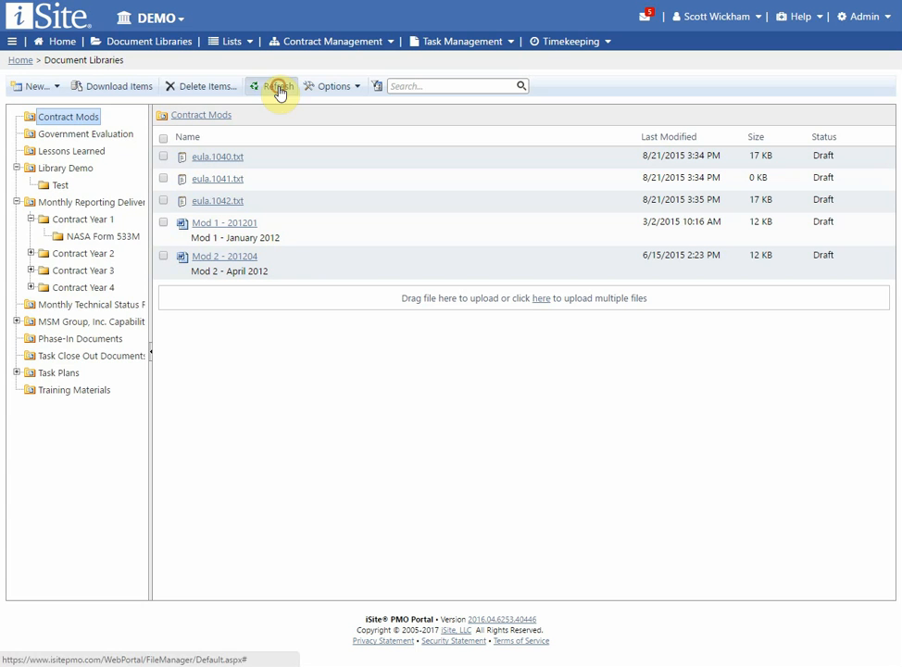
Hide the item descriptions, file status and folder hierarchy in the library view
click(336, 89)
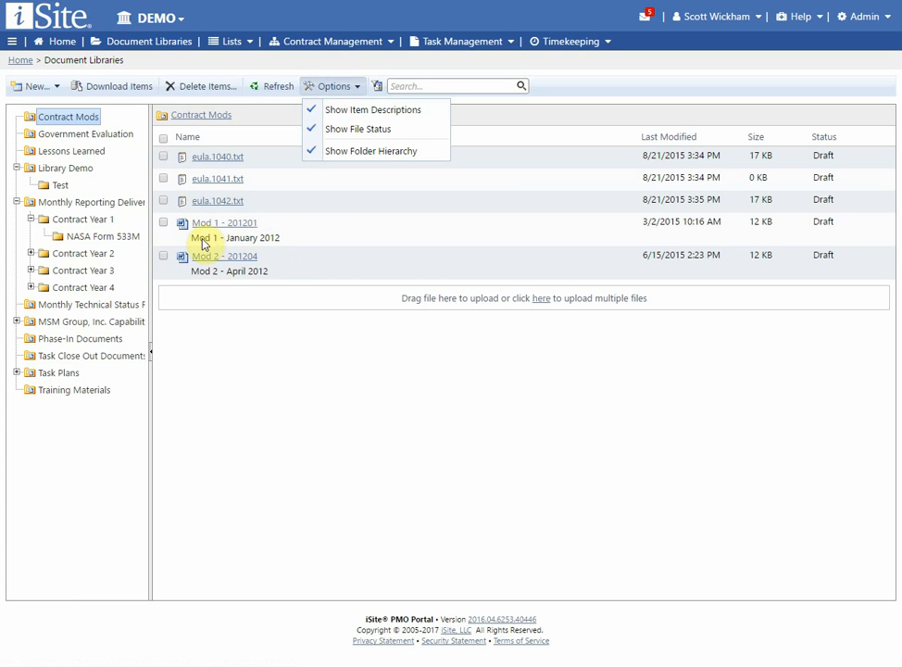
click(315, 110)
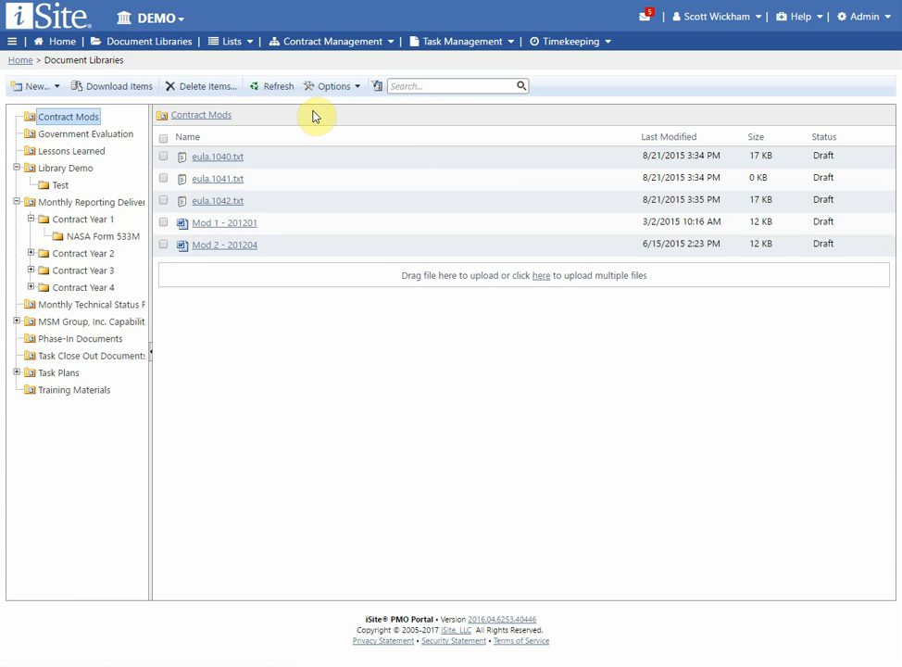
click(323, 86)
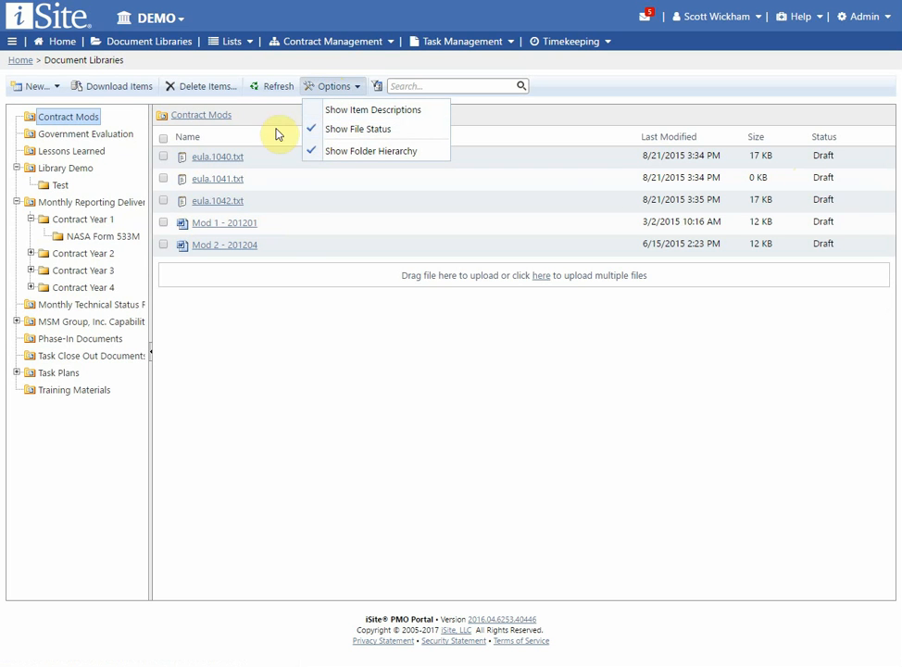
click(313, 129)
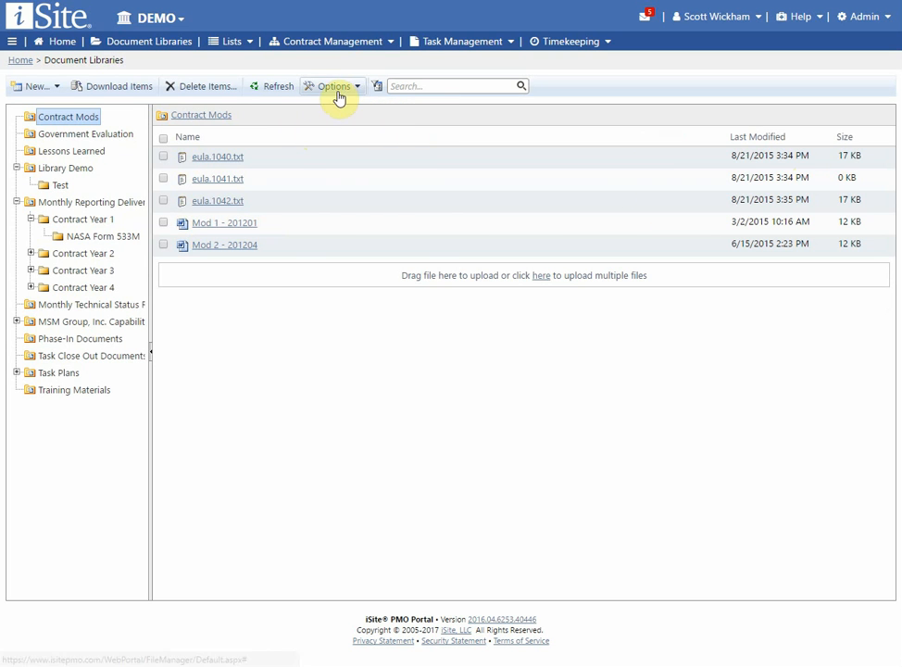
click(339, 93)
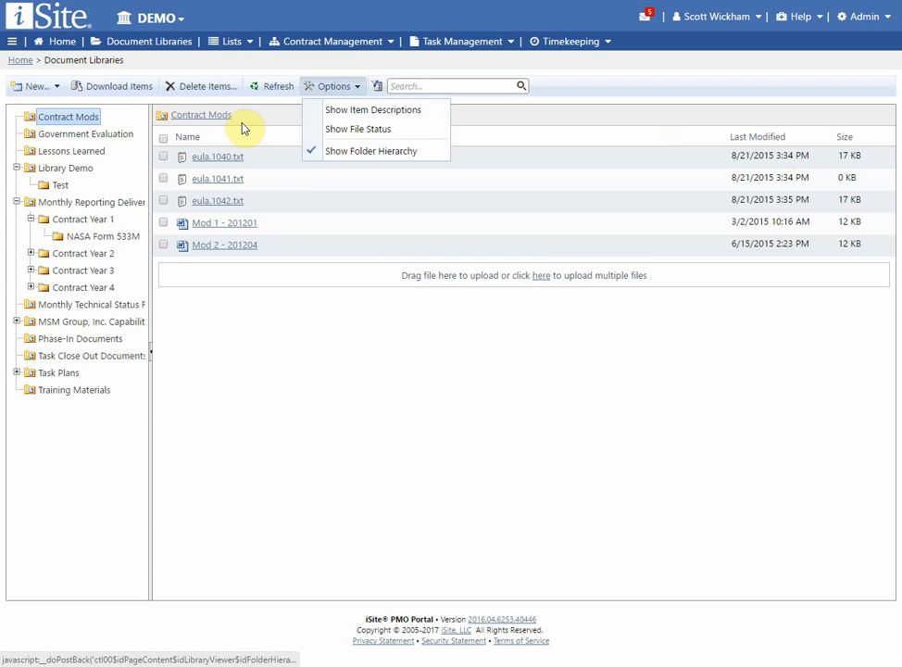
click(359, 153)
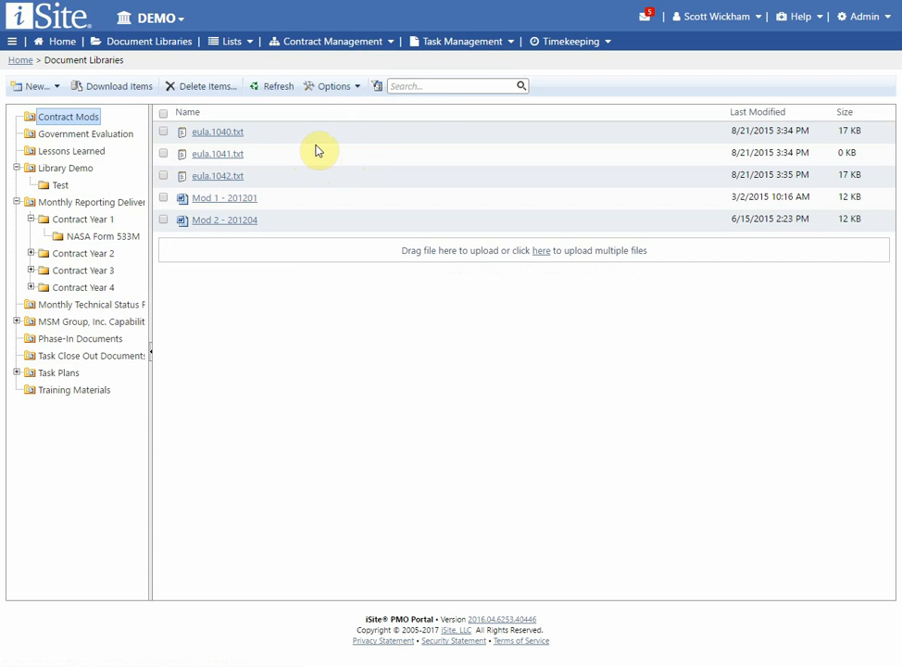
Turn the display of item descriptions, file status and folder hierarchy back on
click(335, 89)
click(313, 107)
click(324, 90)
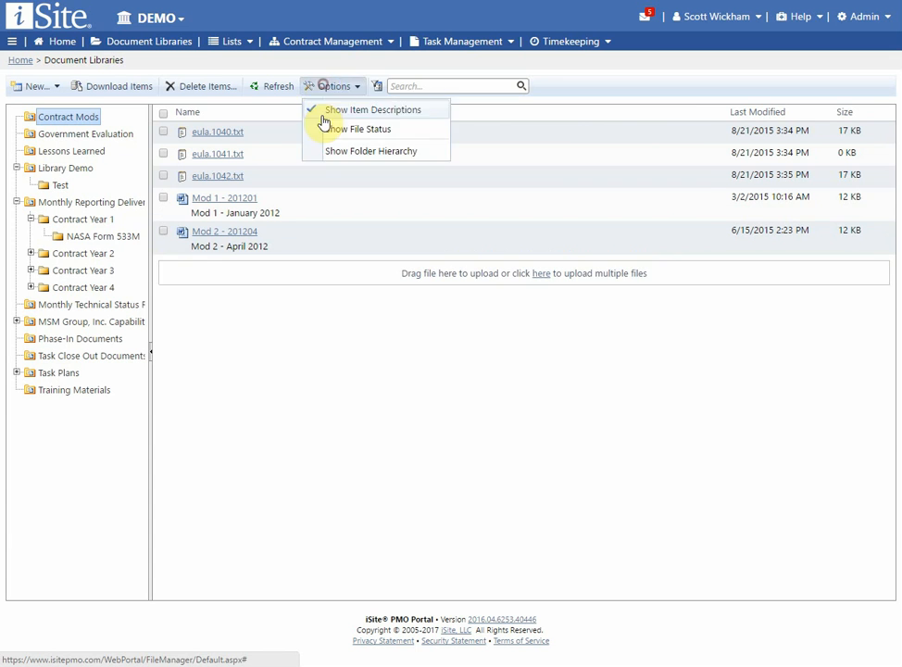
click(320, 129)
click(325, 89)
click(312, 153)
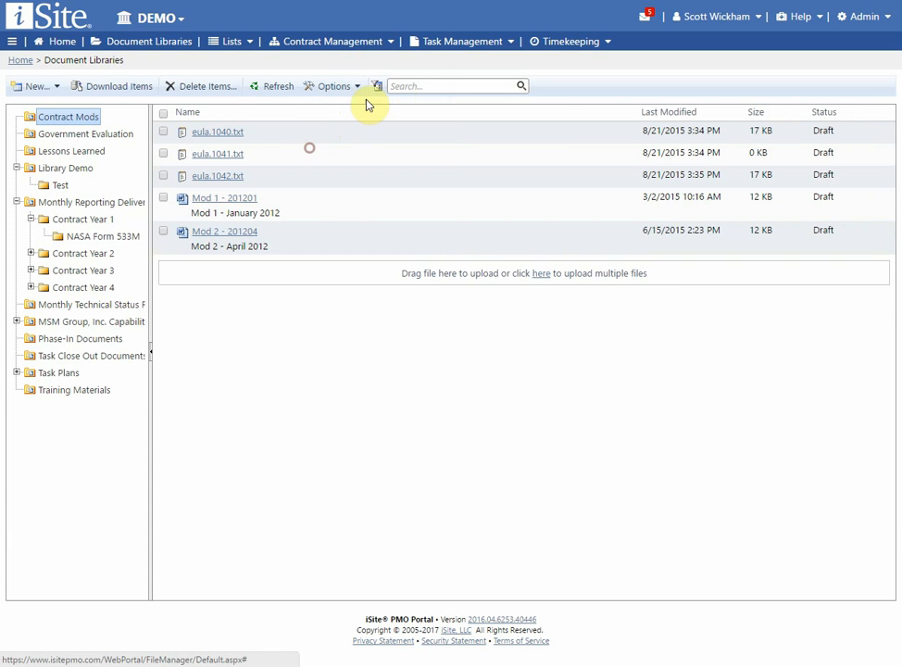
Search the document libraries for "Test", look over the matching files and clear the search term
click(427, 85)
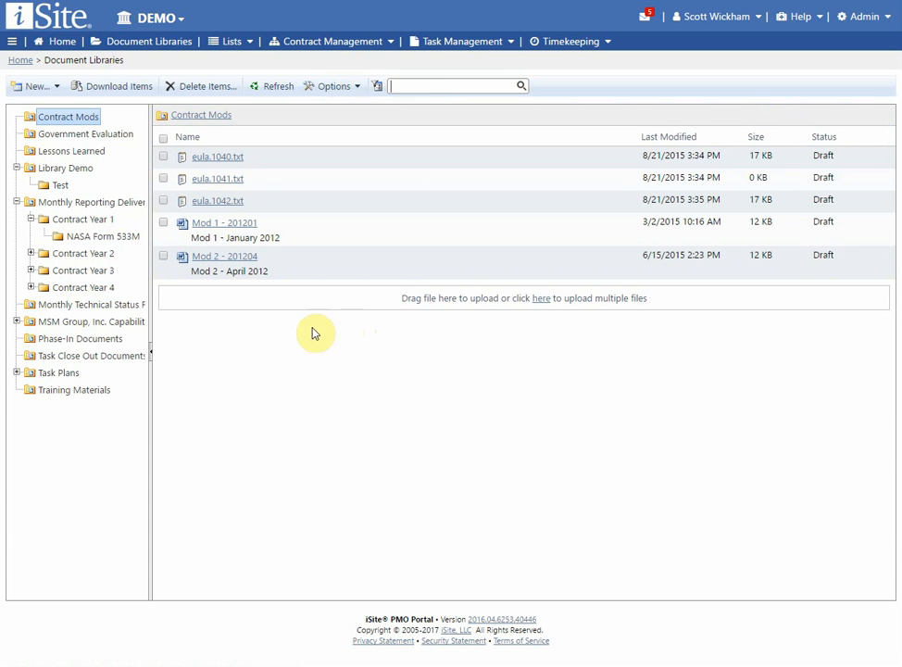
click(85, 116)
click(426, 86)
text(Test)
key(Return)
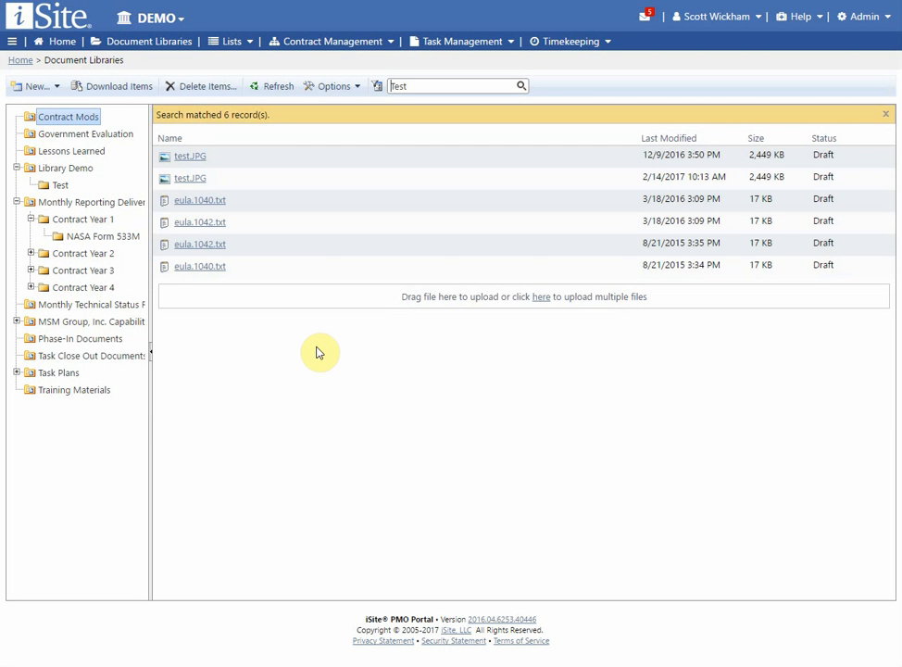
mouse_move(188, 159)
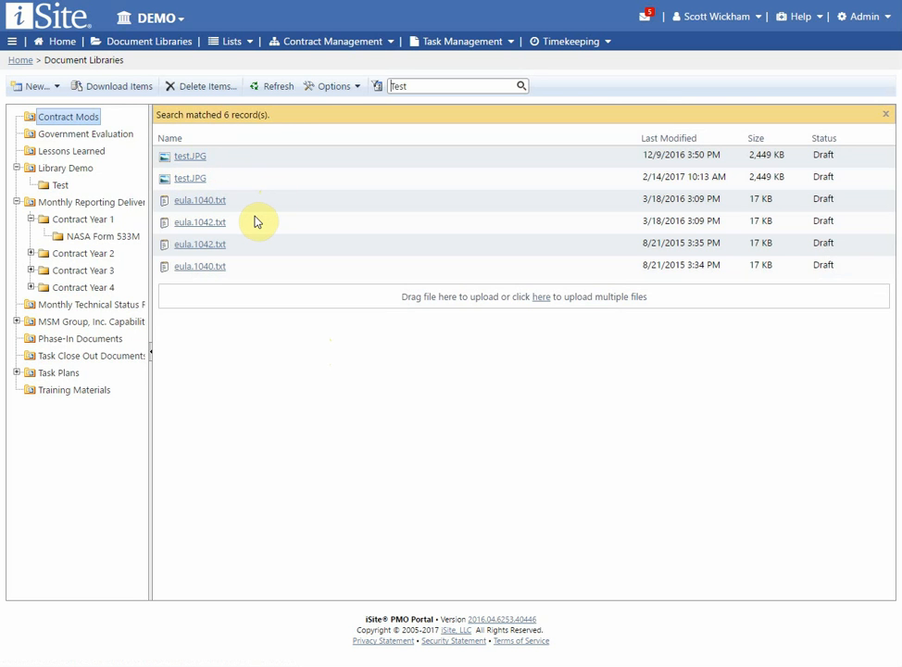
mouse_move(215, 208)
double_click(399, 85)
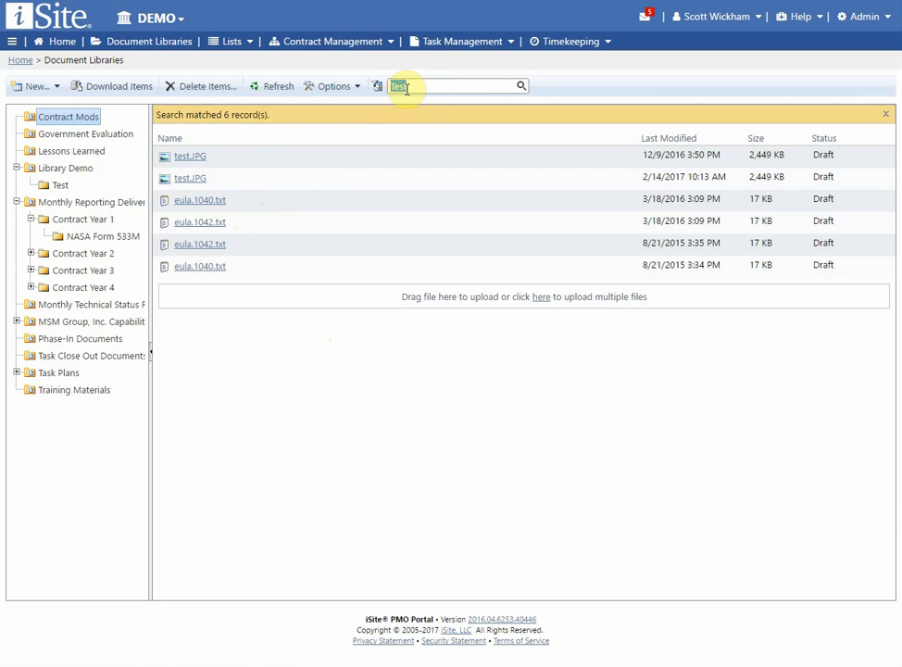
key(BackSpace)
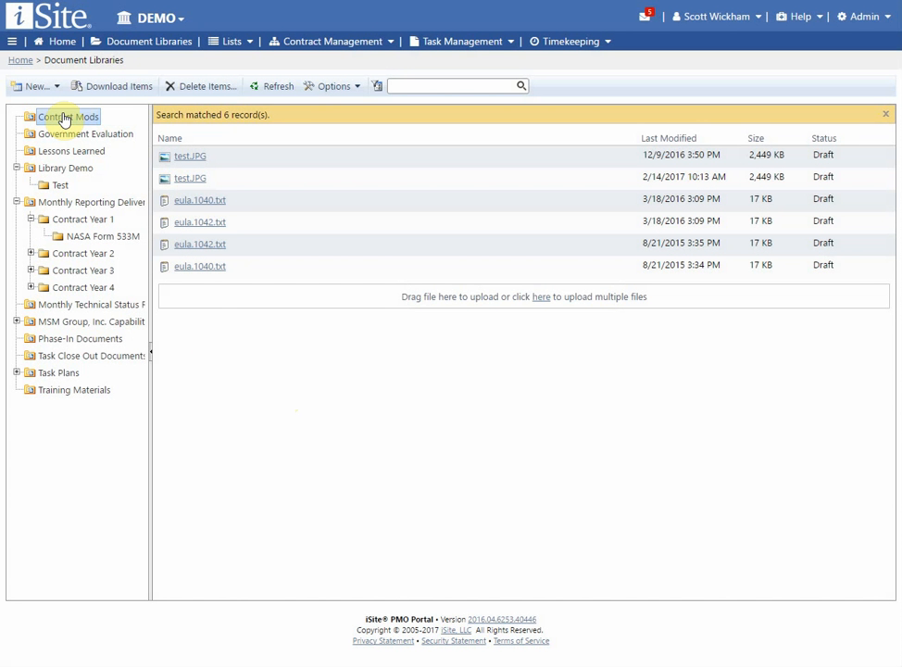
Start a new library named "Test Library" with the description "My Description"
click(48, 86)
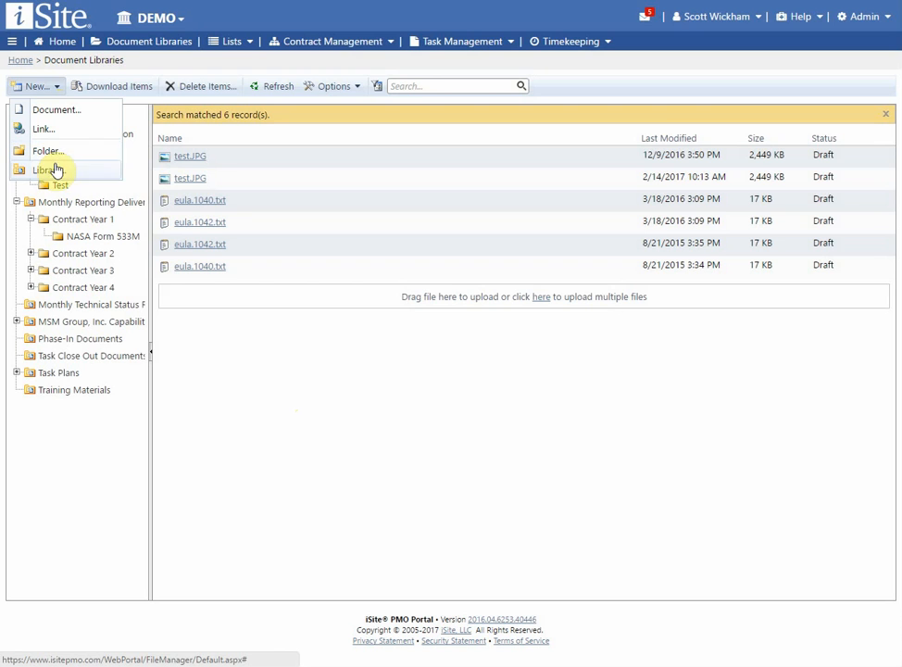
click(57, 170)
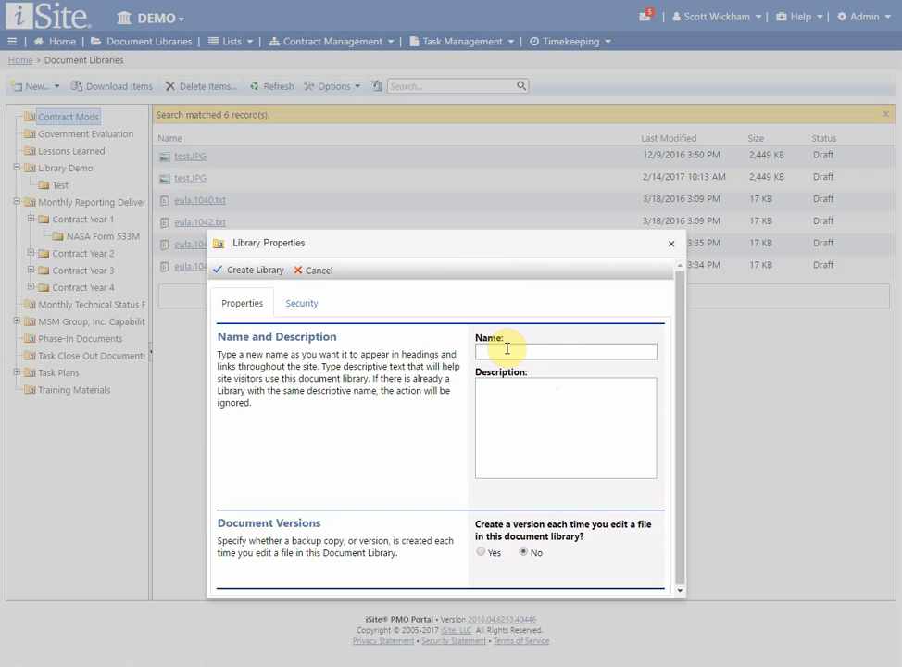
click(507, 350)
text(Test Library)
key(Tab)
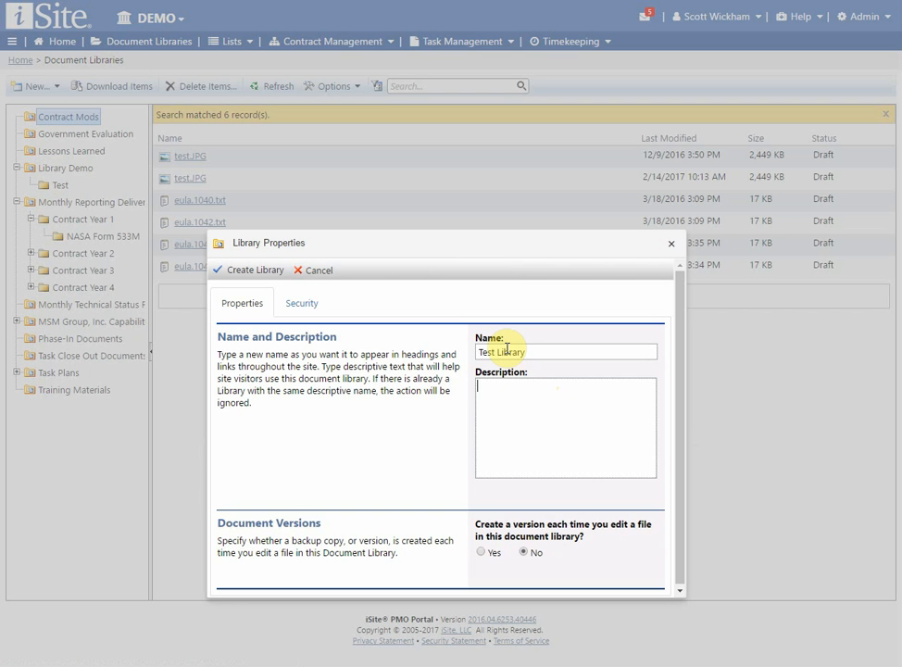
text(My Description)
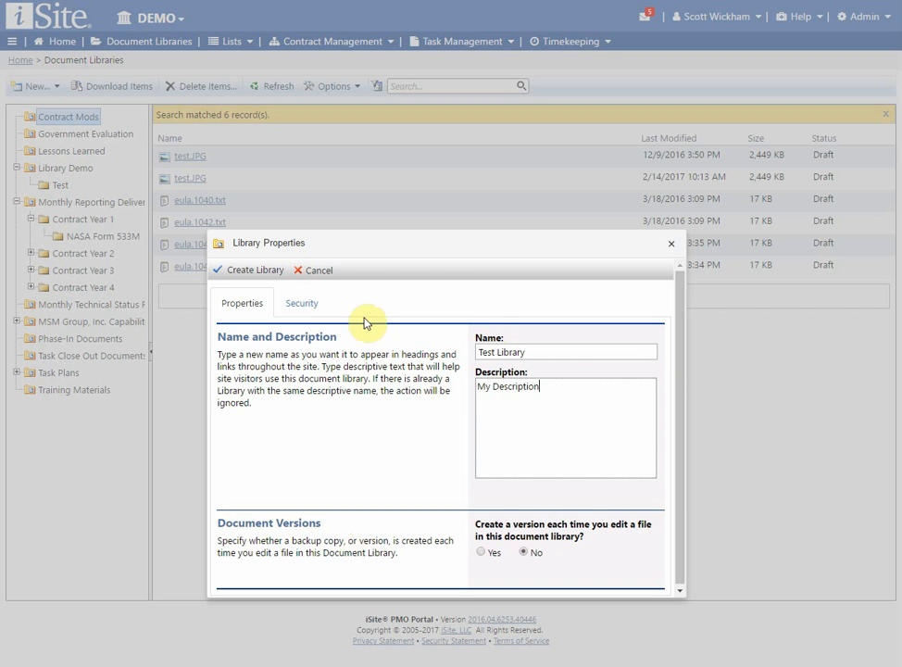
Restrict access to Demo Users, Document Library Administrators and Financials - Create Customer Reports, and create the library
click(313, 305)
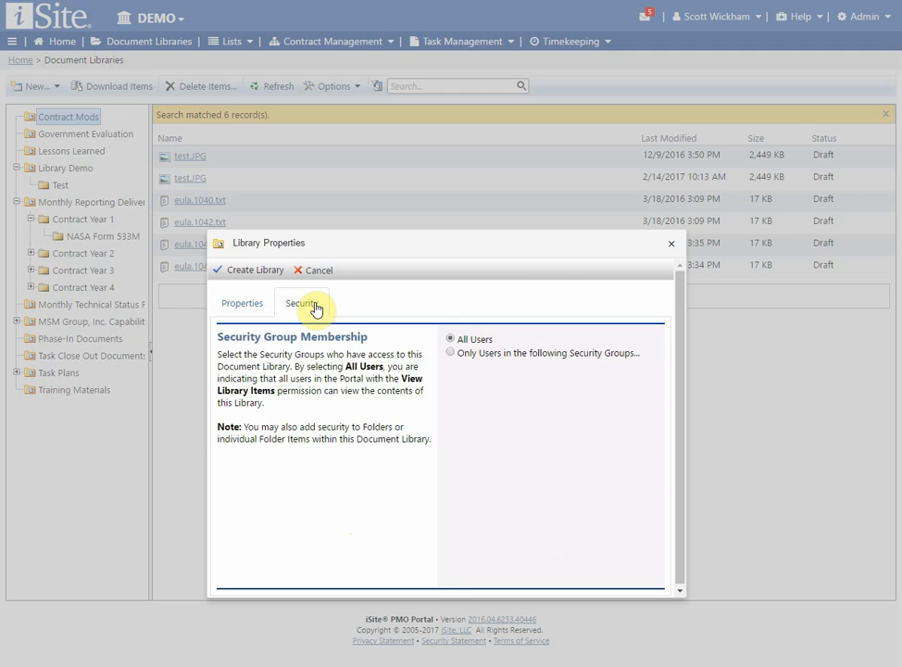
click(452, 356)
click(456, 449)
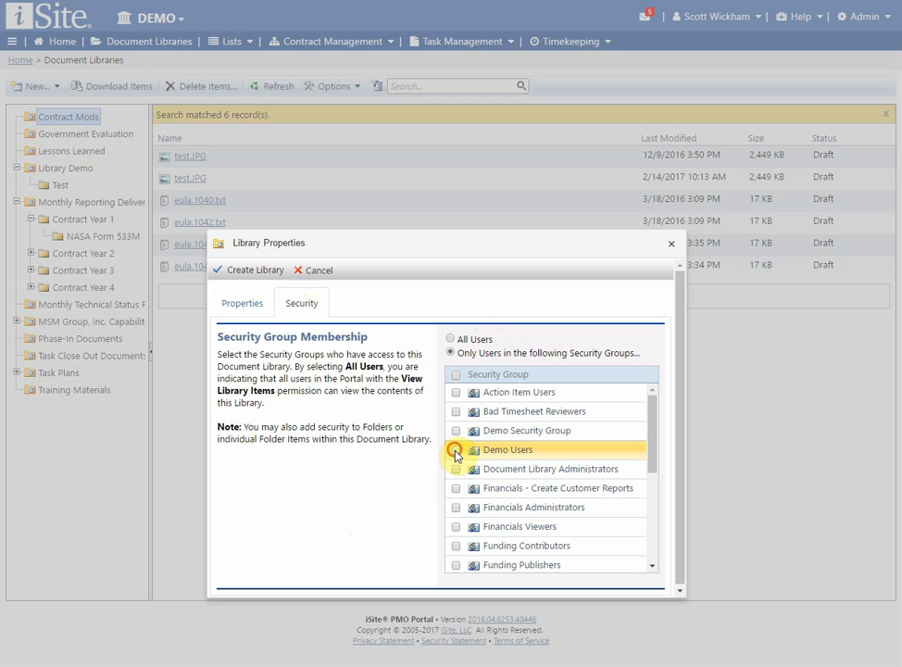
click(456, 471)
click(456, 489)
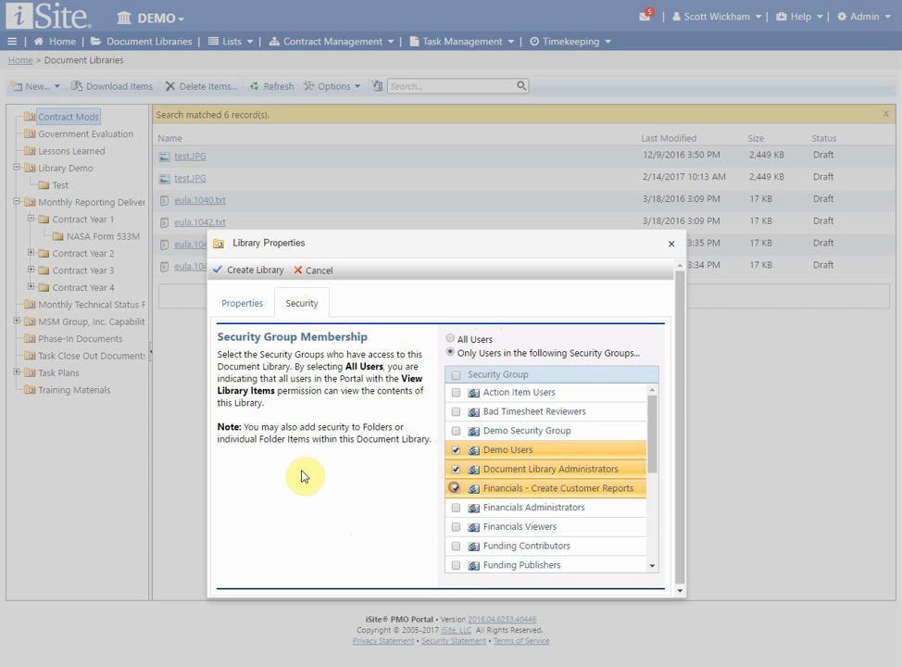
click(239, 271)
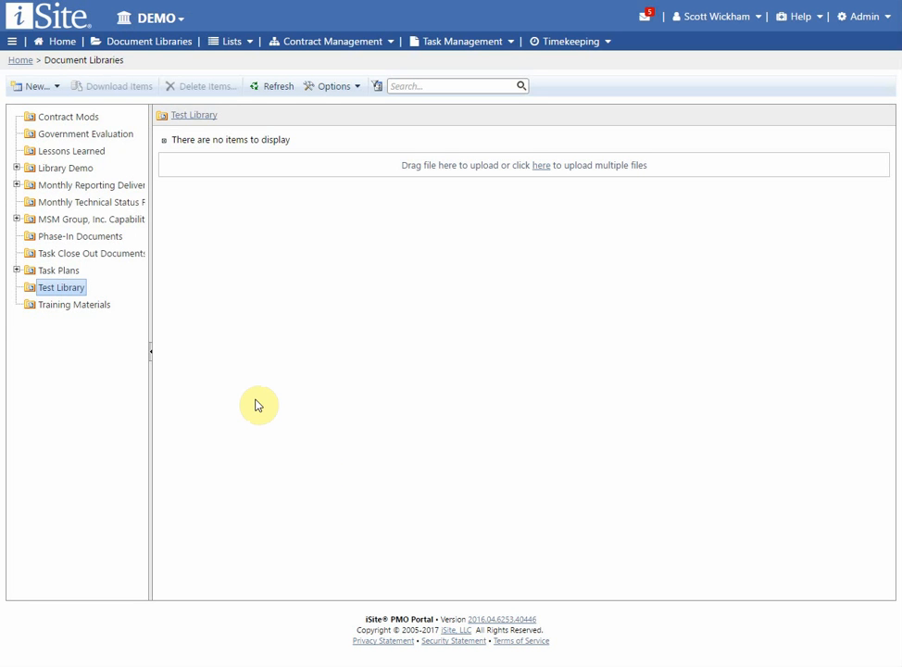
Try to start a new folder in Test Library
click(56, 88)
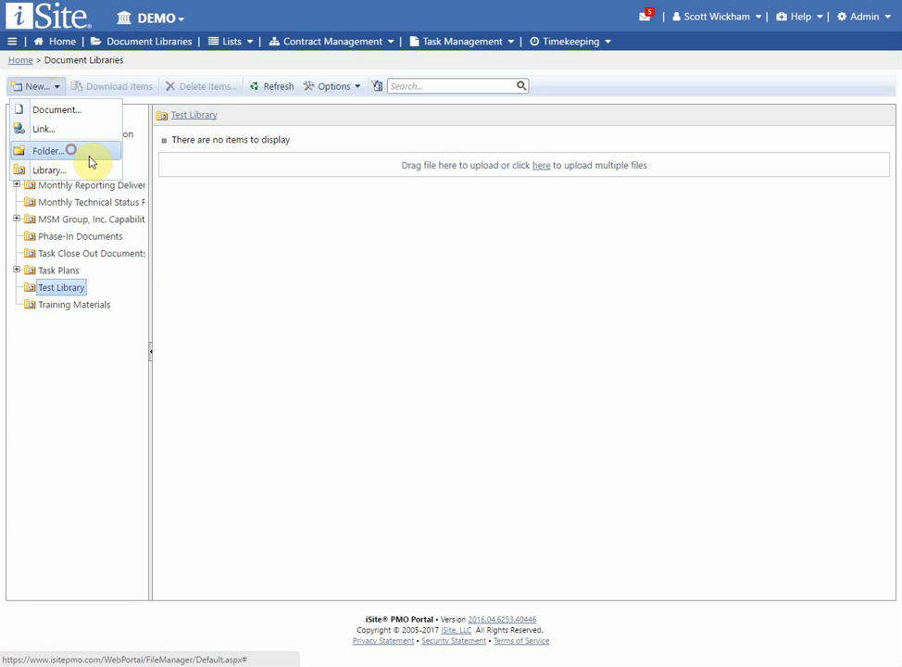
click(47, 151)
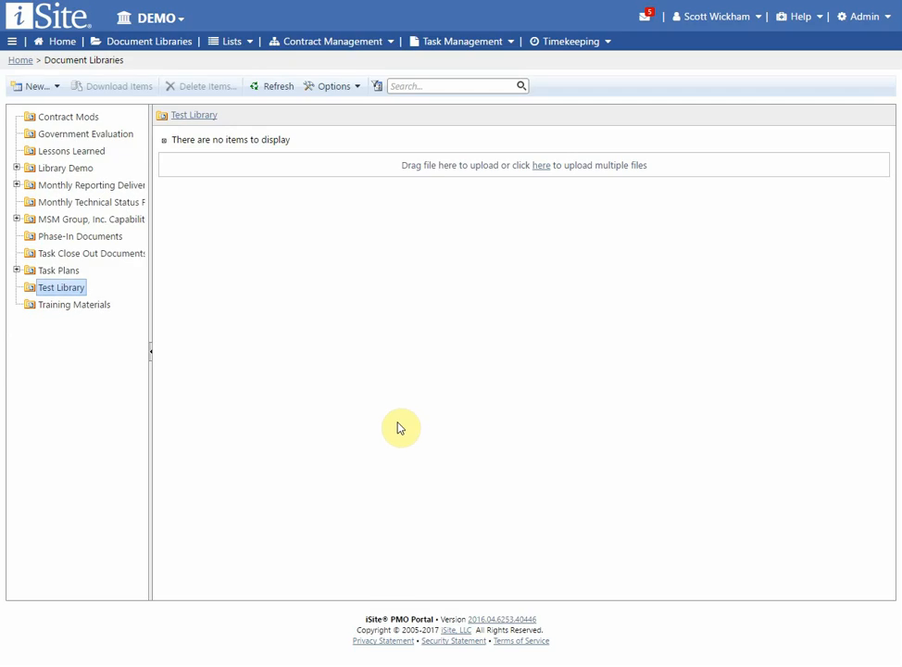
Start a new folder in the Task Plans library, using "My Folder Name" as both its name and description
click(56, 272)
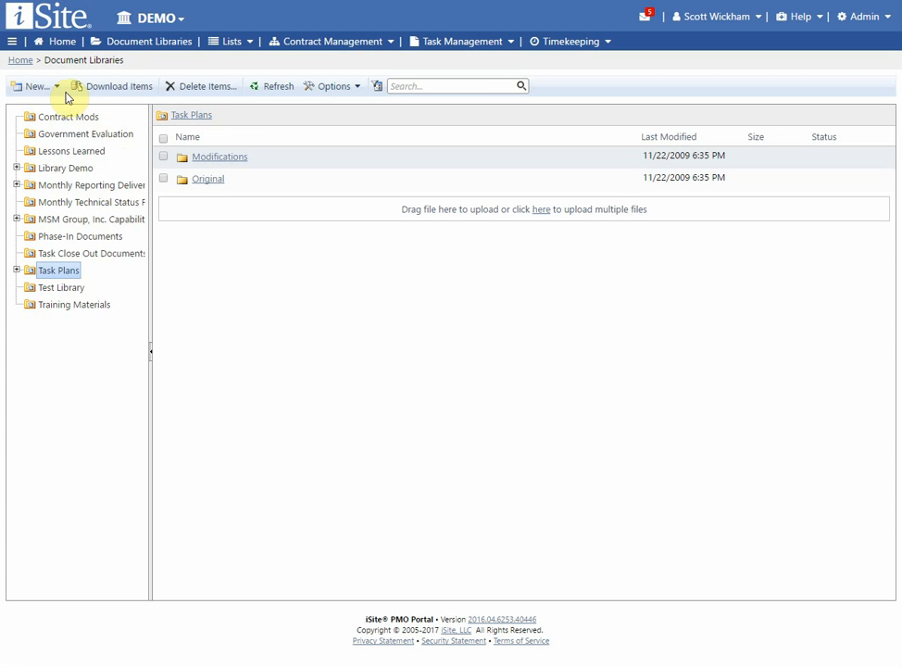
click(41, 86)
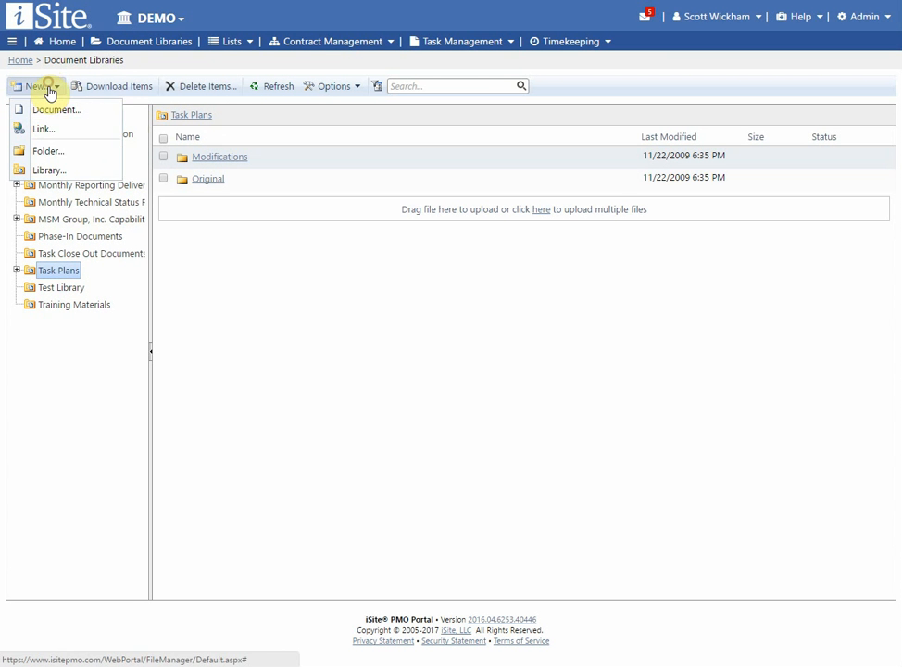
click(41, 149)
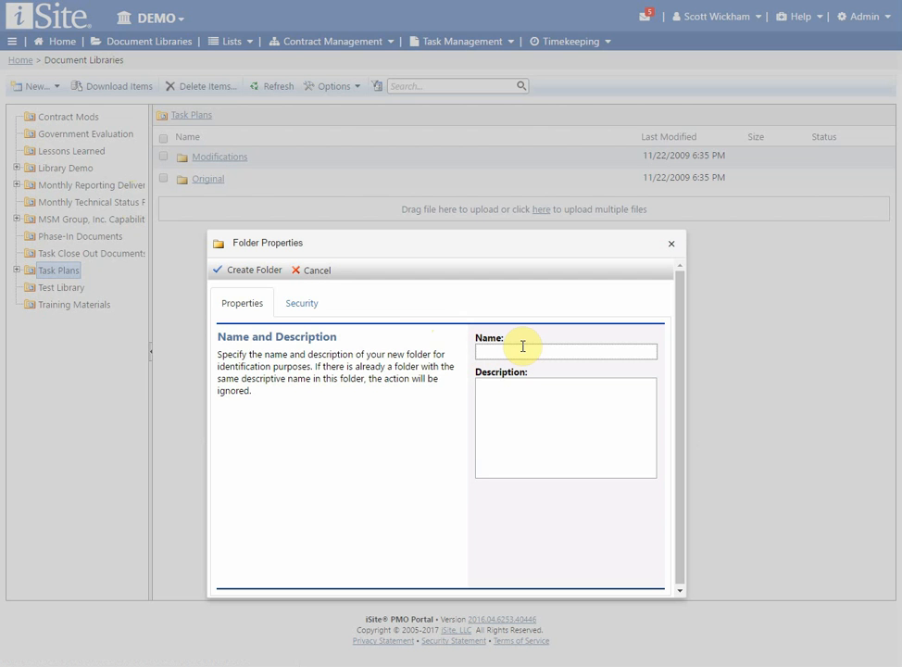
text(My Folder Name)
key(ctrl+a)
key(ctrl+c)
click(541, 419)
key(ctrl+v)
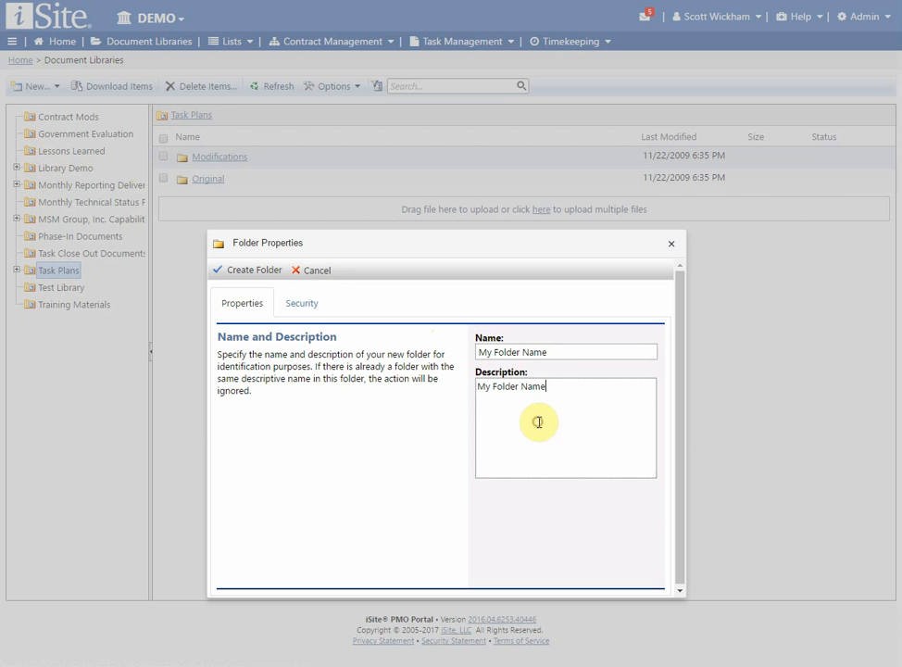
Look over the security group option, set the new folder's access to All Users and create the folder
click(302, 302)
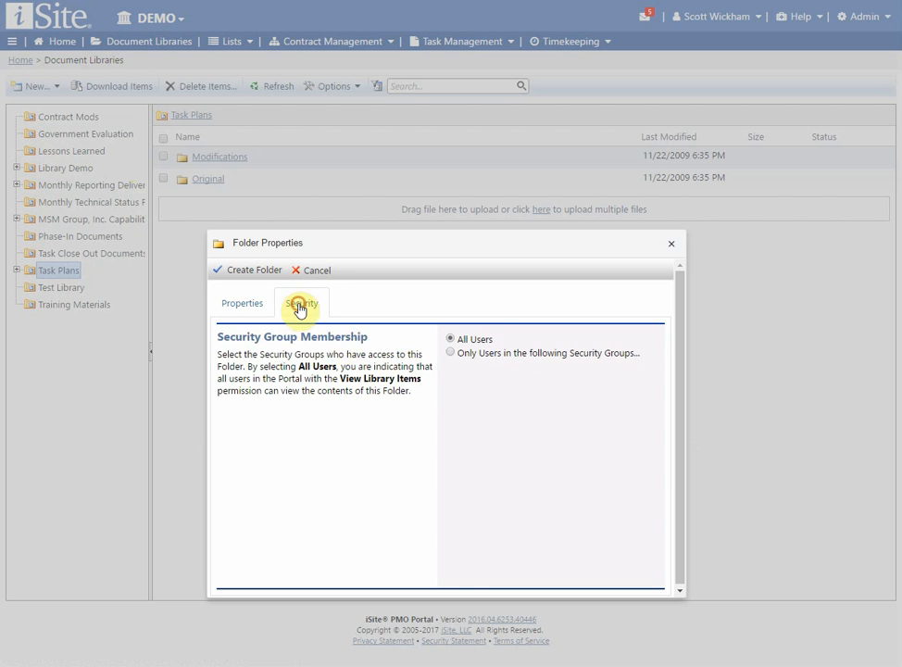
click(458, 354)
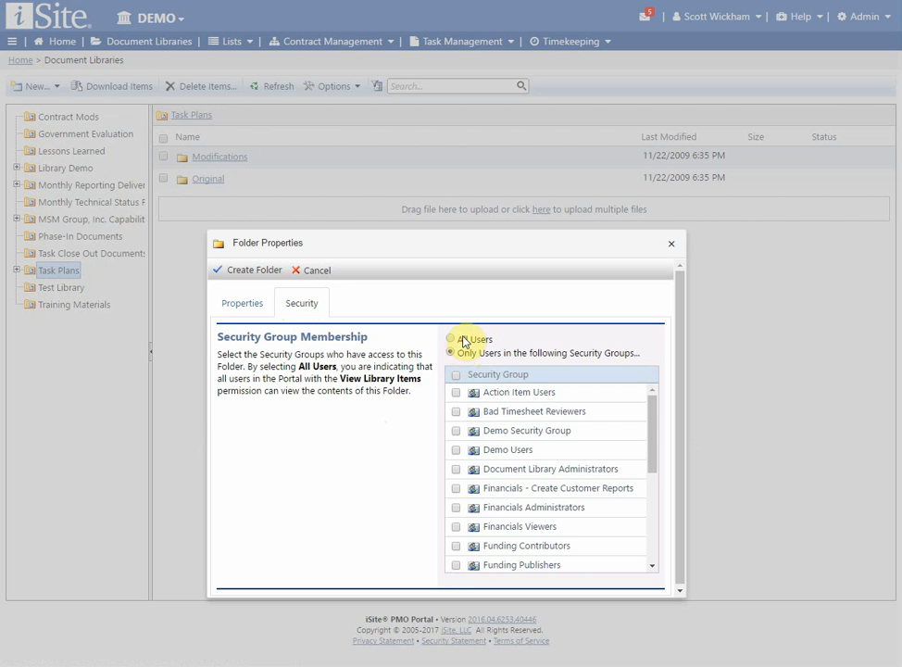
click(451, 339)
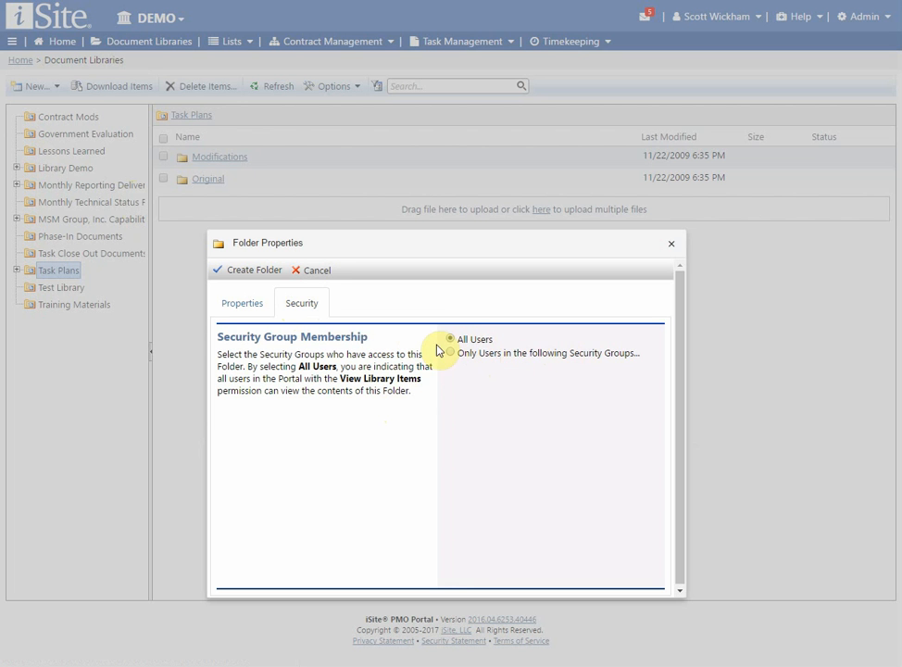
click(247, 278)
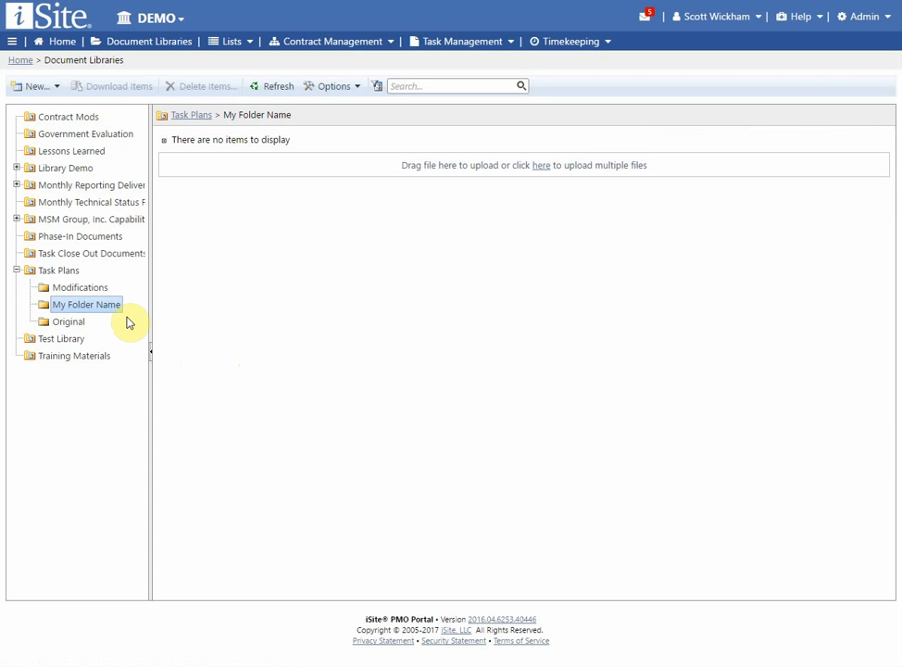
Upload deleteme.docx to My Folder Name as a Draft document, with "My Test Document" as its name and description
click(42, 87)
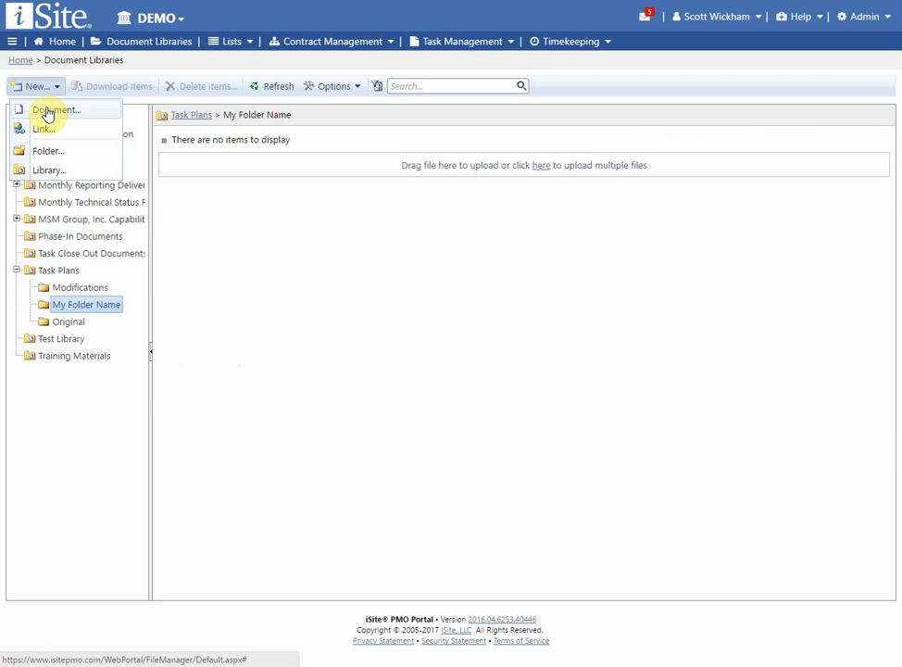
click(48, 113)
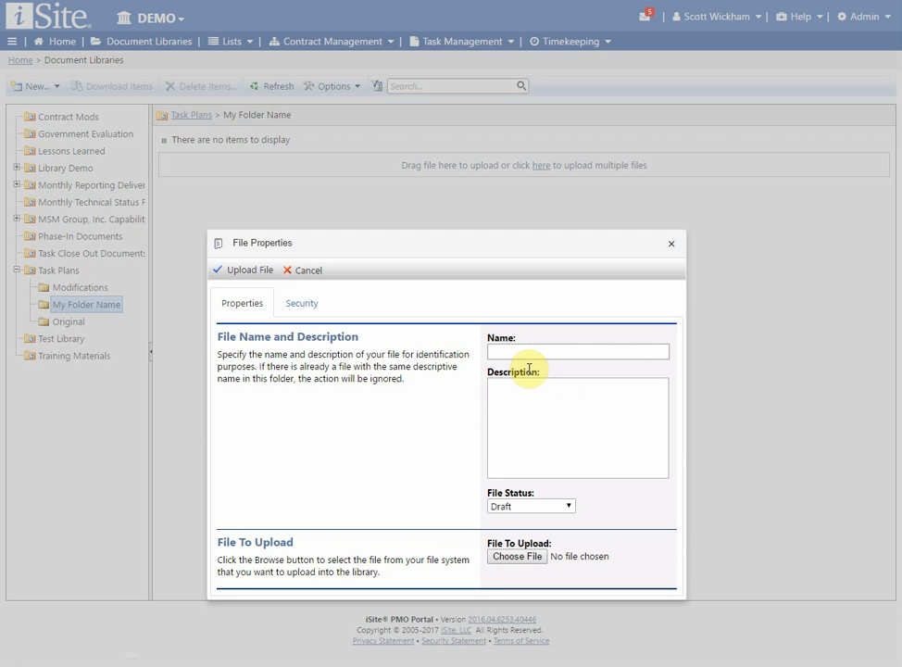
text(My Test Doc)
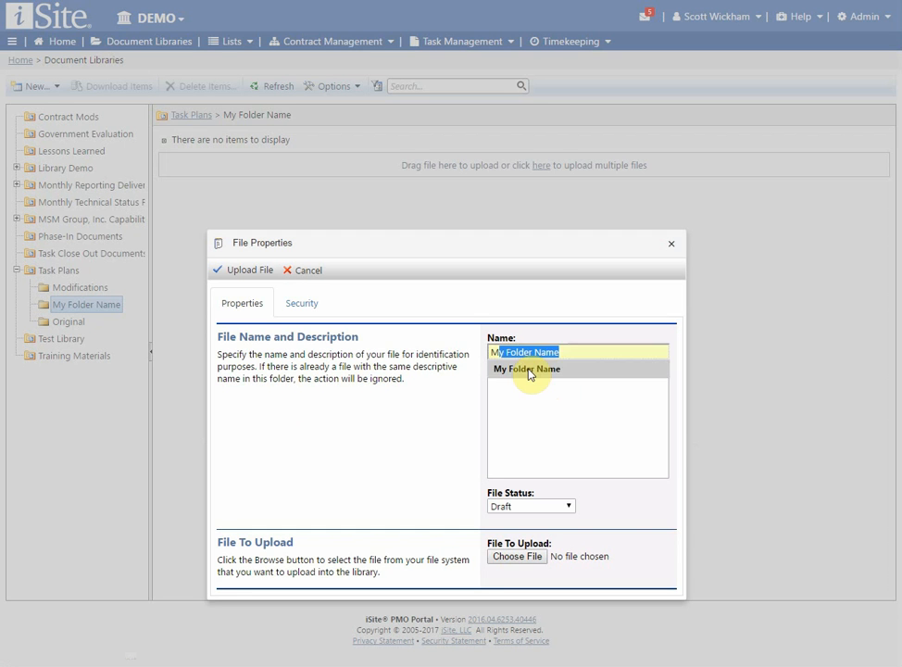
text(ument)
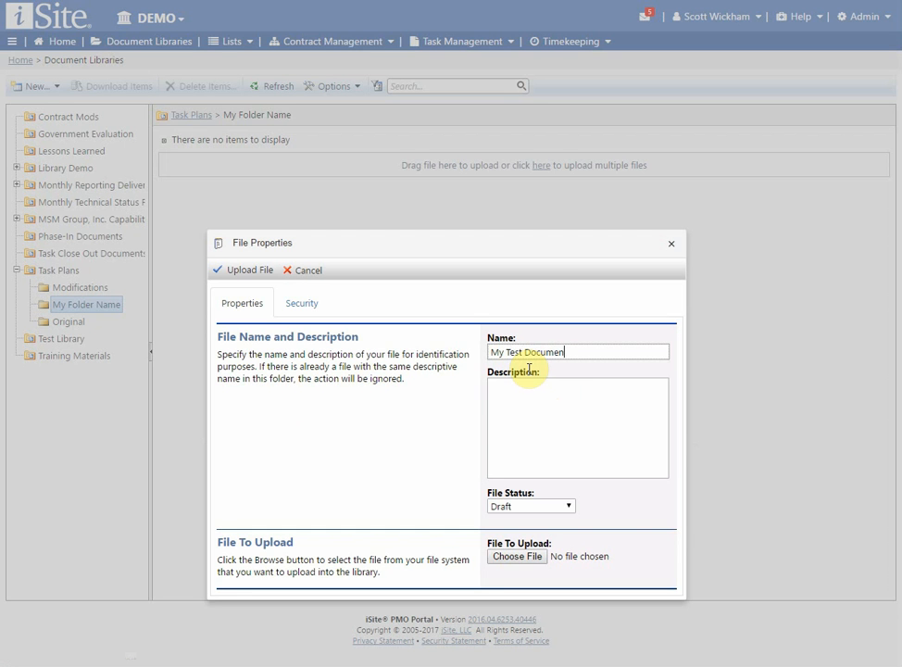
click(525, 398)
key(ctrl+v)
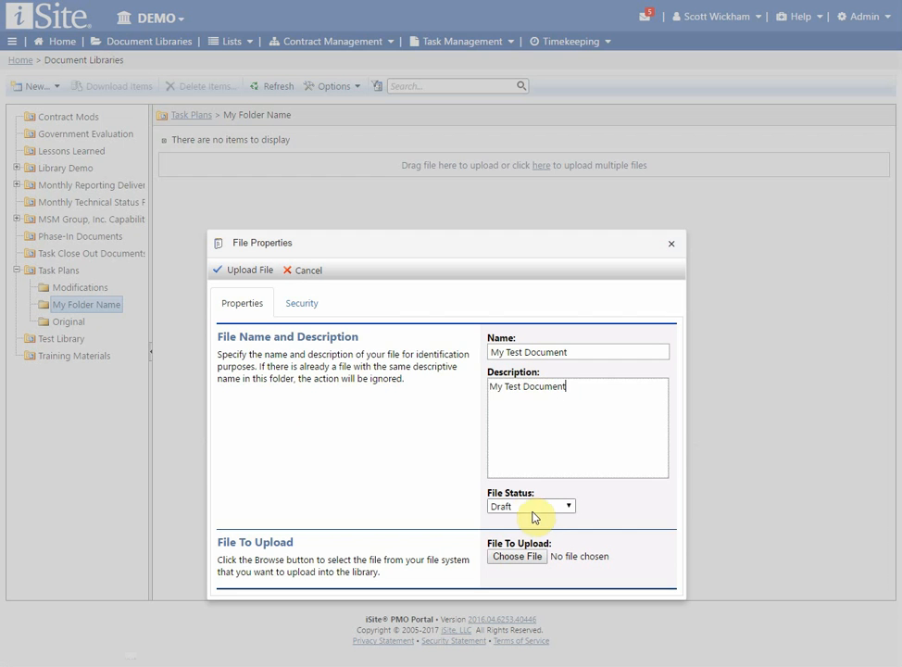
click(519, 556)
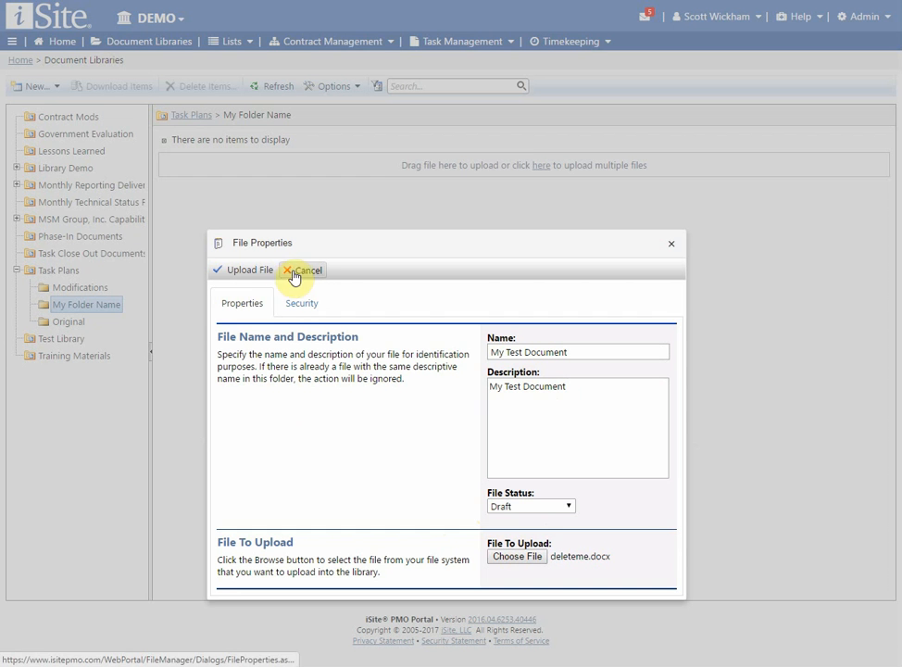
click(242, 271)
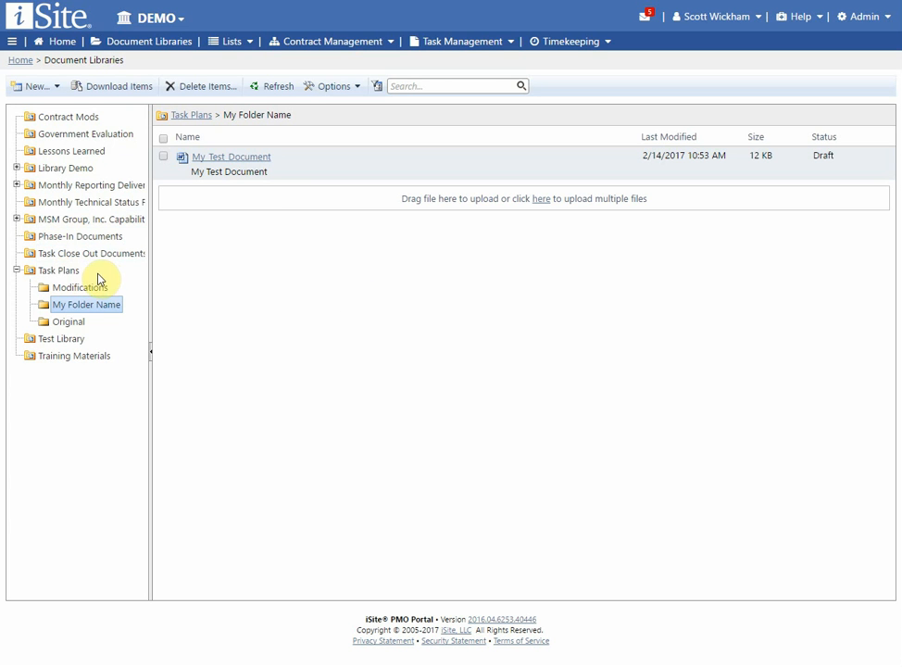
mouse_move(281, 160)
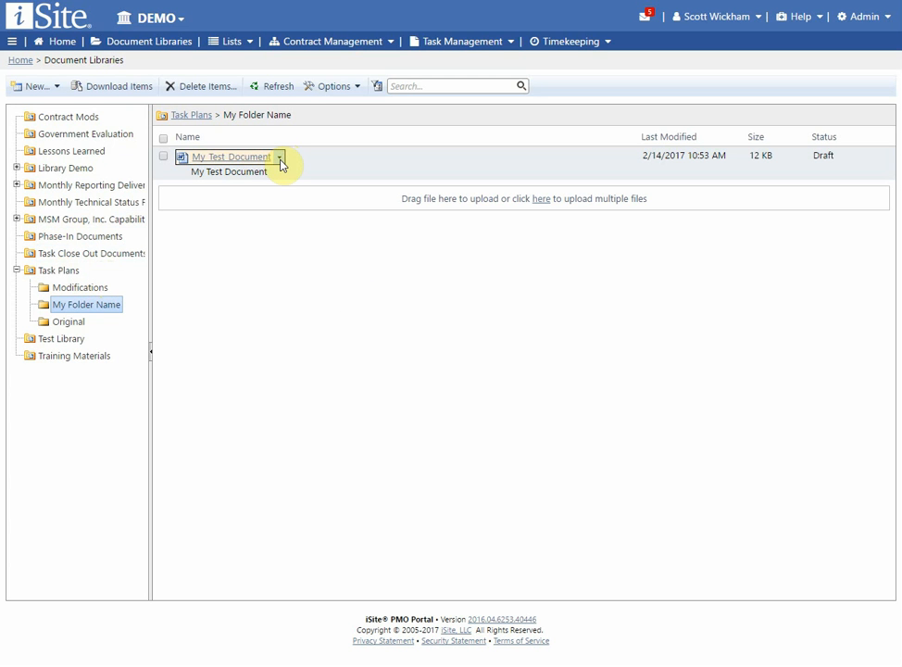
click(56, 89)
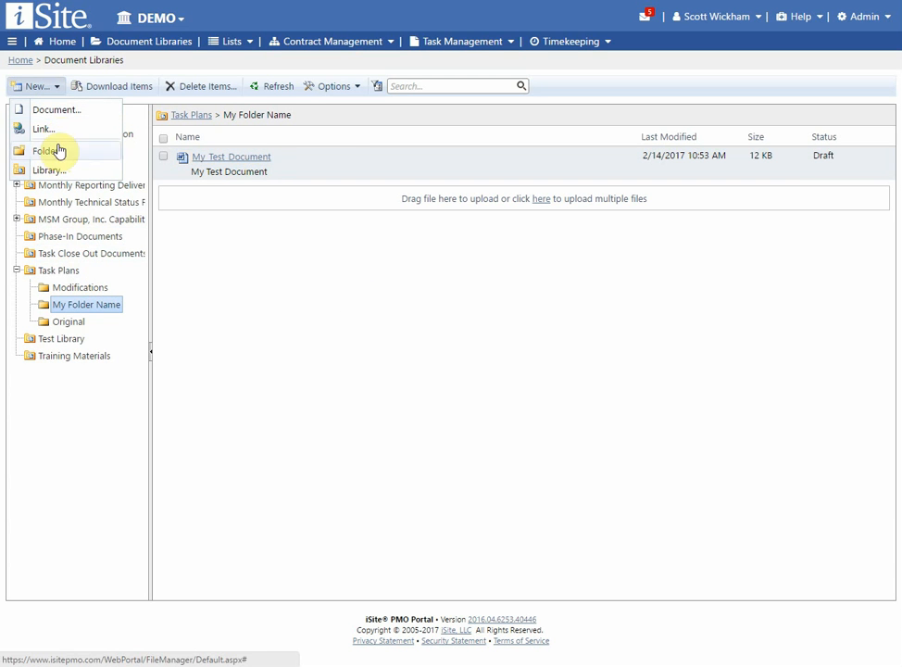
click(59, 133)
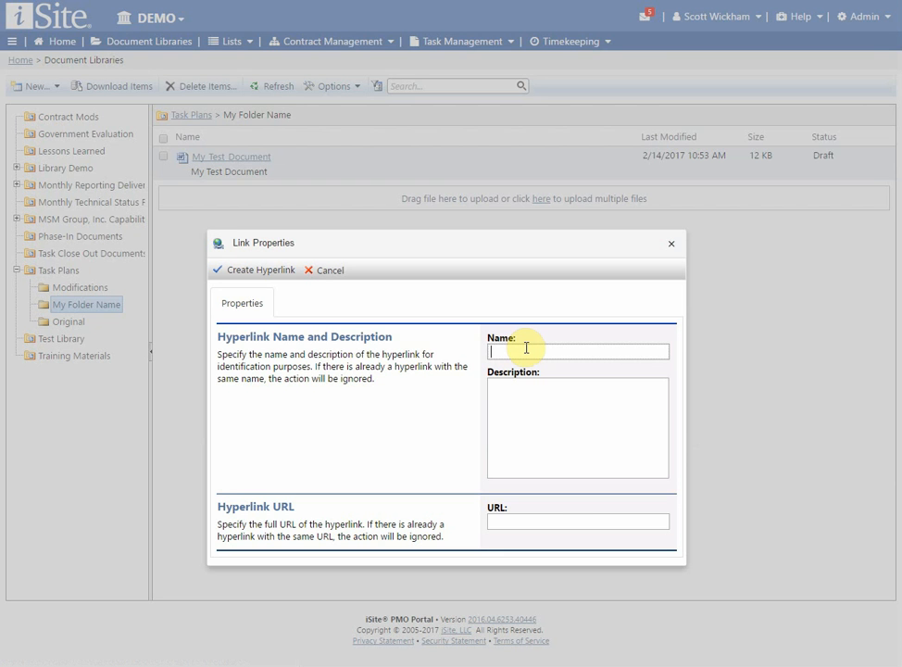
text(Google)
key(Tab)
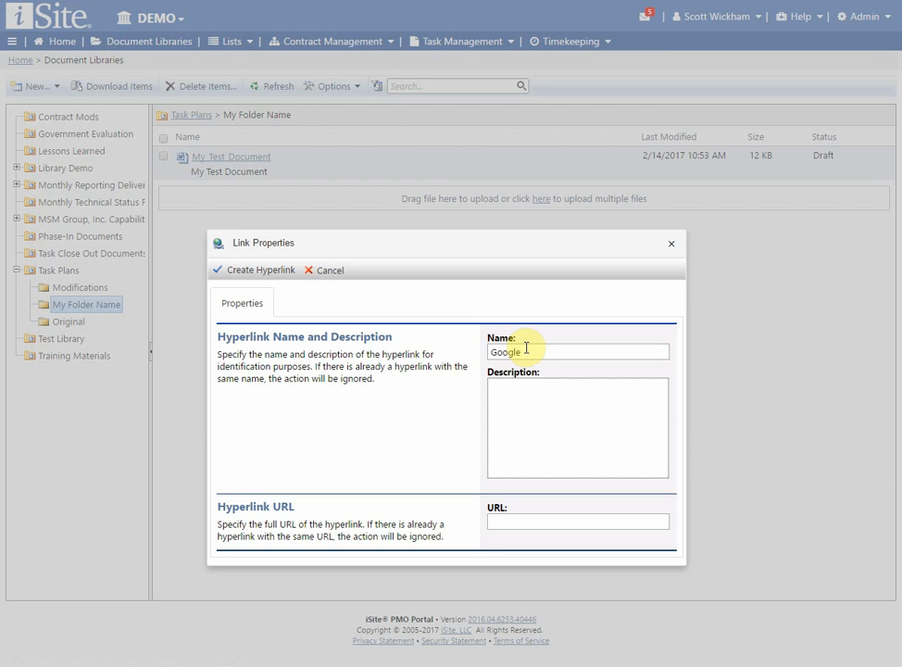
text(Google)
key(Tab)
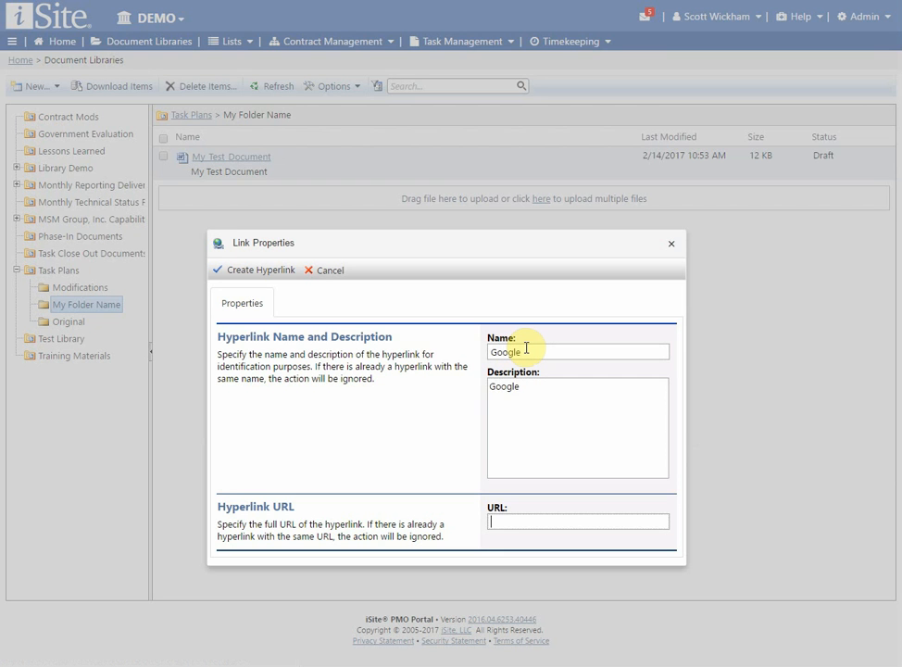
text(http://www.google.com)
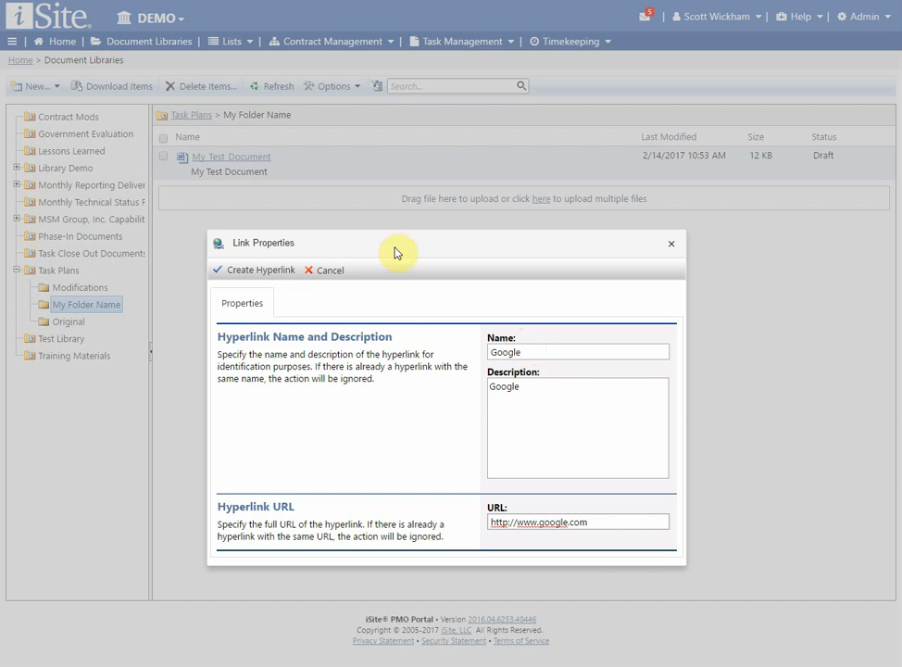
click(274, 269)
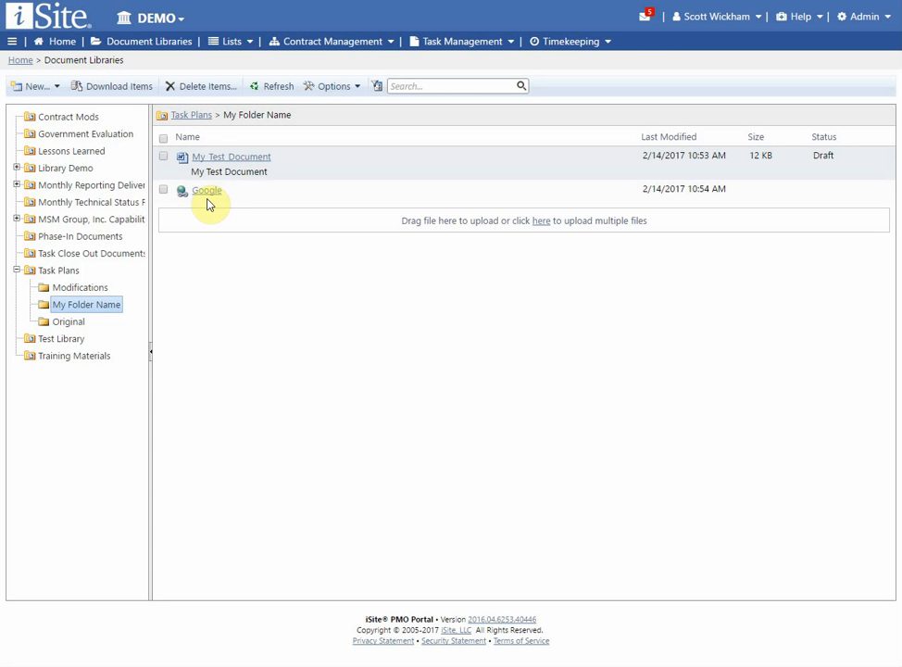
Examine the actions available for the Google link and for My Test Document
mouse_move(210, 200)
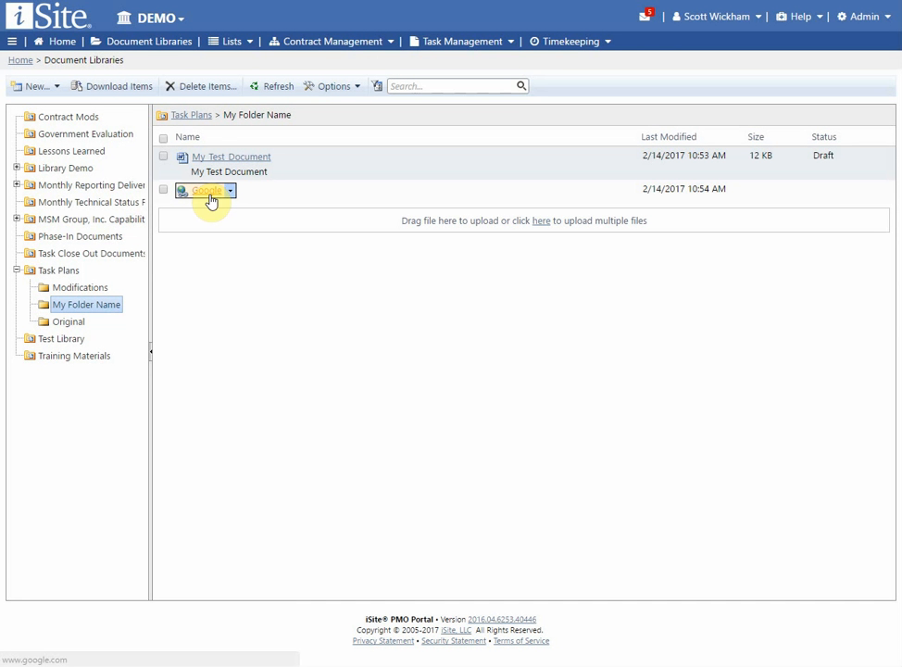
click(232, 193)
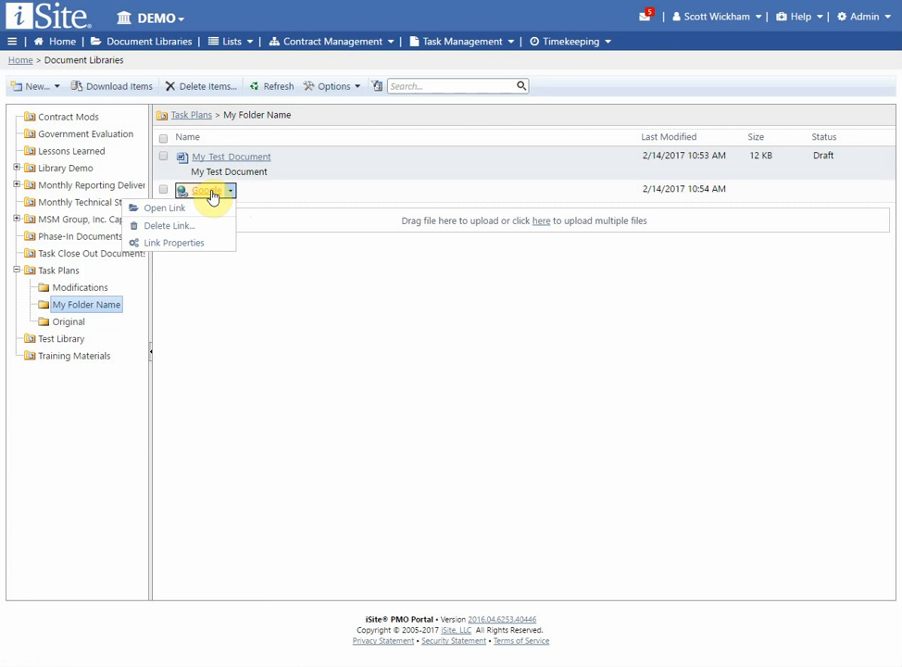
click(234, 314)
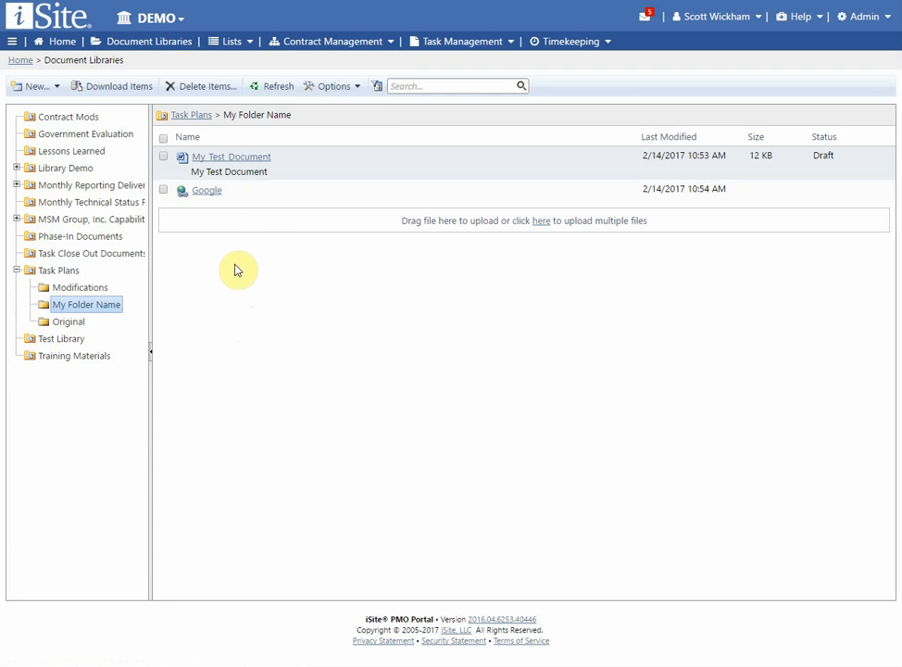
mouse_move(231, 192)
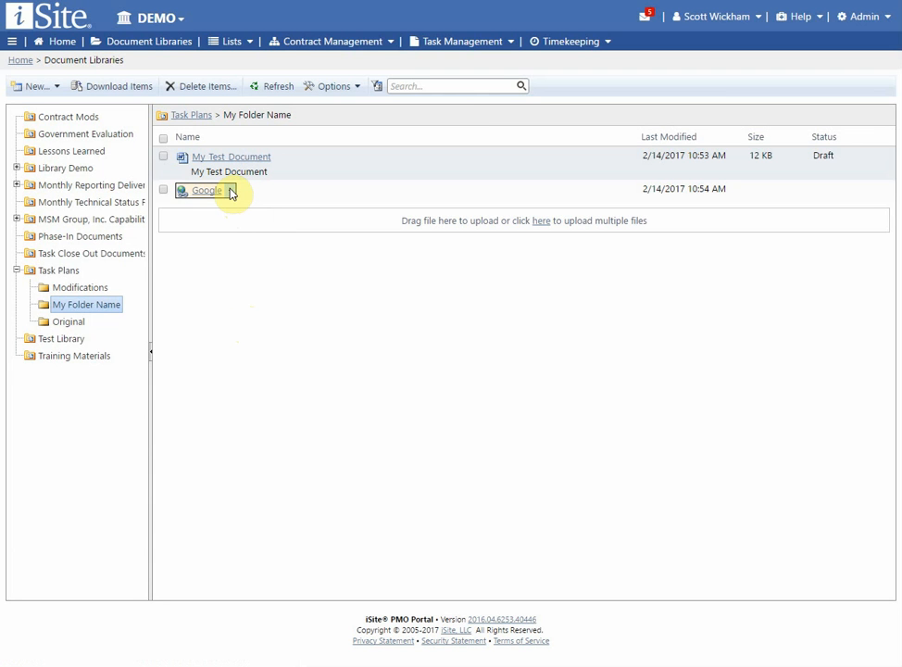
click(312, 341)
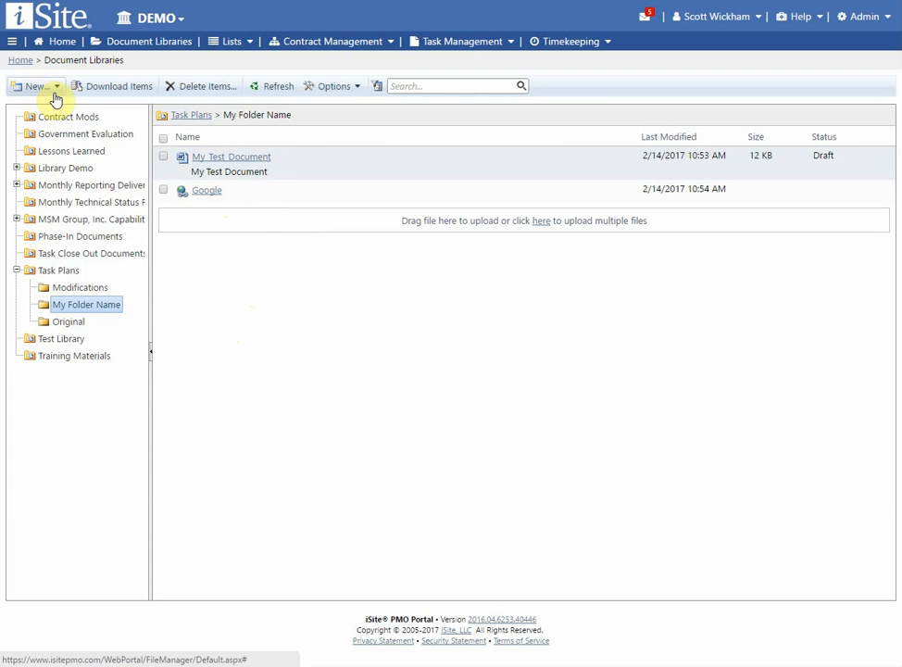
mouse_move(285, 161)
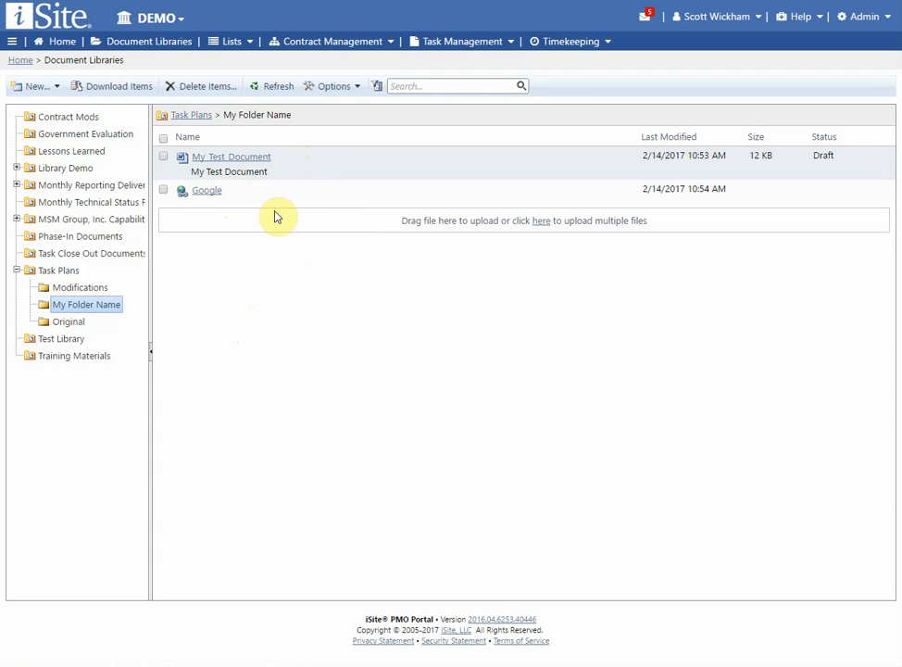
click(280, 160)
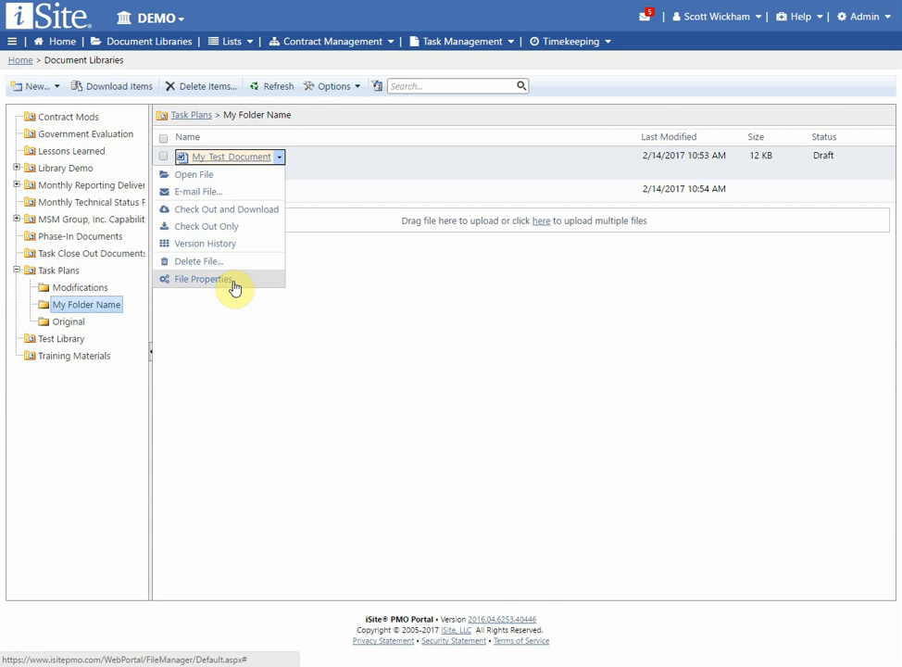
click(234, 357)
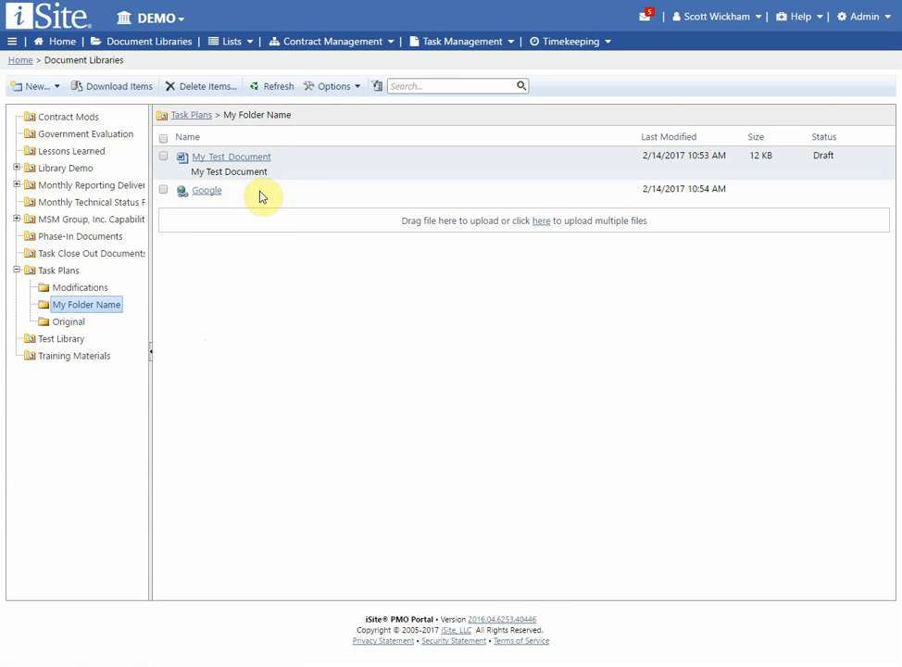
Review the general and security properties of My Folder Name in Task Plans, leave them unsaved and open the folder
click(57, 271)
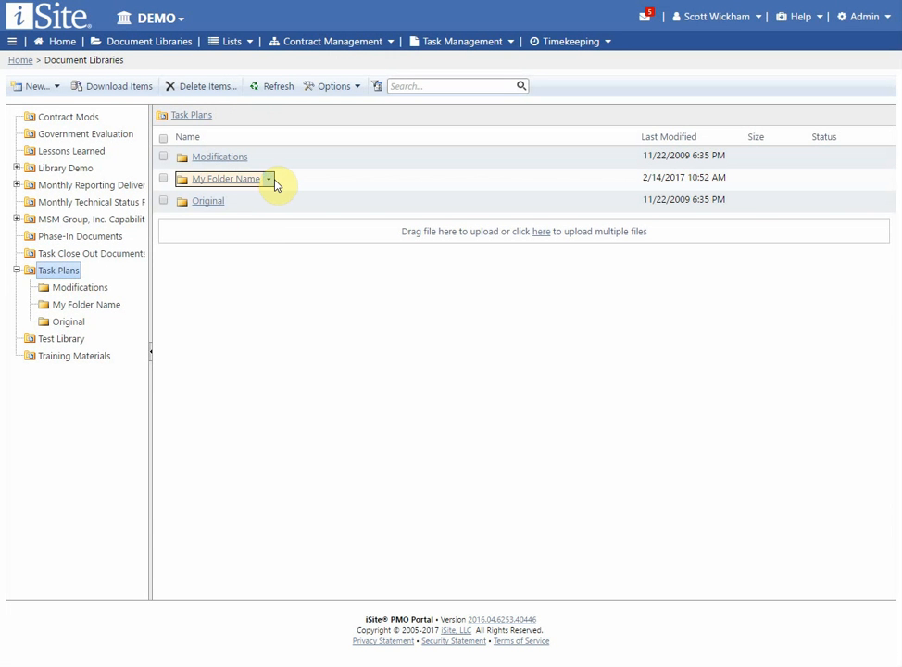
click(267, 179)
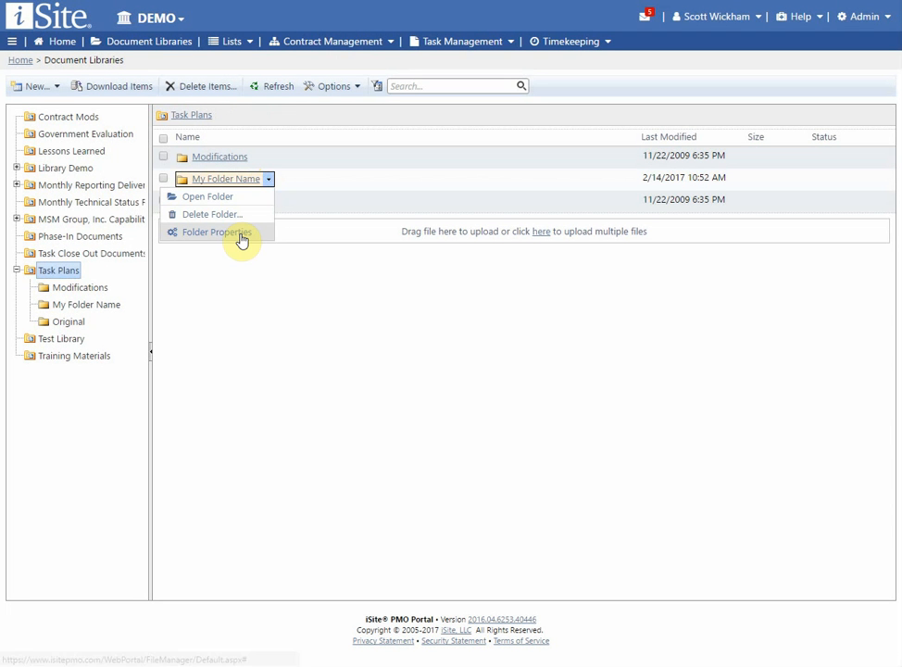
click(240, 234)
click(296, 304)
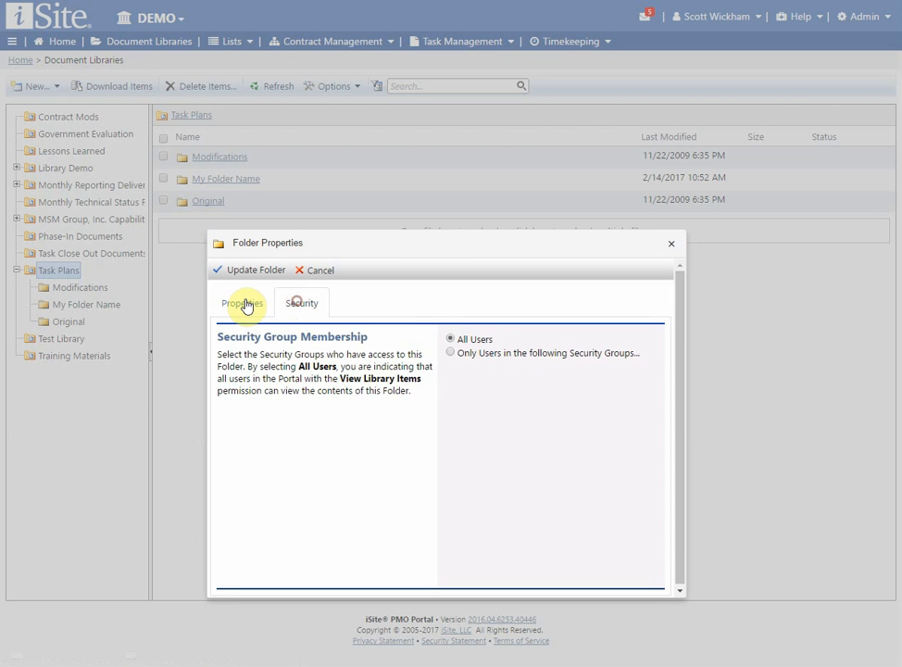
click(244, 305)
click(303, 306)
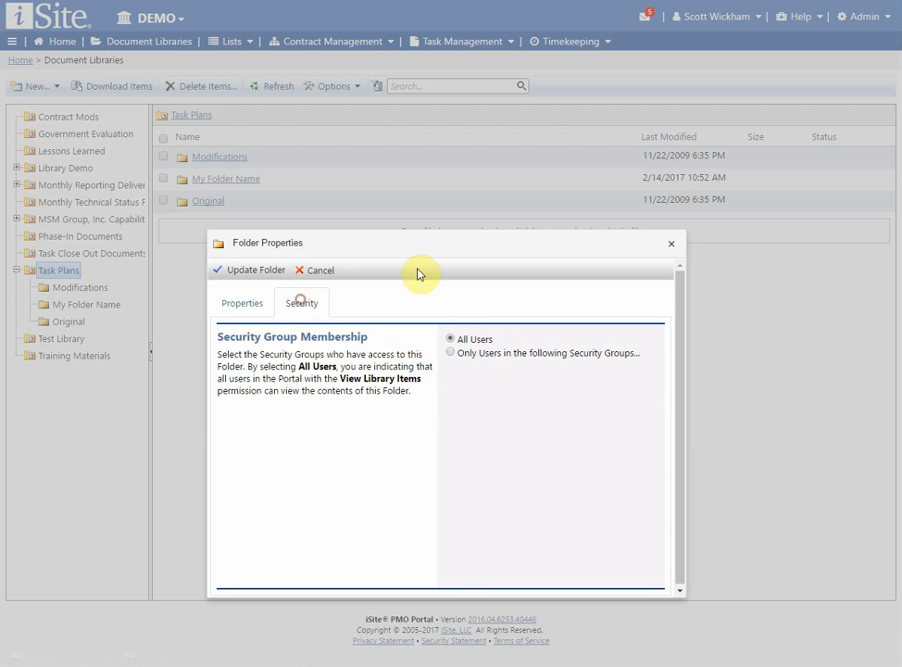
click(312, 271)
click(83, 305)
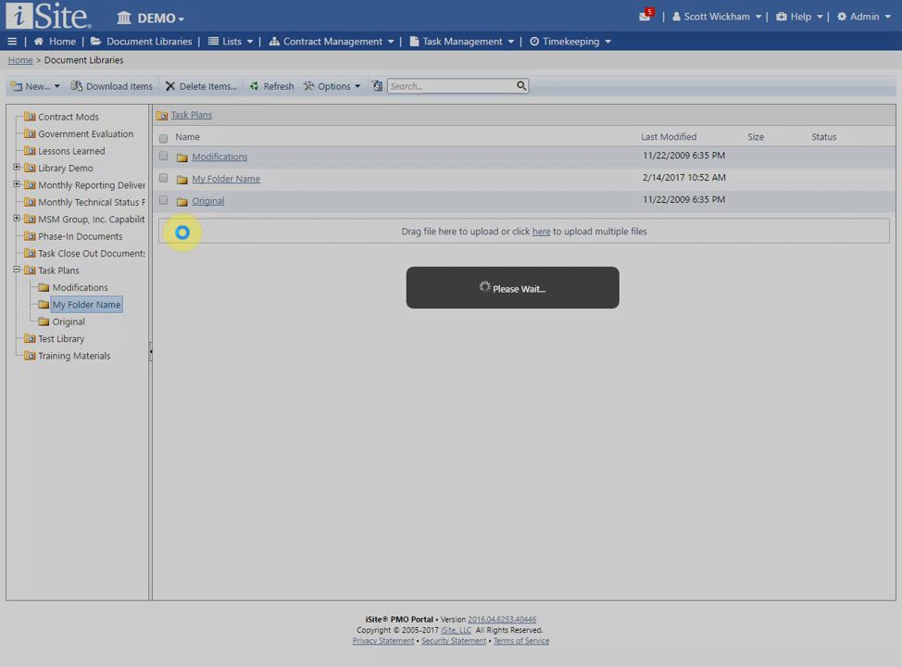
Review the general and security properties of My Test Document in My Folder Name and close them unsaved
click(279, 159)
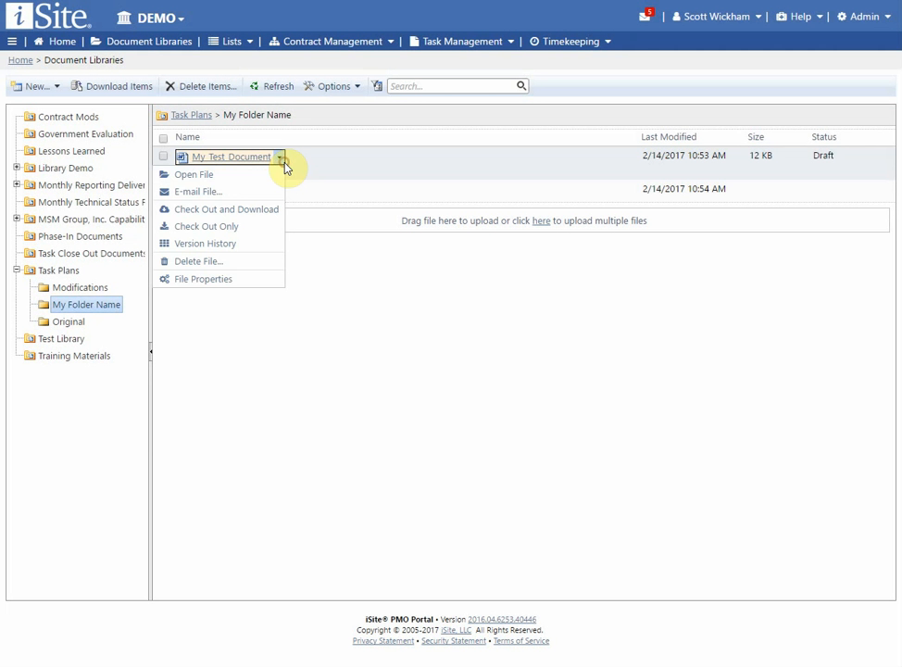
click(237, 282)
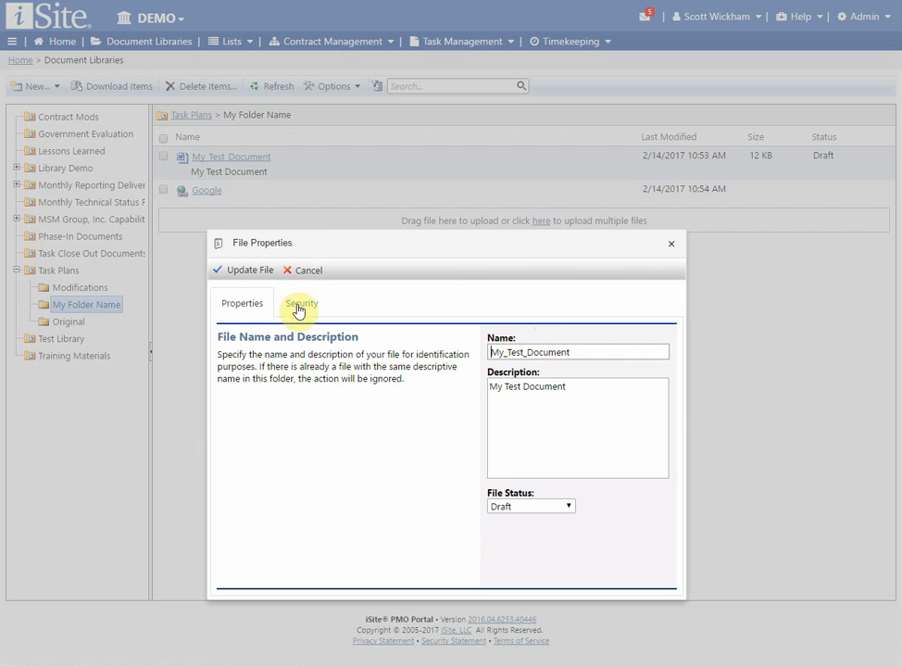
click(300, 304)
click(242, 303)
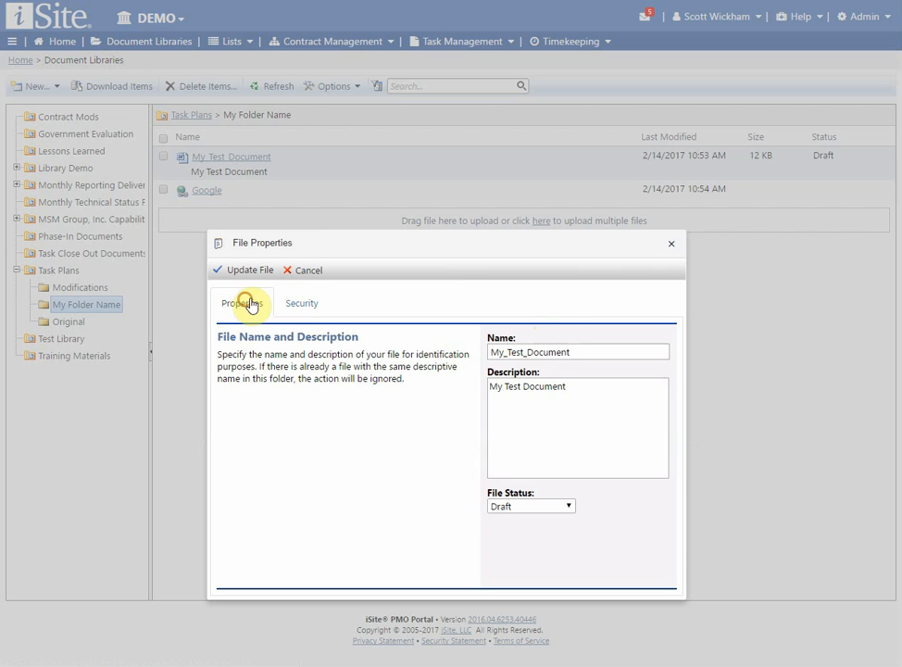
click(673, 246)
Review the general and security properties of the Task Plans library and close them unsaved
right_click(63, 272)
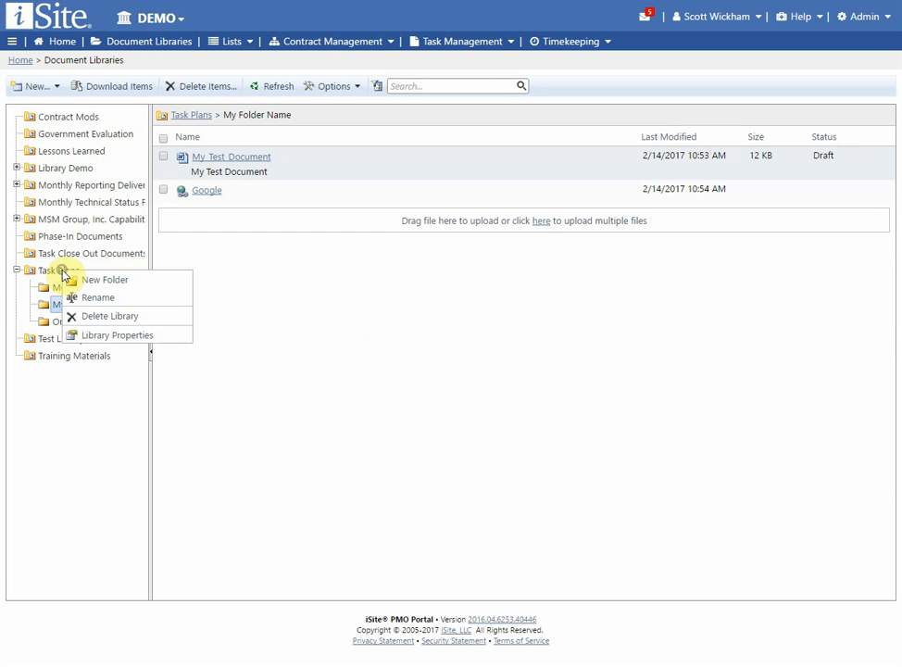
click(104, 337)
click(280, 309)
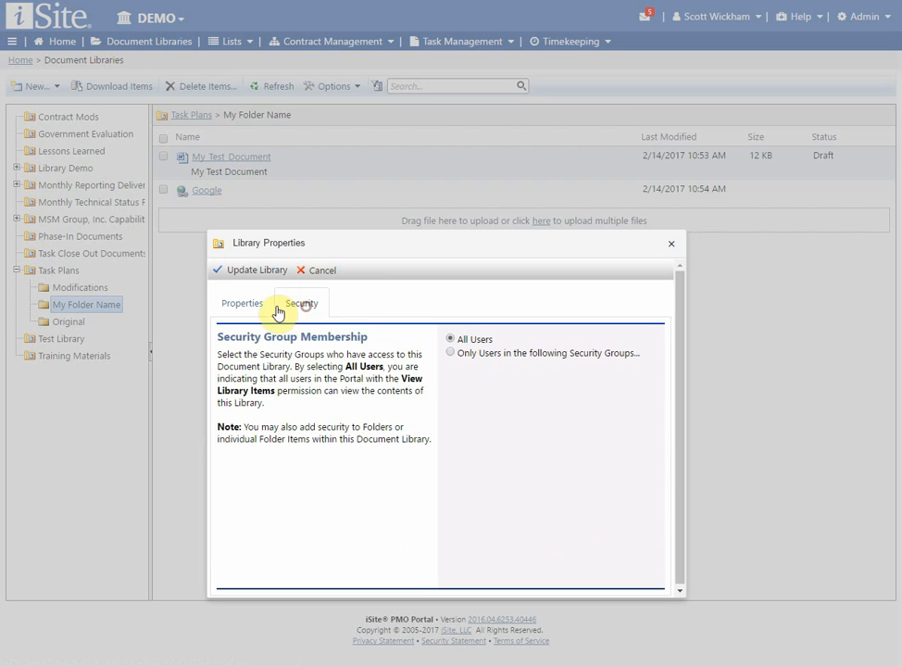
click(249, 309)
click(672, 247)
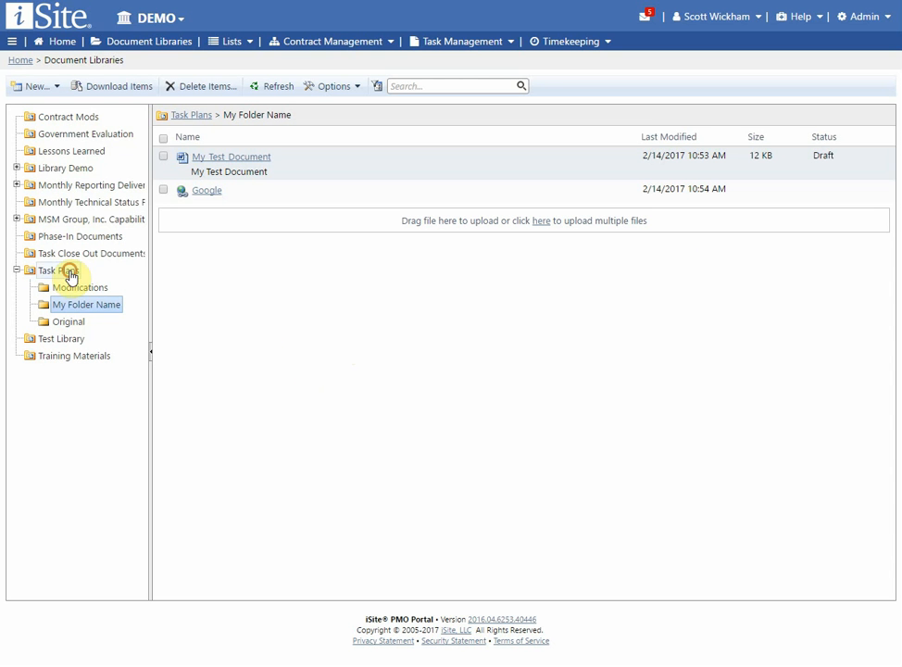
Open the Task Plans library, select and deselect all its folders, and examine the actions available for the Modifications folder
click(61, 271)
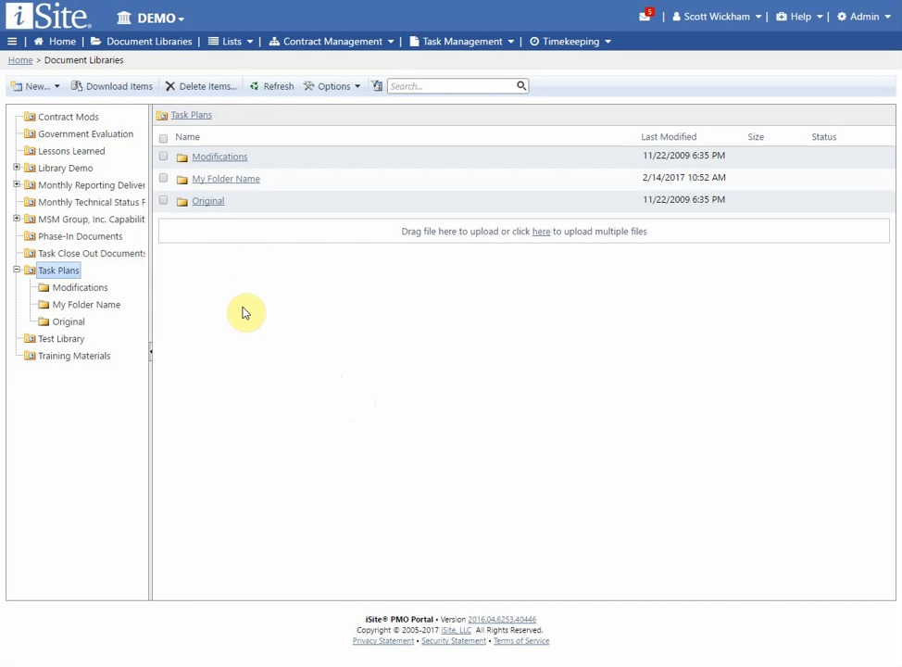
click(164, 138)
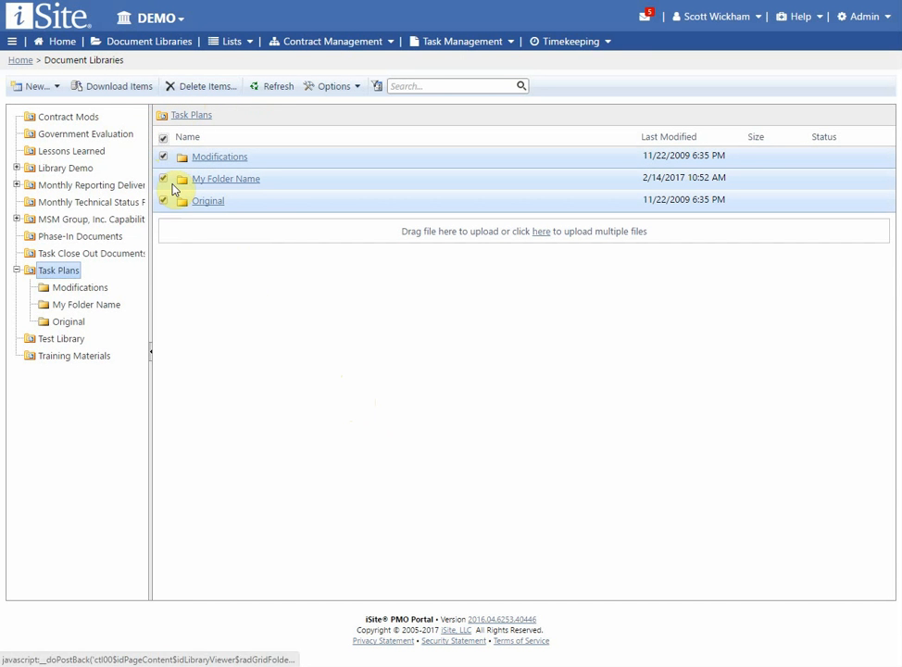
click(164, 138)
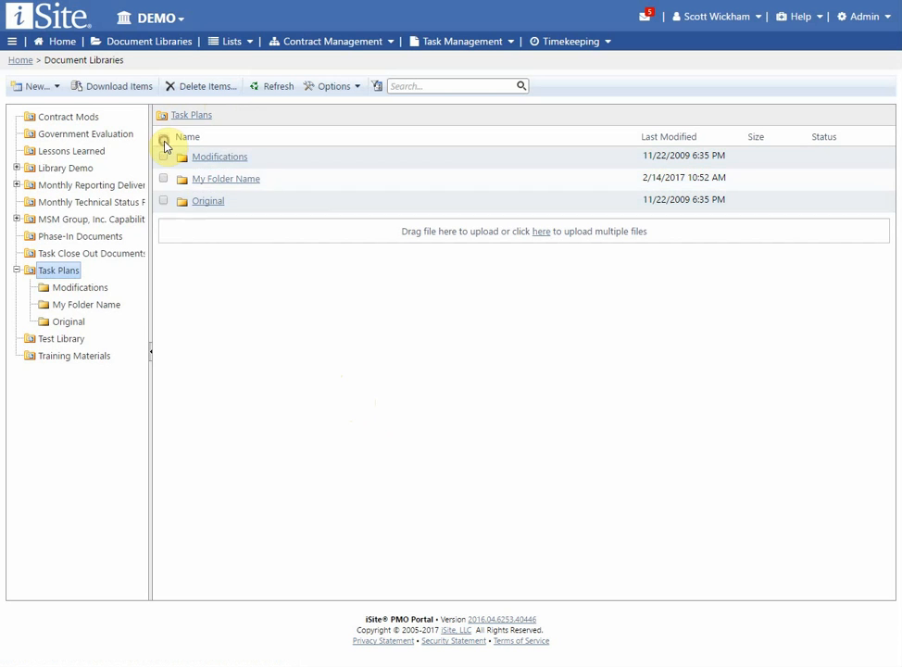
click(259, 159)
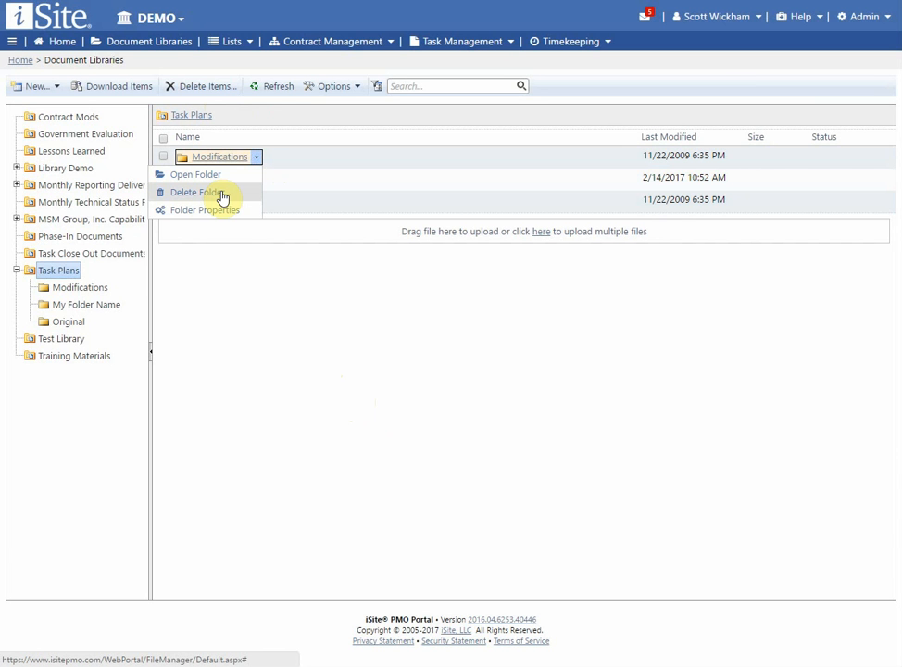
click(252, 338)
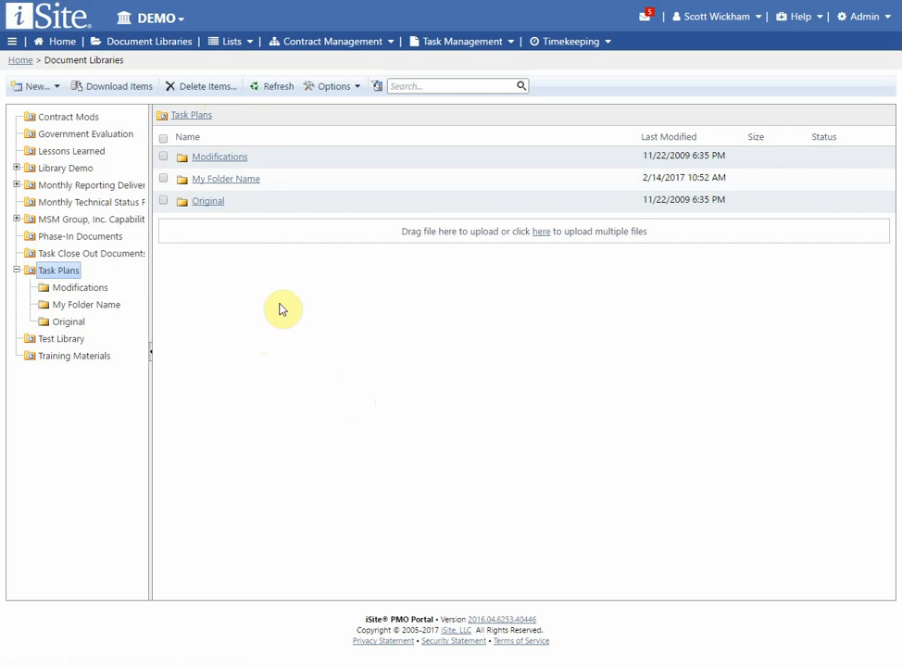
Open My Folder Name and examine the actions available for My Test Document and for the Task Plans library
click(91, 305)
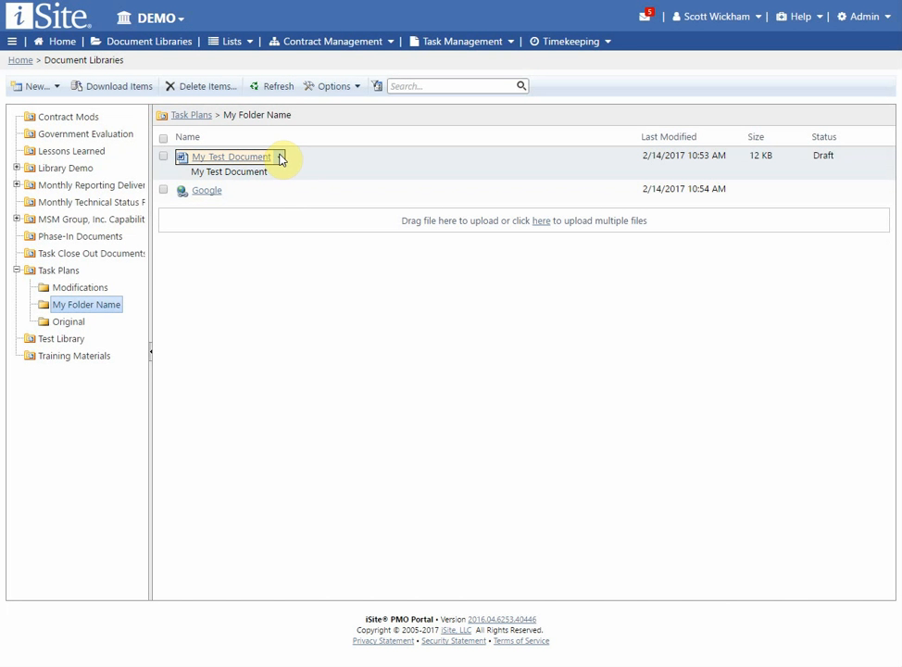
click(164, 138)
click(164, 138)
click(280, 161)
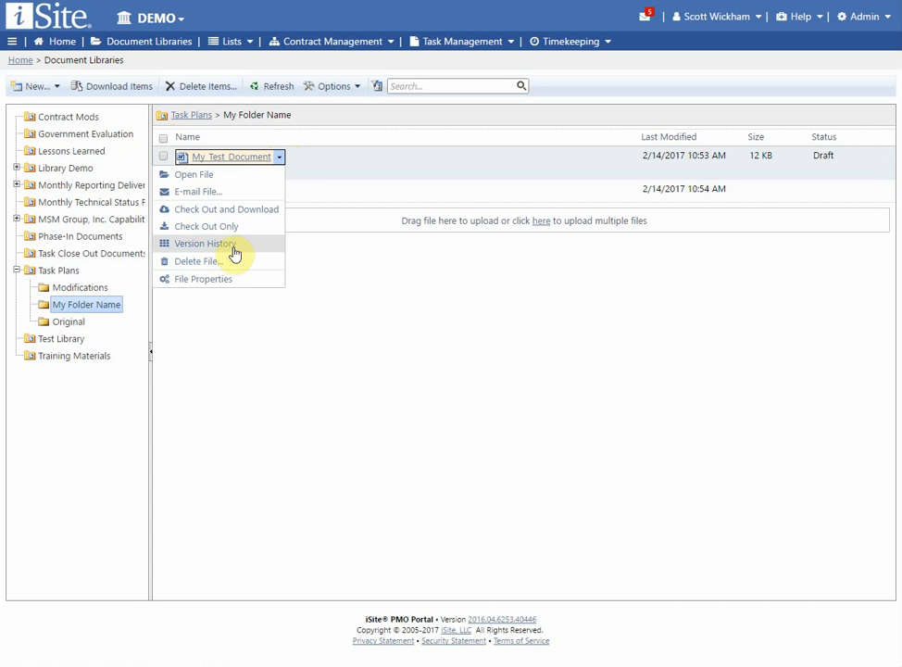
click(240, 398)
right_click(67, 271)
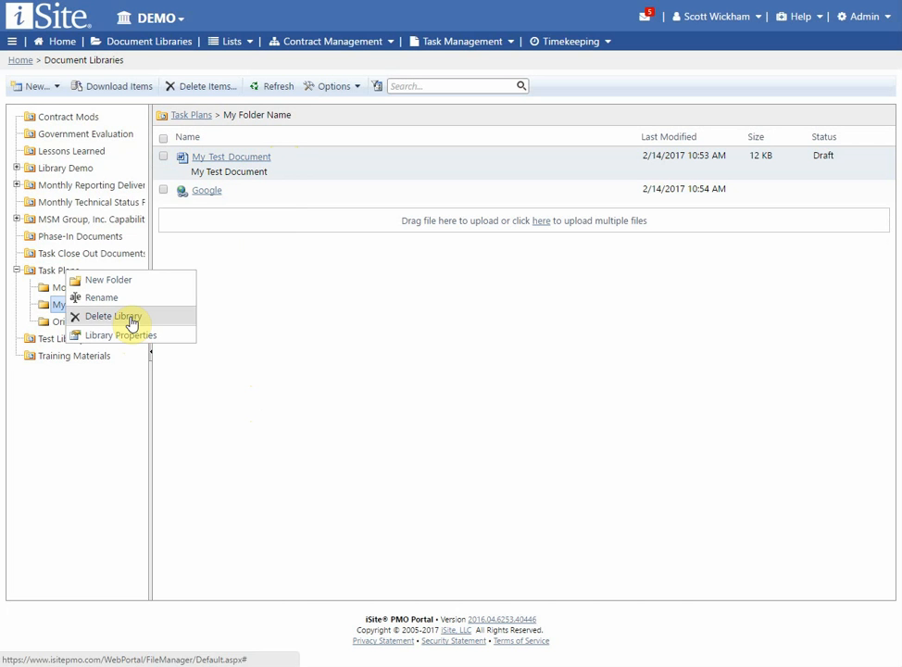
click(300, 356)
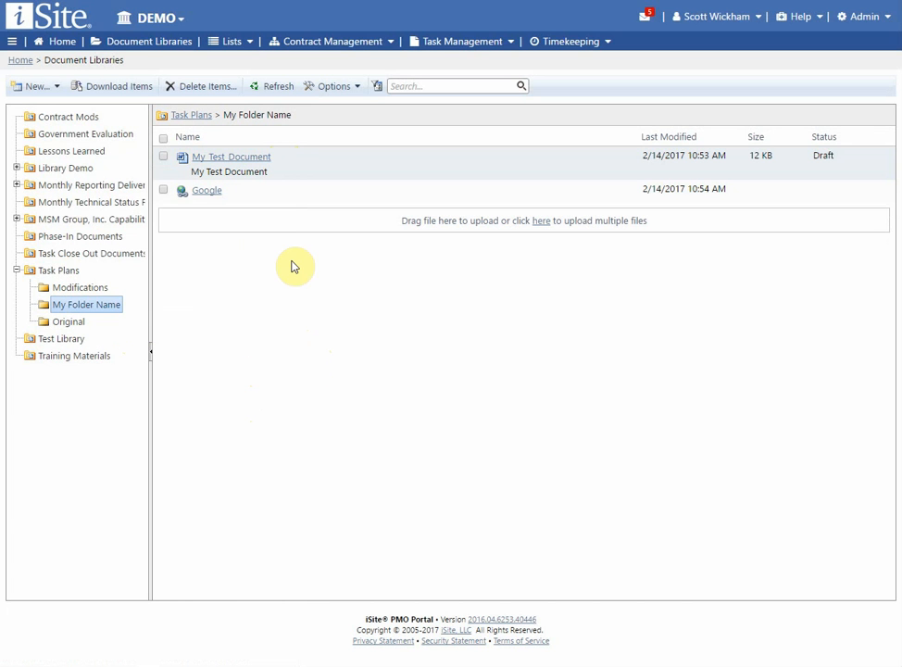
Return to the Task Plans library and open My Folder Name from its list of available actions
click(56, 270)
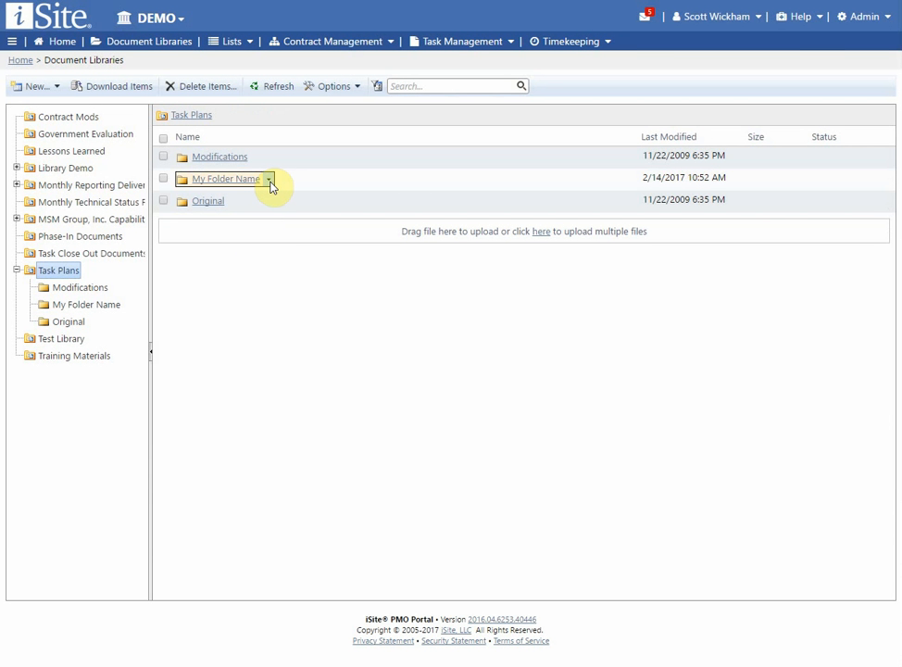
click(269, 181)
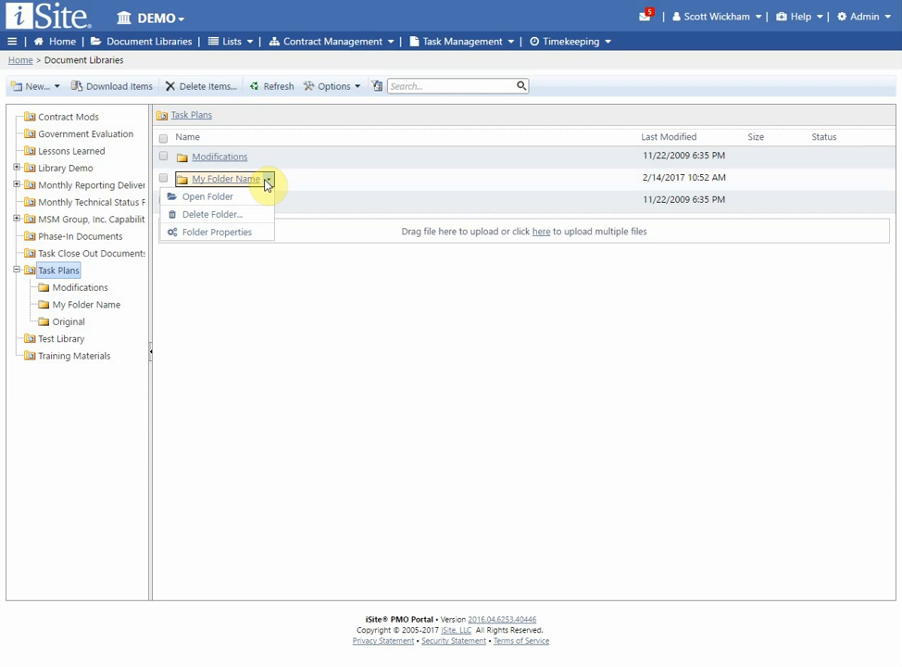
click(205, 198)
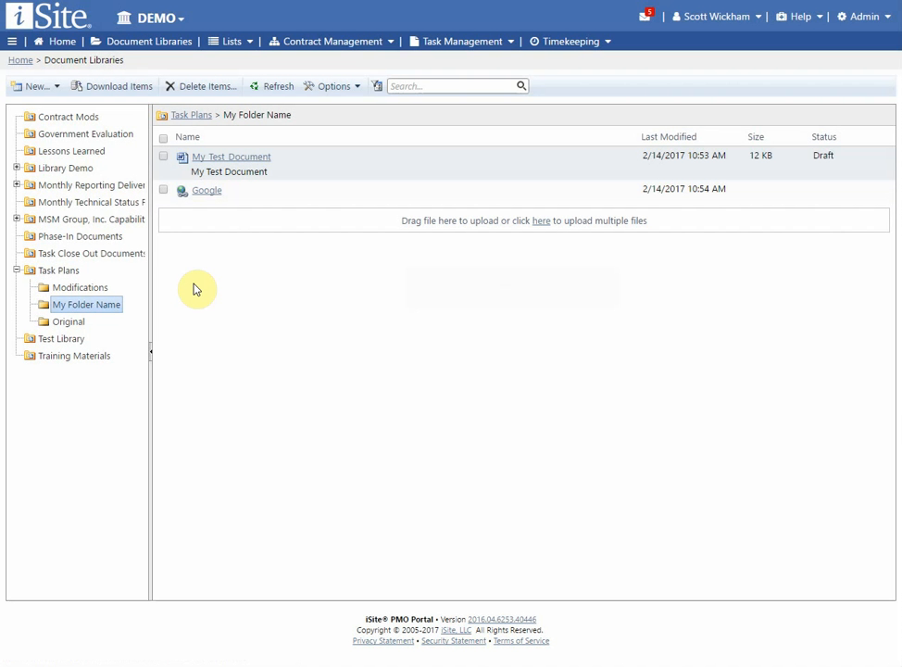
Examine the e-mail delivery options for My Test Document, including iSite users and external addresses, and cancel without sending
click(279, 159)
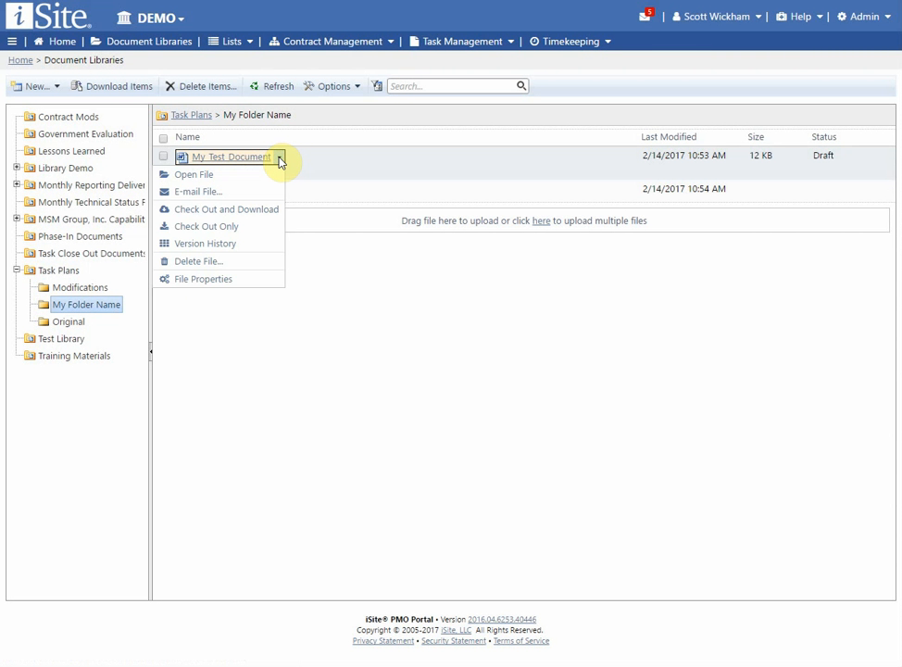
click(213, 195)
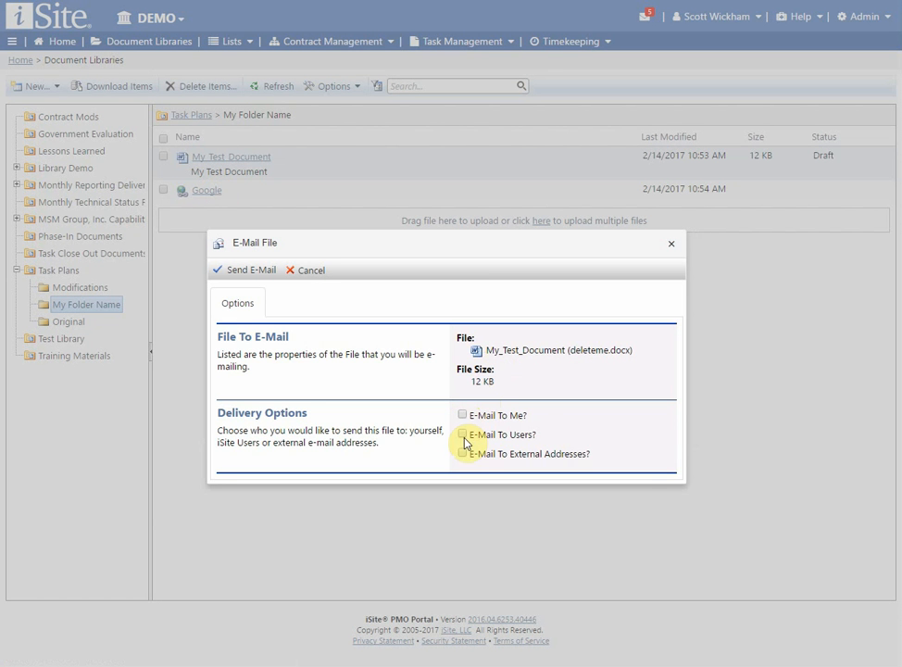
click(462, 434)
scroll(388, 410, down, 3)
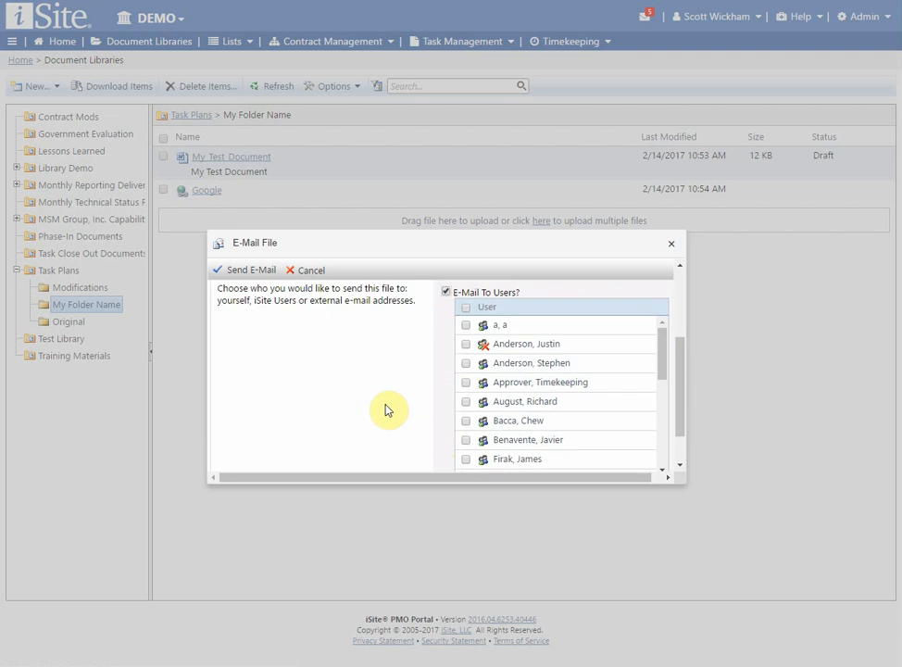
scroll(393, 413, up, 3)
click(448, 434)
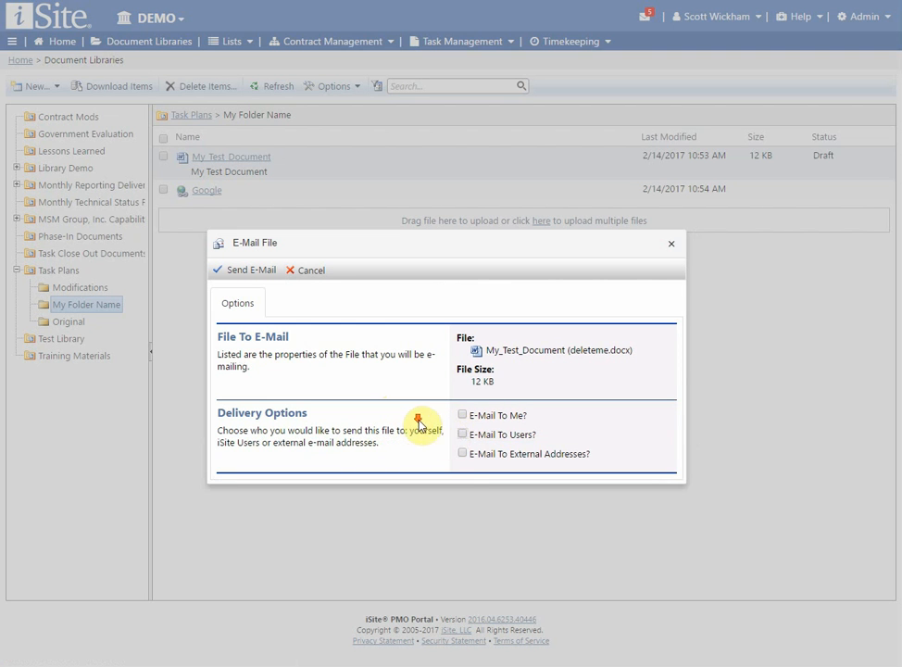
click(461, 510)
scroll(417, 430, down, 3)
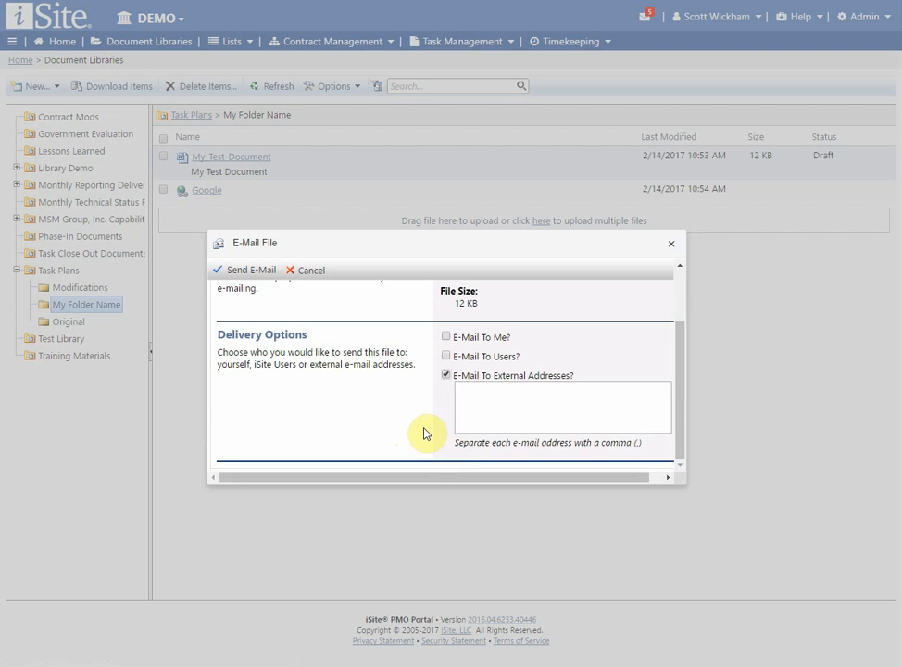
scroll(440, 449, up, 3)
click(446, 454)
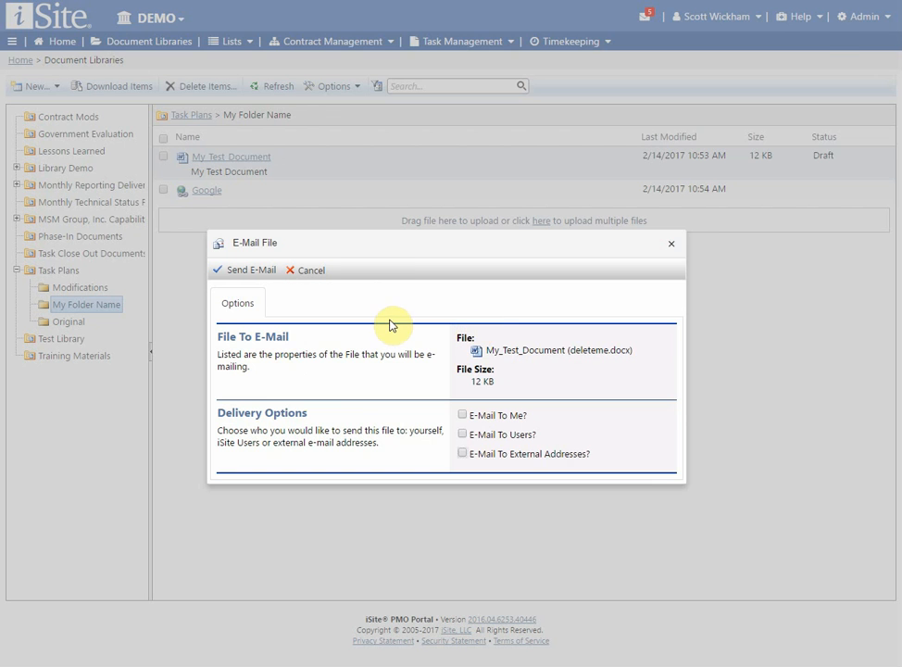
click(310, 271)
Check the document versions setting in the Task Plans library properties and close them unsaved
click(279, 158)
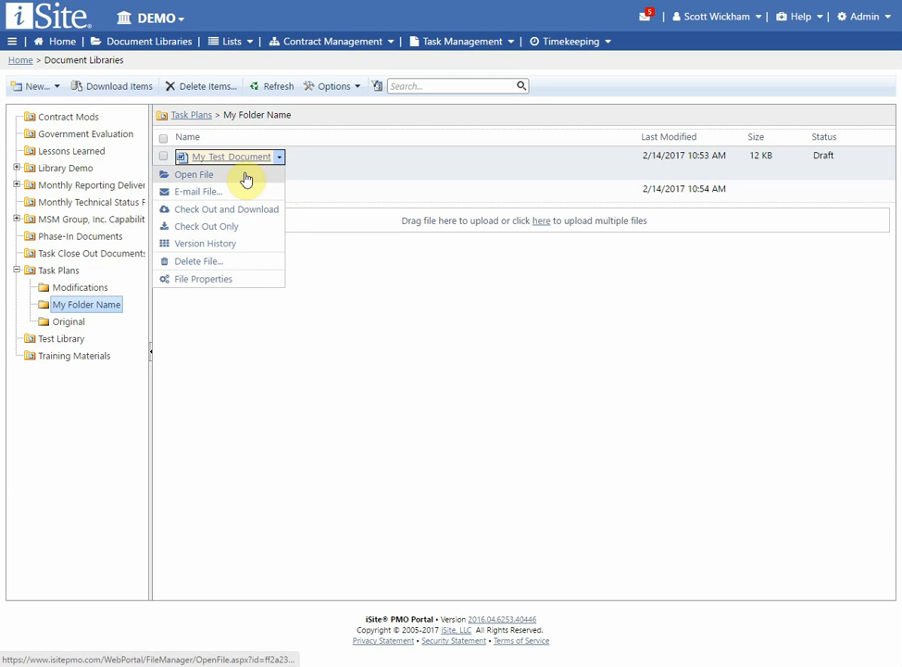
click(60, 273)
right_click(60, 274)
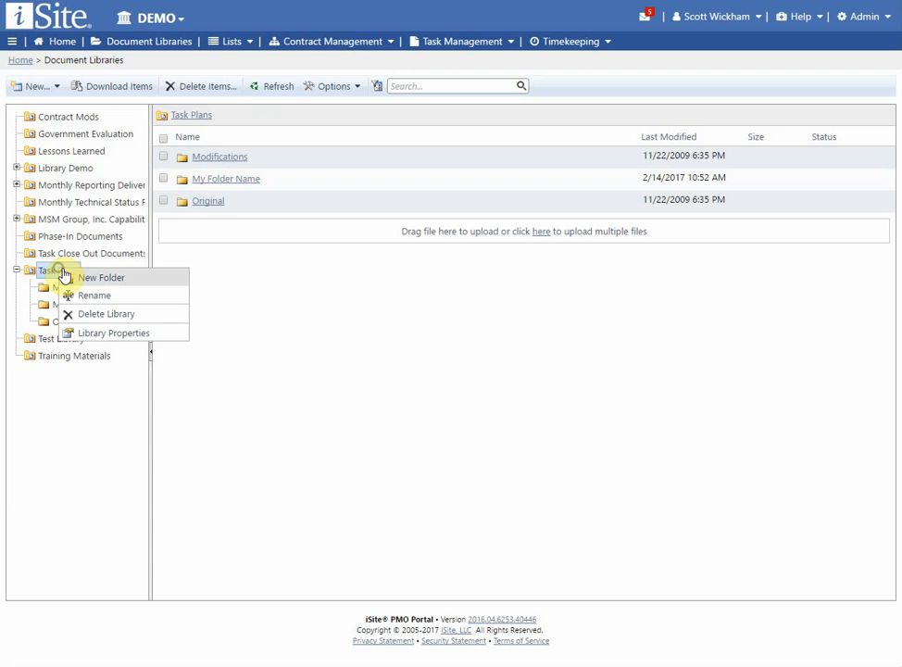
click(100, 336)
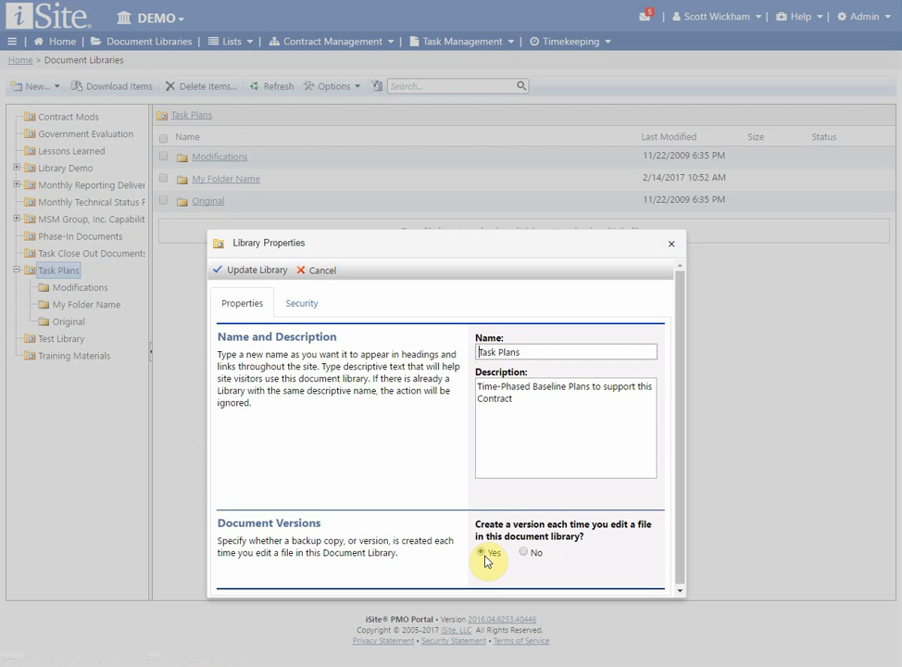
click(672, 243)
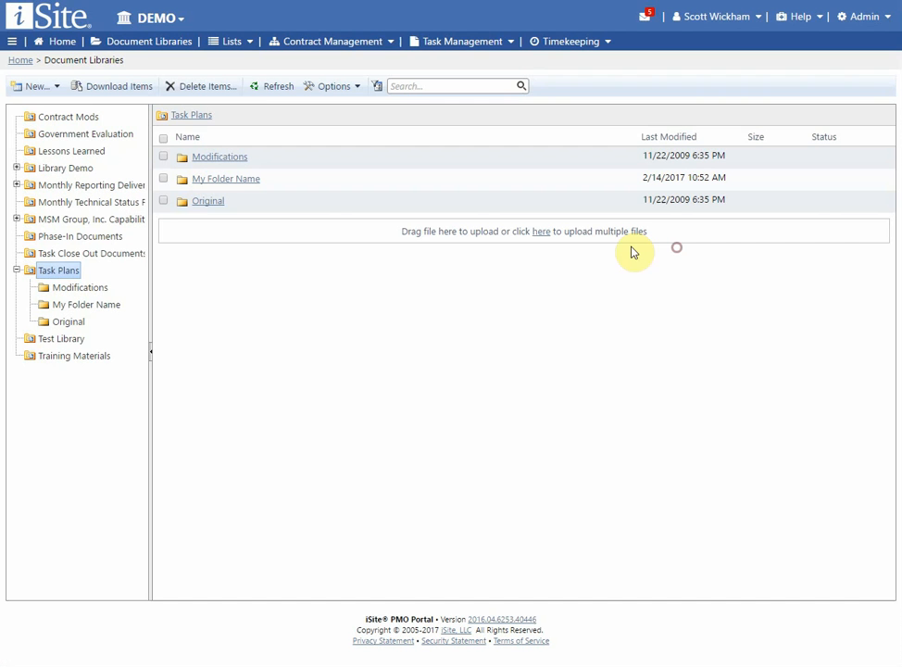
Browse the Modifications and Original folders in Task Plans, and return to My Folder Name
click(79, 288)
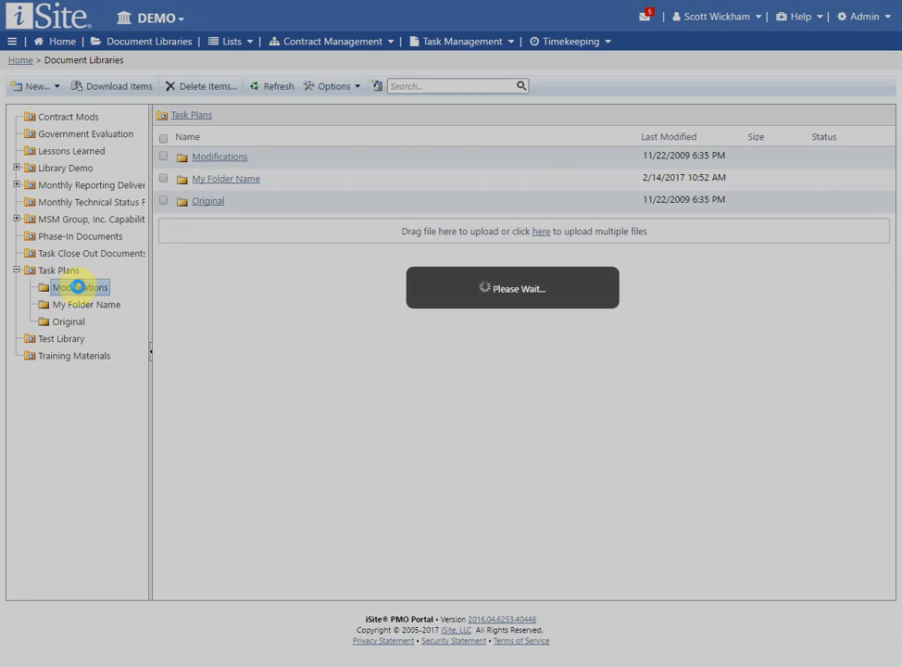
click(72, 319)
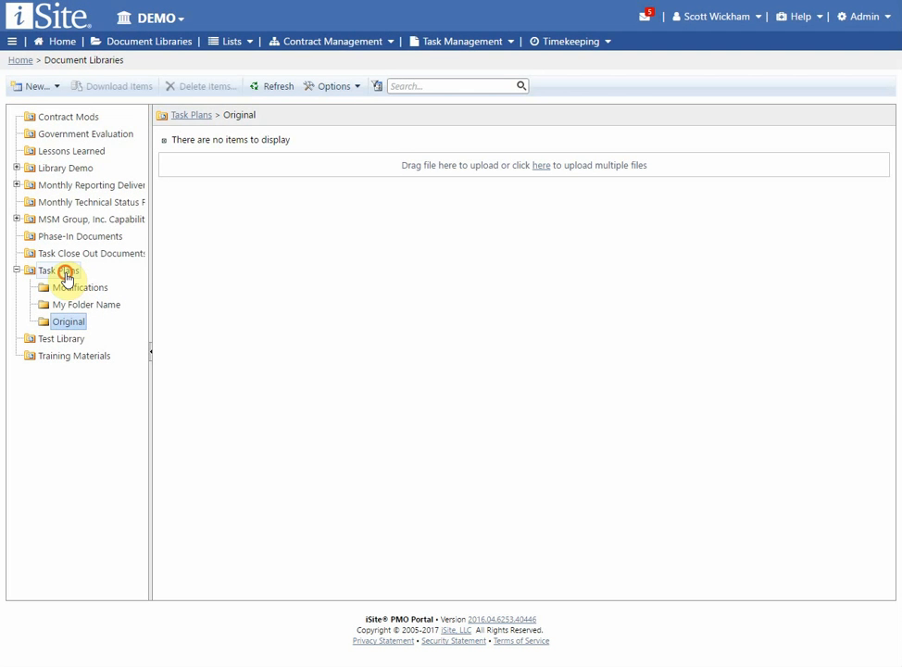
click(66, 274)
click(81, 305)
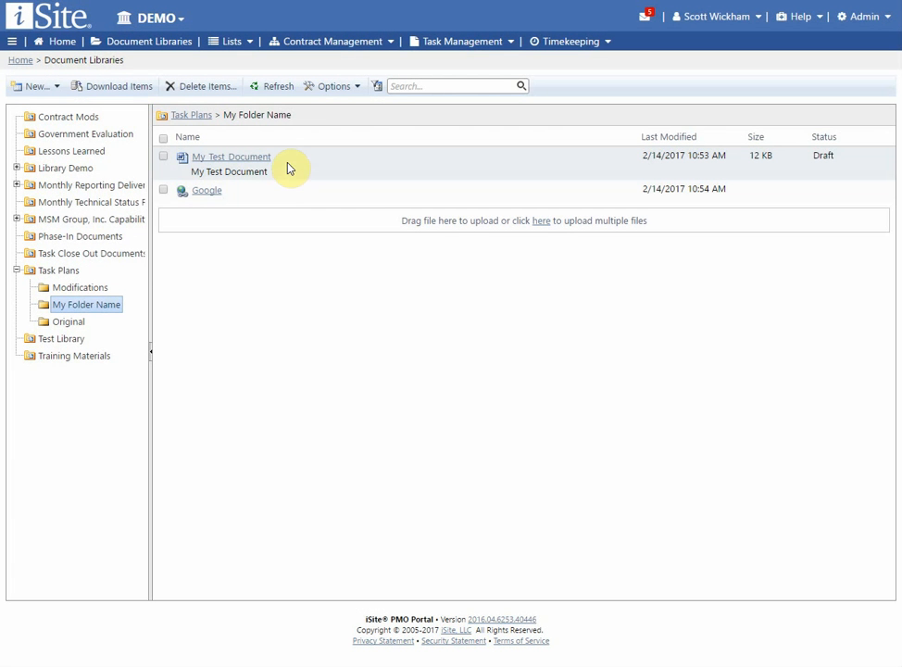
Review the version history of My Test Document, close it and display the document's available actions again
click(279, 157)
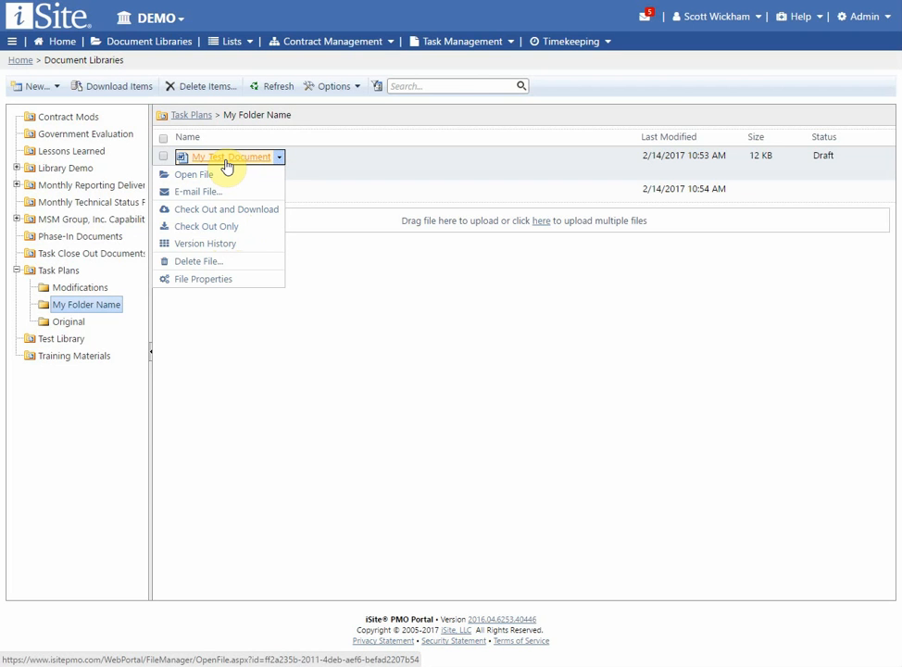
click(214, 251)
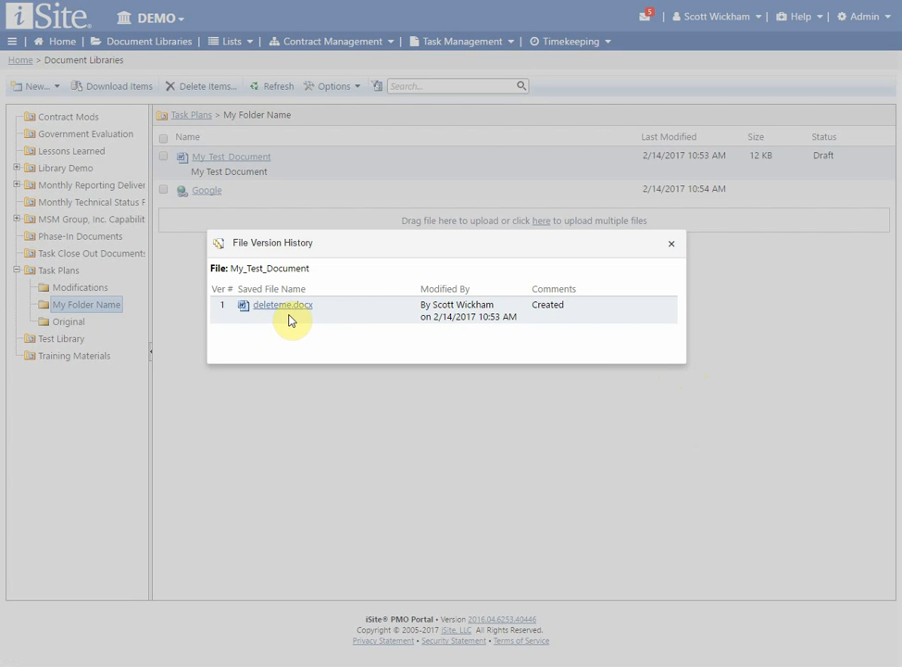
click(673, 246)
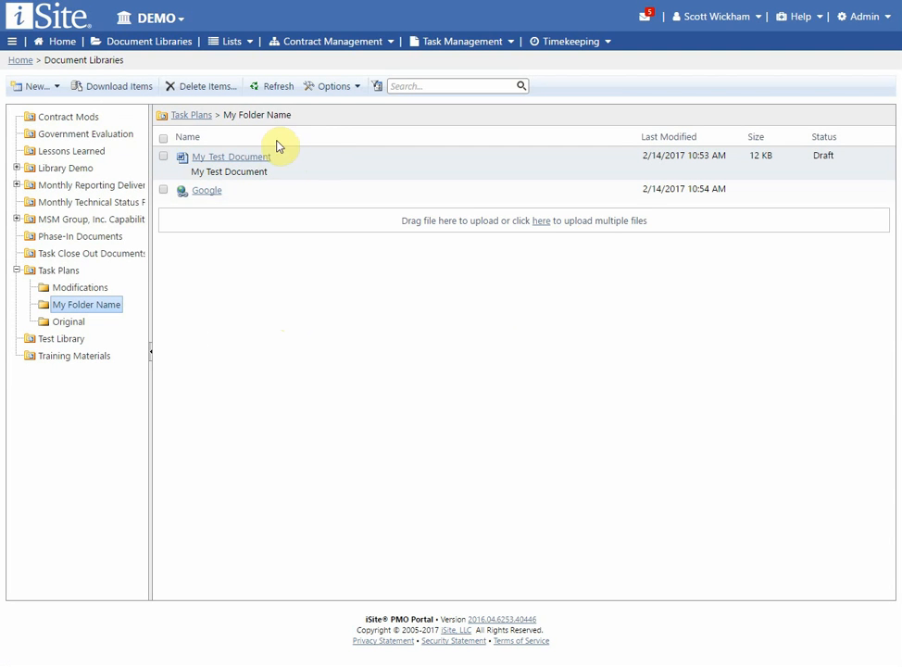
click(278, 157)
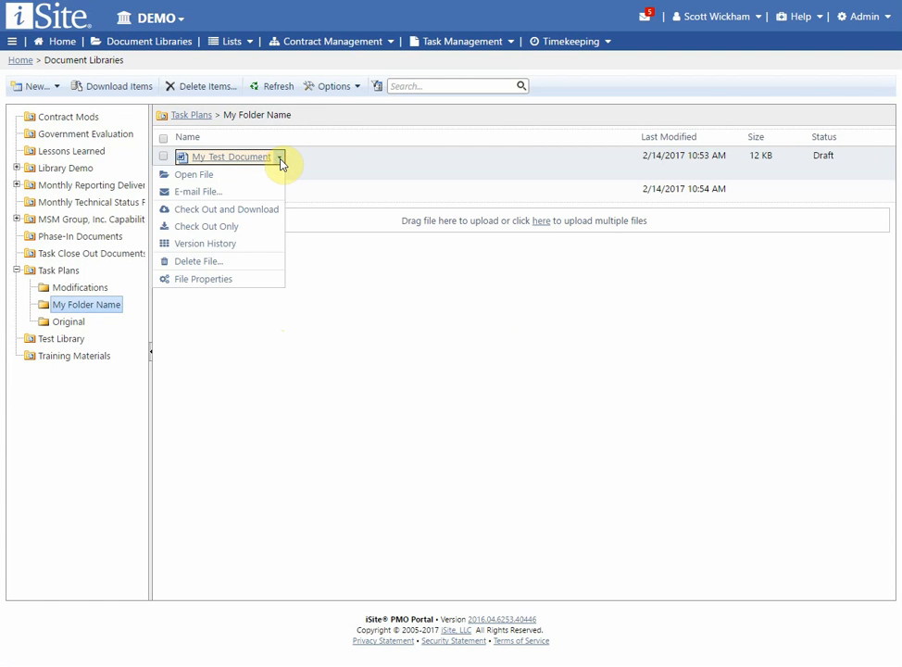
Check out My Test Document without downloading it, and review the actions available for the checked-out file
click(215, 231)
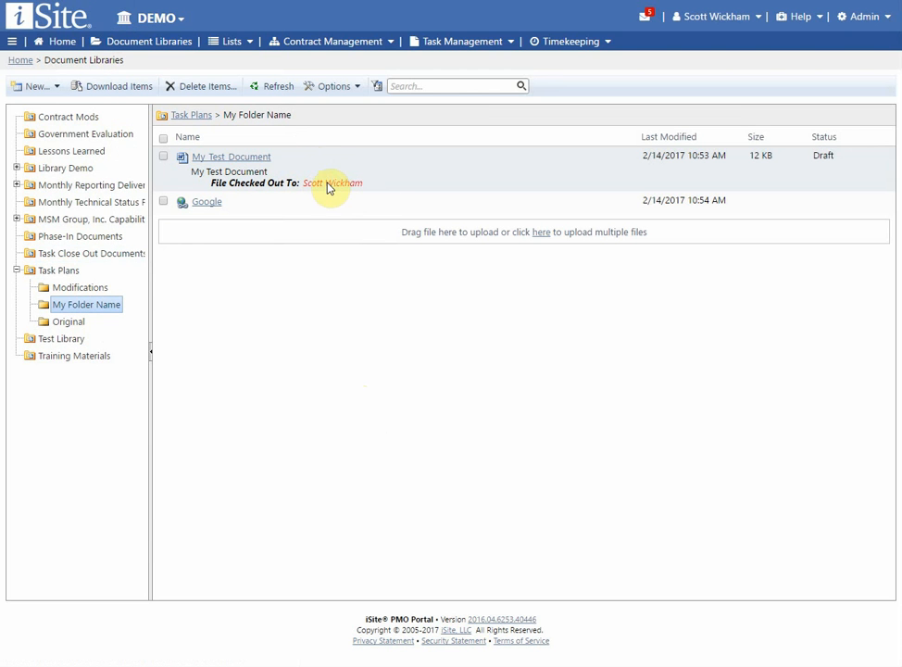
click(277, 158)
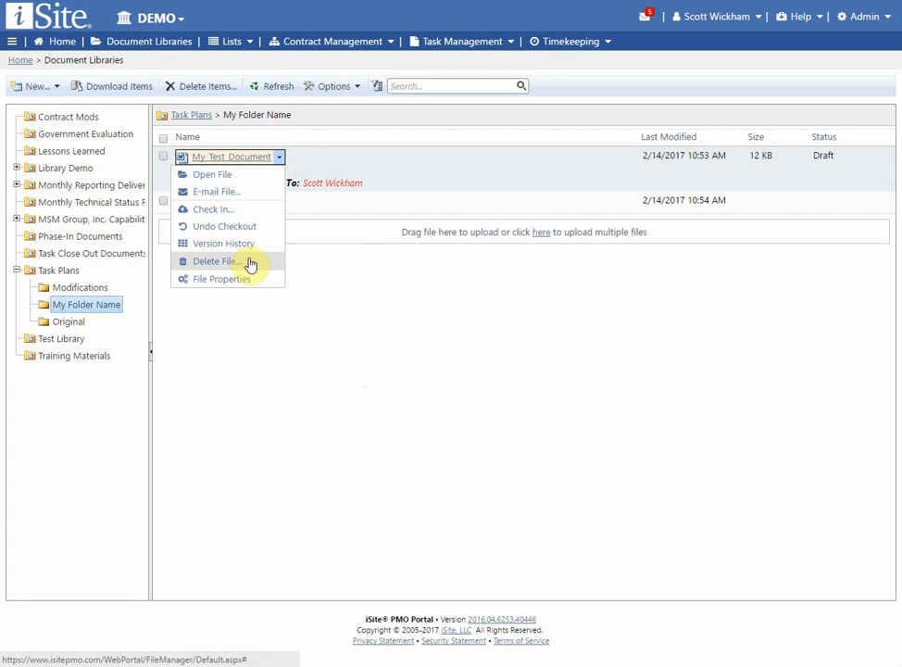
click(450, 194)
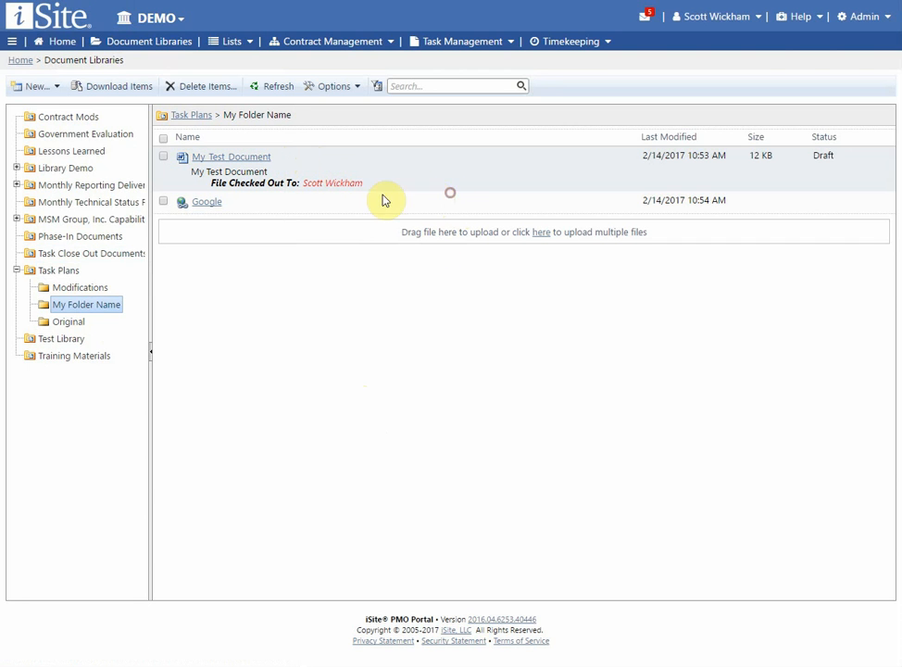
drag(363, 182, 338, 186)
click(357, 191)
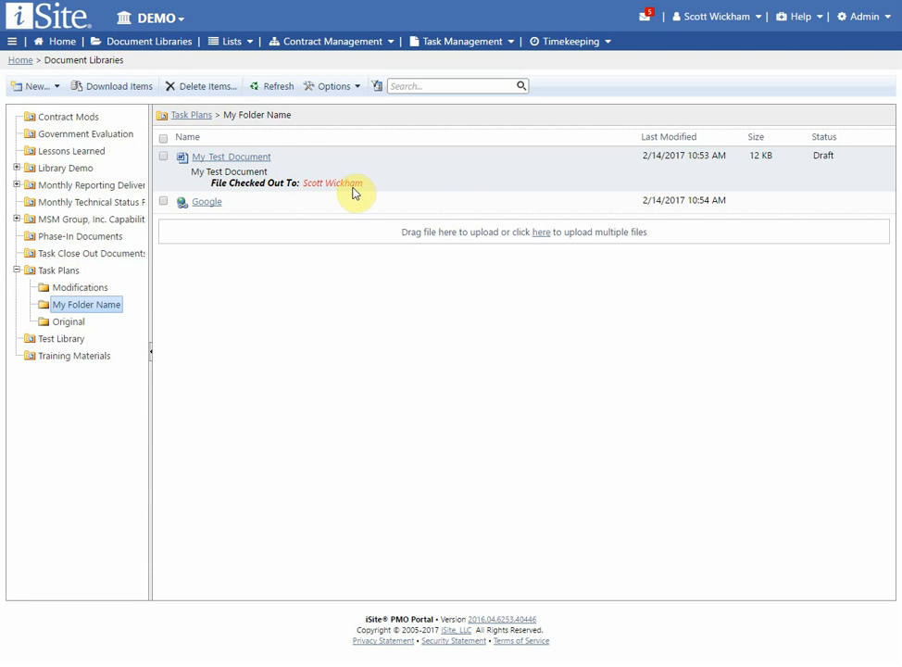
Check in My Test Document with the file deleteme.docx, the comment "My comments here" and Draft status, without keeping it checked out
click(279, 157)
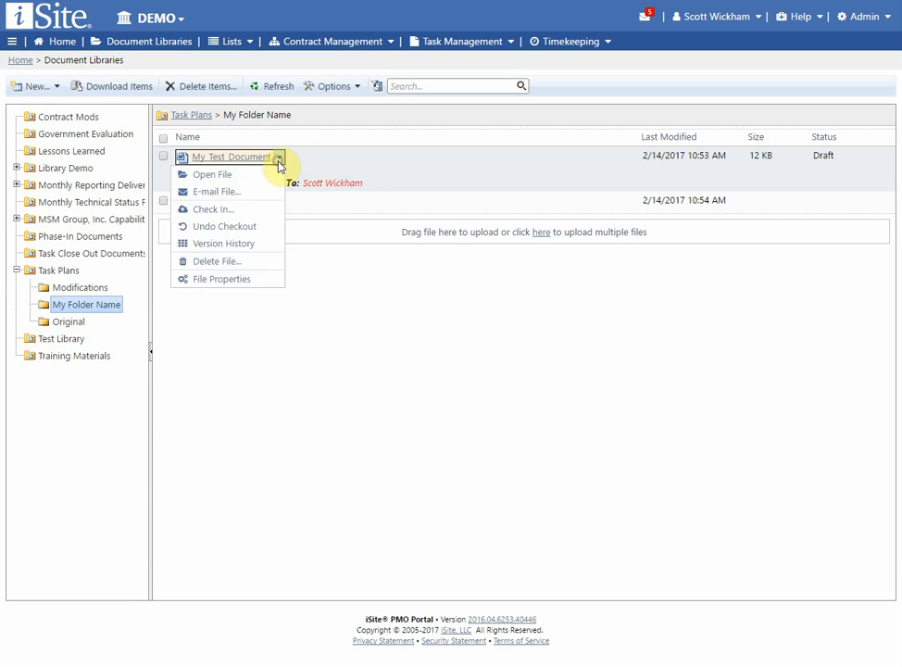
click(265, 213)
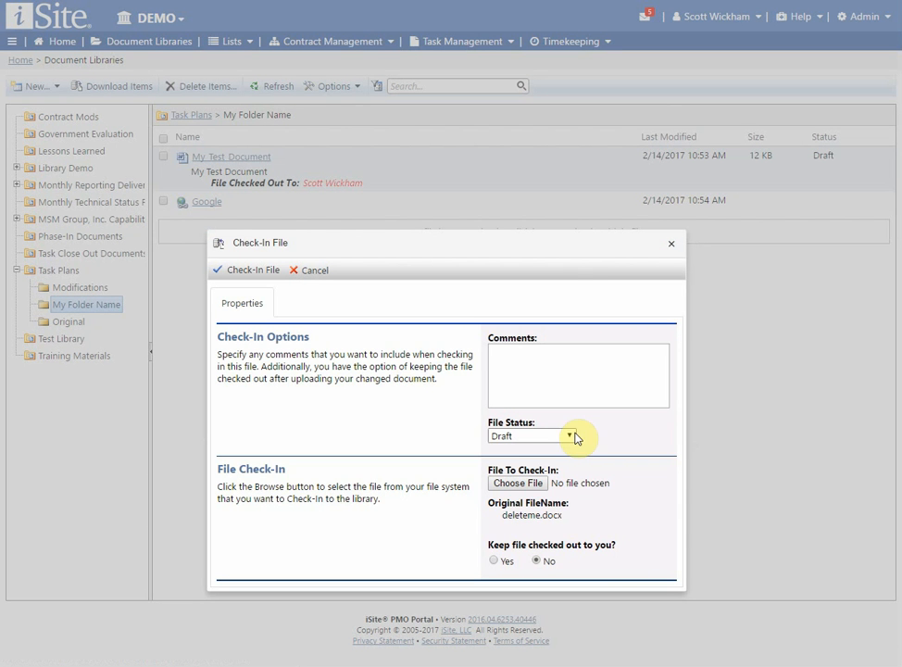
text(My )
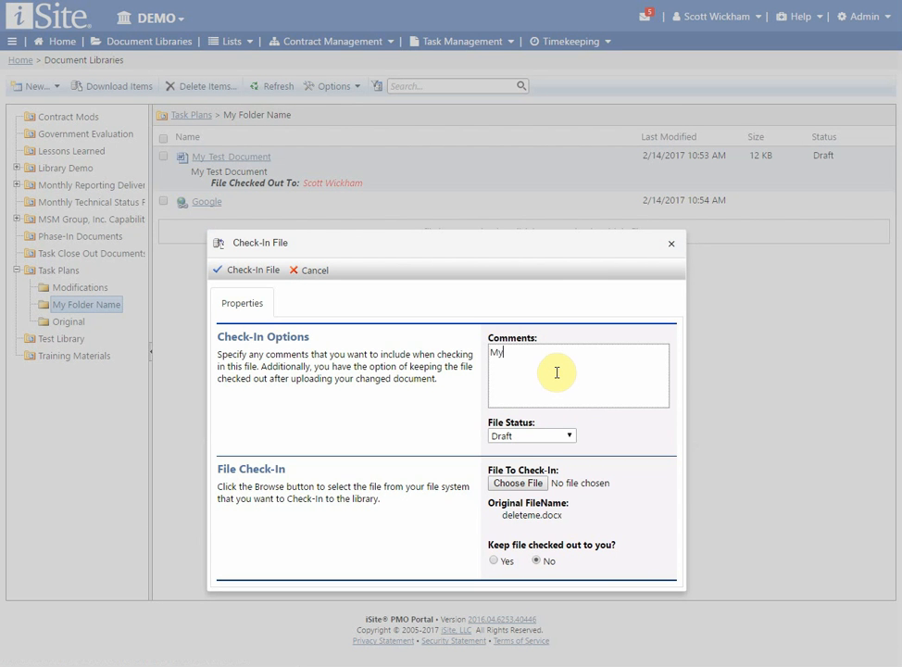
text(comments here)
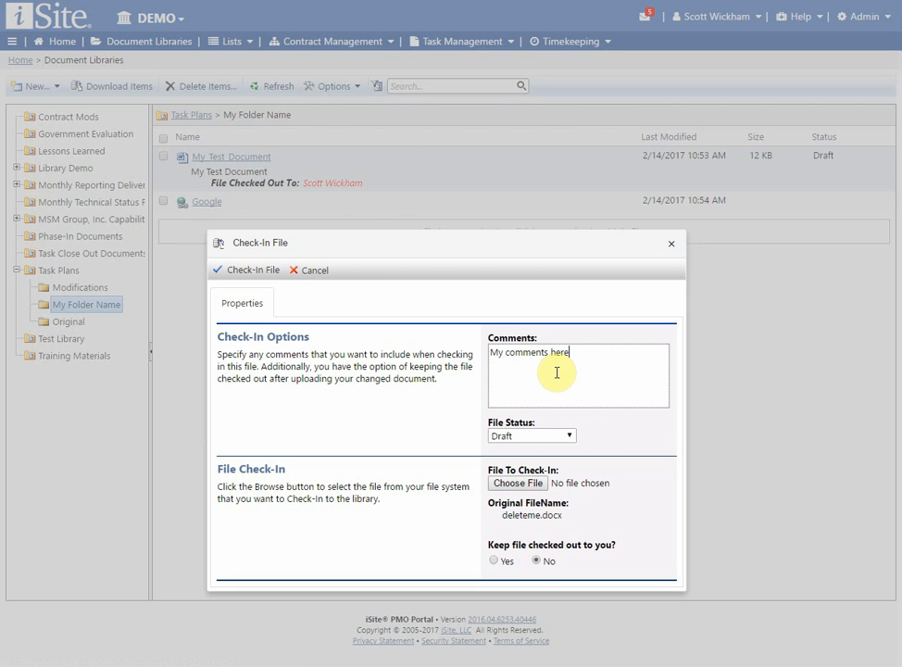
click(518, 483)
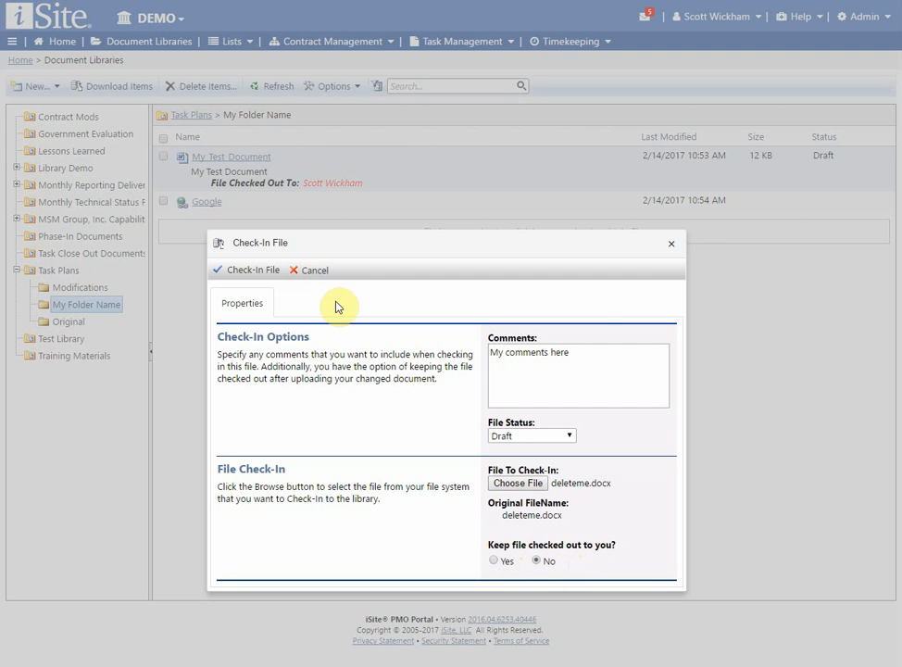
click(257, 270)
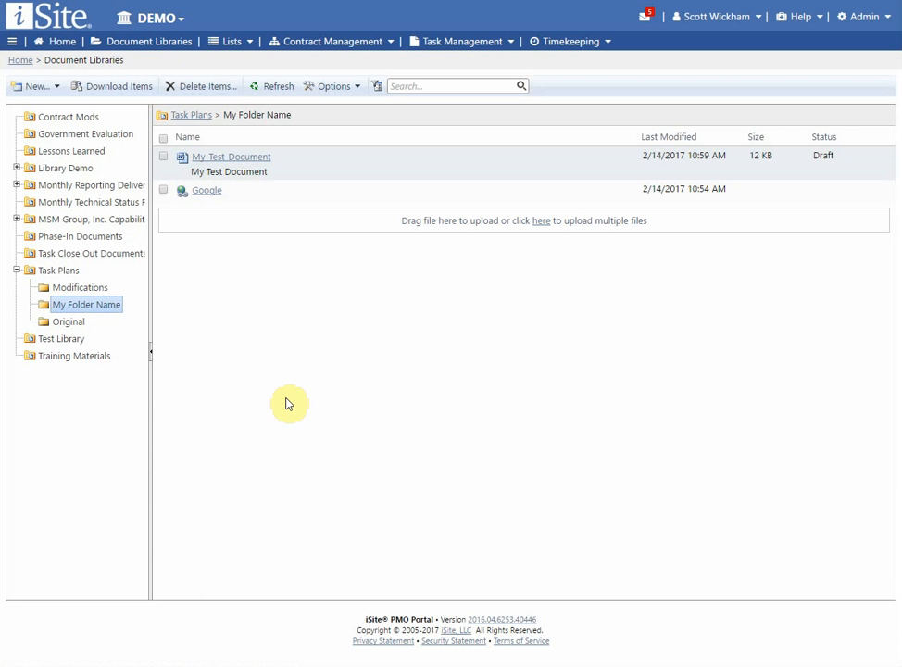
Review the version history of My Test Document after the check-in, close it and return to the Task Plans library
mouse_move(283, 161)
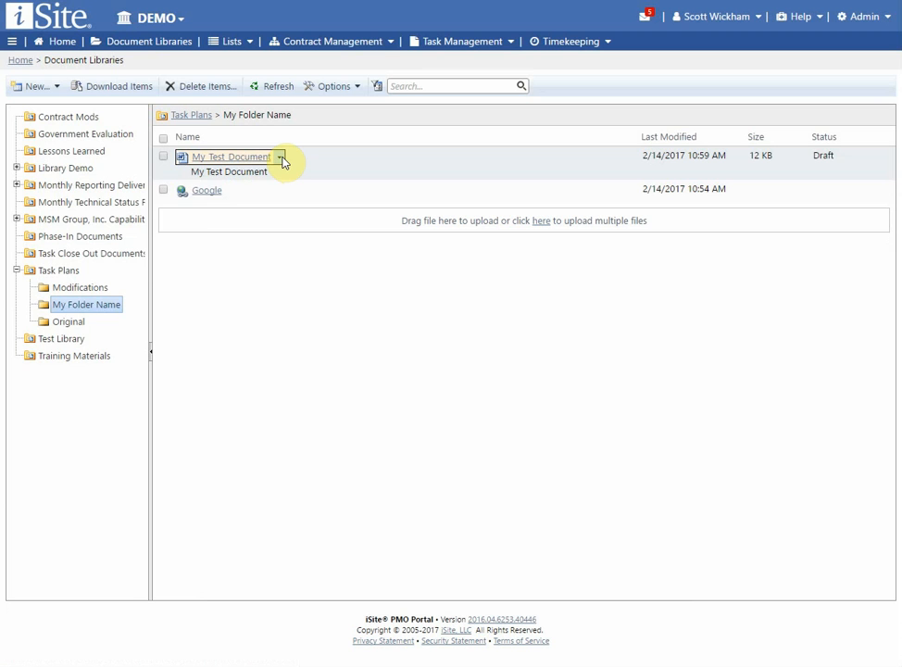
click(279, 157)
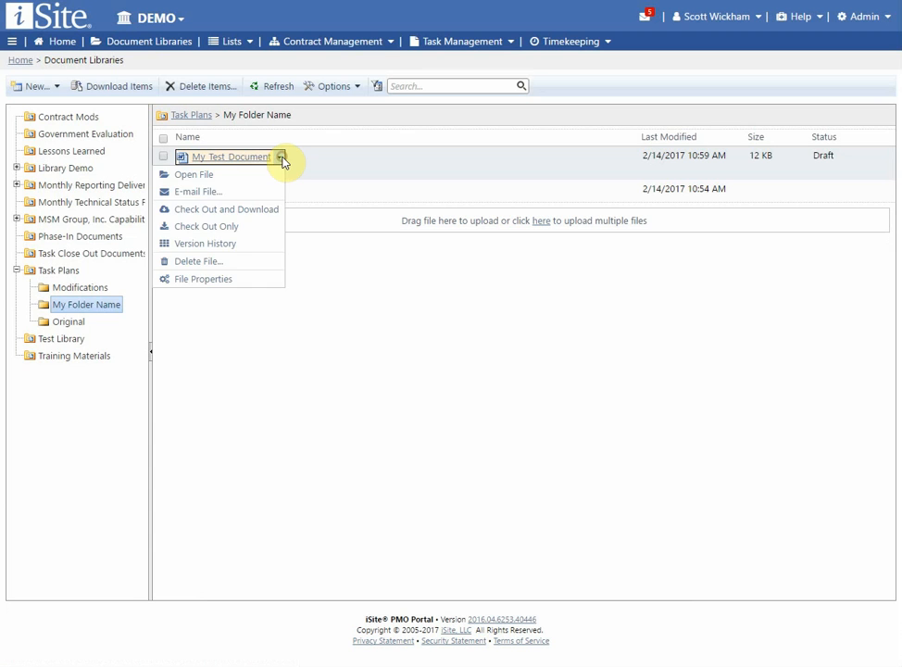
click(230, 248)
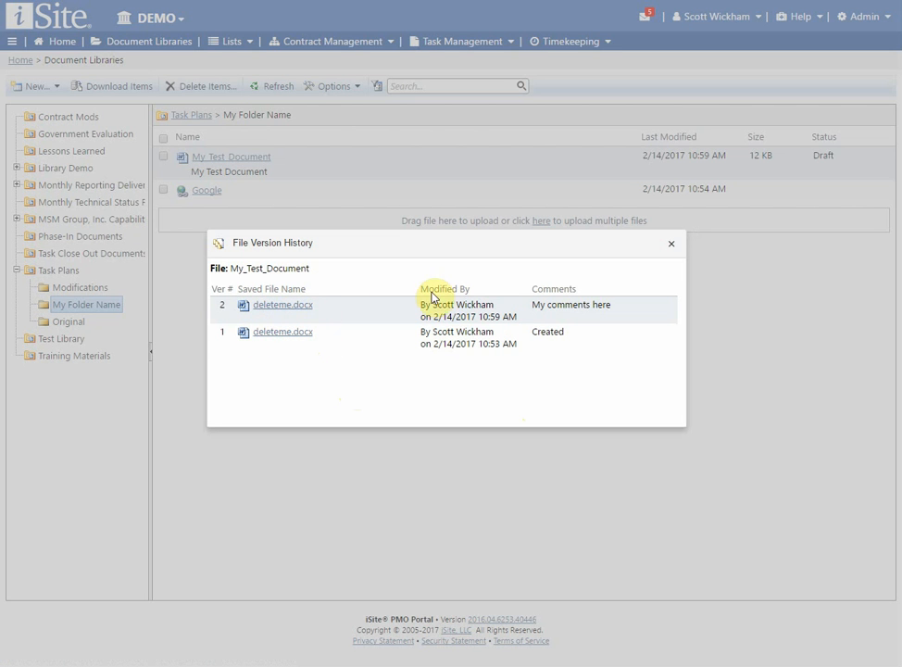
click(672, 243)
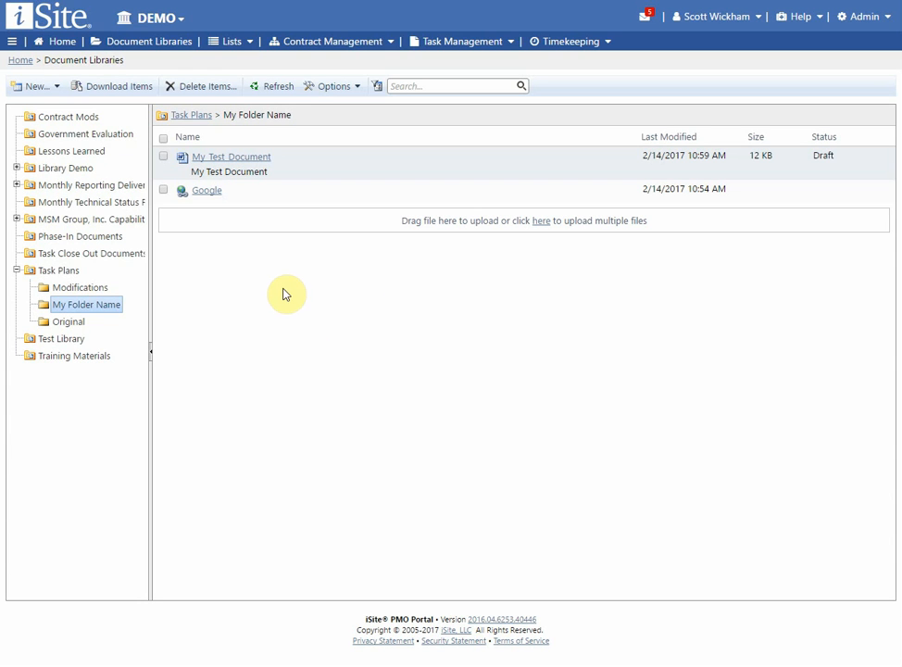
click(60, 270)
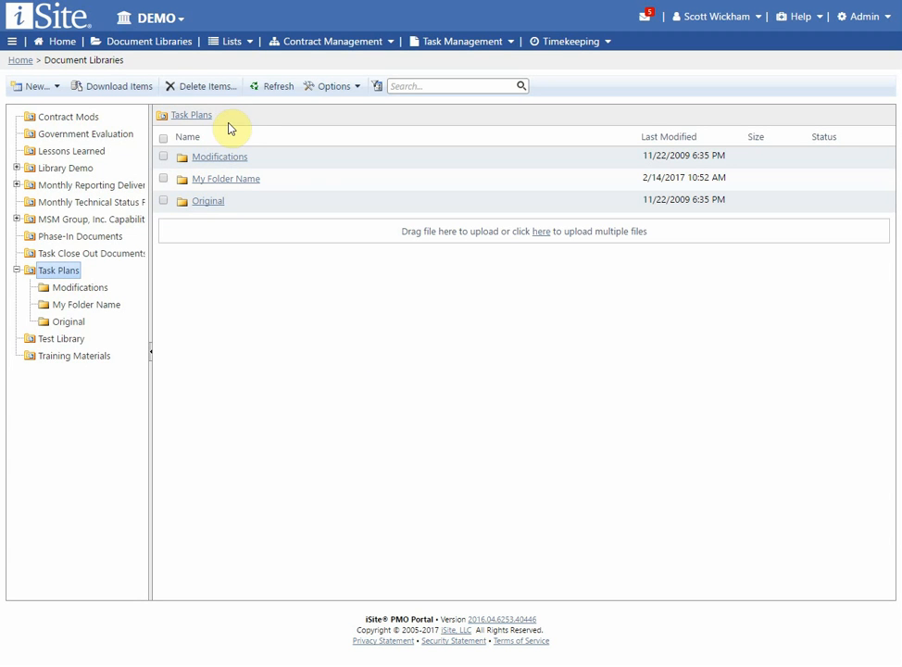
Open the Lists Directory and display the system lists
click(232, 46)
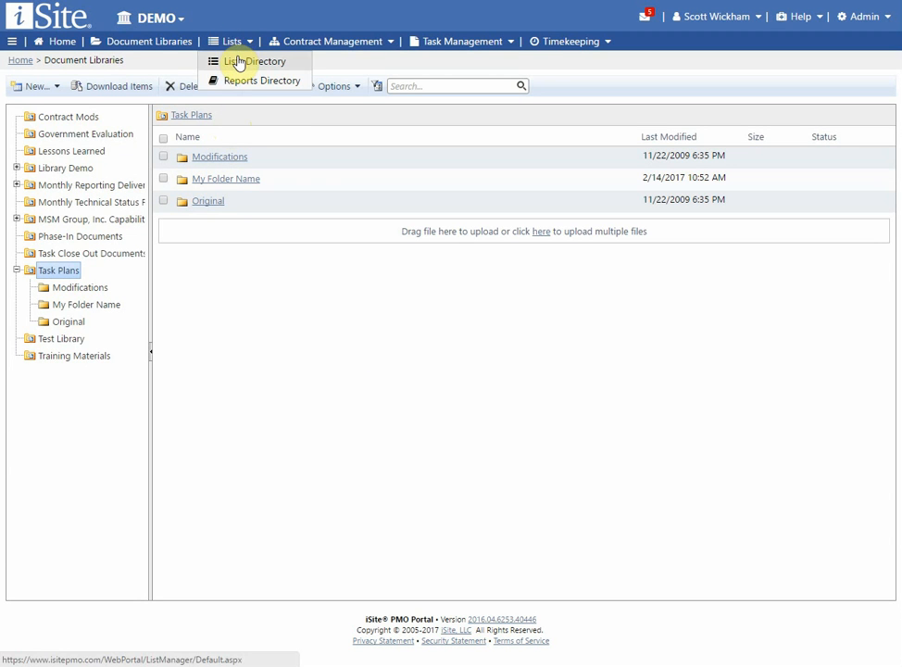
click(238, 62)
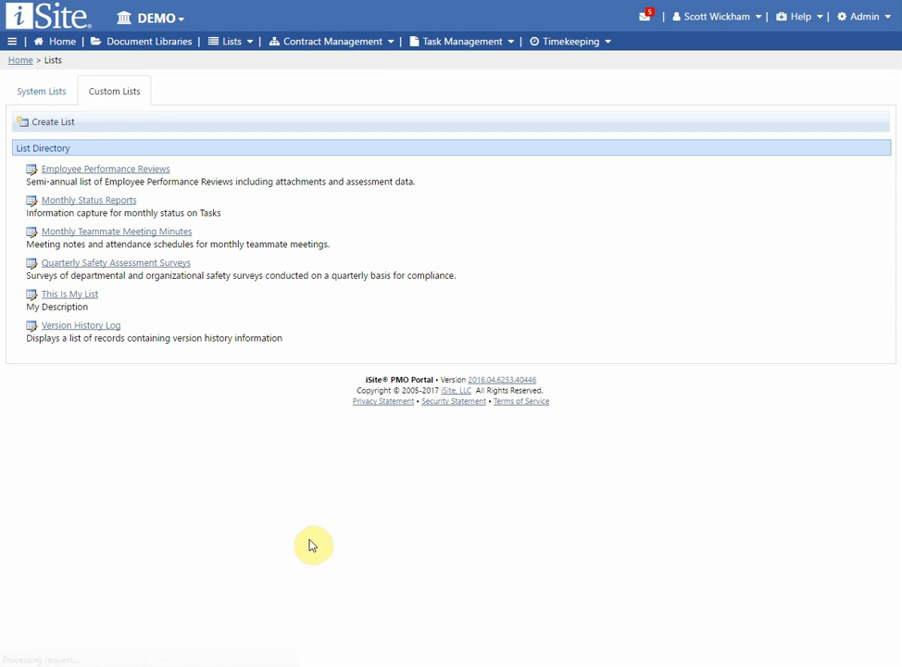
click(53, 89)
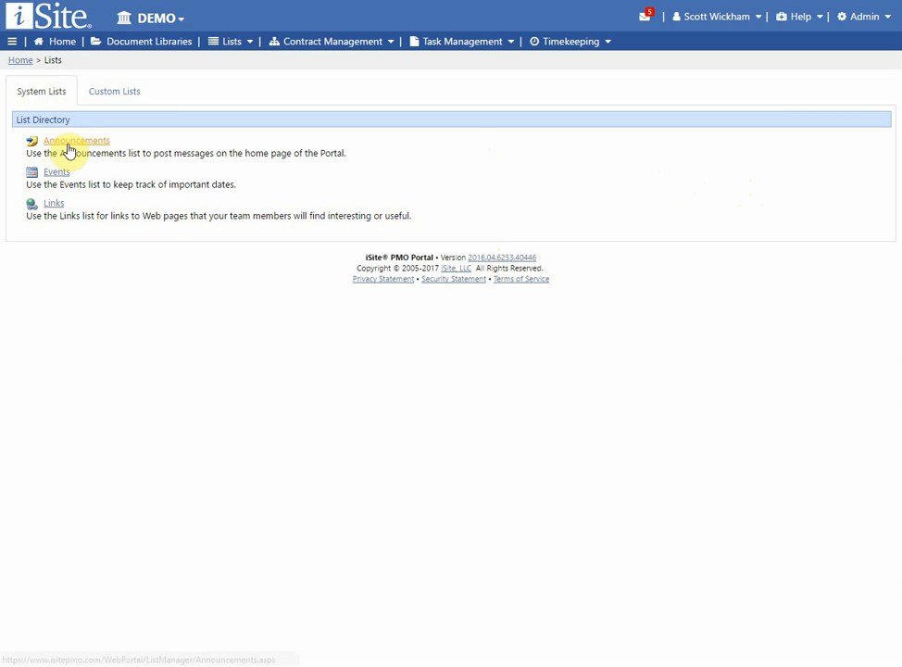
Examine how announcements, calendar events and links are presented on the portal home page
click(59, 44)
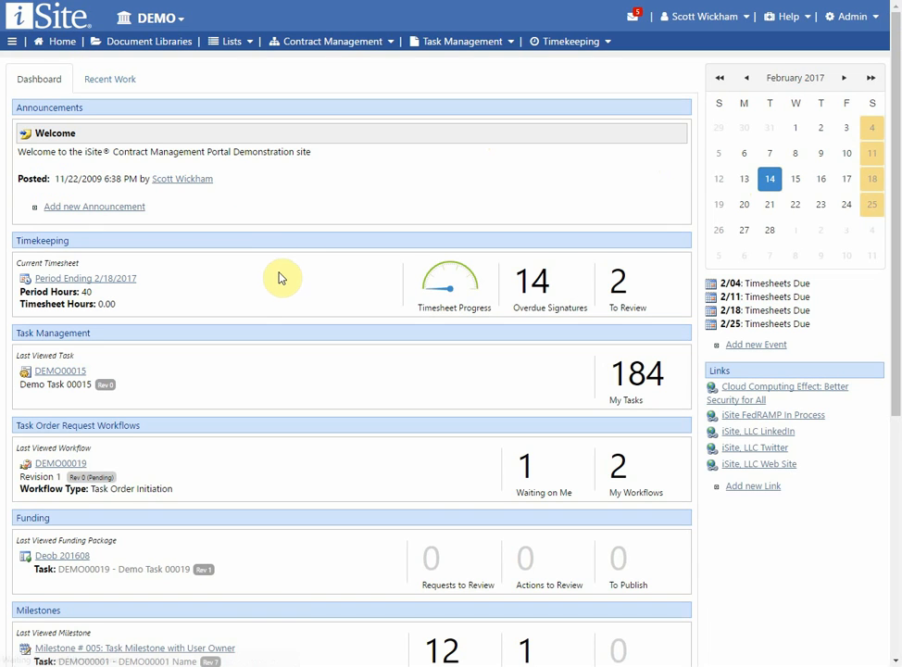
double_click(35, 107)
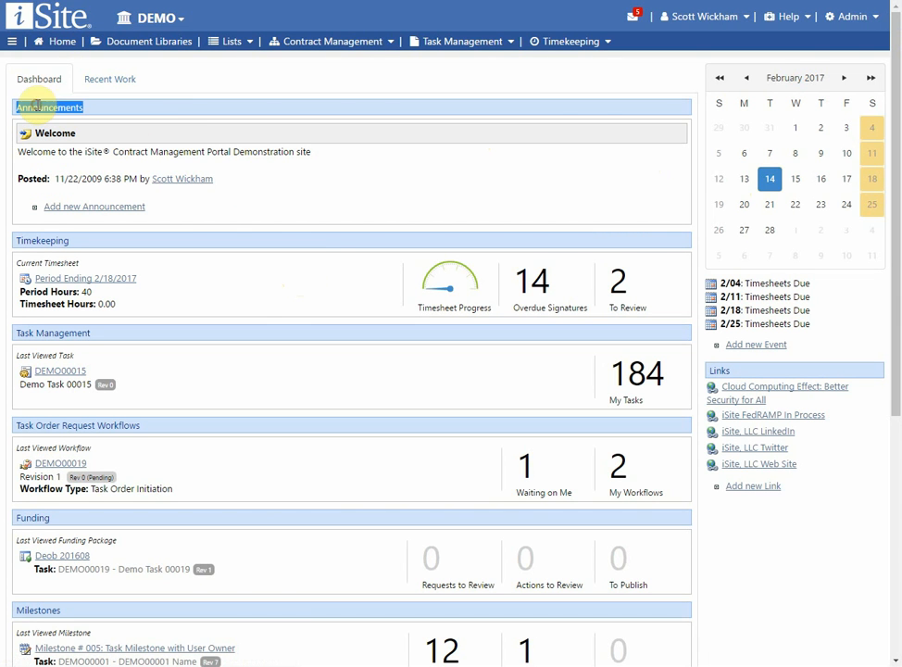
click(222, 208)
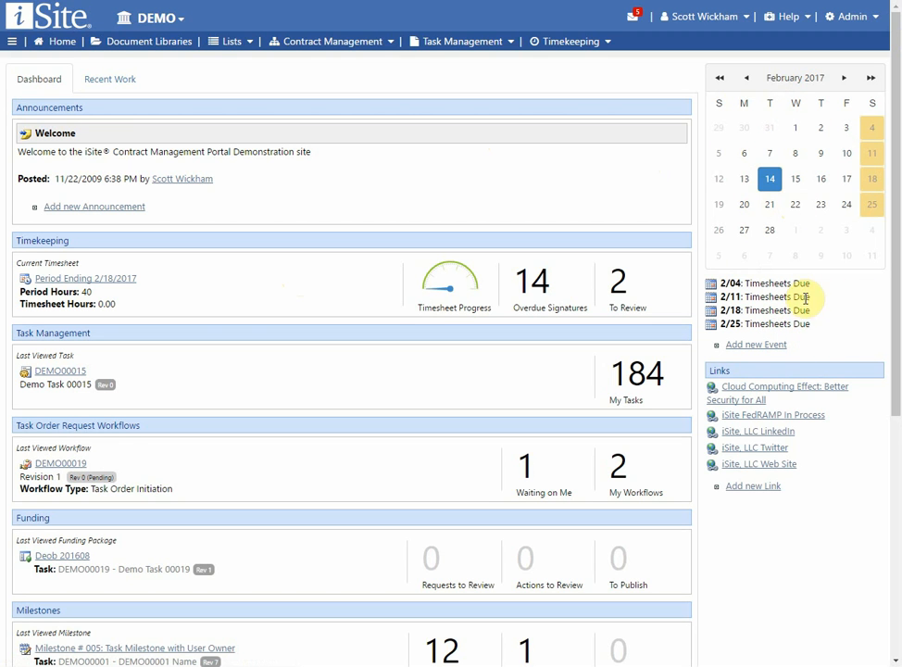
drag(817, 330, 717, 282)
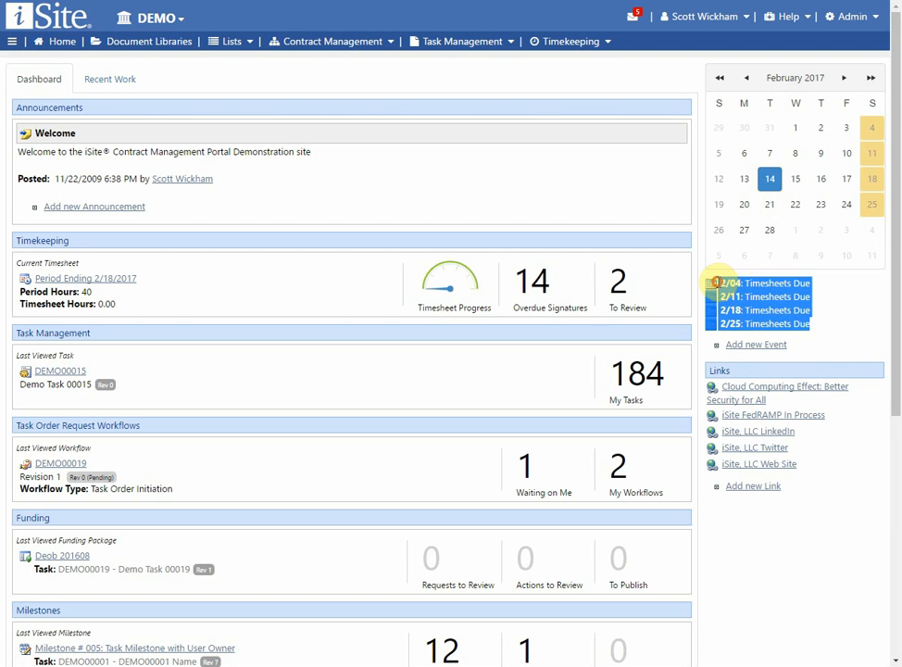
click(791, 313)
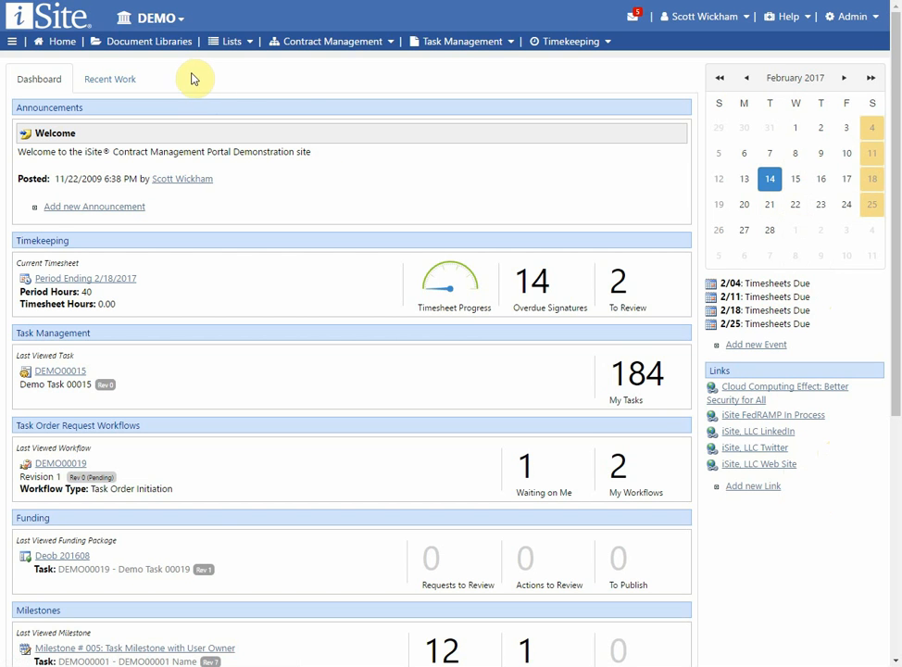
Return to the system lists and open the Announcements list
click(227, 42)
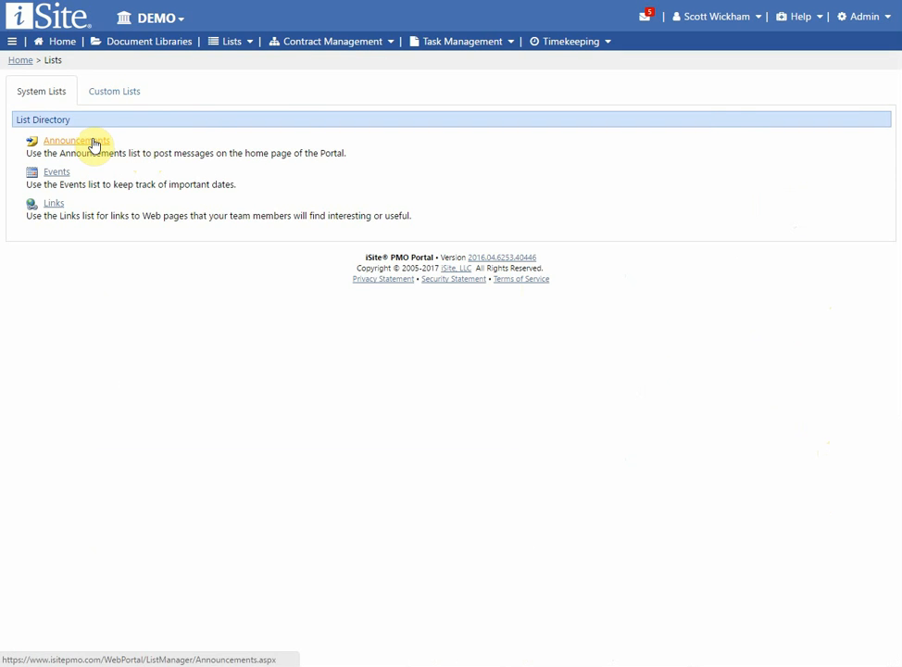
click(92, 139)
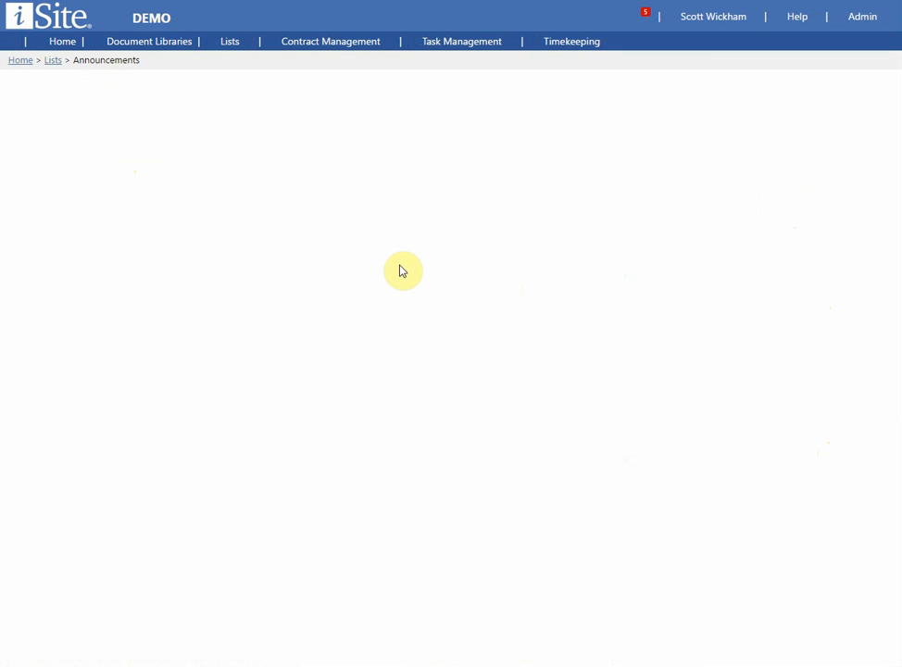
click(233, 255)
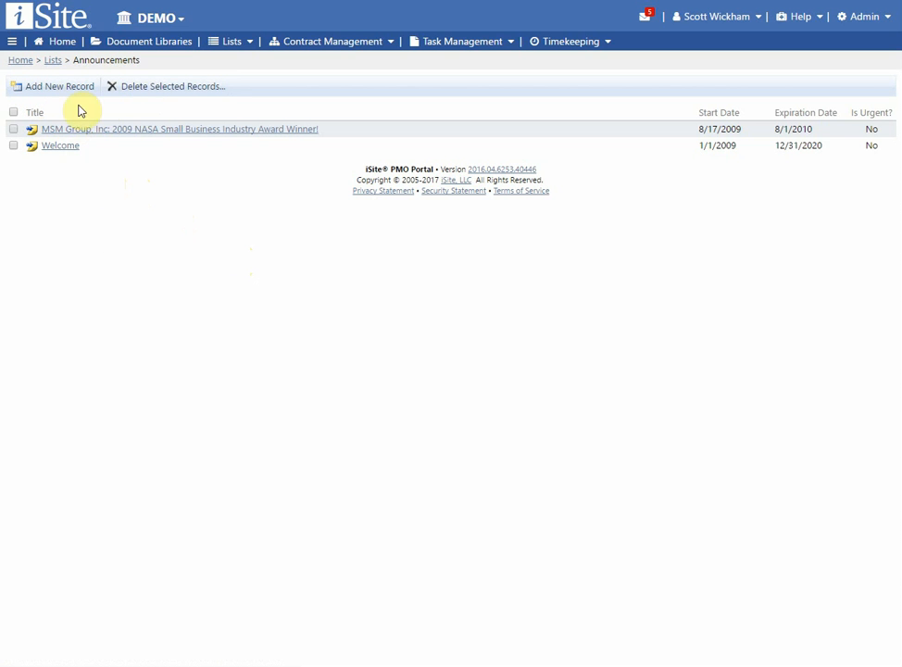
Start deleting the MSM Group 2009 NASA award announcement, cancel the deletion and clear its selection
click(12, 112)
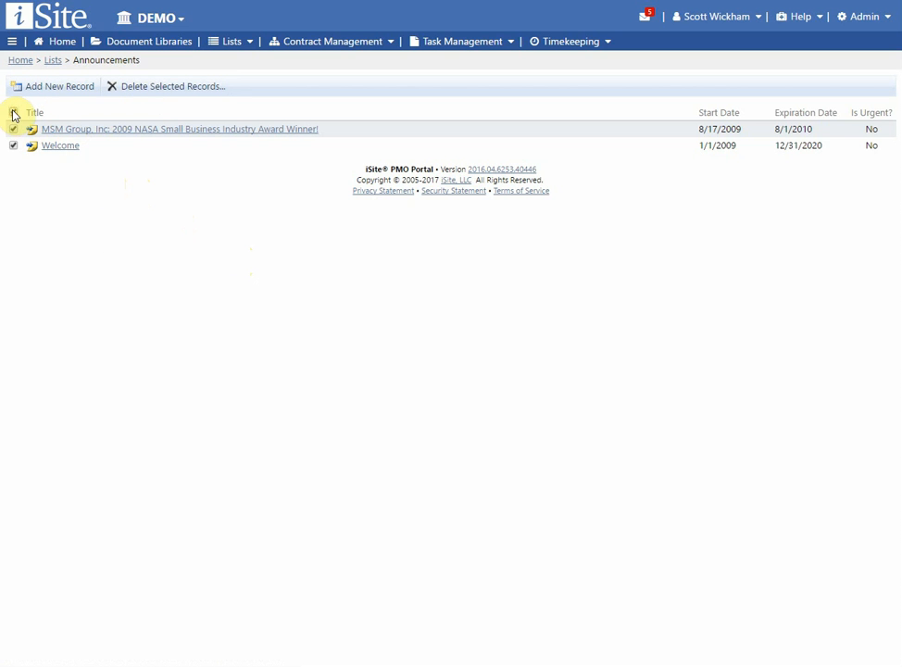
click(13, 112)
click(14, 130)
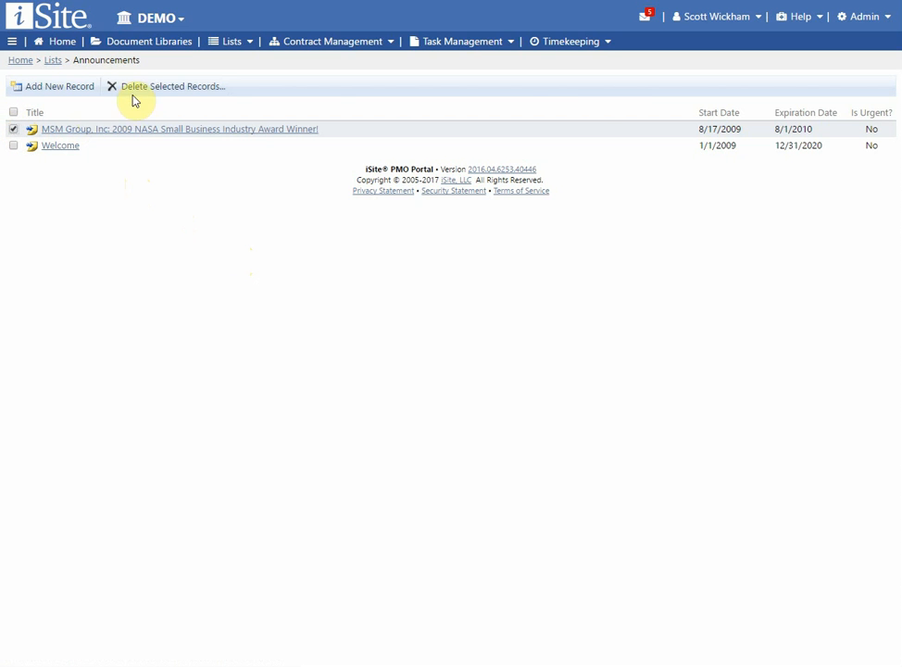
click(163, 89)
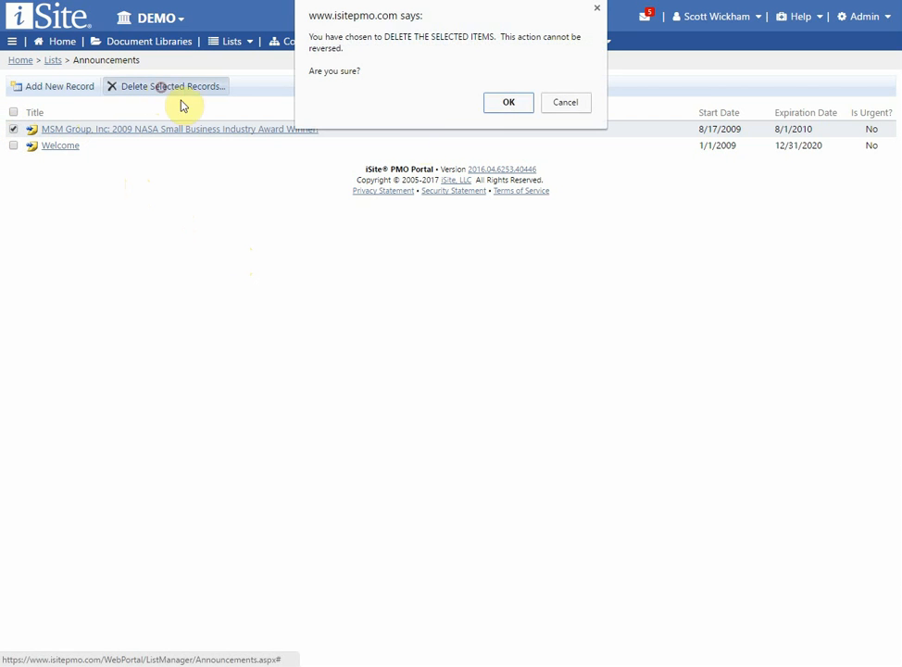
click(566, 106)
click(14, 130)
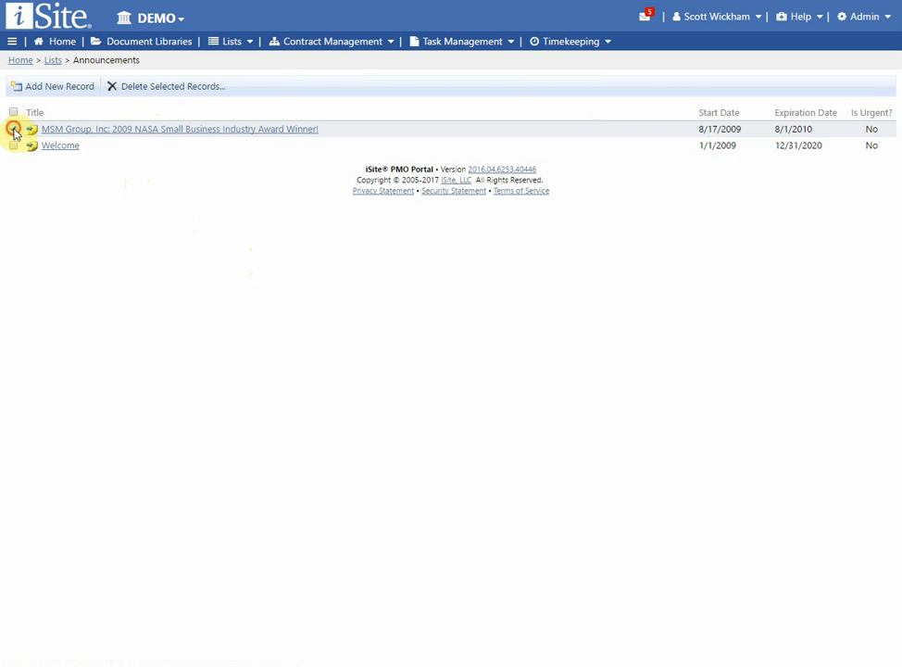
Open the new announcement form, examine its title, body, date and urgency fields, and leave without creating an announcement
click(44, 89)
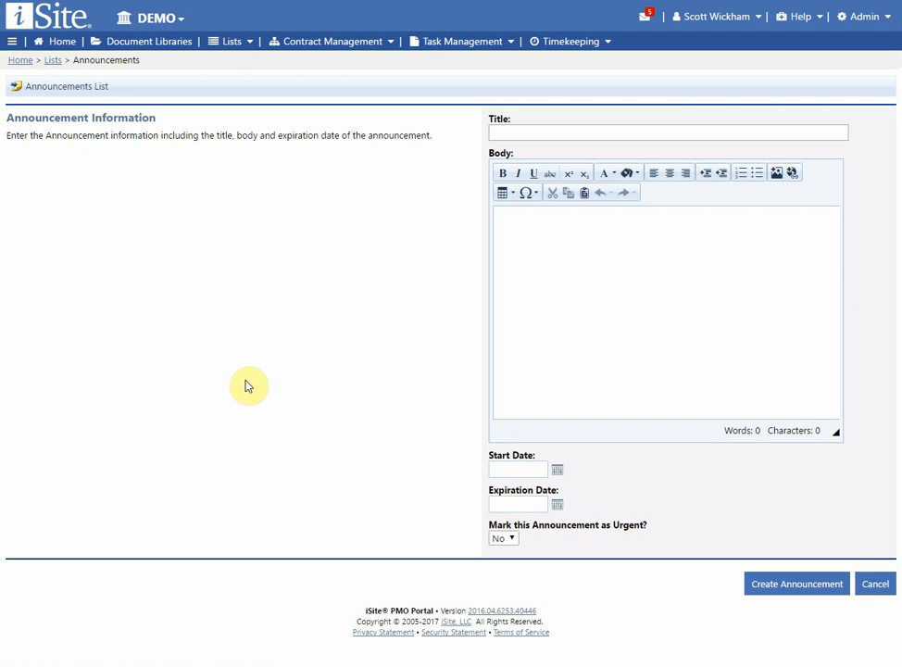
click(536, 129)
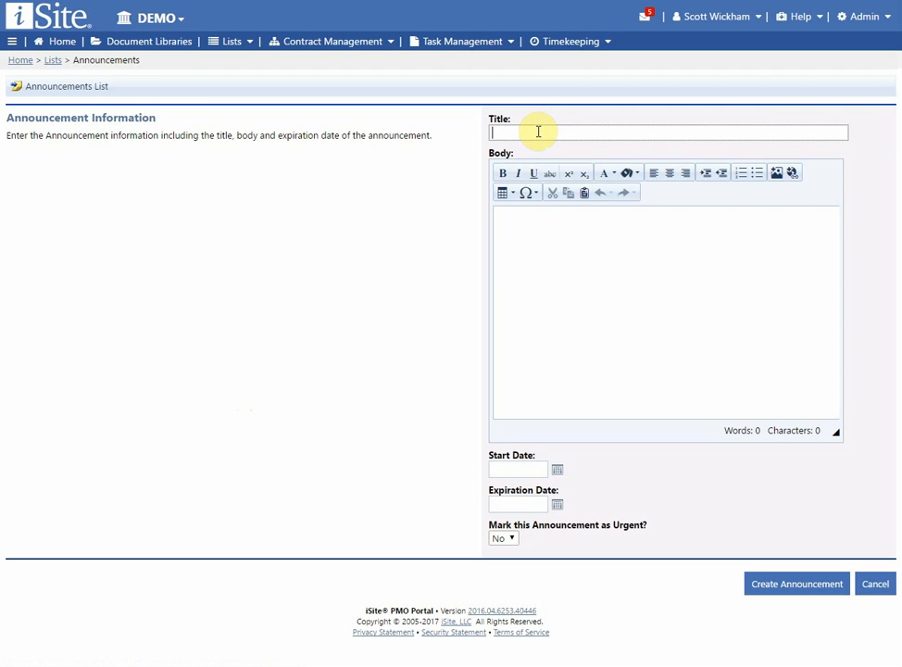
click(511, 226)
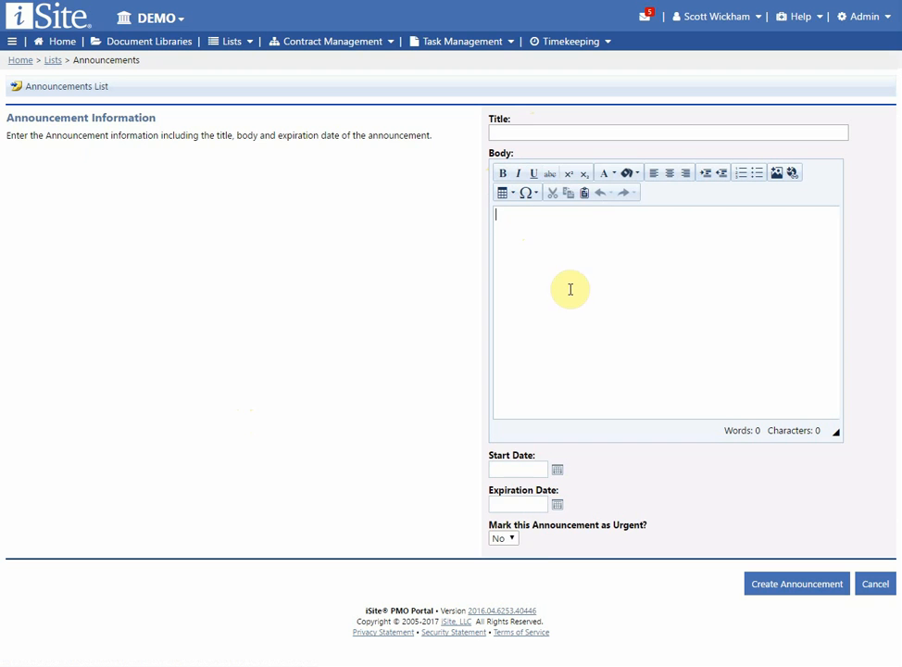
click(511, 469)
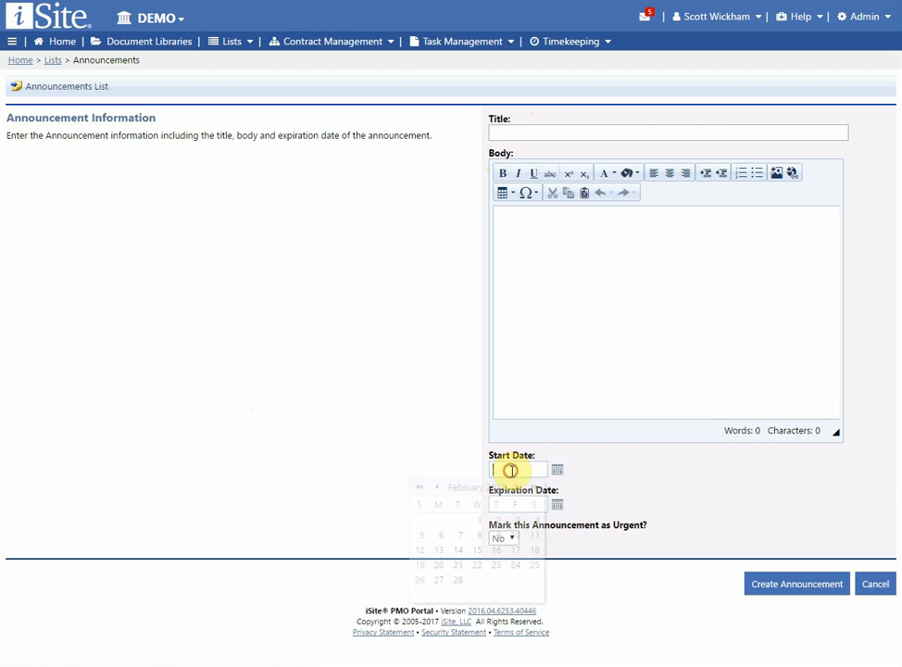
click(397, 392)
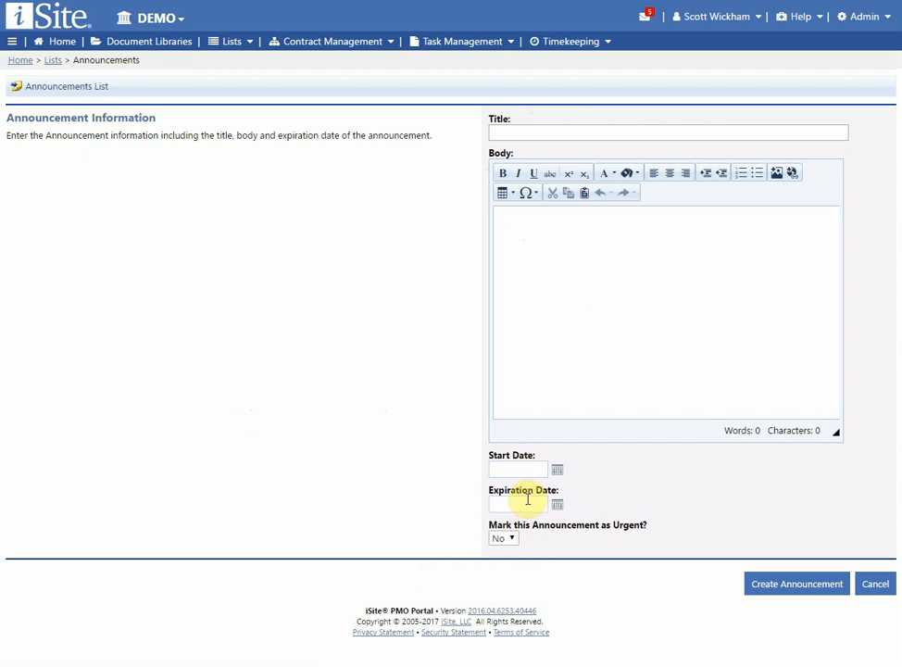
click(513, 540)
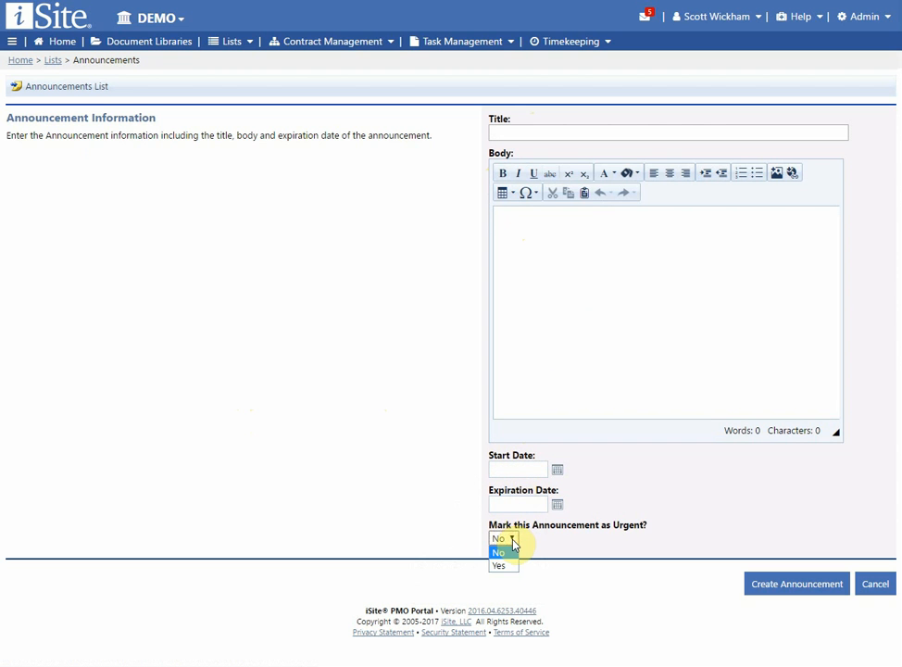
click(514, 544)
click(791, 586)
click(877, 585)
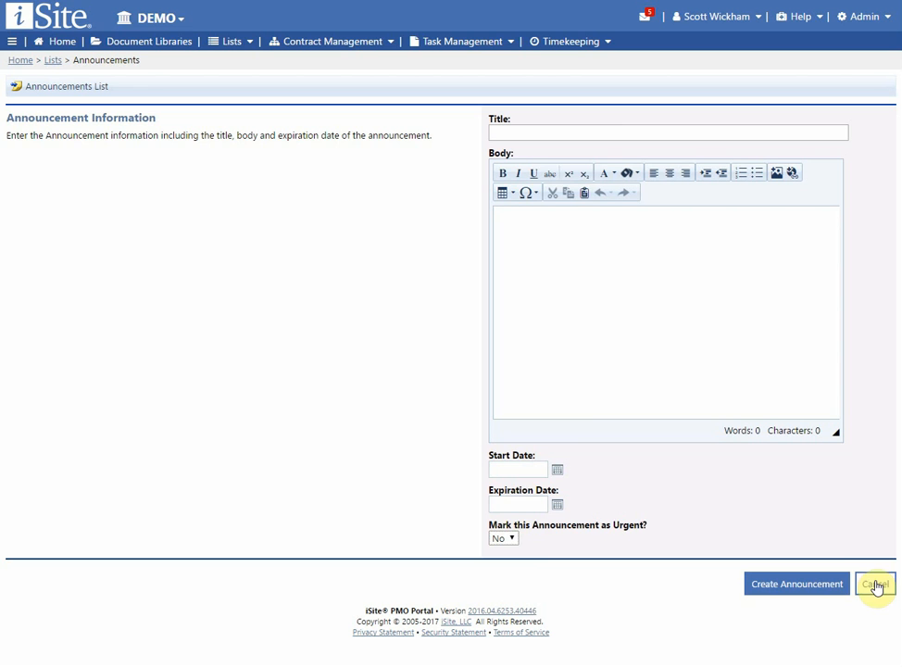
click(78, 91)
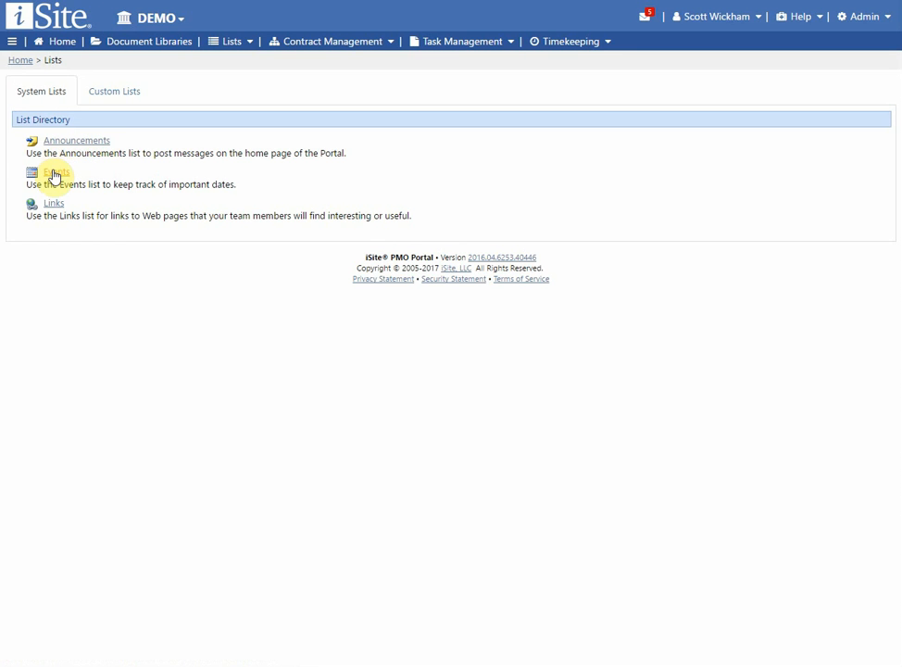
View the Events and Links system lists and return to the Lists Directory
click(55, 176)
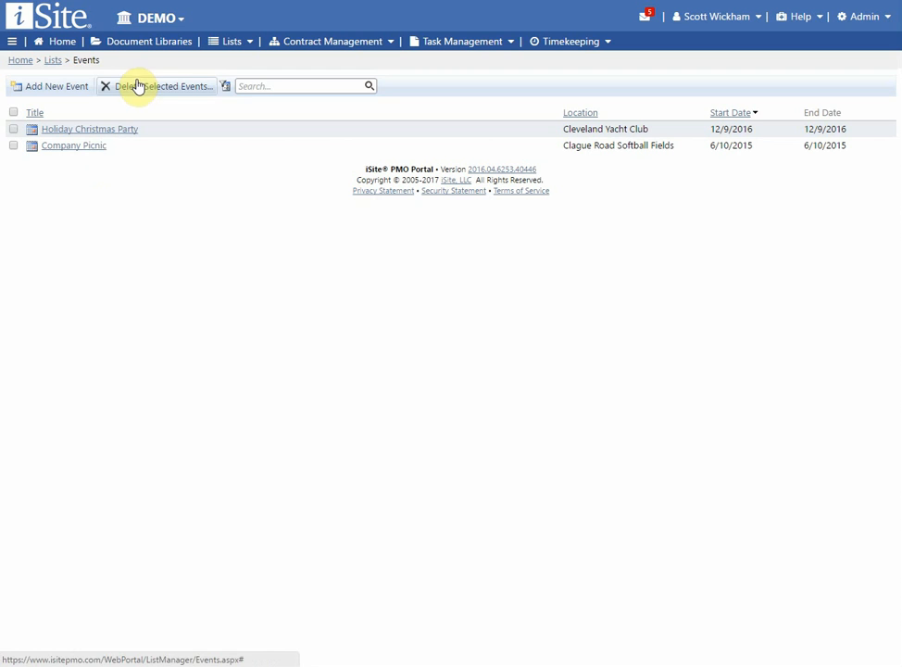
click(53, 62)
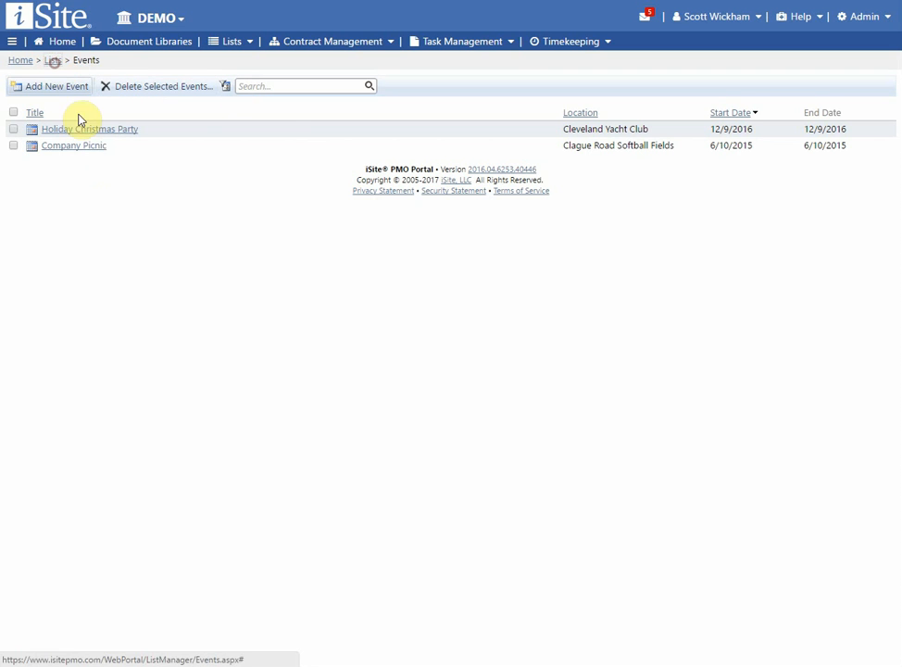
click(55, 205)
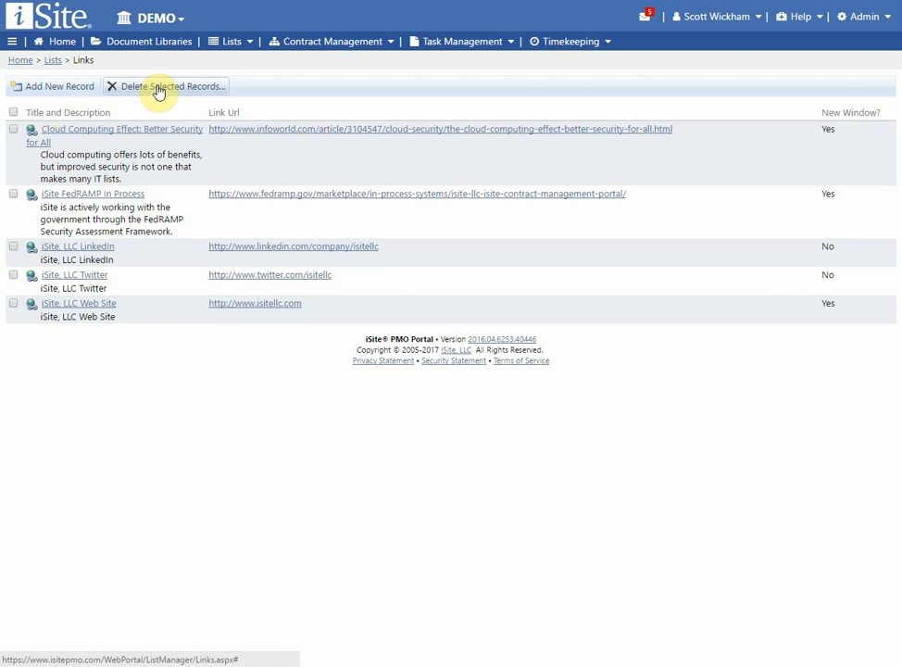
click(50, 62)
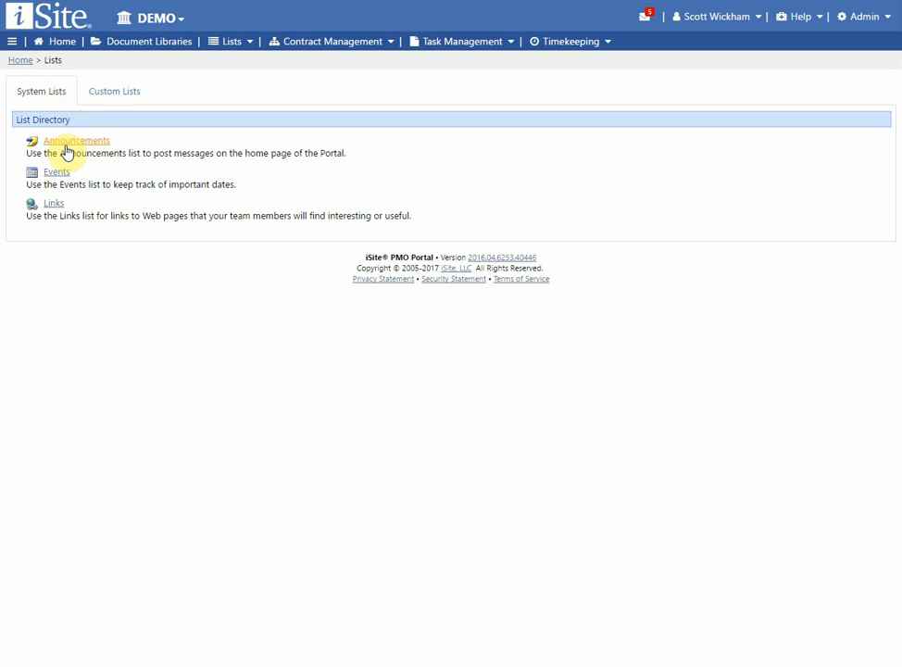
Open the MSM Group 2009 NASA award announcement from the Announcements list and examine its title and body
click(70, 143)
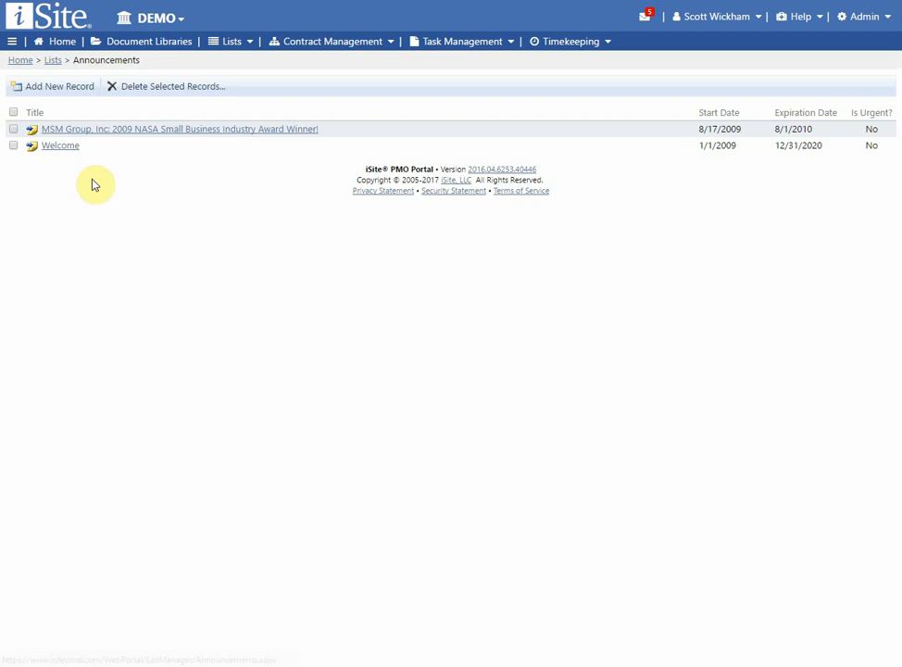
click(137, 131)
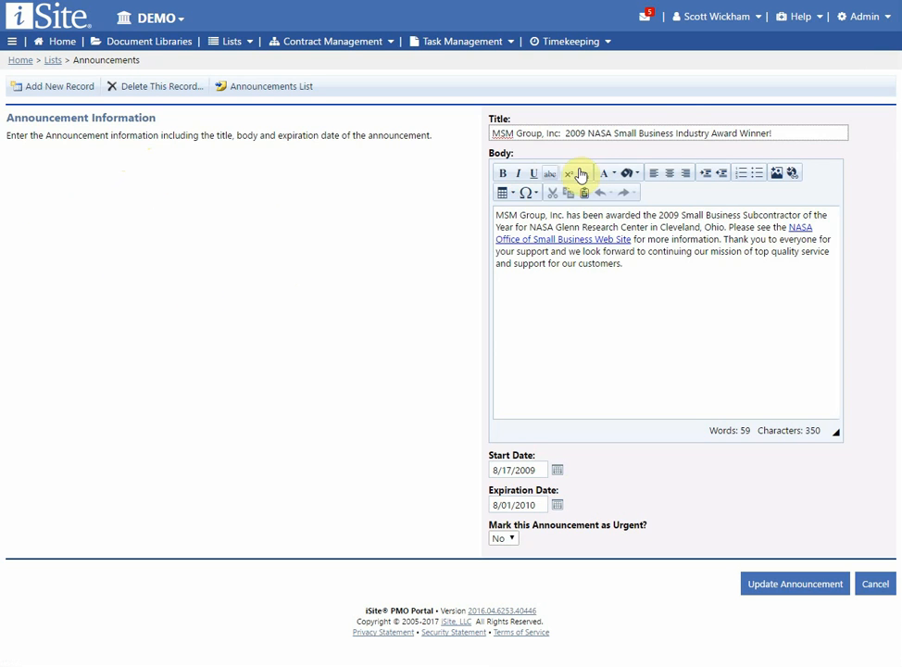
click(684, 133)
click(668, 239)
click(677, 302)
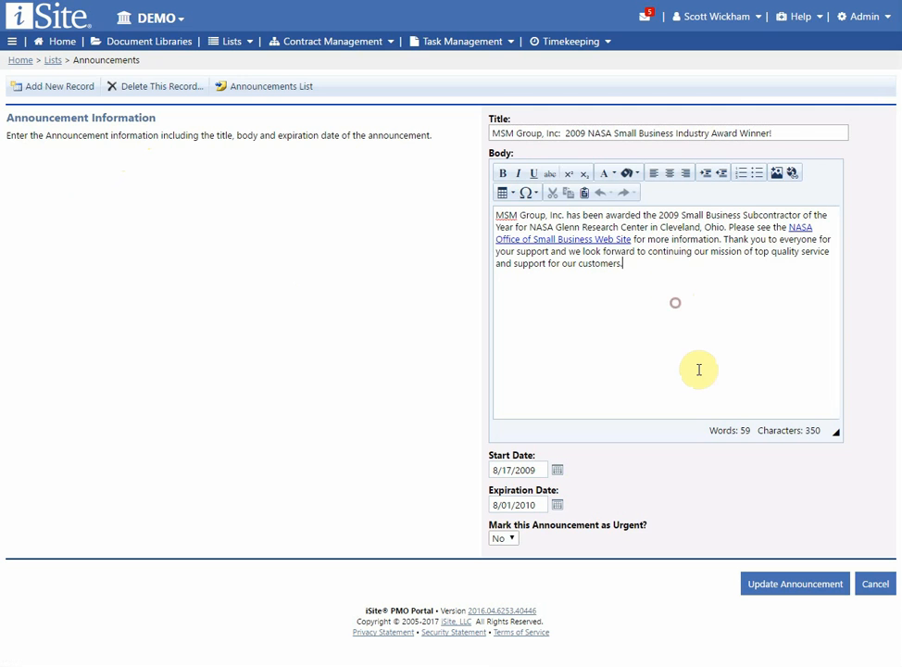
click(662, 339)
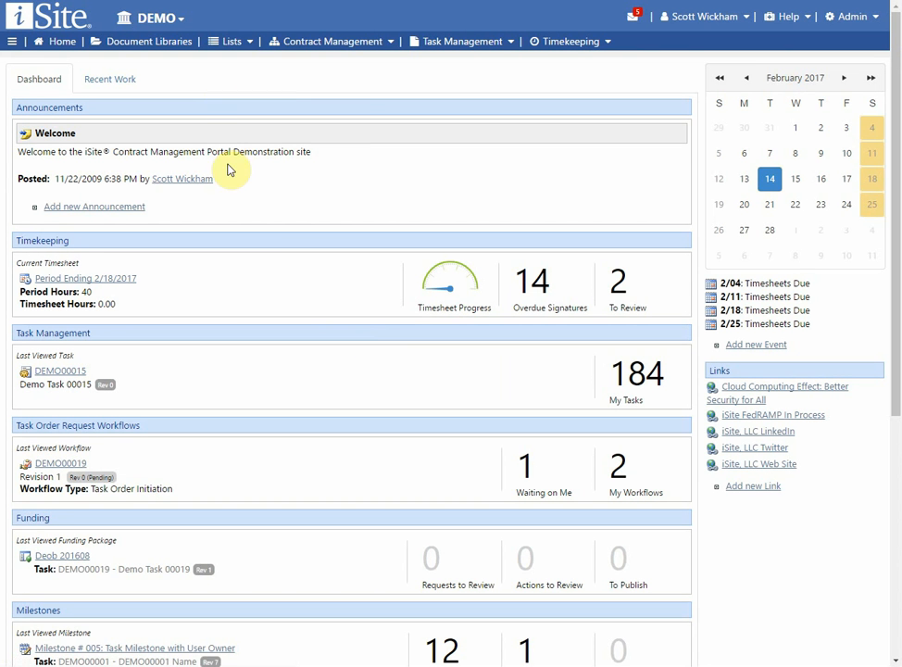
Open the Lists Directory from the portal home page and display the custom lists
mouse_move(233, 49)
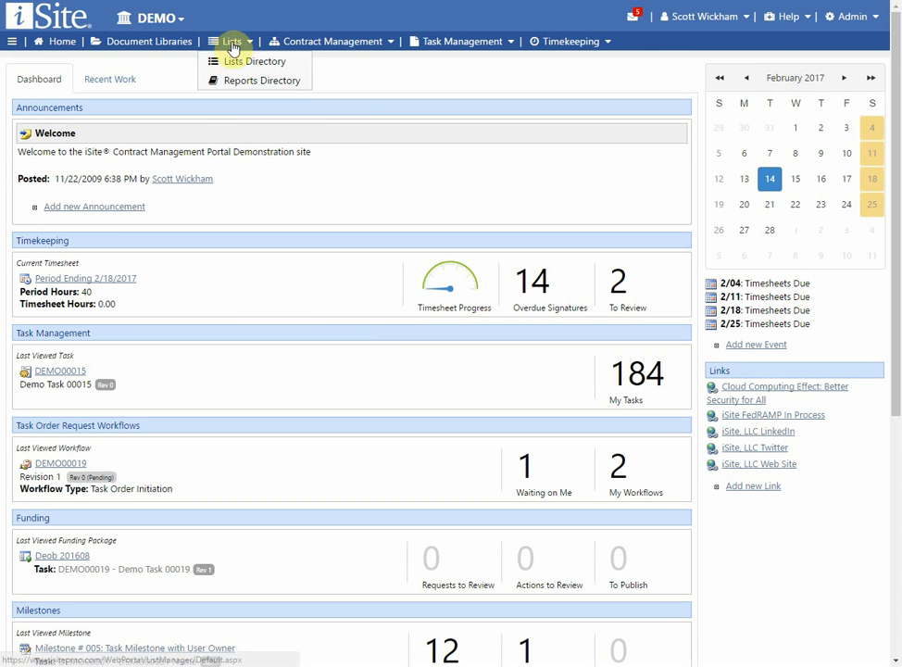
click(236, 63)
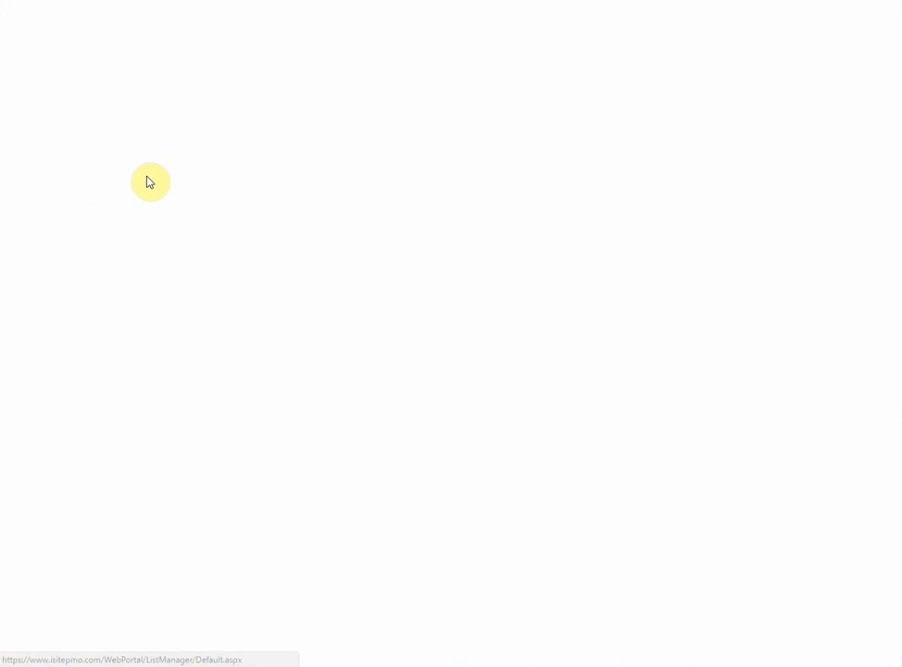
click(115, 92)
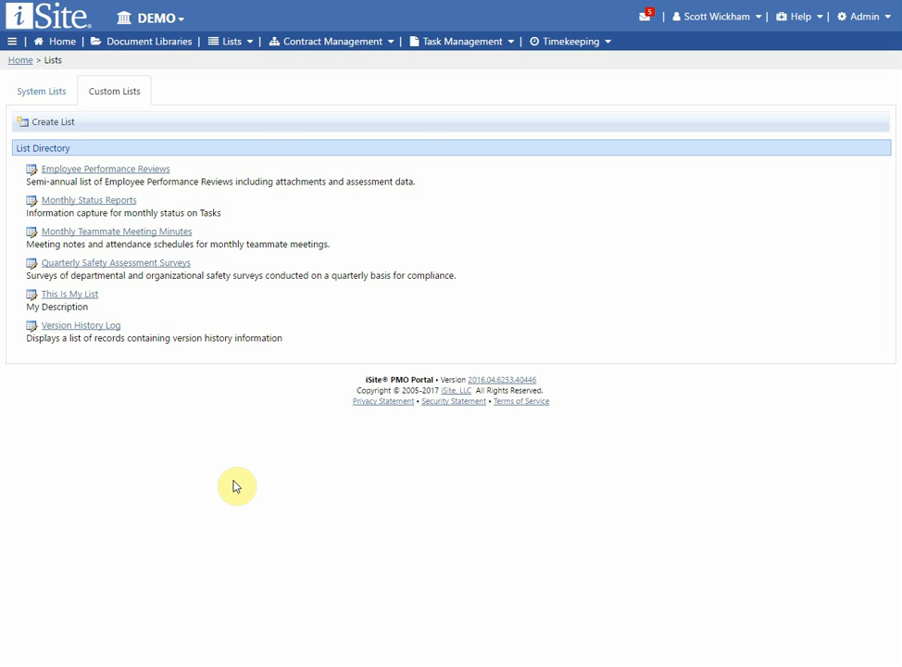
click(347, 45)
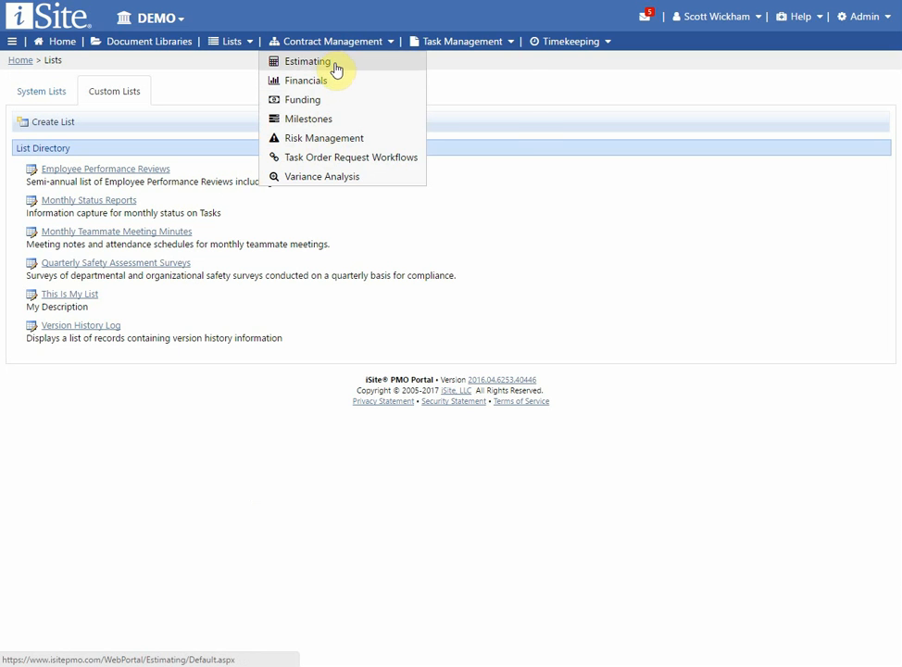
click(437, 42)
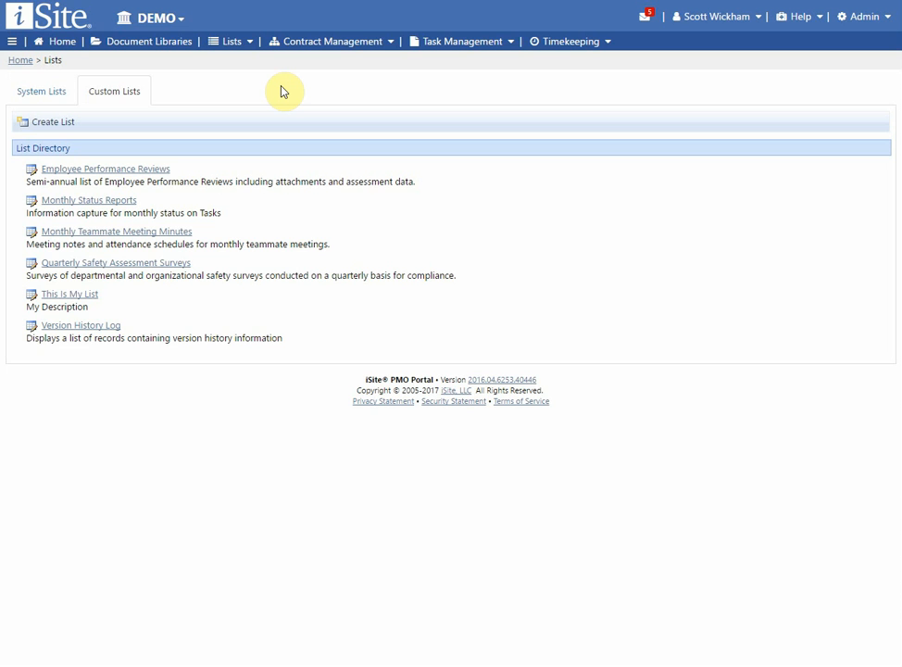
View the Employee Performance Reviews list and the form for creating a custom list, returning to the custom lists
click(139, 170)
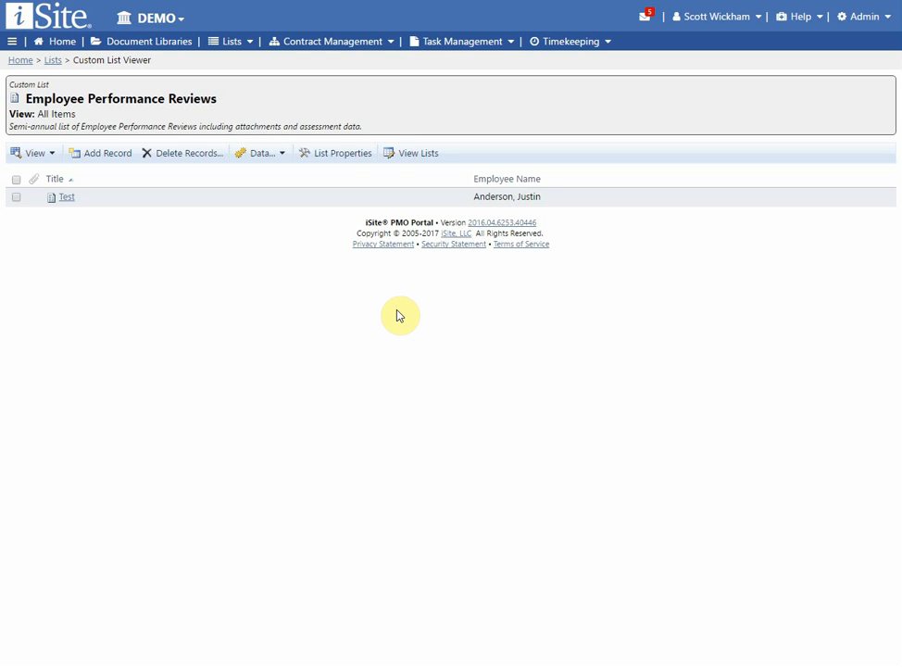
click(414, 154)
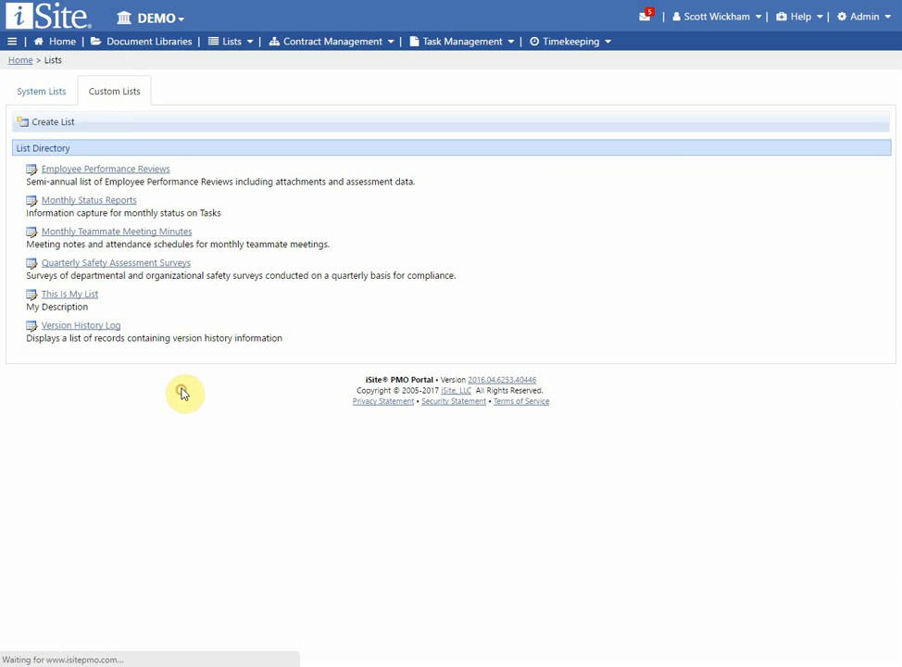
click(48, 125)
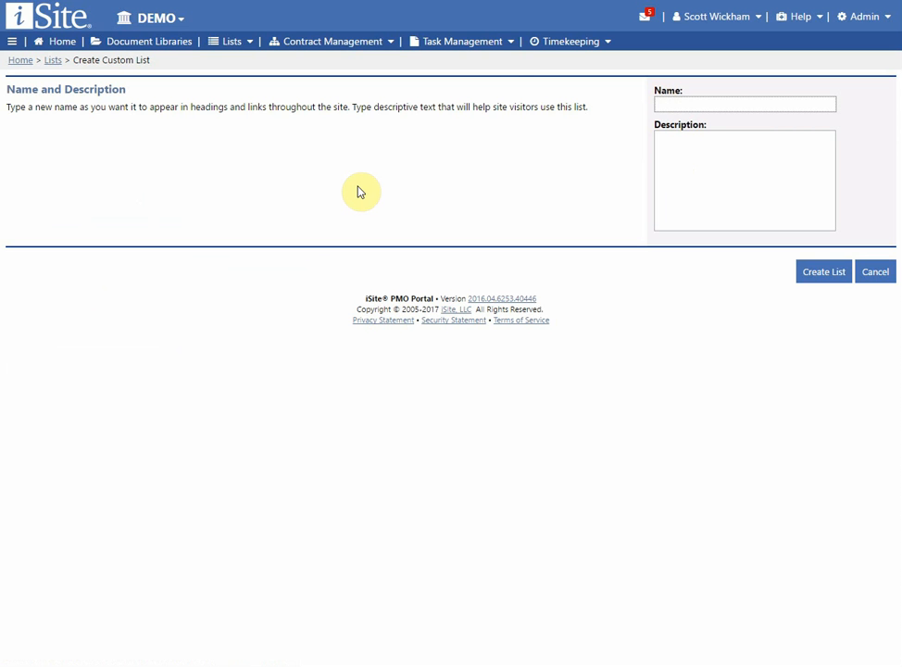
click(54, 61)
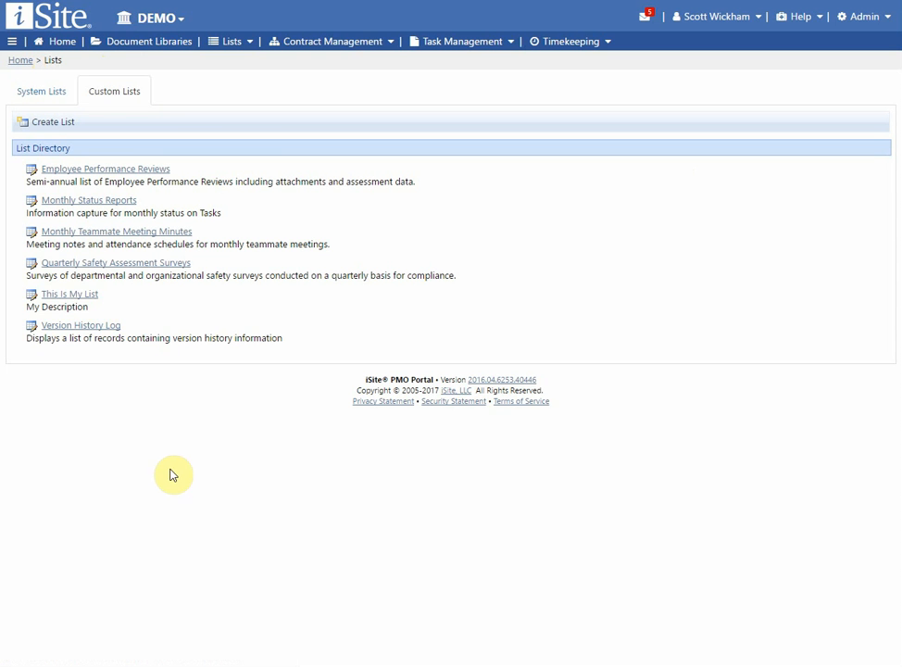
Open the properties of the custom list This Is My List and review its columns, views and versioning settings
click(70, 296)
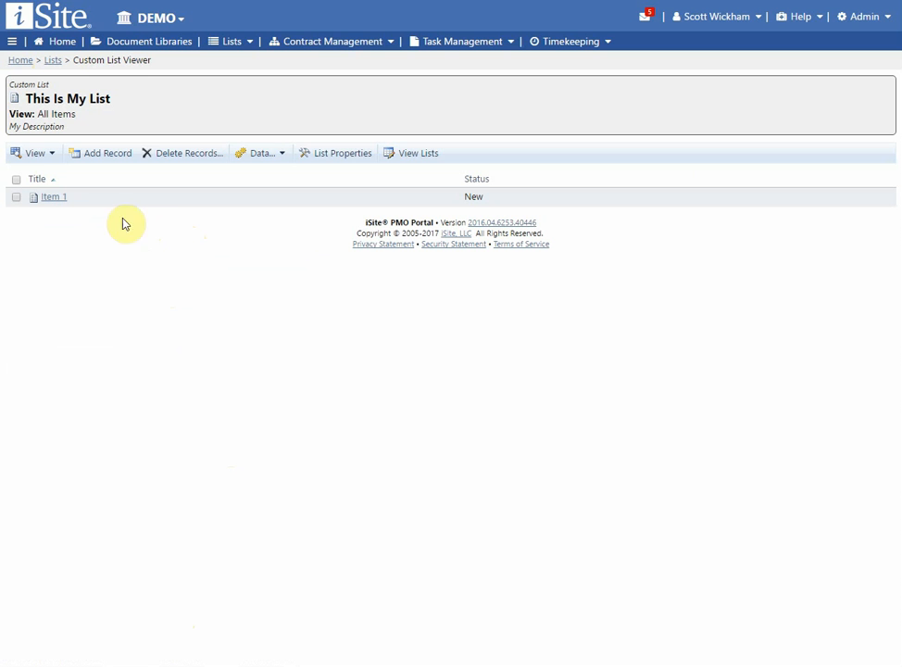
click(344, 154)
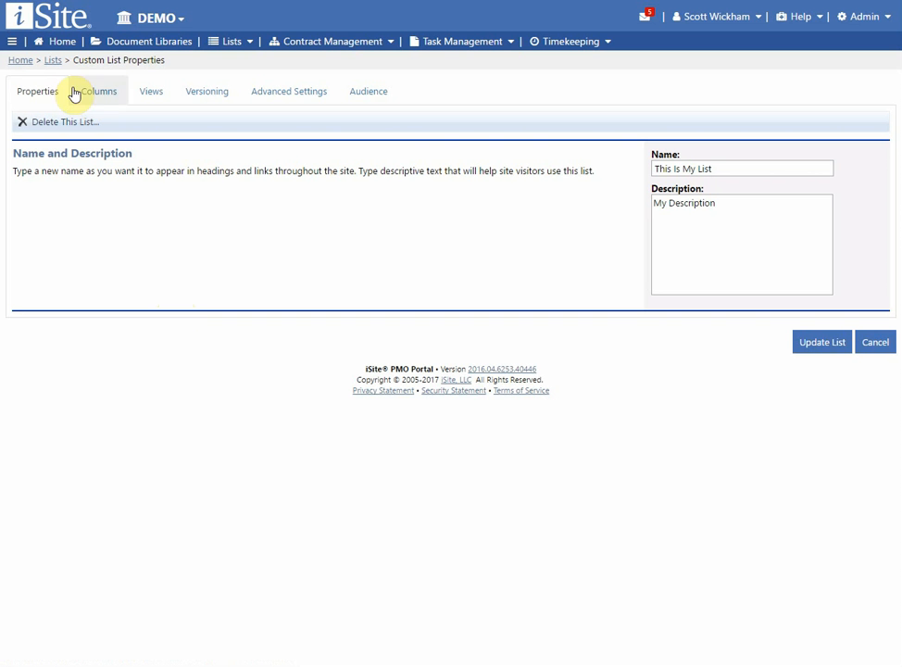
click(110, 95)
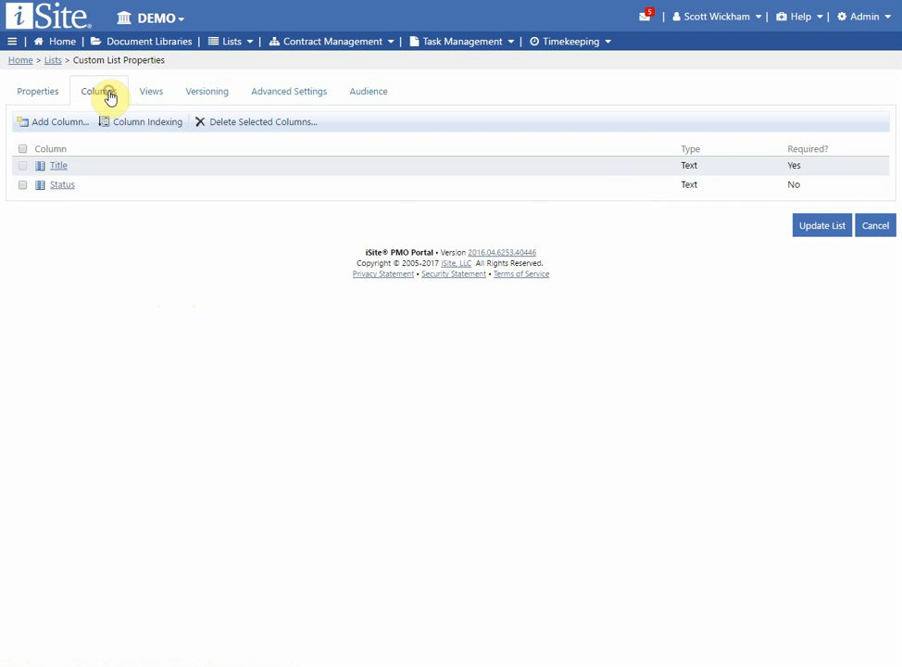
click(158, 96)
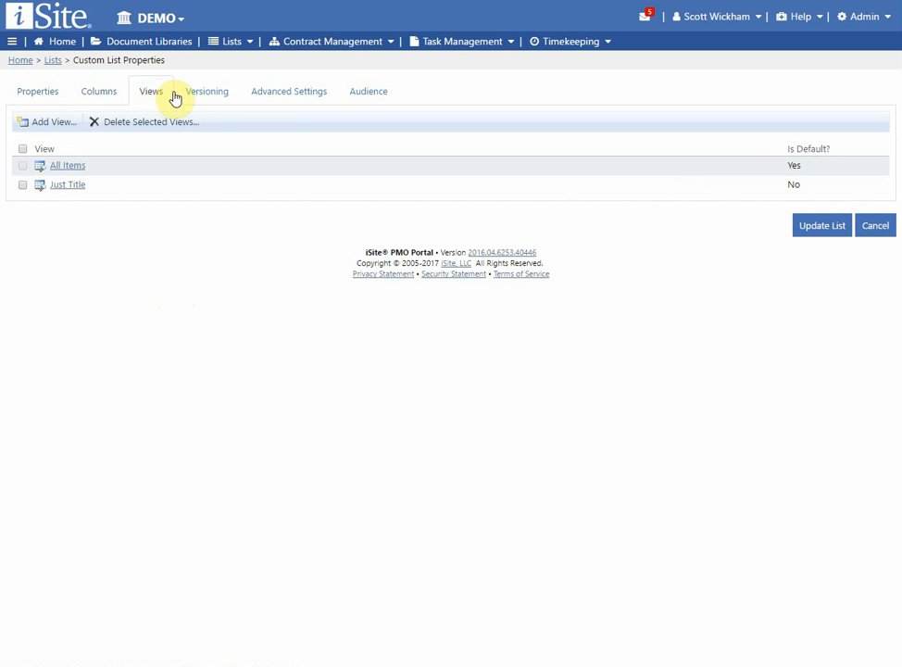
click(206, 95)
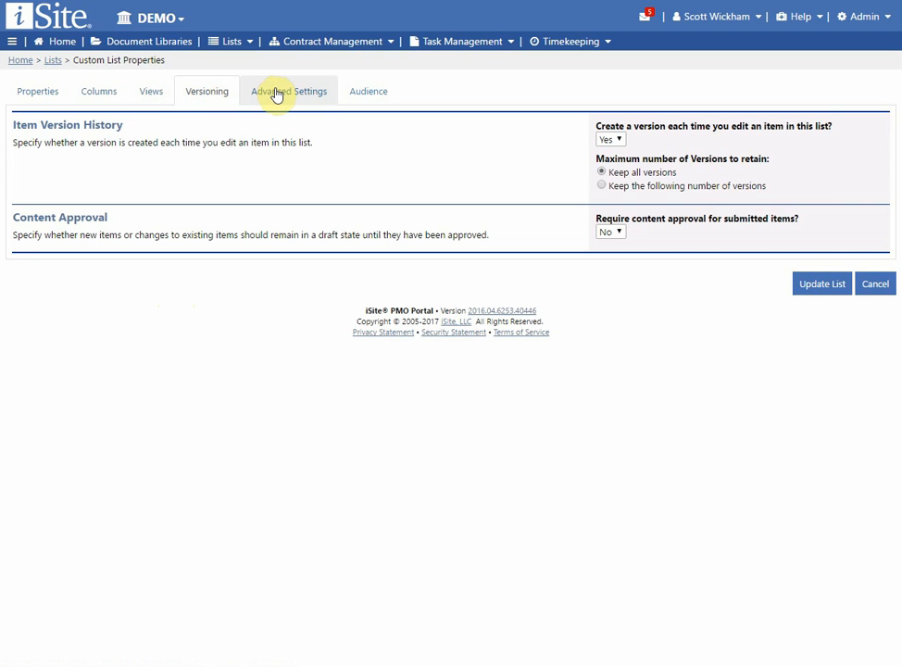
Start a new column for the list named BeginDate, with display name Begin Date and data type Date
click(111, 96)
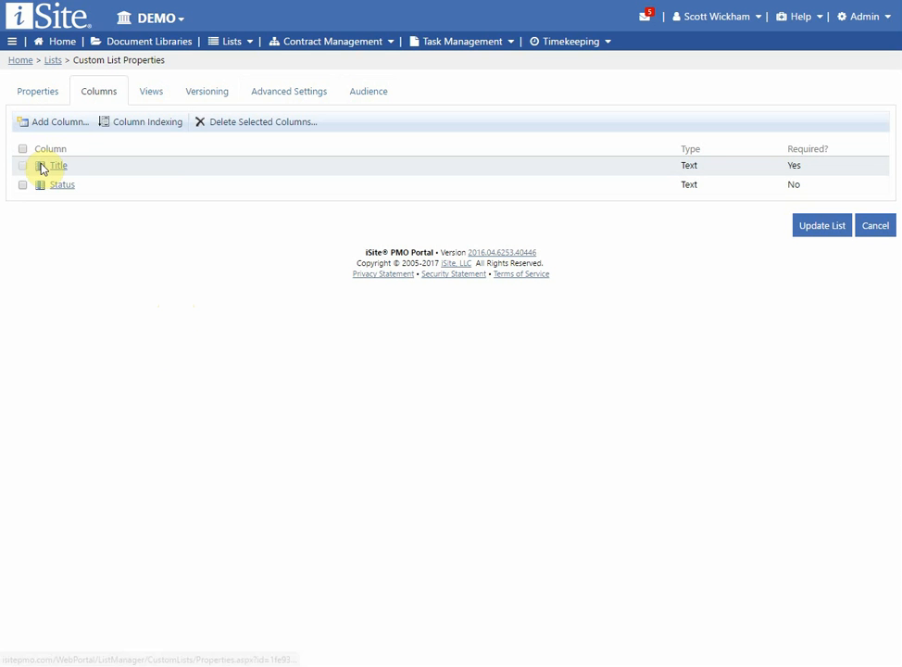
click(60, 123)
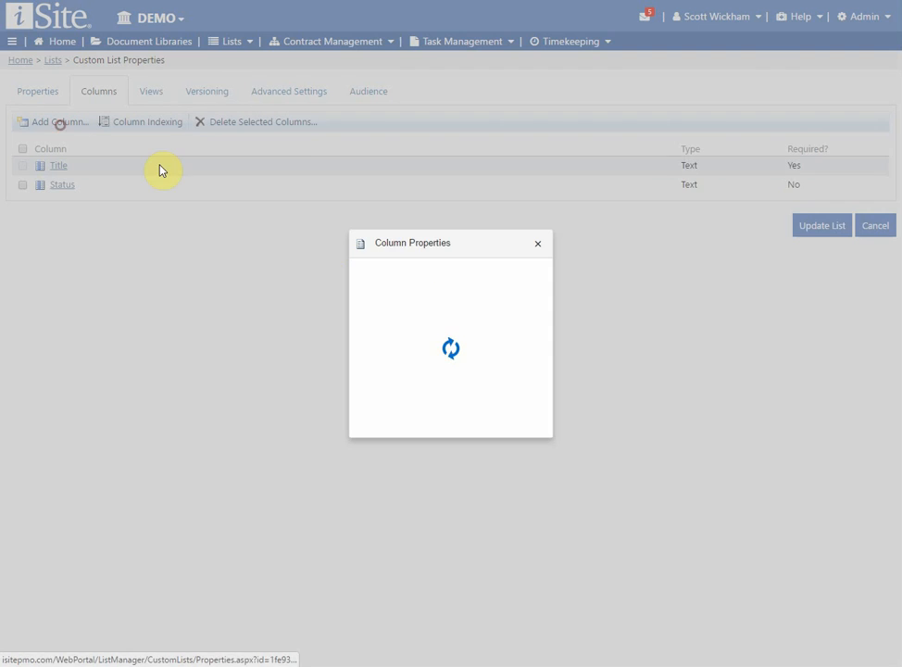
click(613, 205)
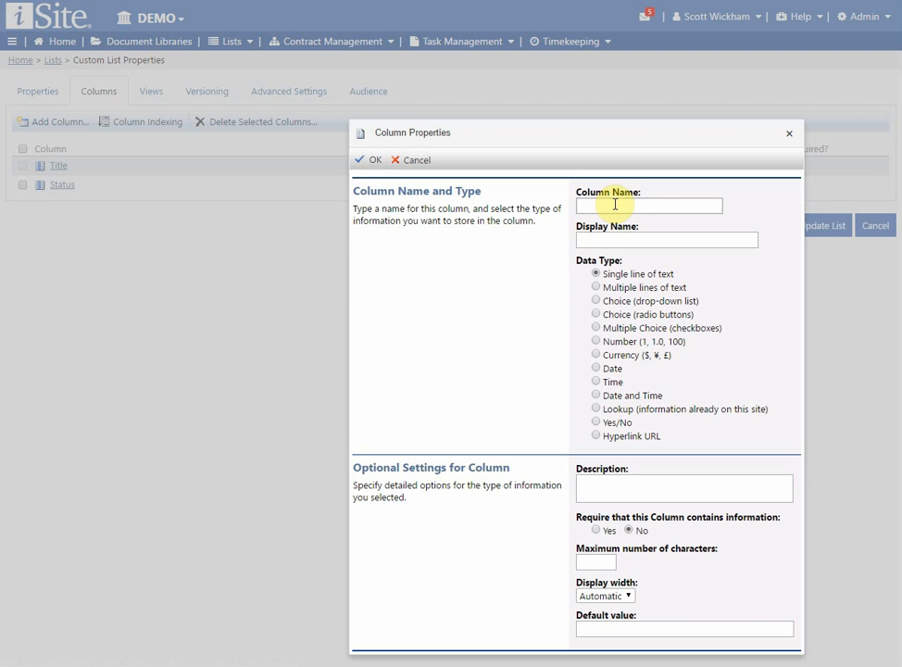
text(Begin Date)
key(Tab)
text(Be)
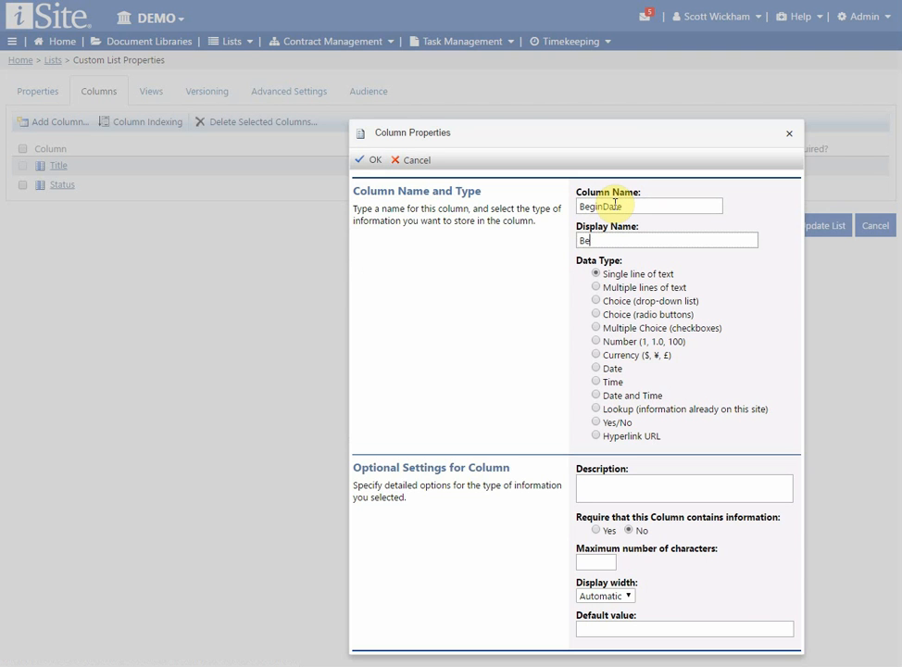
text(gin Date)
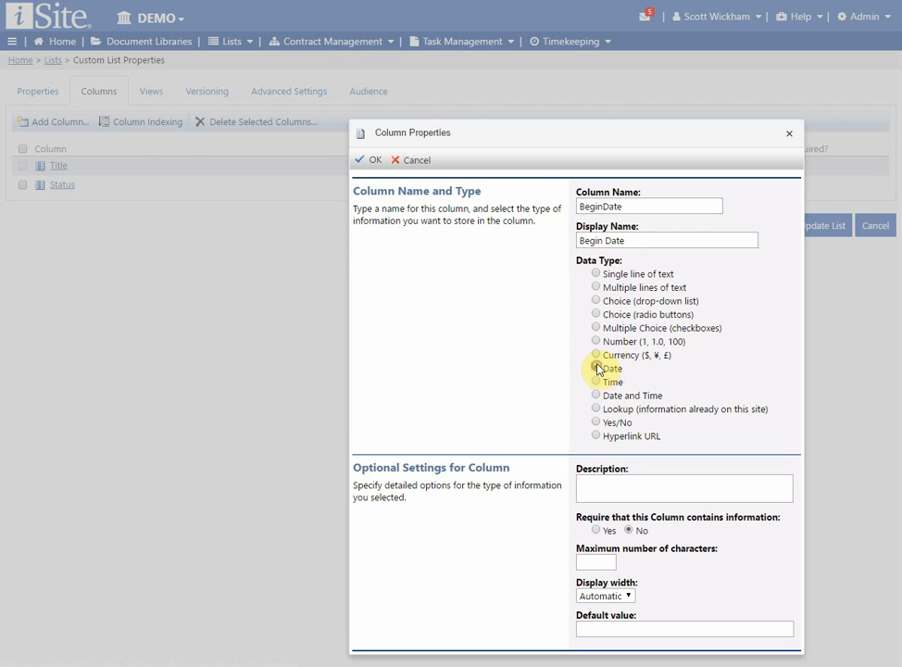
click(596, 367)
Describe the column as "Enter the beginning date", make it required with default value (None), and save it
click(634, 493)
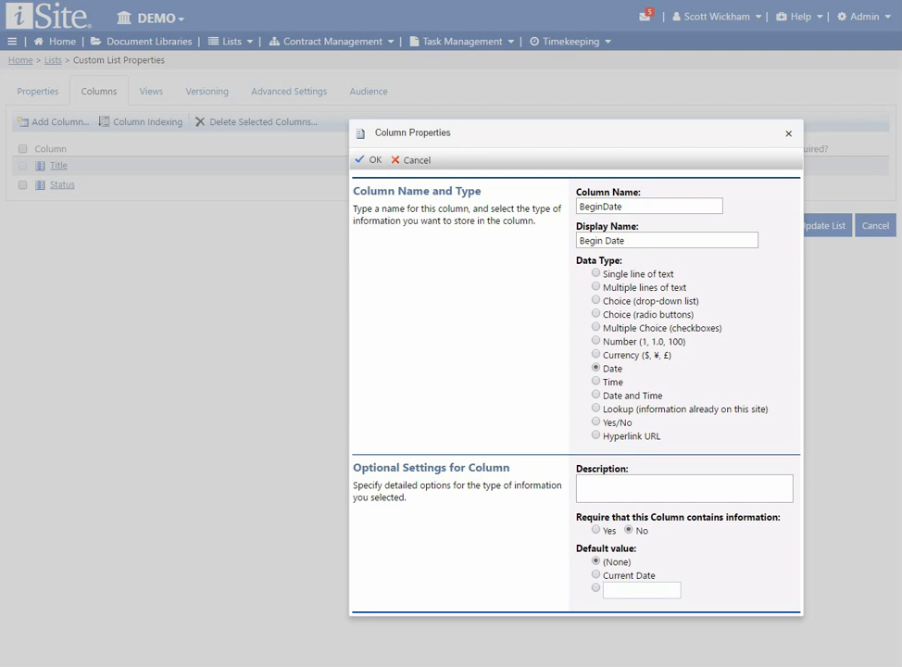
click(610, 478)
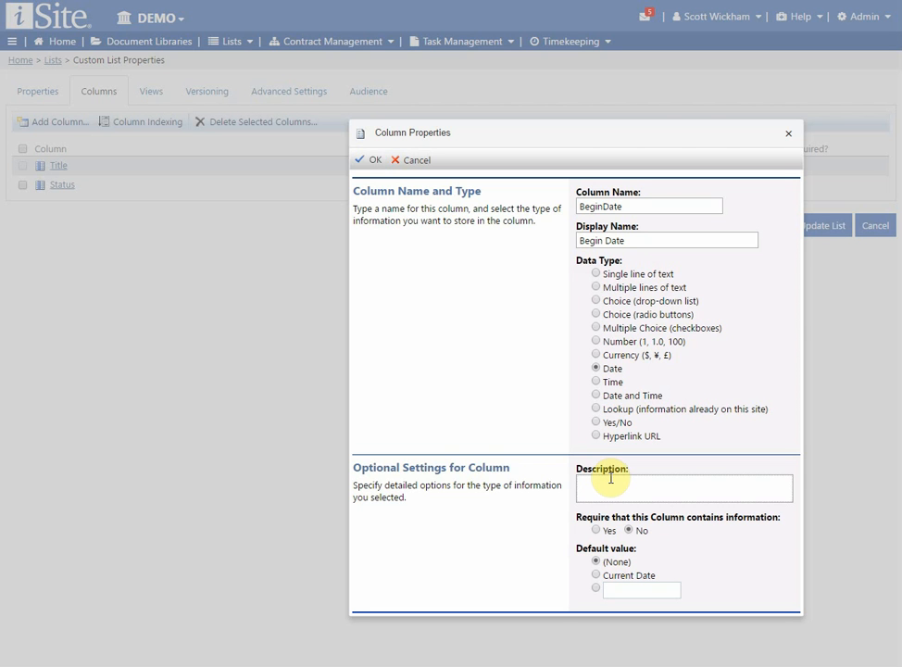
text(Enter the beginning date)
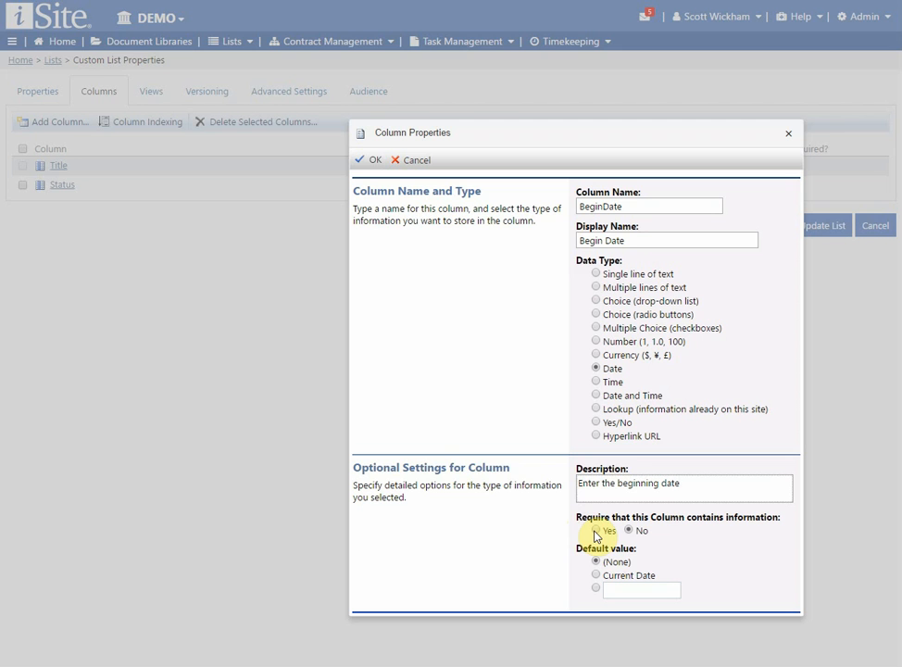
click(596, 532)
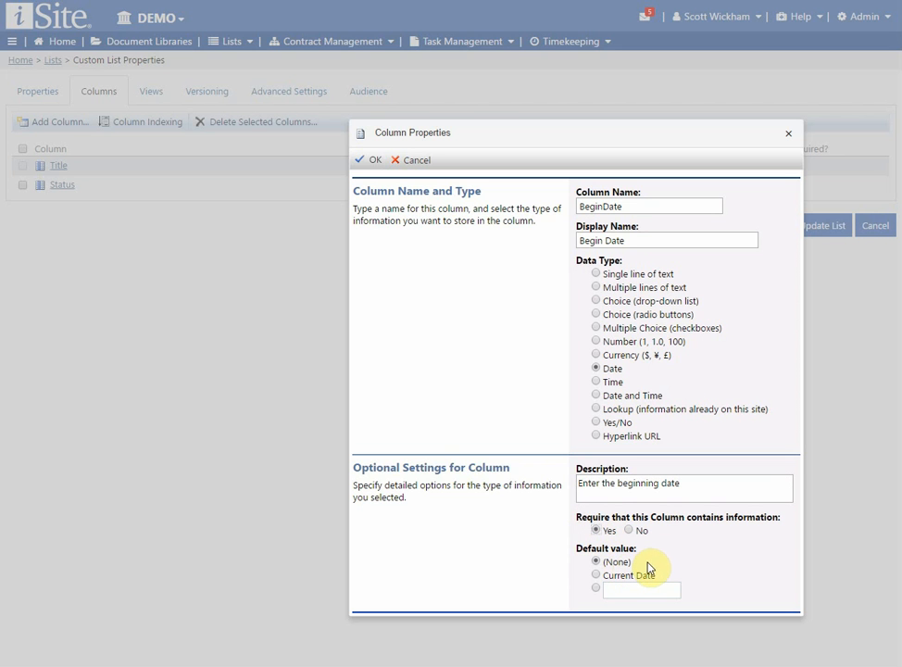
click(596, 576)
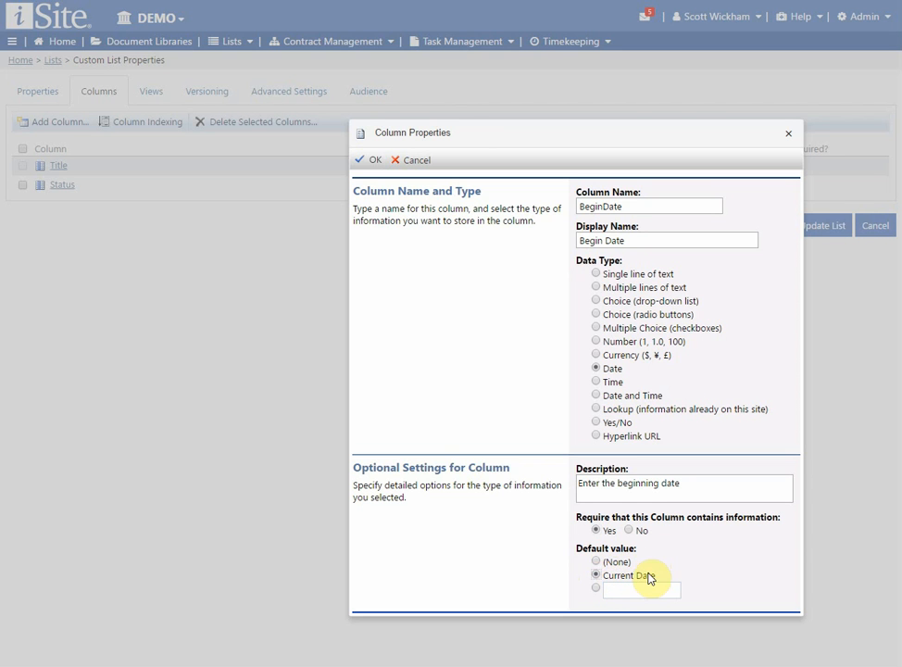
click(596, 589)
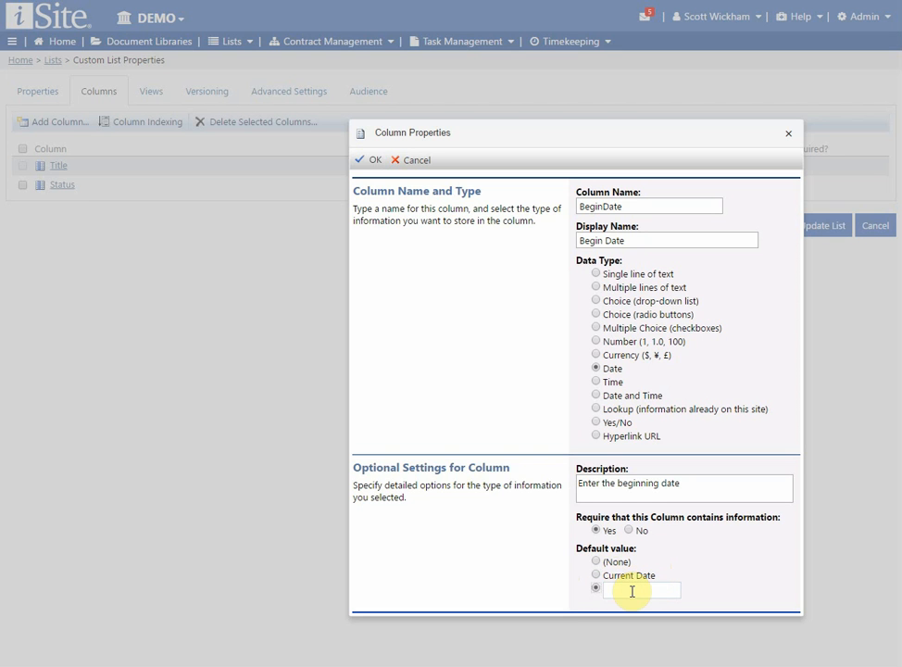
click(596, 563)
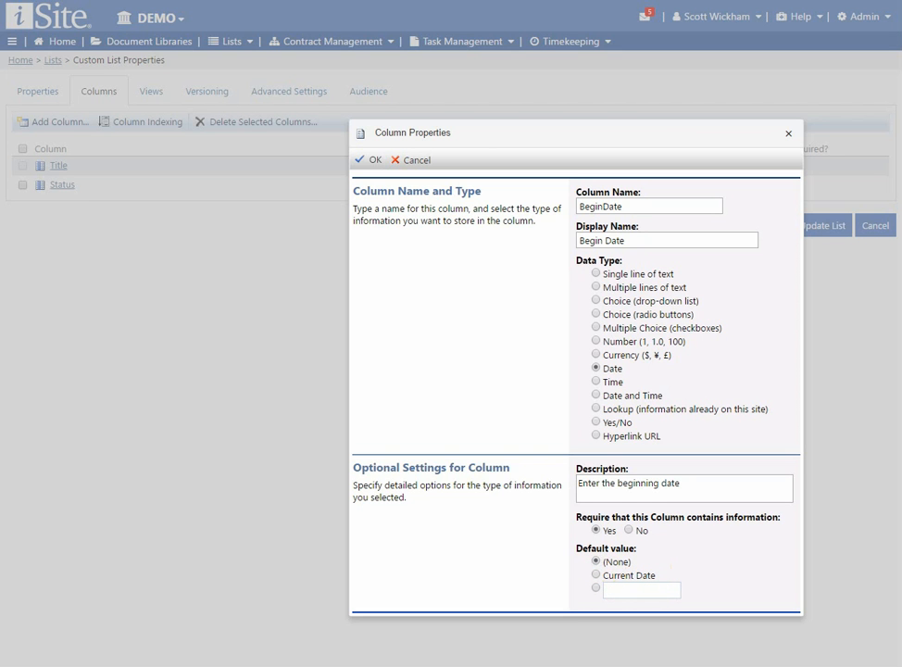
click(374, 163)
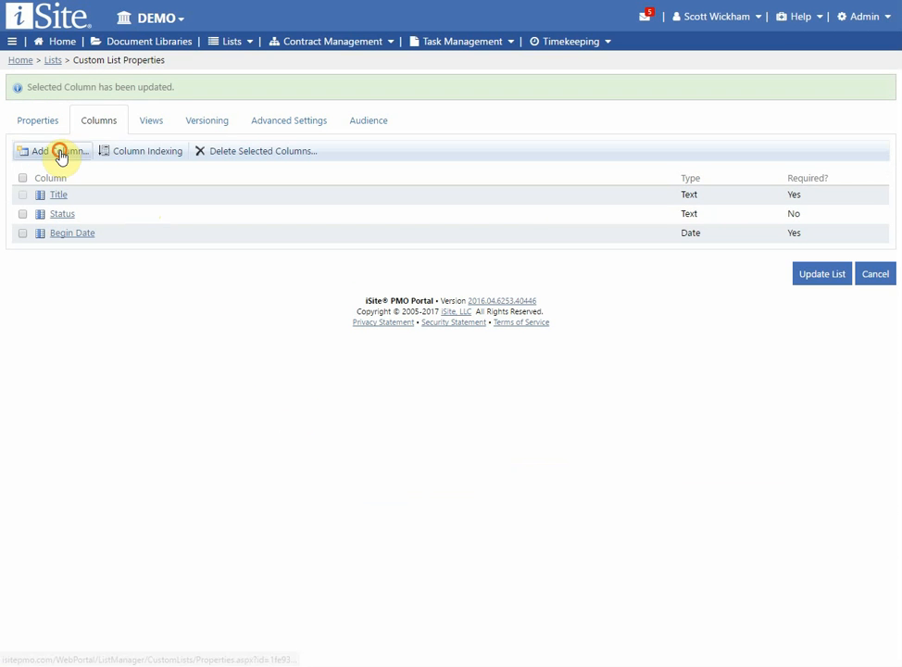
Start another new column named EndDate, with display name End Date and data type Date
click(60, 153)
click(598, 204)
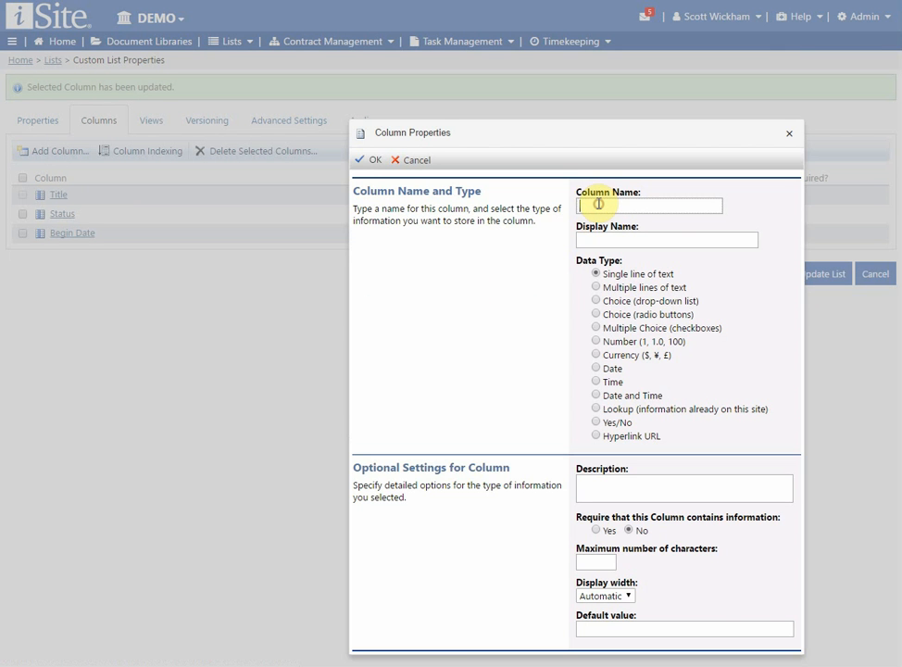
text(End Date)
key(ctrl+a)
text(EndD)
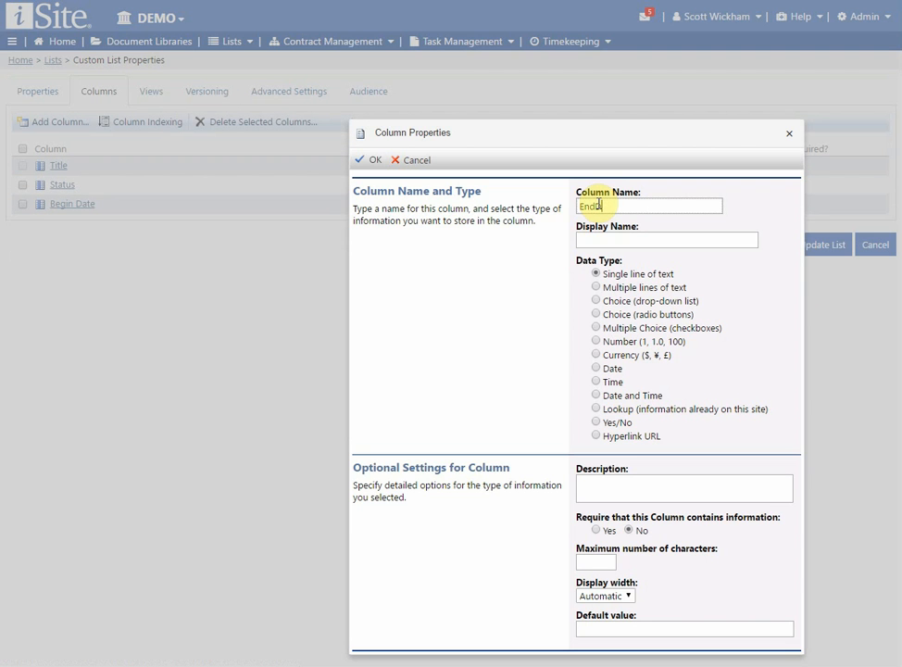
text(ate)
key(Tab)
text(End Dat)
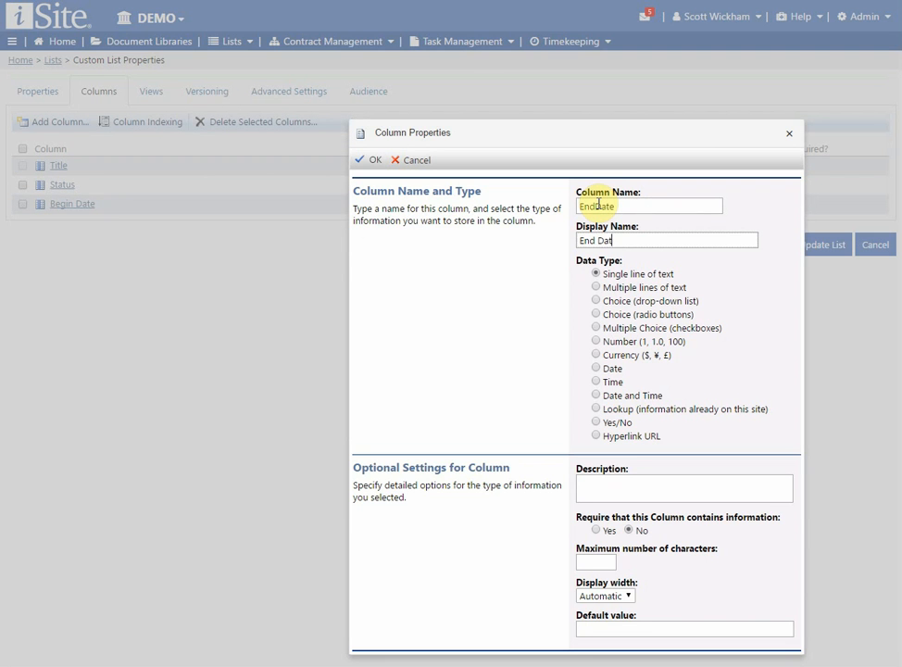
click(596, 368)
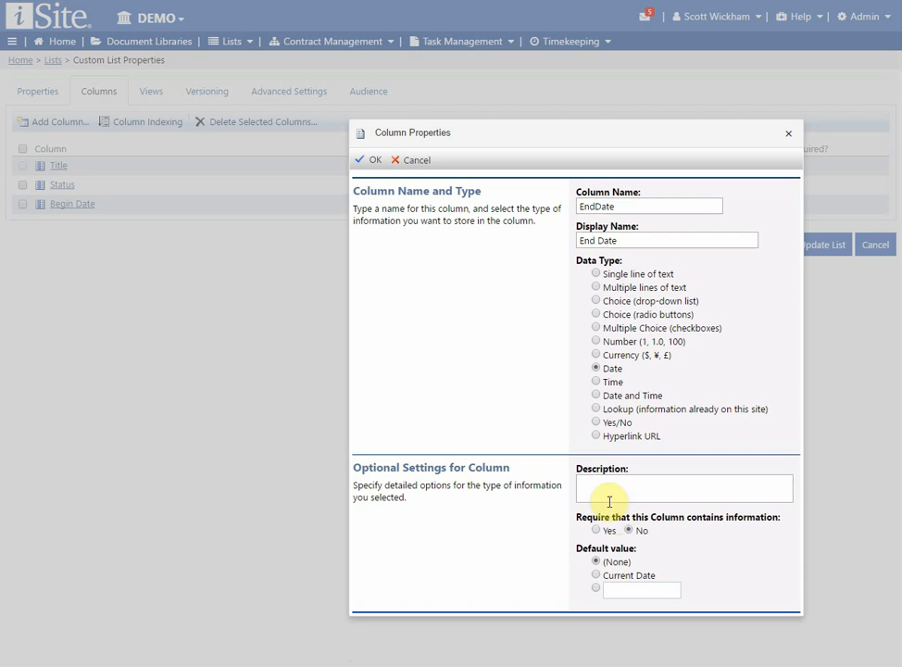
Make the End Date column required, describe it as "Enter the ending date", and save it
click(597, 531)
click(598, 477)
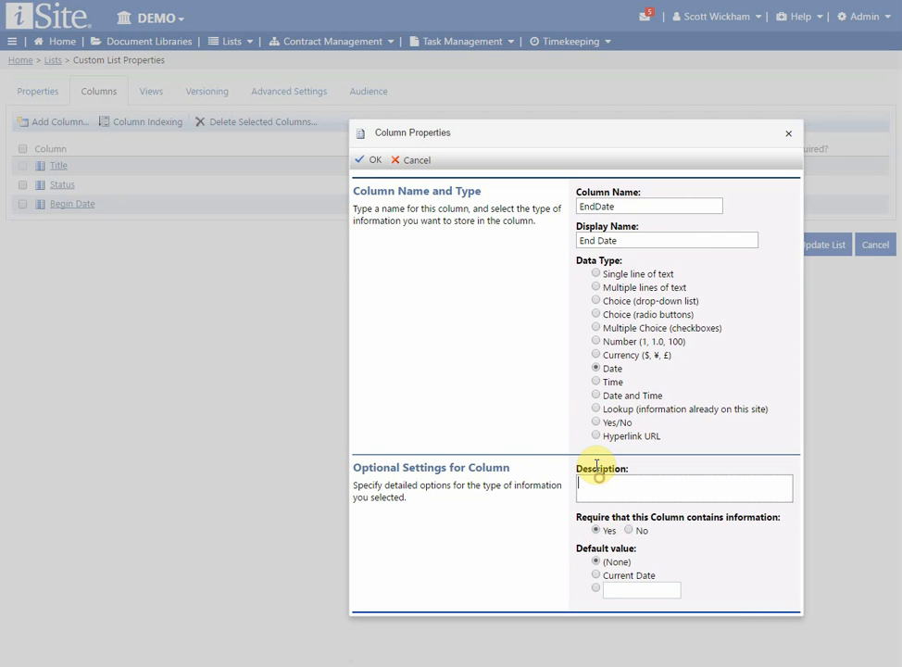
text(Enter the ending date)
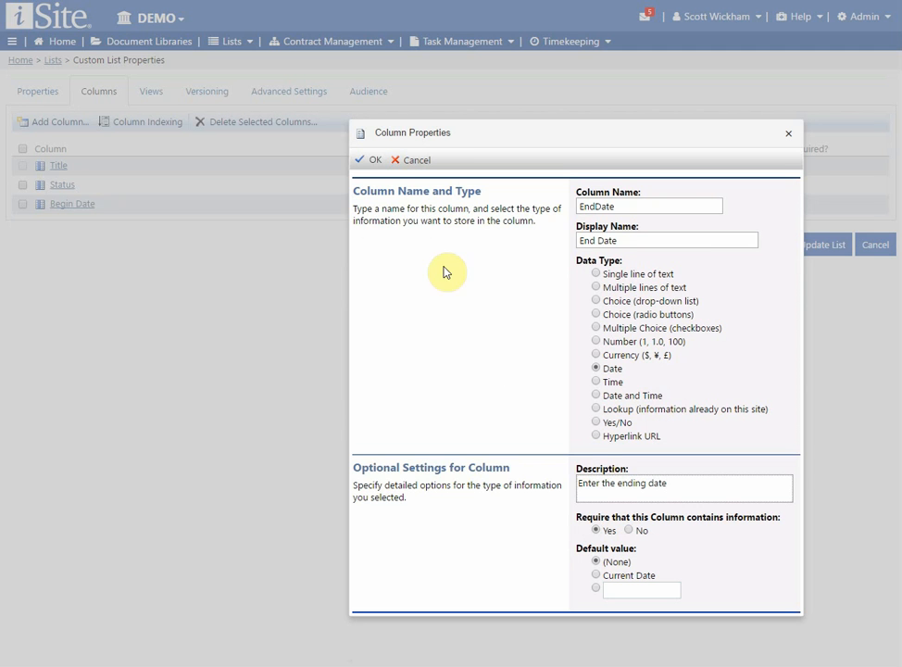
click(364, 162)
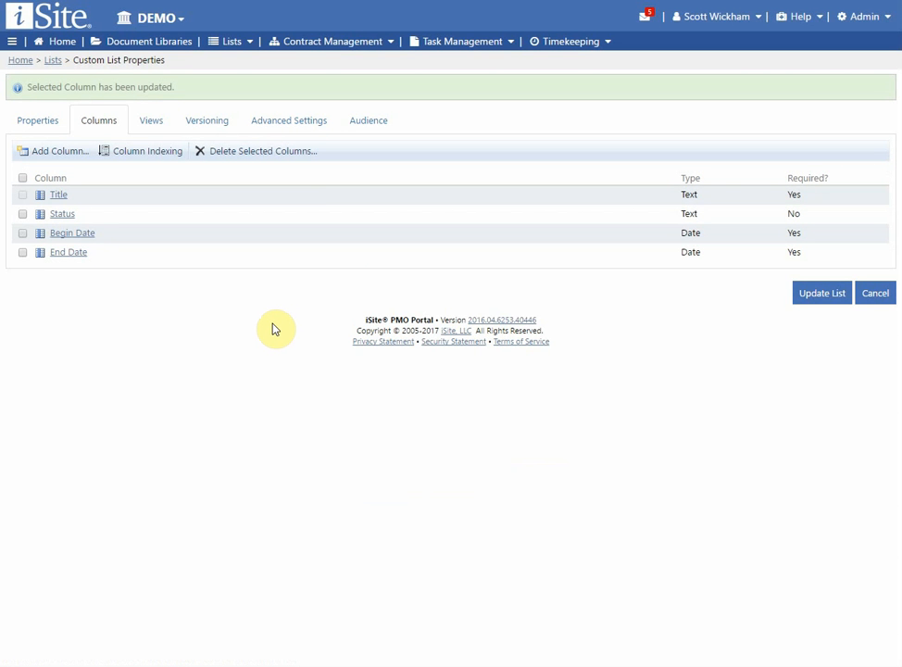
Start a new column with Subject as both column name and display name, using the Choice (drop-down list) data type
click(55, 152)
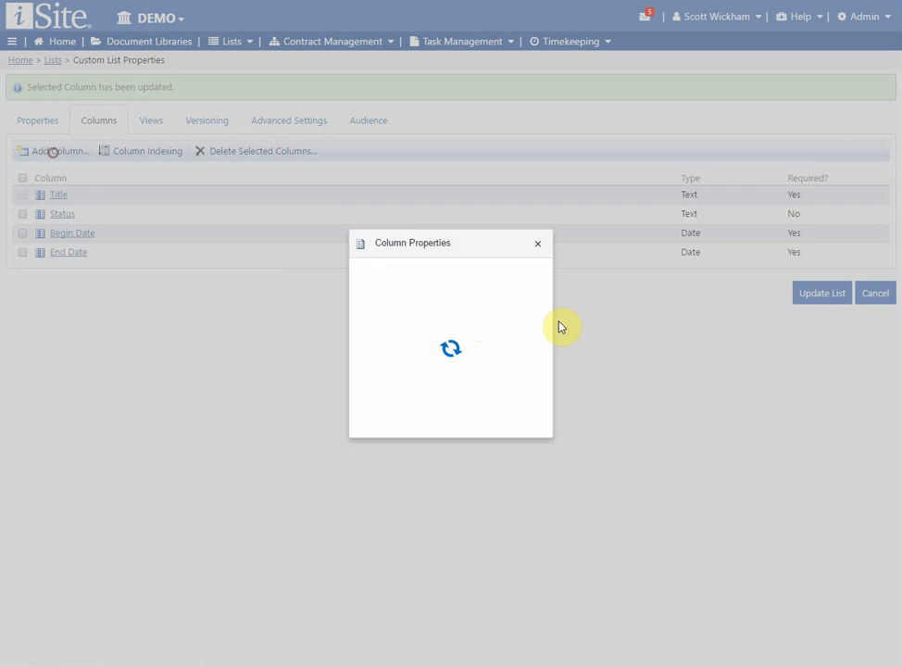
text(Subject)
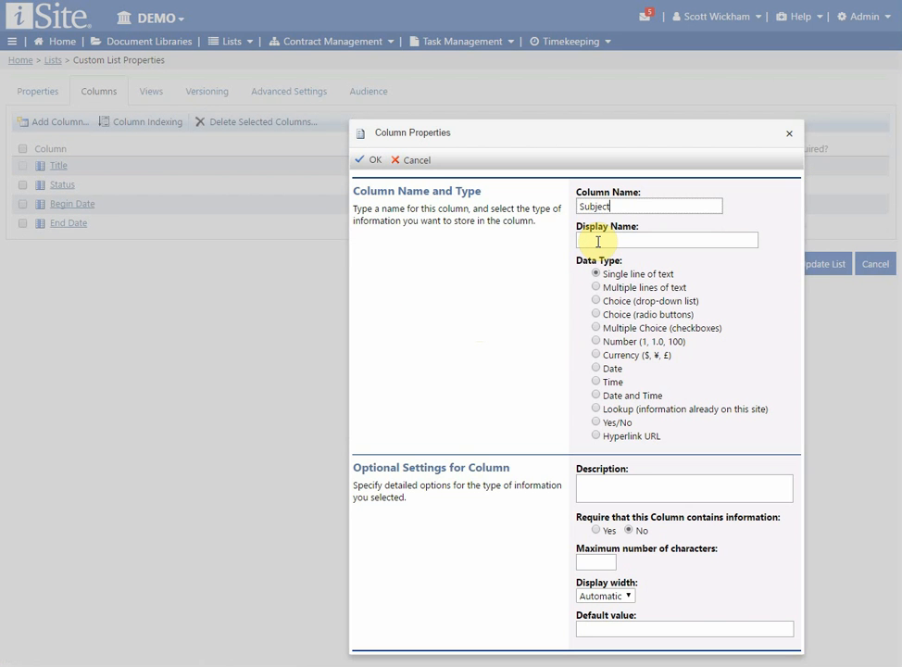
click(599, 242)
text(Subject)
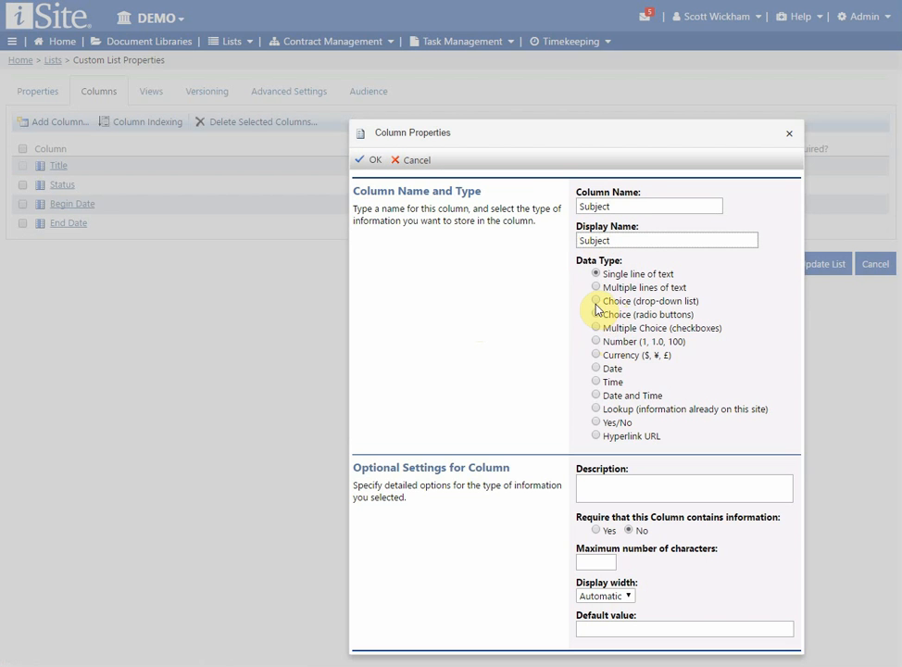
click(597, 301)
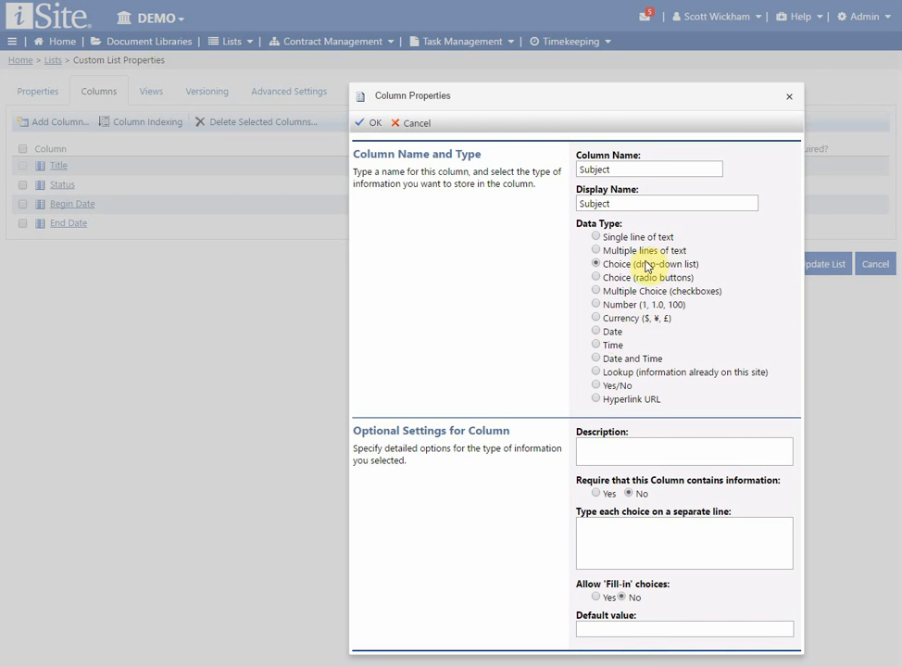
Give the Subject column the choices Subject A, Subject B and Subject C, default it to Subject A, and save it
click(615, 450)
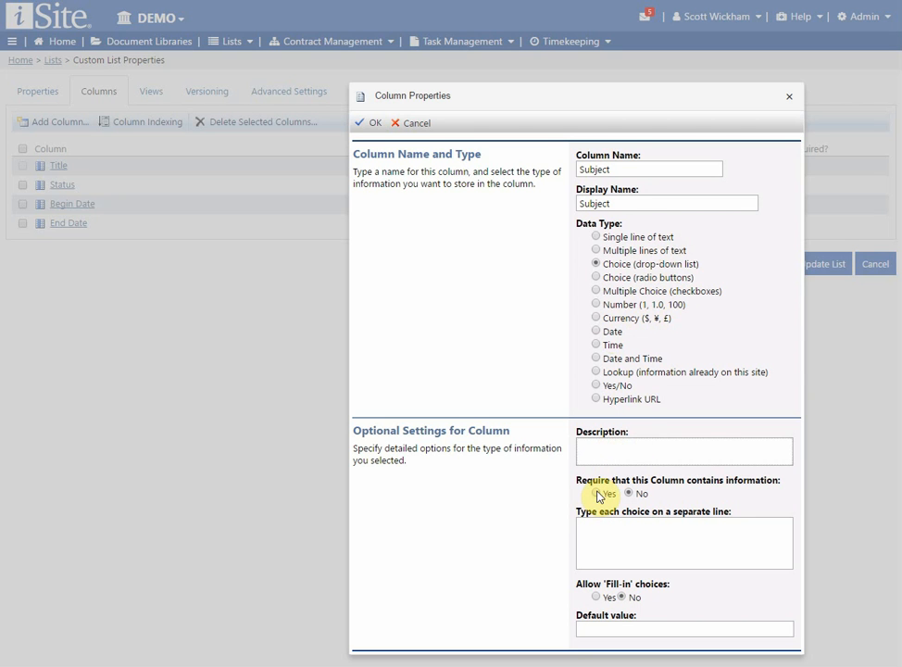
click(625, 521)
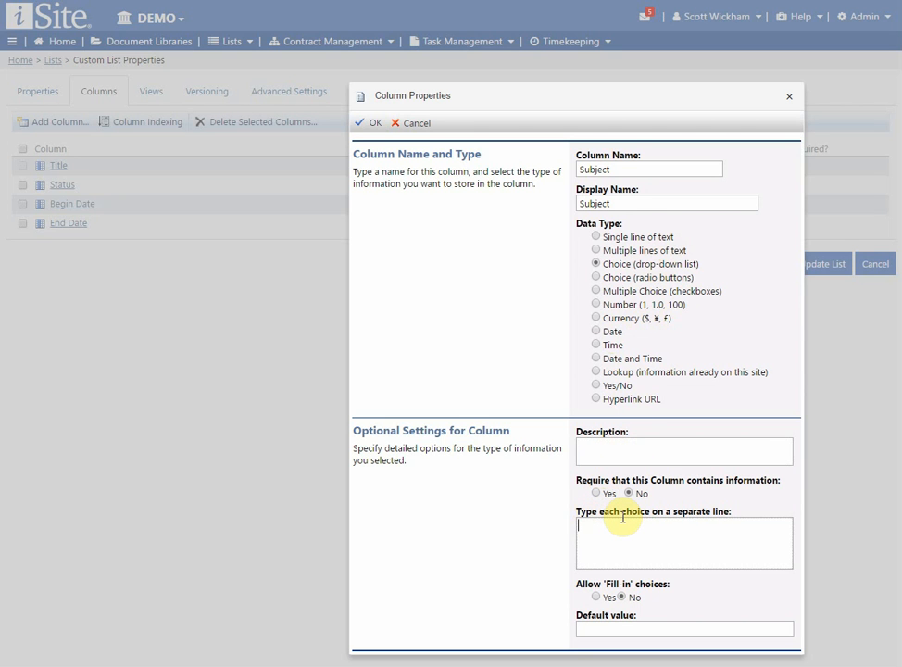
text(Subject A)
key(Return)
text(Subject A Subjec)
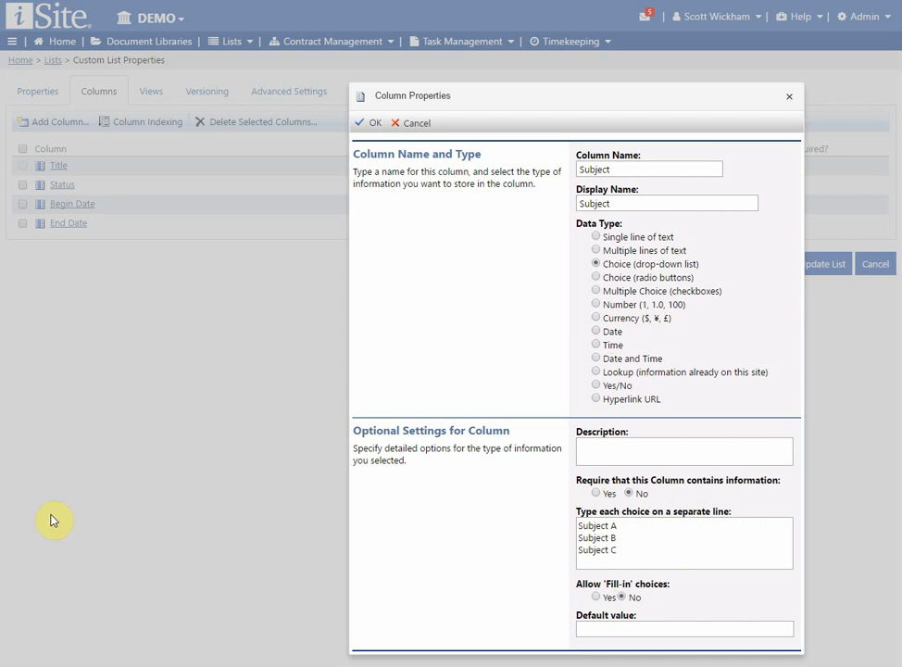
click(601, 629)
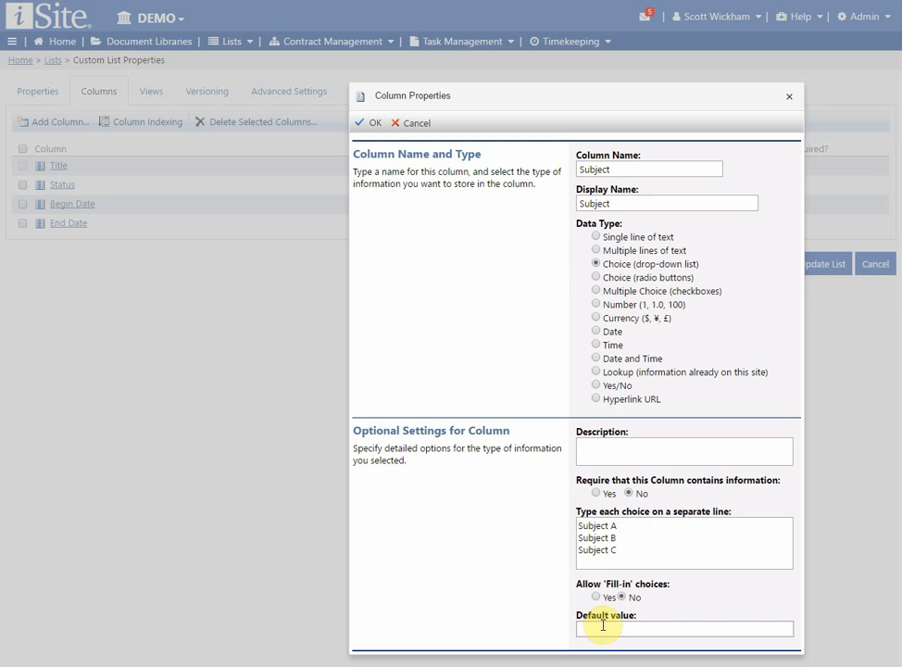
text(Subject A)
click(369, 123)
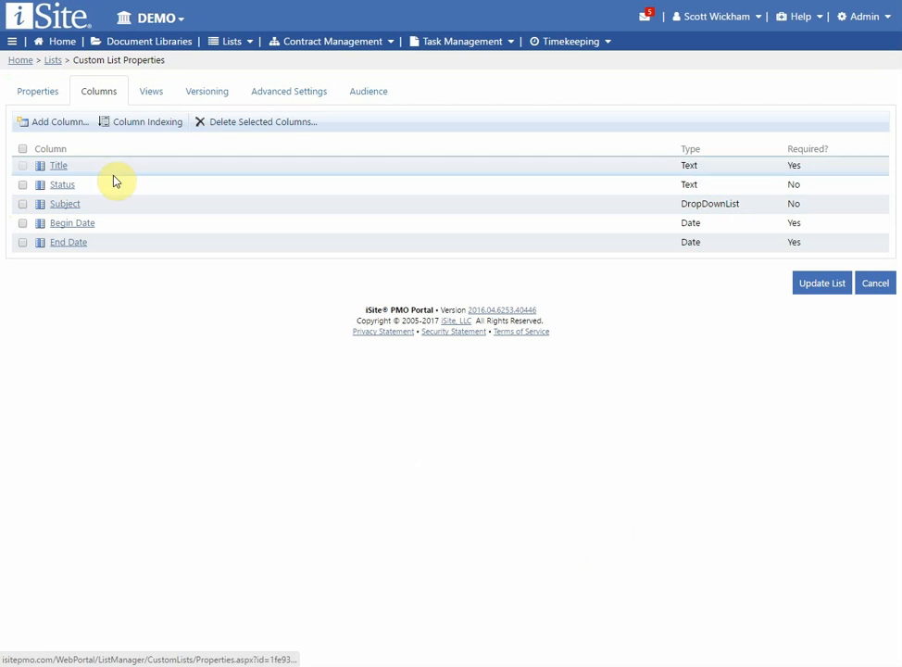
Change the Subject column's display name to Subject Name and save the column
click(70, 210)
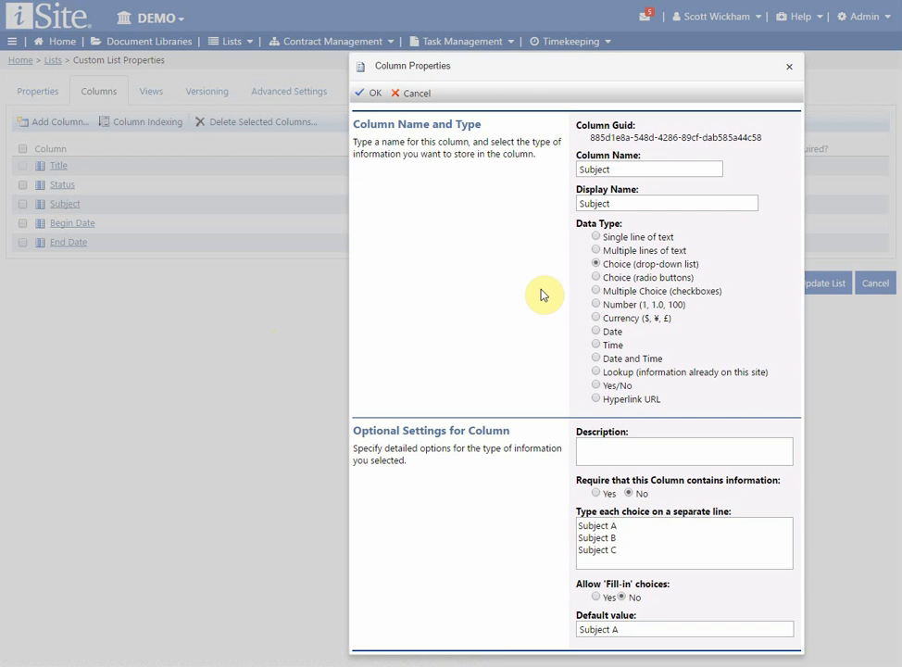
click(622, 203)
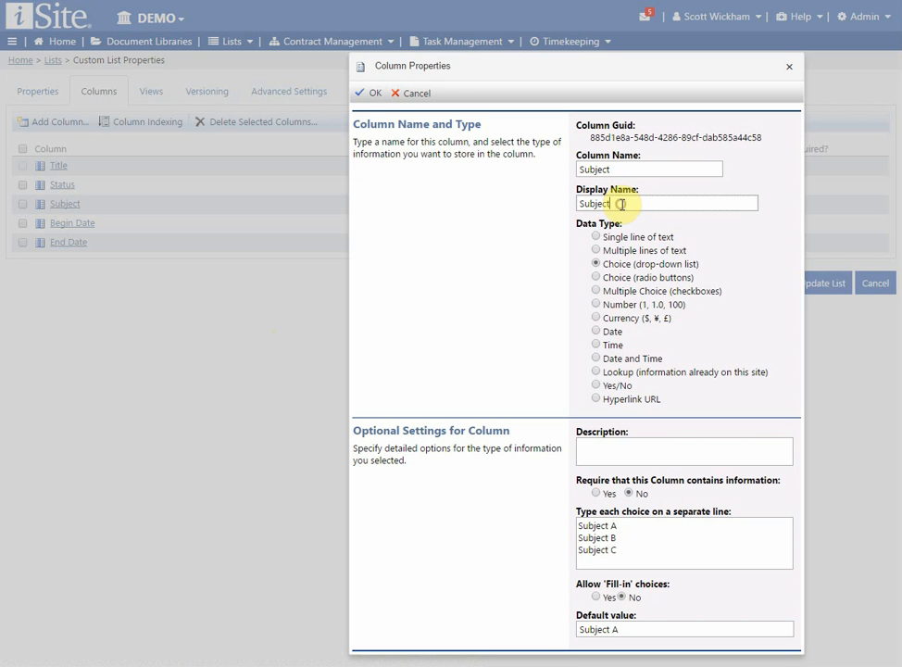
text(Name)
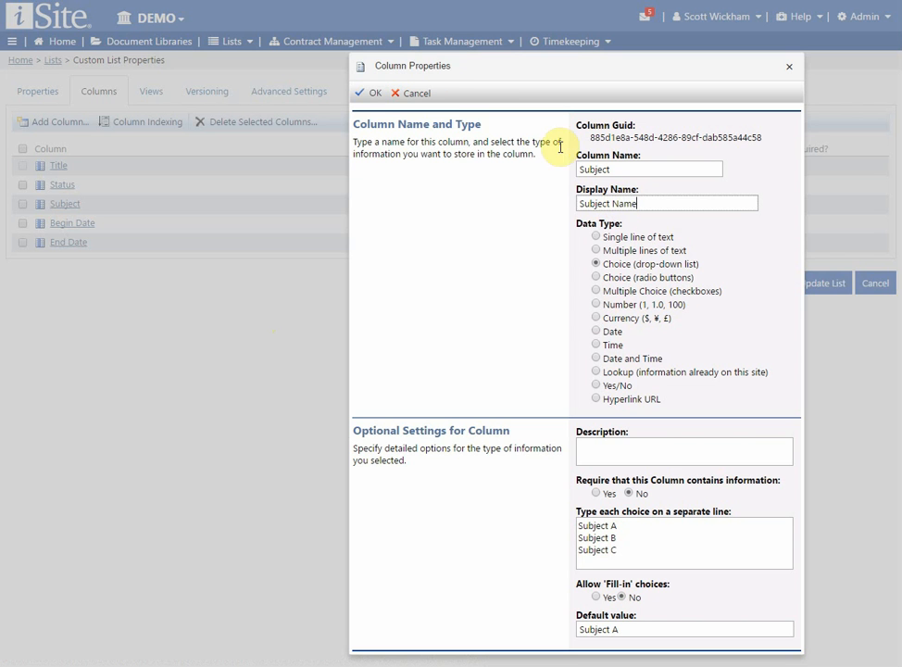
click(373, 94)
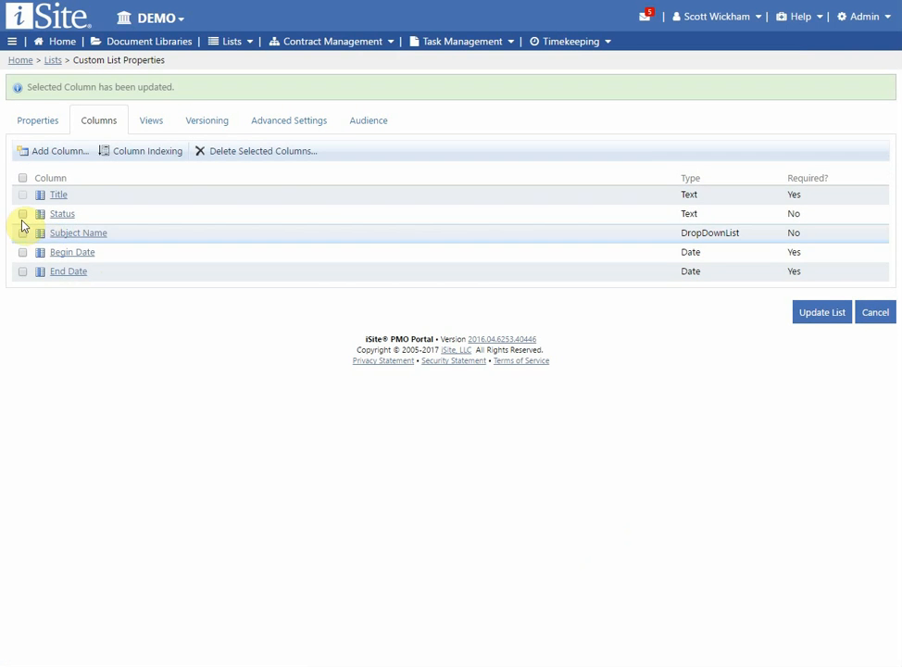
click(22, 213)
click(22, 233)
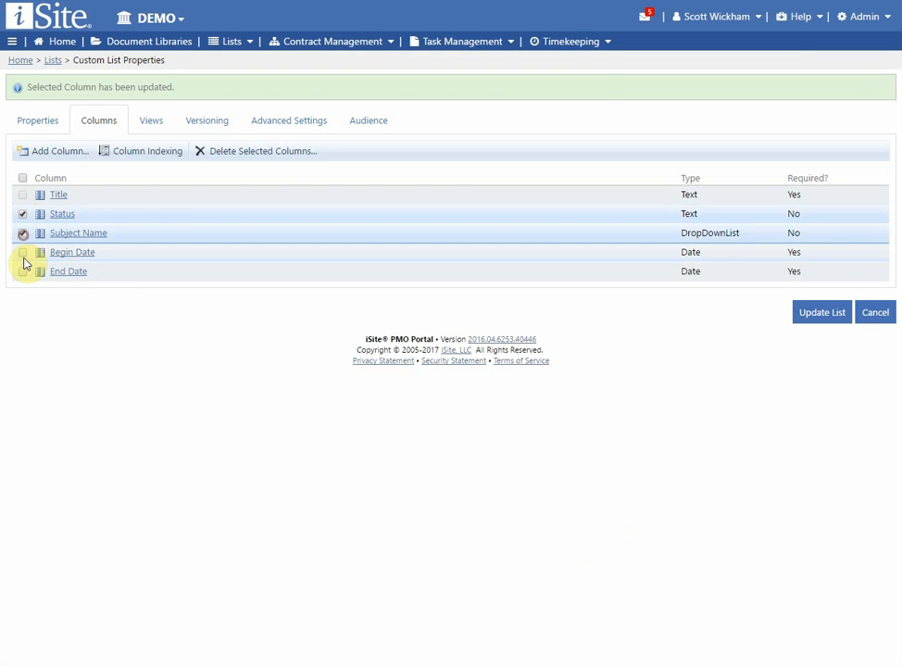
click(288, 151)
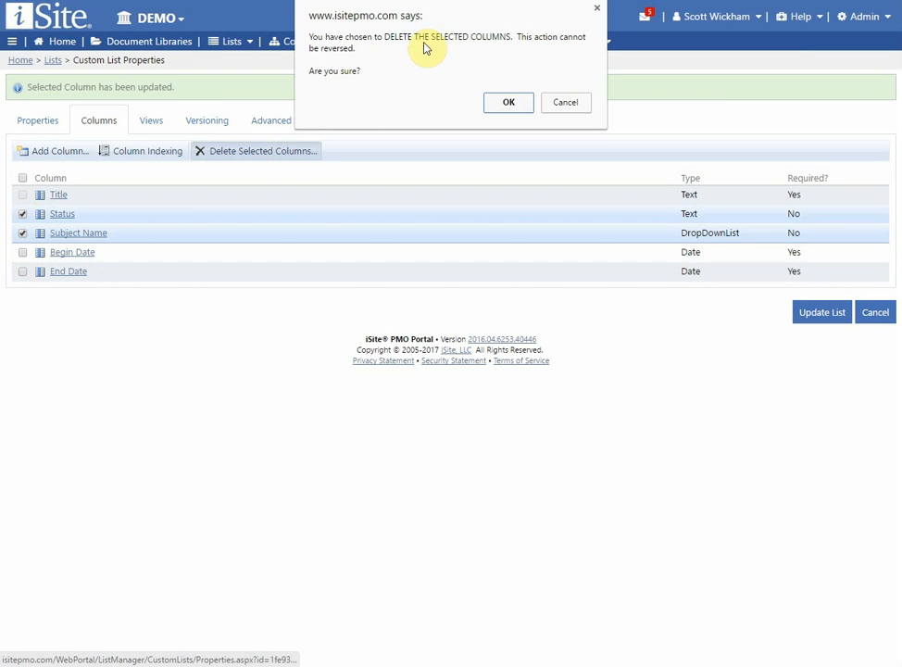
click(569, 103)
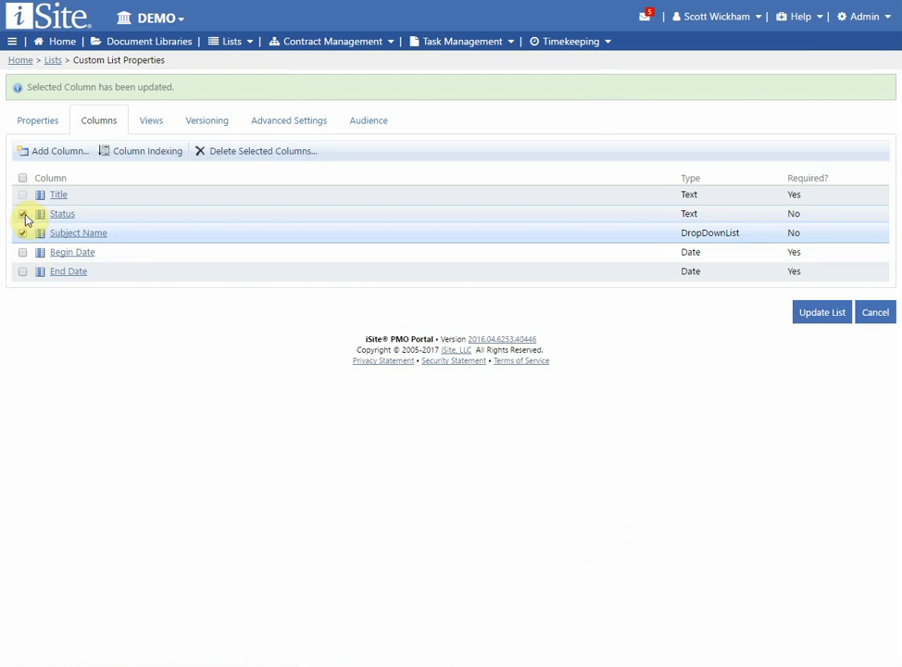
click(22, 185)
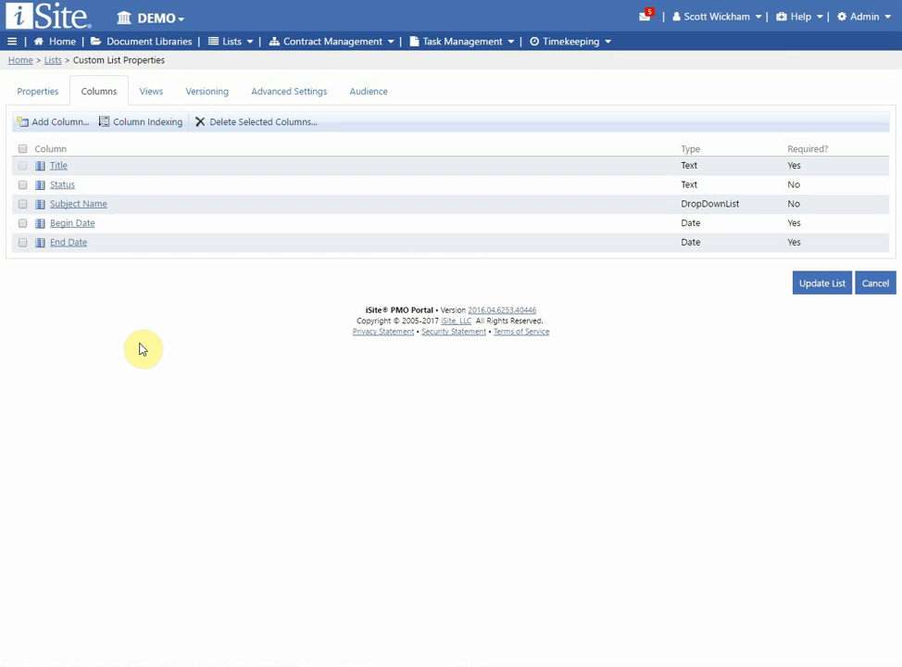
Change the Title column's display name to My Item Title and save the column
click(60, 166)
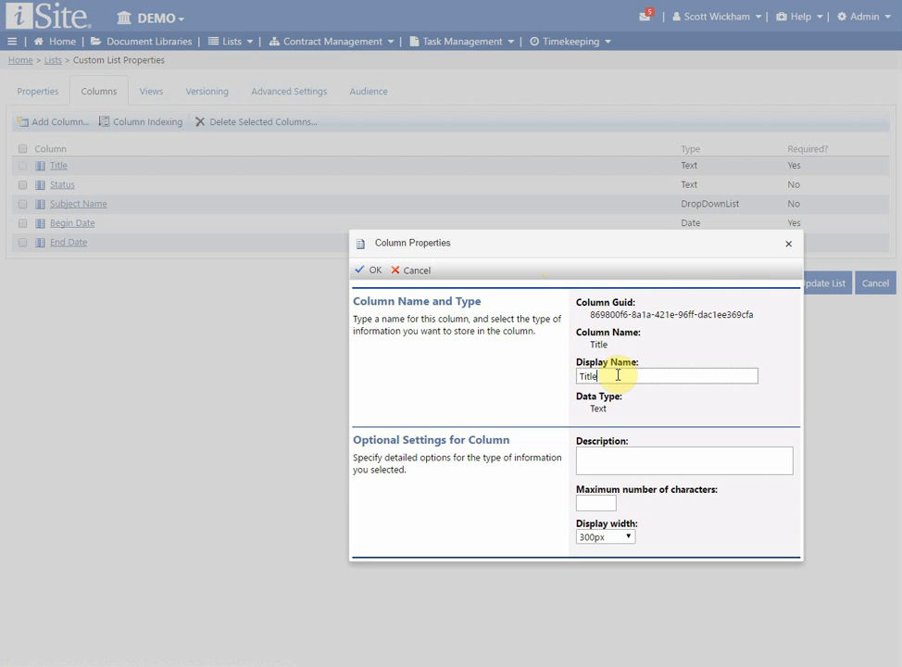
double_click(614, 376)
text(My Item)
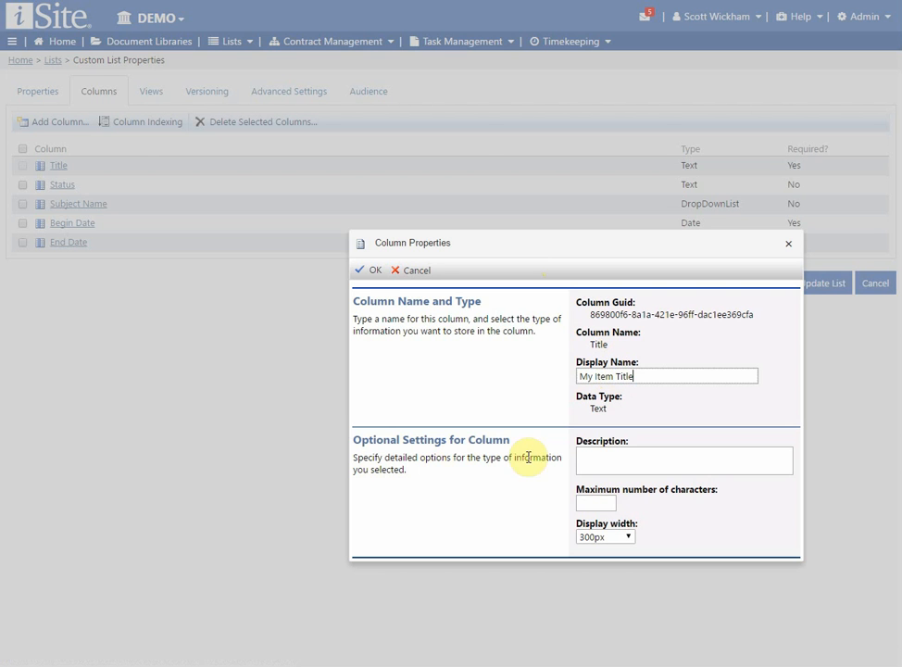
click(367, 270)
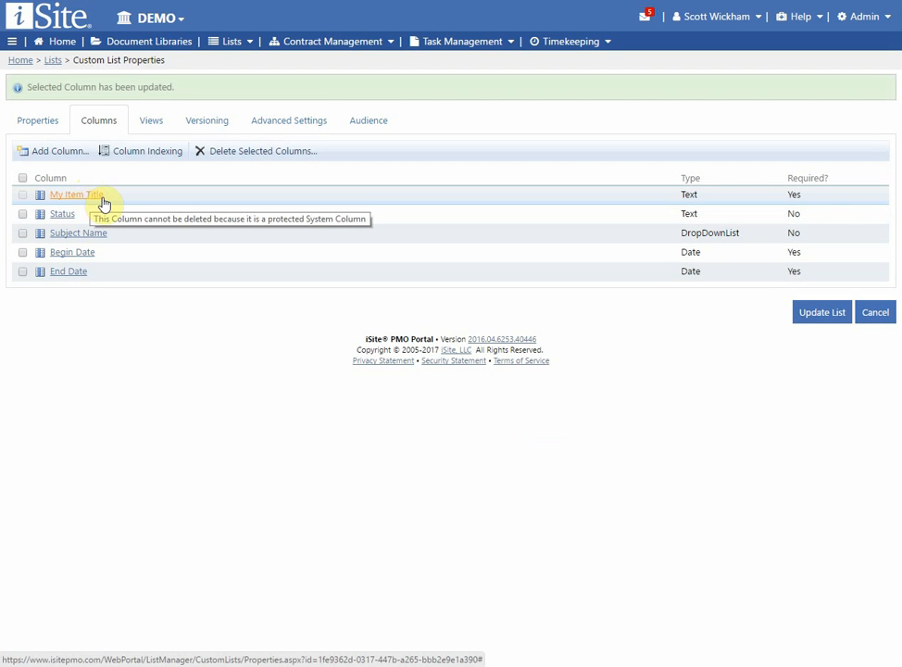
Set the My Item Title column's display name back to Title and save the column
click(70, 194)
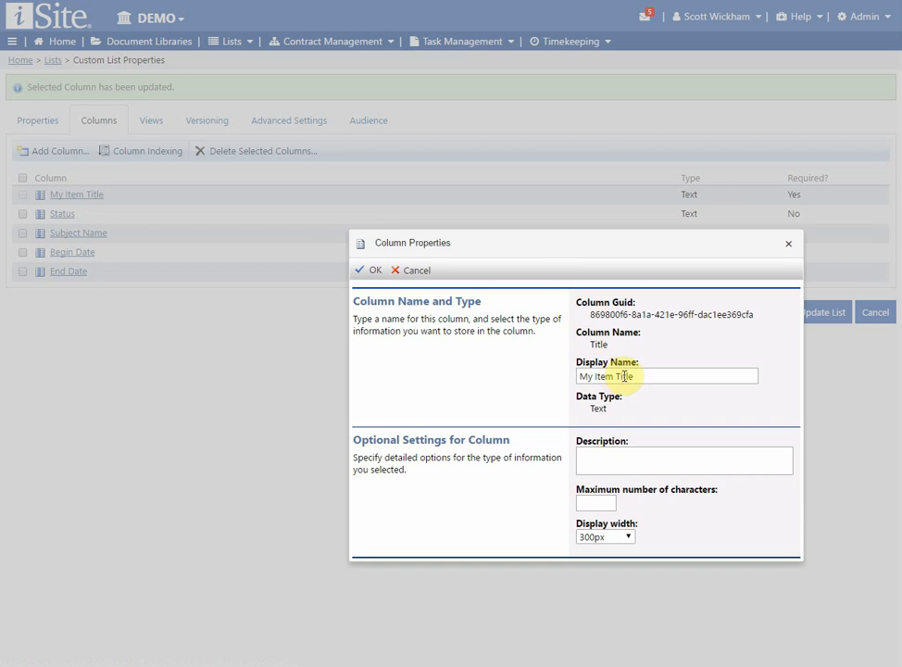
drag(618, 376, 491, 377)
key(BackSpace)
click(368, 270)
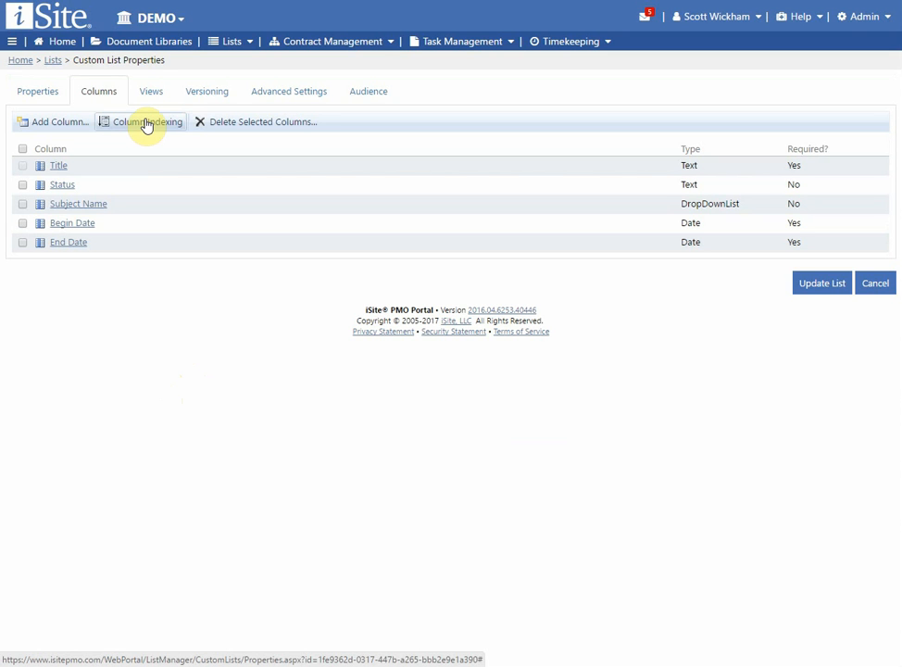
Add Begin Date to the custom list's indexed columns and save the column indexes
click(146, 123)
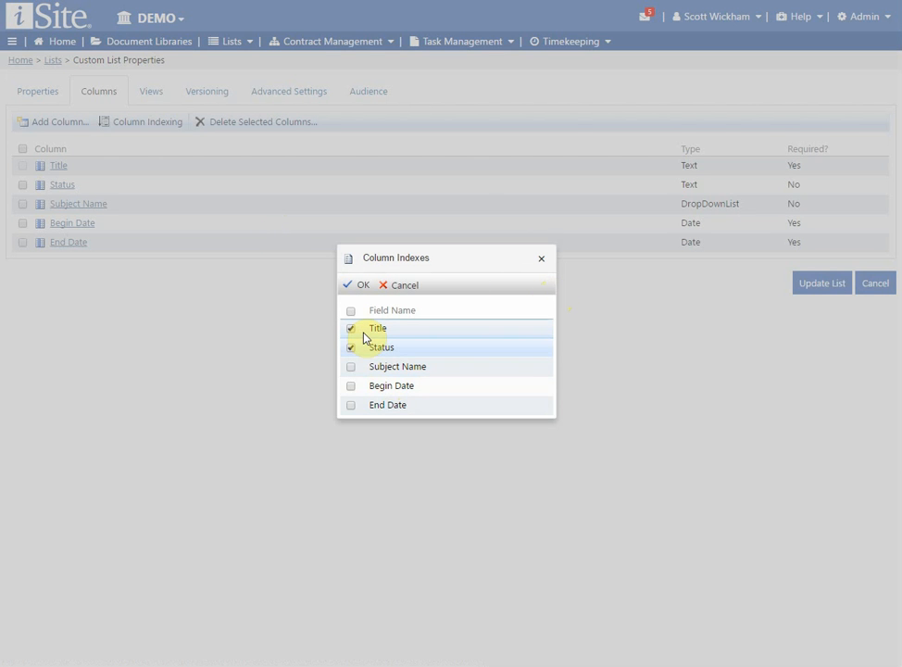
click(351, 387)
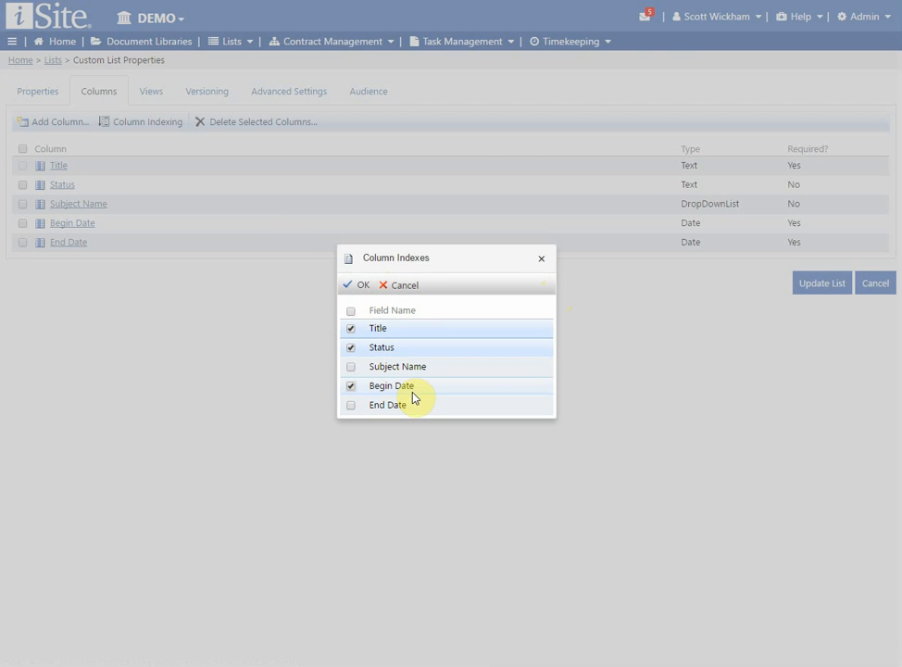
click(355, 290)
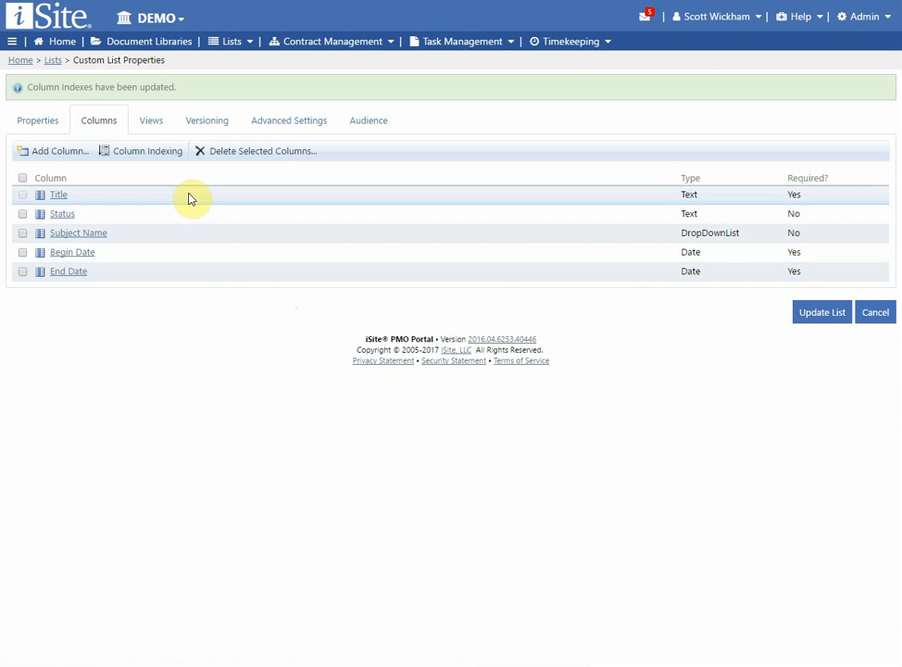
Examine the column display and audience options, including the security-group restriction, of the list's All Items view, and close it without saving
click(150, 124)
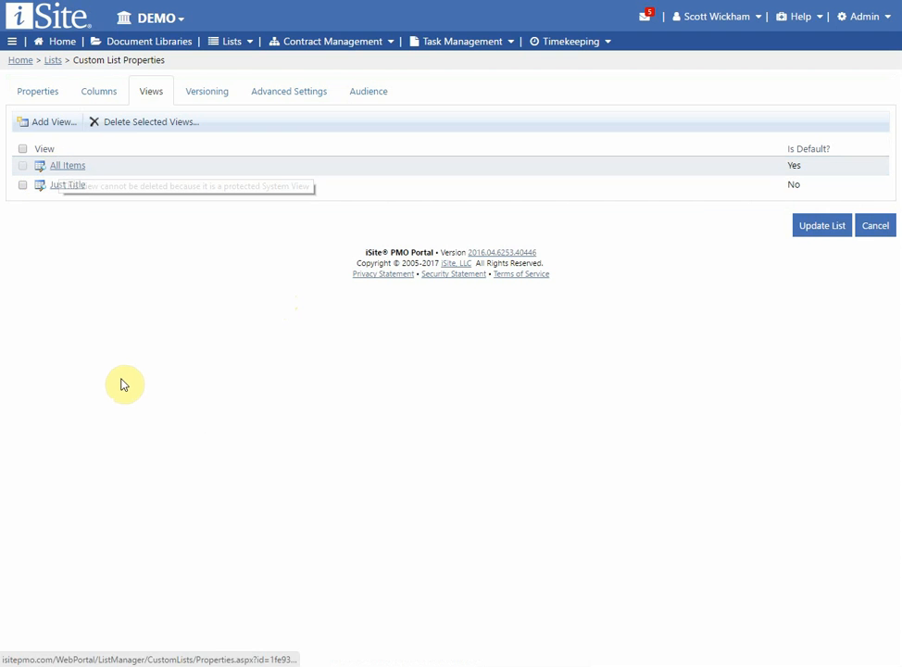
click(74, 167)
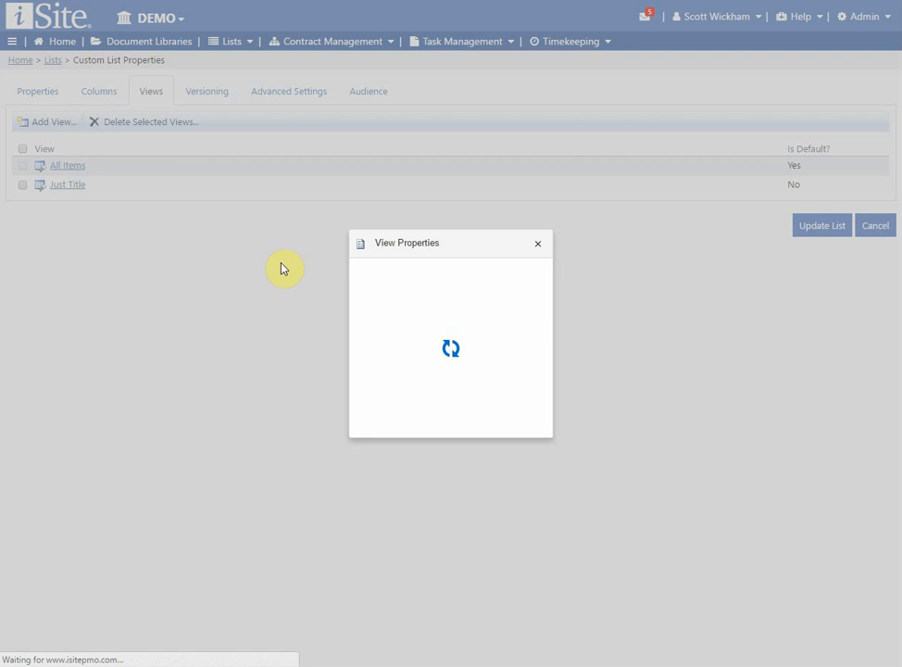
click(463, 309)
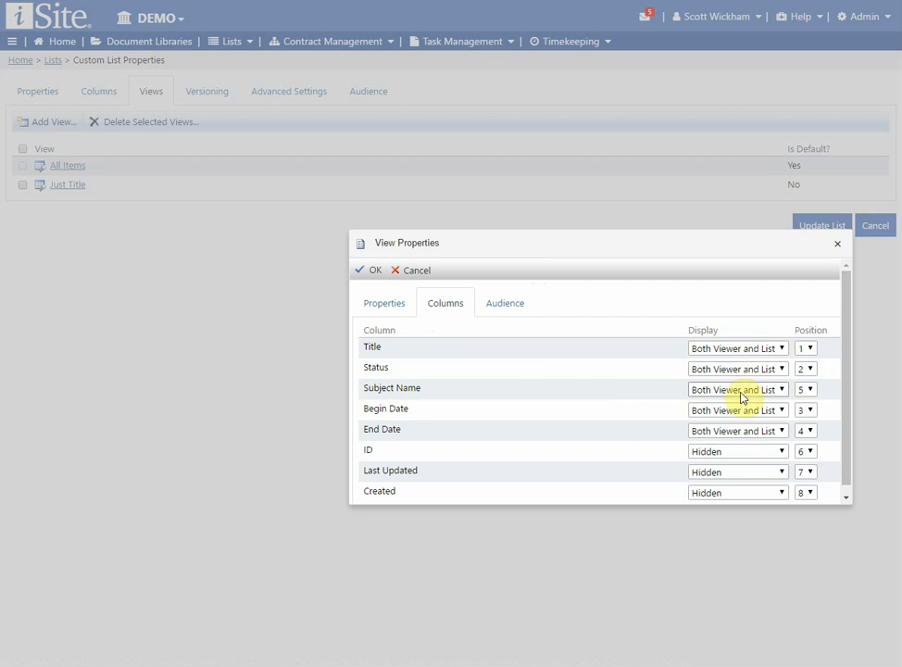
click(513, 316)
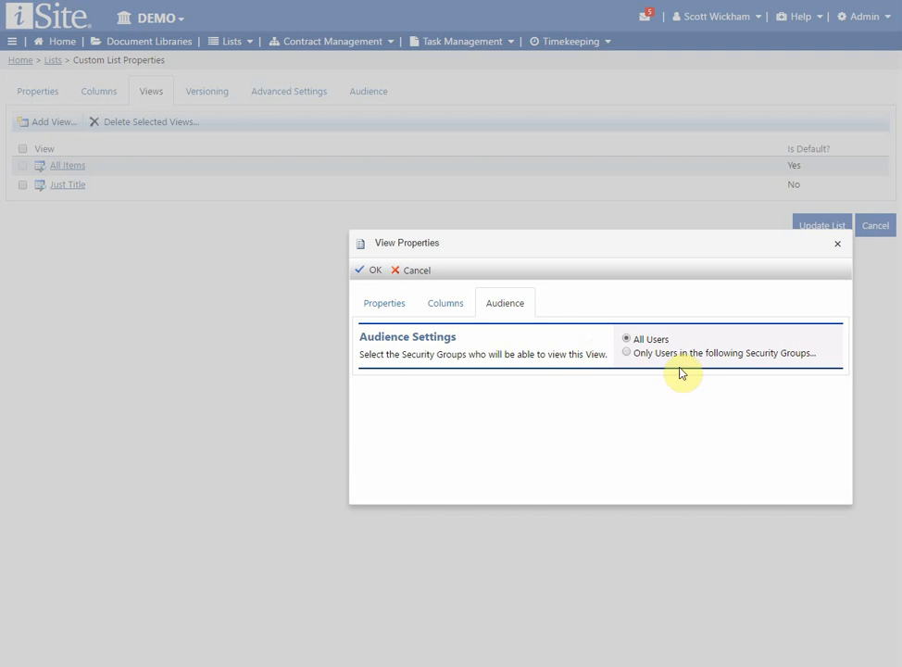
click(633, 355)
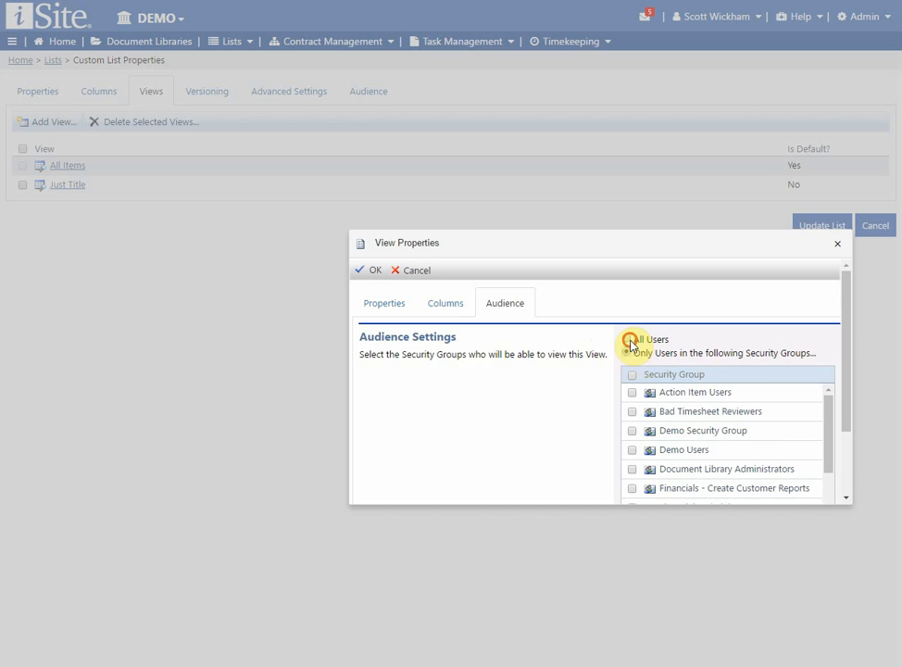
click(629, 340)
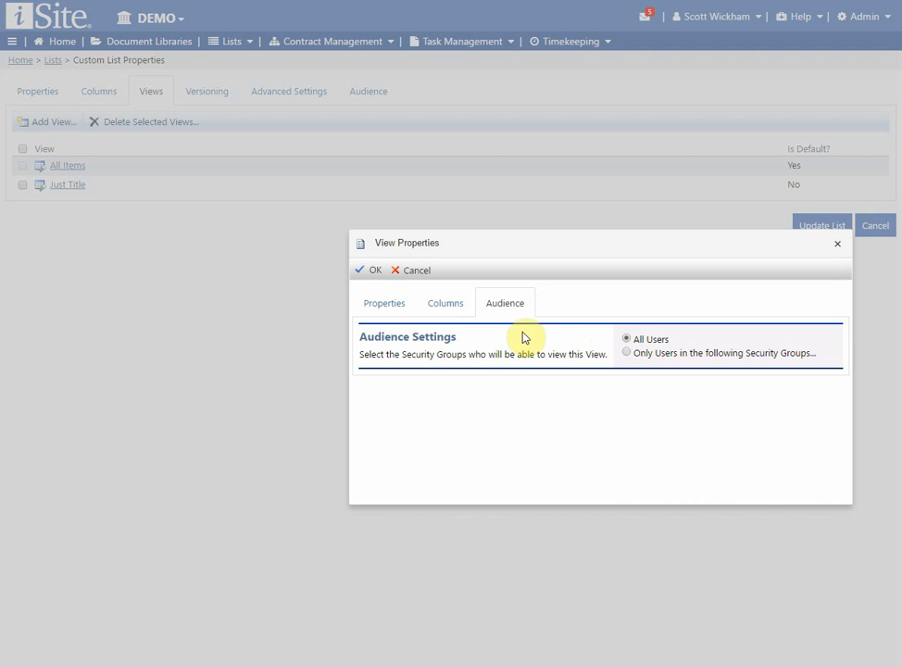
click(837, 246)
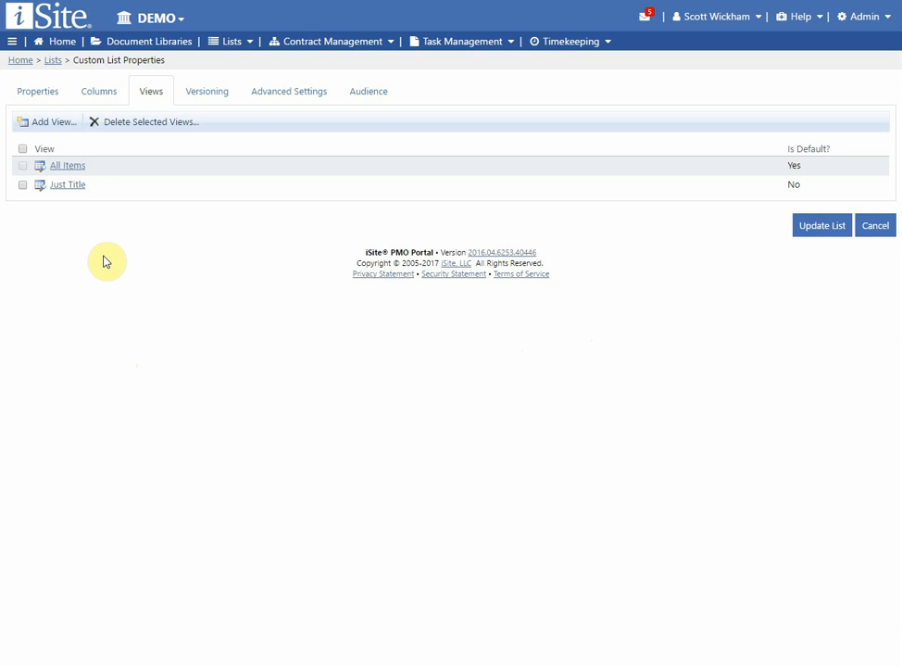
Examine the column display settings of the Just Title view and close it without changes
click(69, 185)
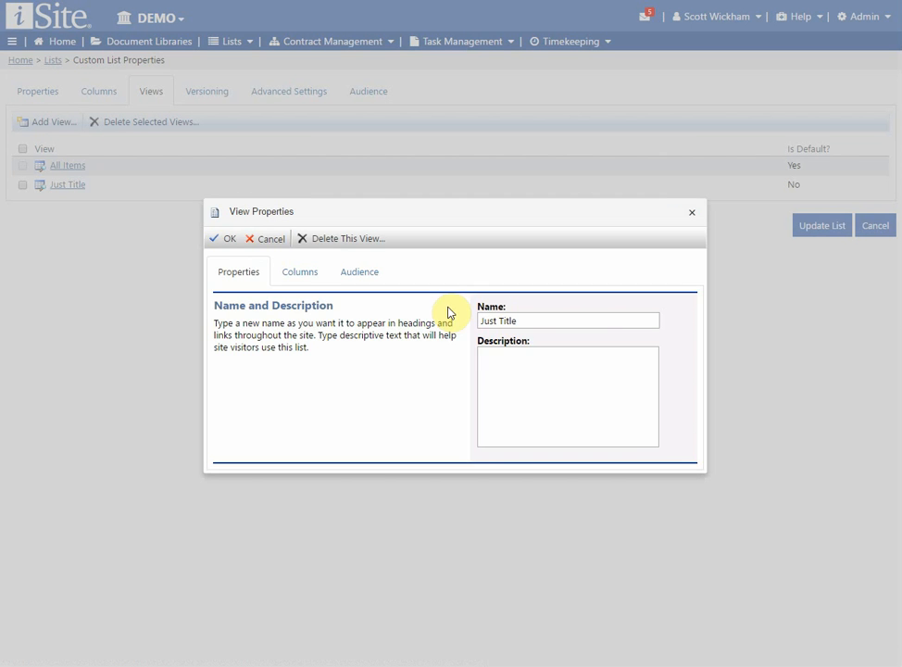
click(288, 278)
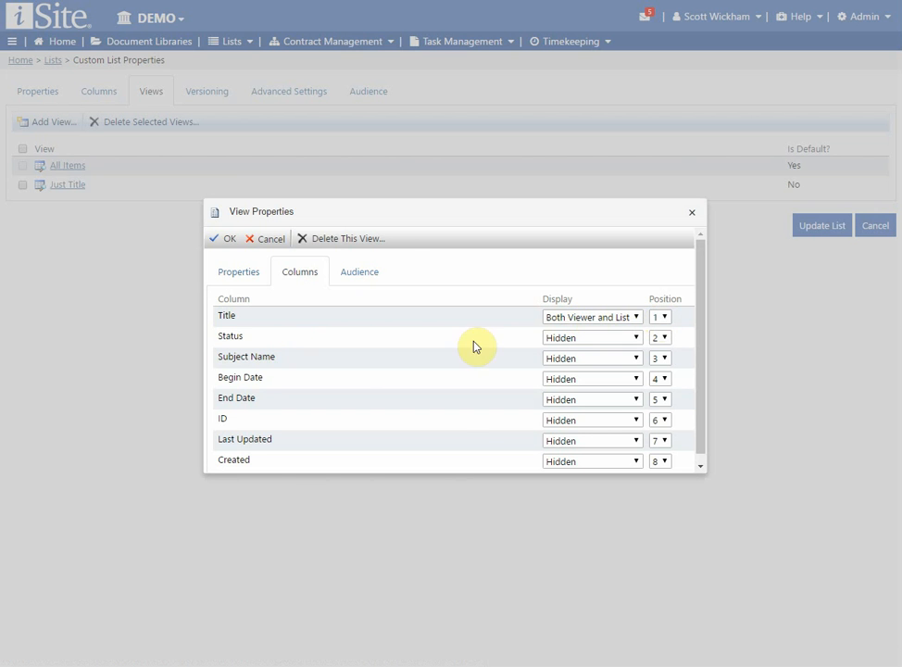
click(686, 219)
Start a new view for the list and name it My View
click(56, 124)
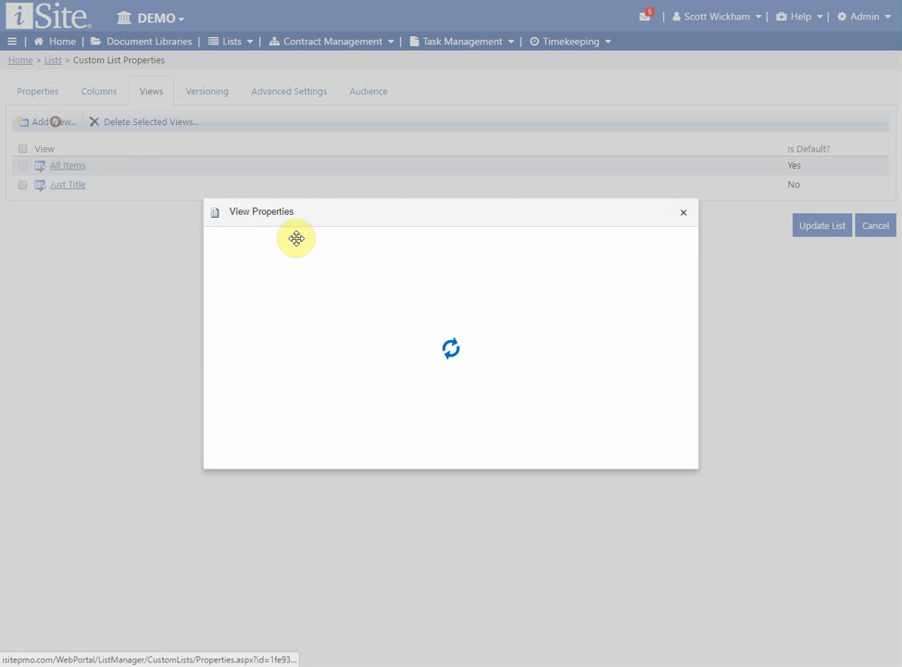
click(504, 322)
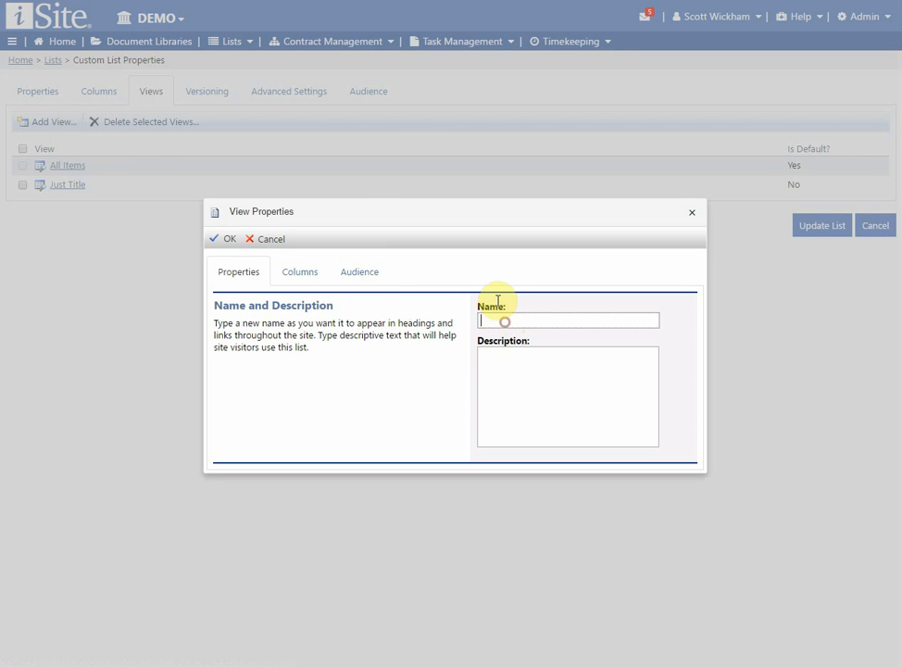
text(My View)
Set the Status and End Date columns of the new view to display in Both Viewer and List
click(301, 278)
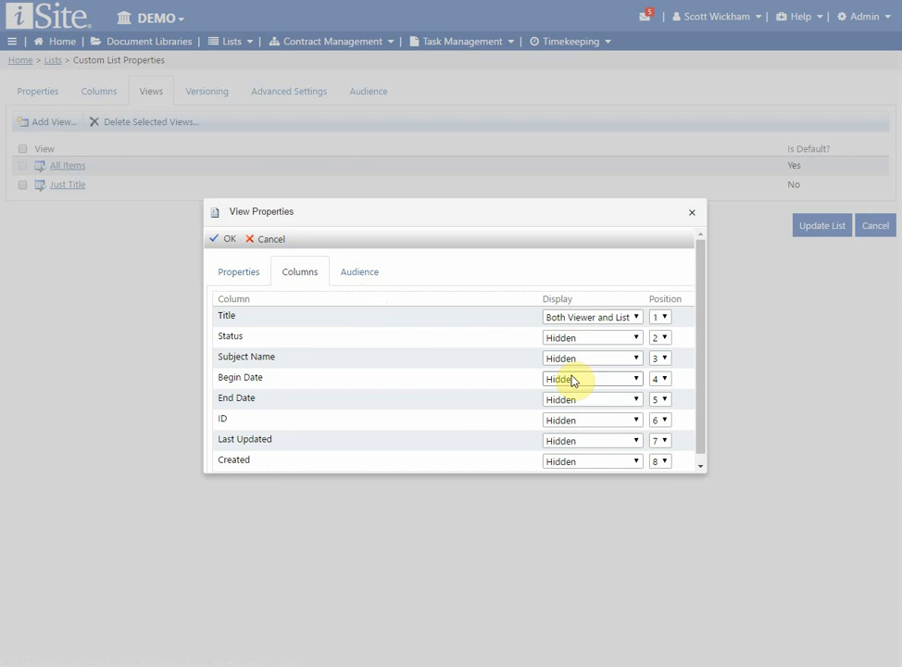
scroll(576, 380, down, 1)
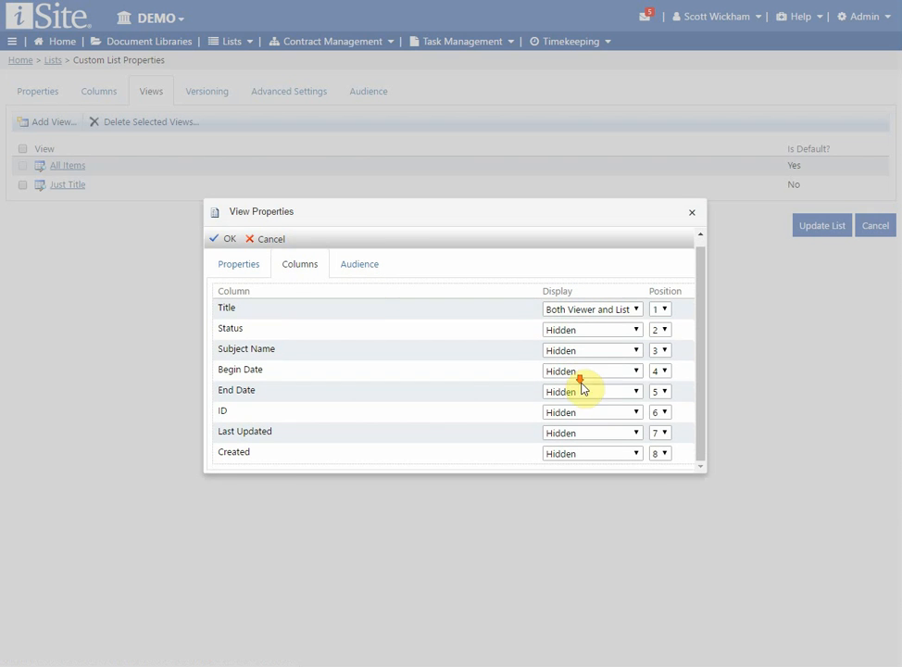
click(635, 332)
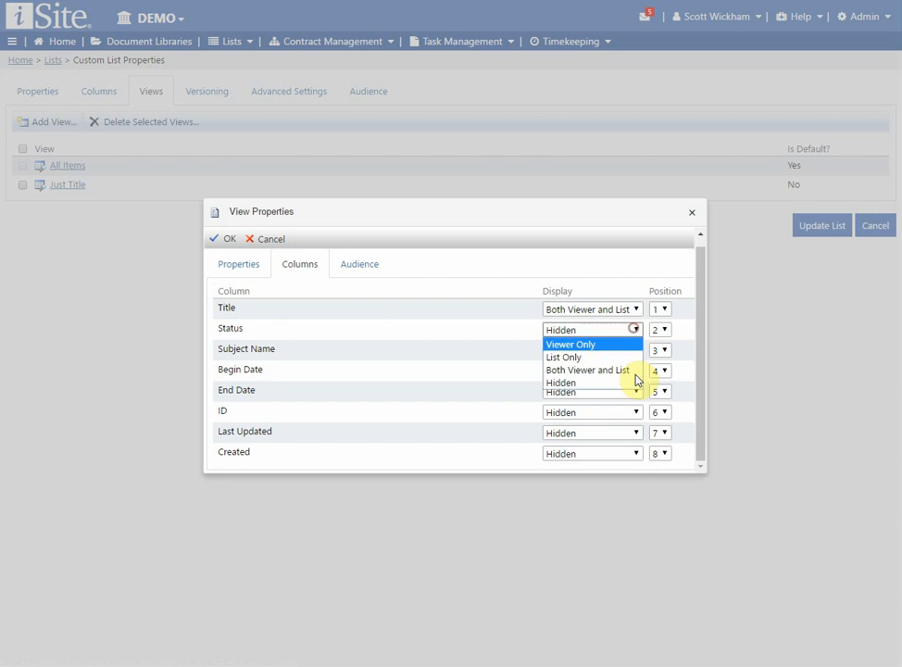
click(576, 370)
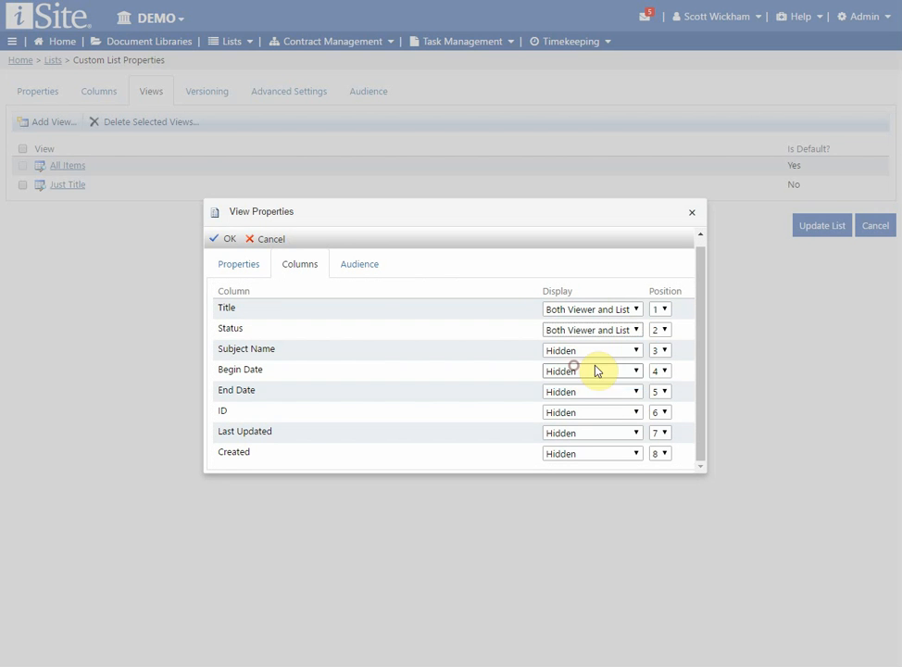
click(633, 393)
click(593, 431)
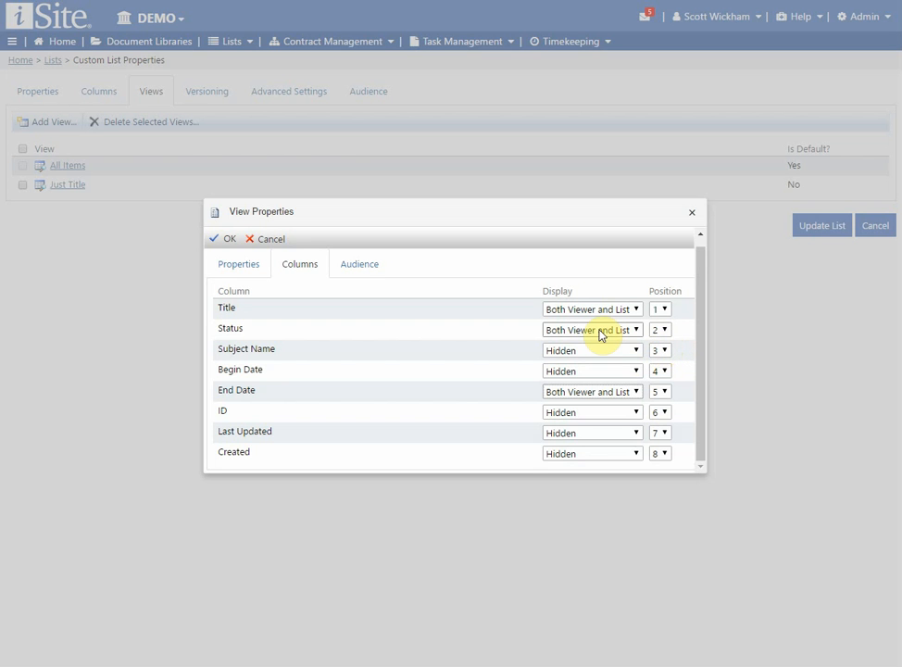
Reorder the new view's columns so End Date takes position 2 and Status comes after it at position 4
click(664, 330)
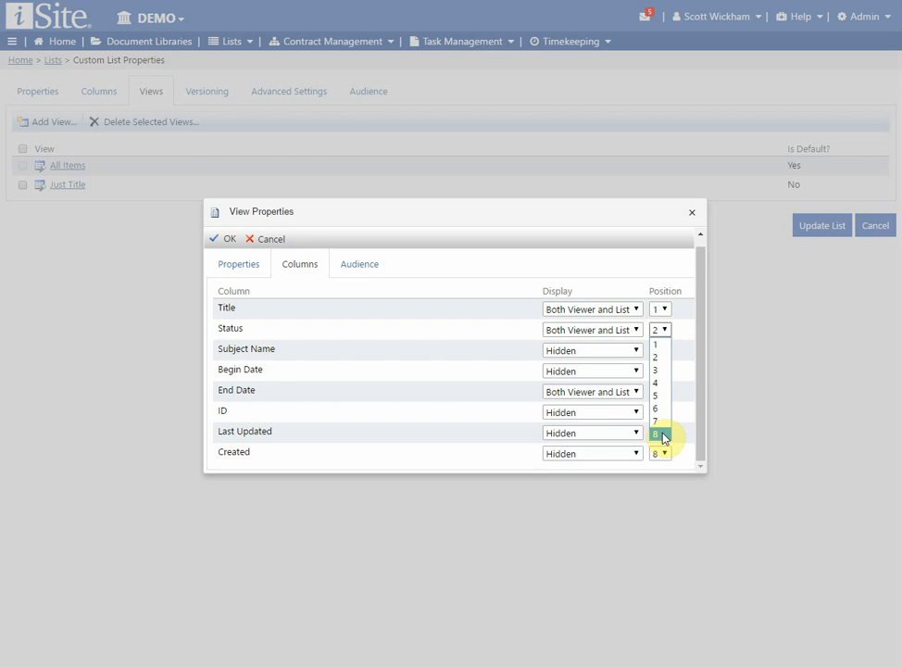
click(660, 370)
click(661, 391)
click(658, 421)
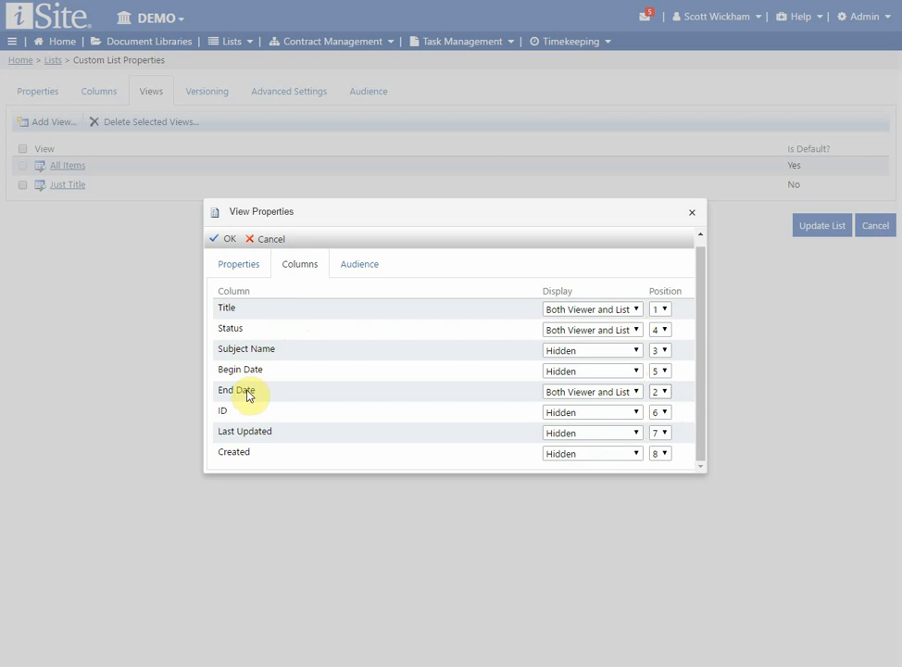
Check the new view's name, columns and audience settings, and save the view
click(239, 269)
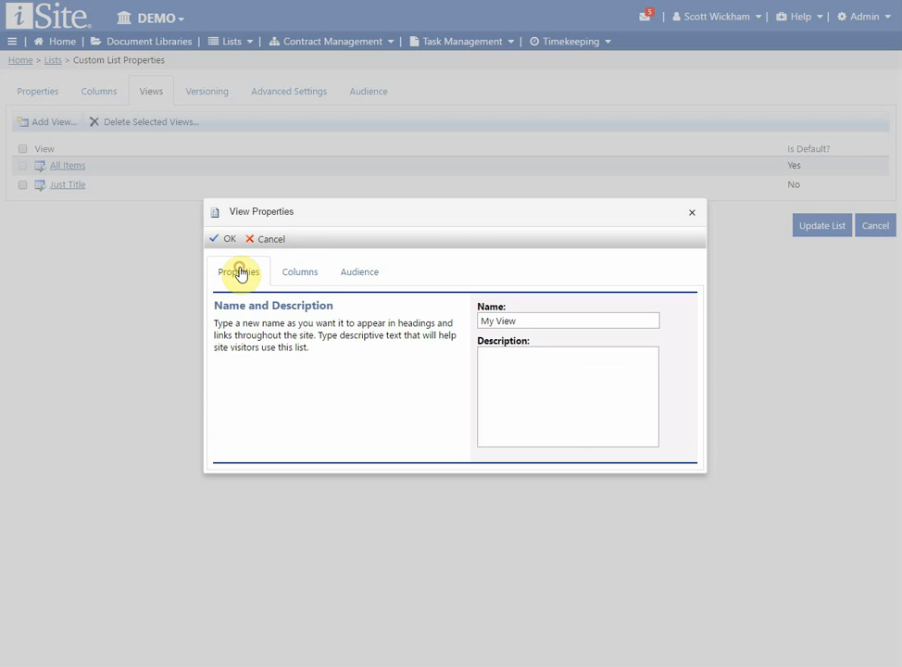
click(287, 267)
click(383, 274)
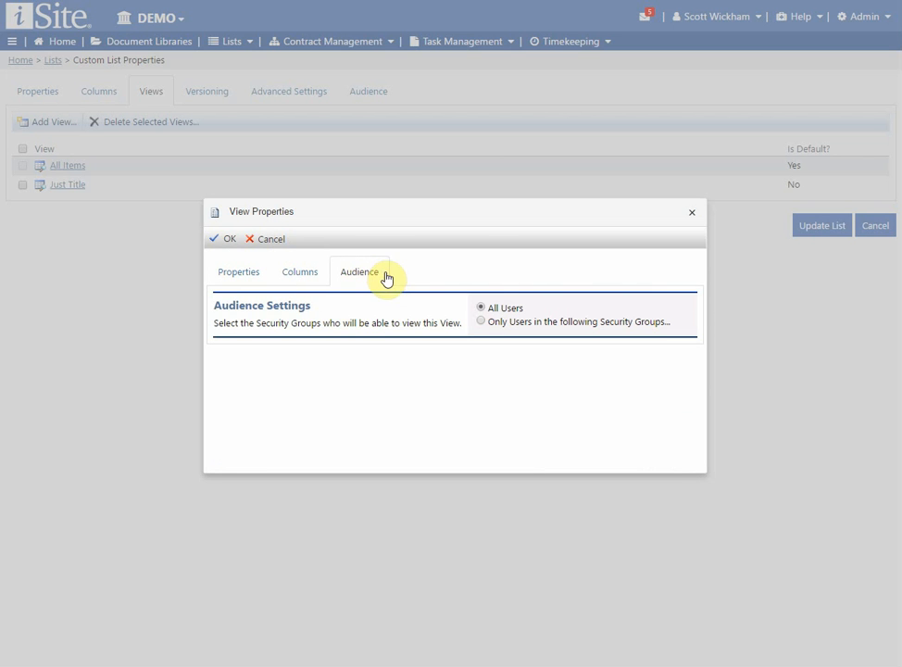
click(238, 270)
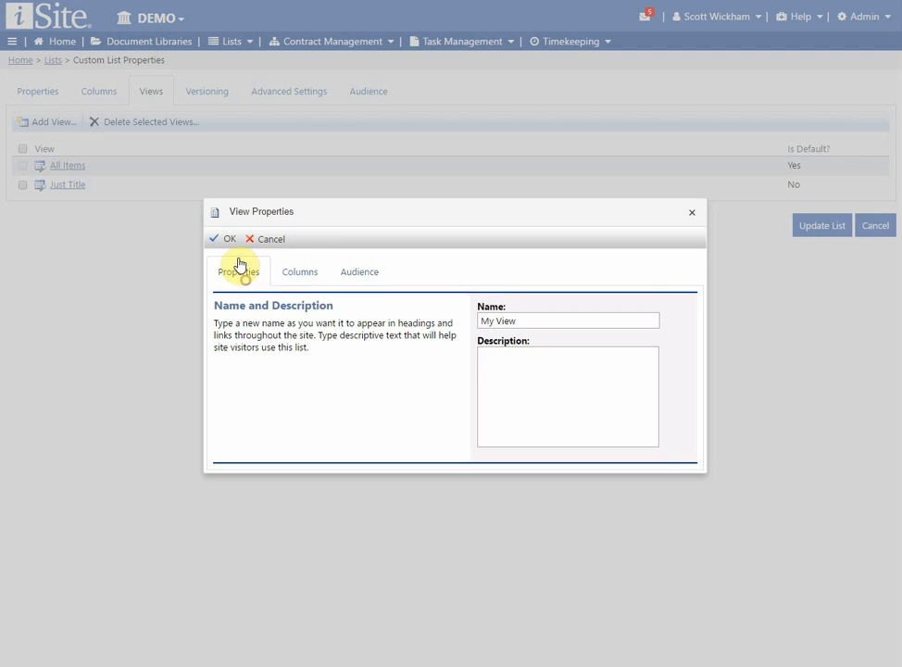
click(225, 239)
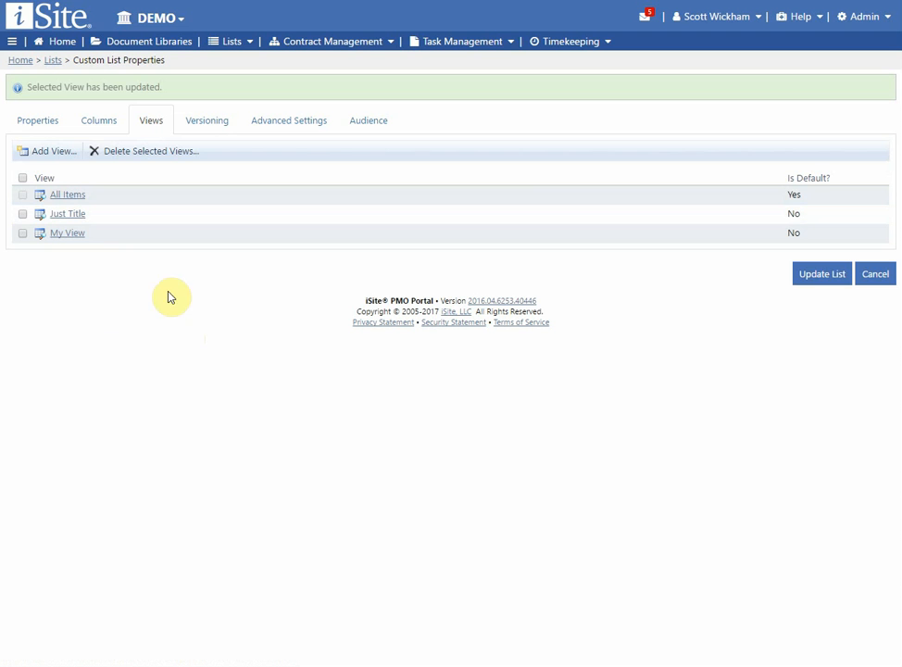
In the list's versioning settings, turn off creating a version on each edit, and set it back to Yes
click(209, 130)
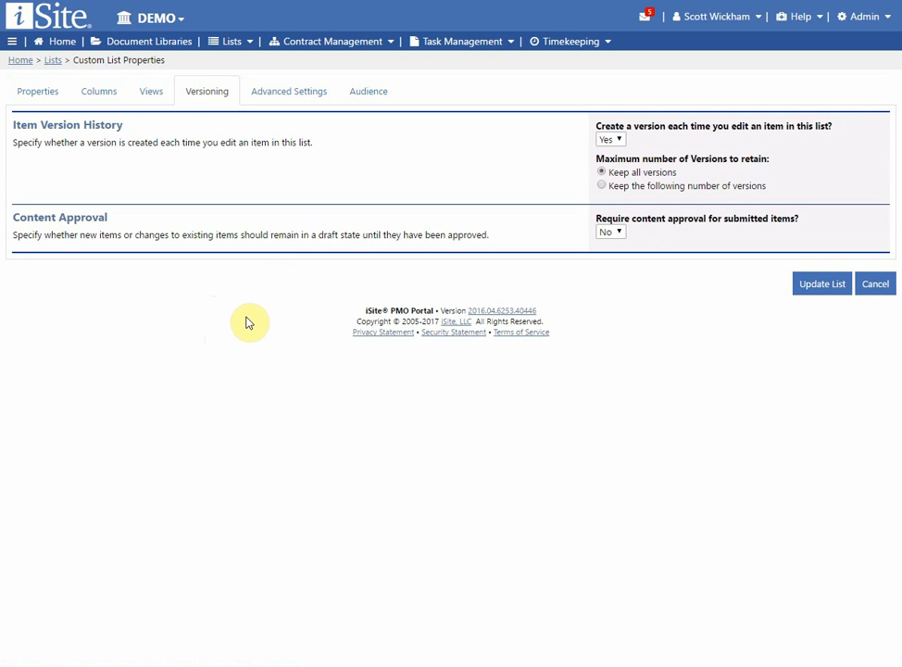
click(615, 140)
click(612, 166)
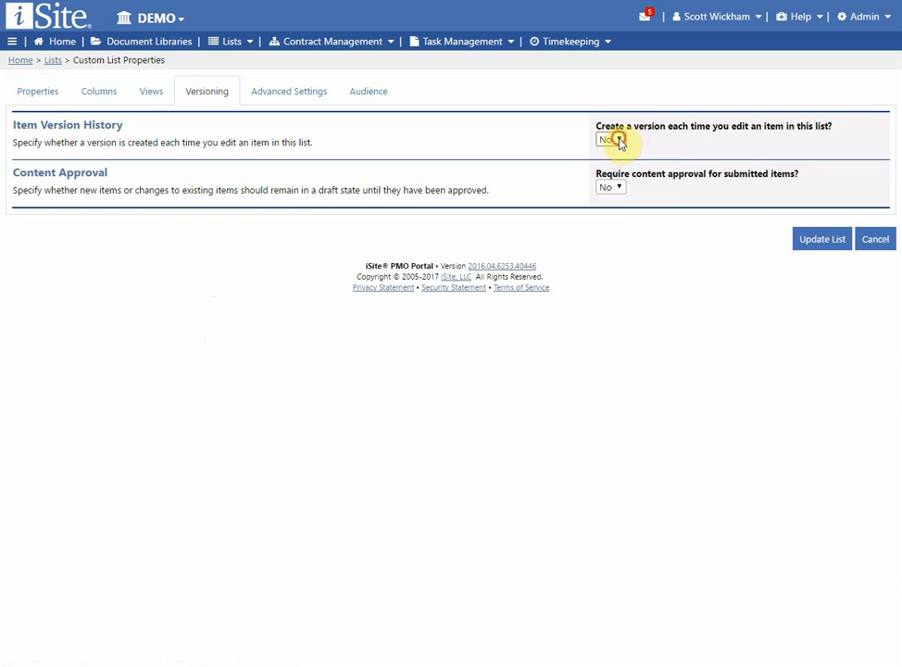
click(613, 140)
click(615, 154)
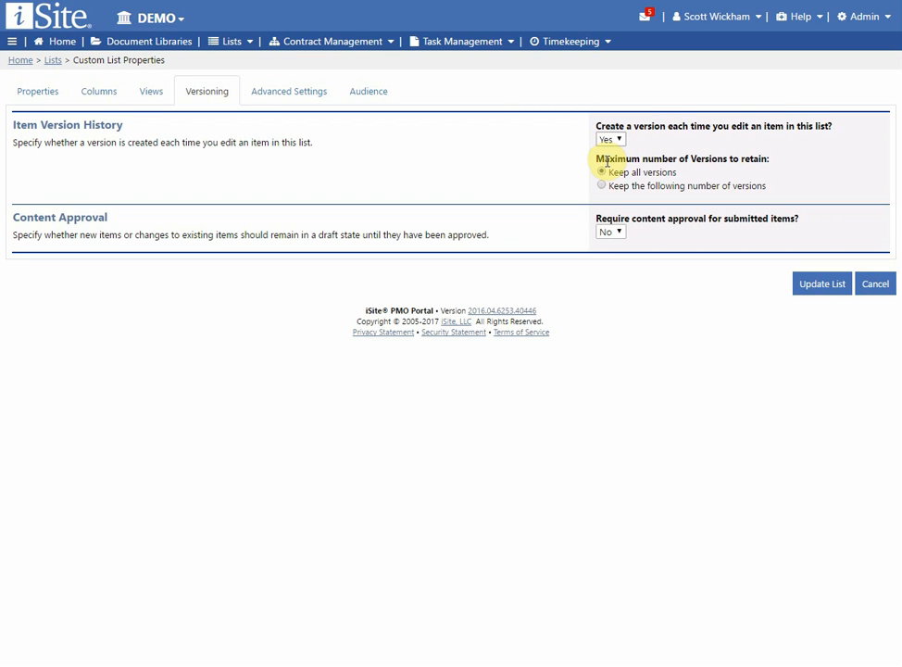
Require content approval for submitted items and examine the options for who should see draft items
click(620, 234)
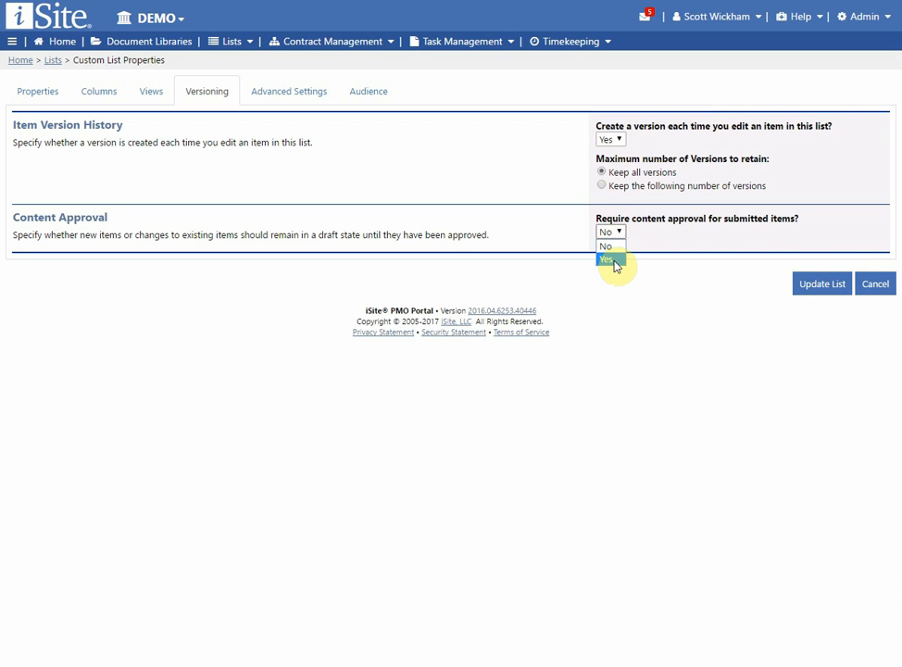
click(614, 258)
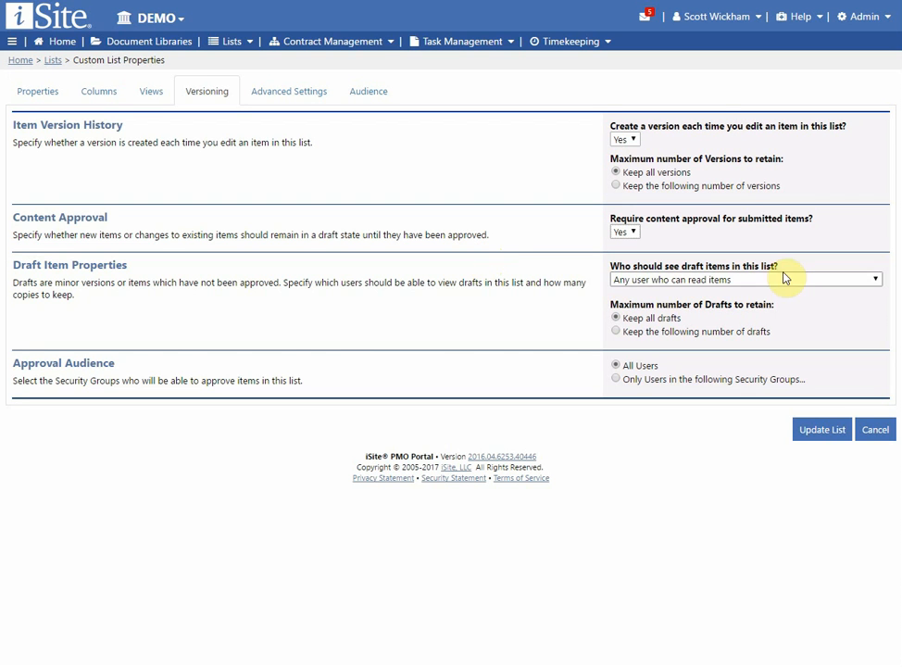
click(762, 281)
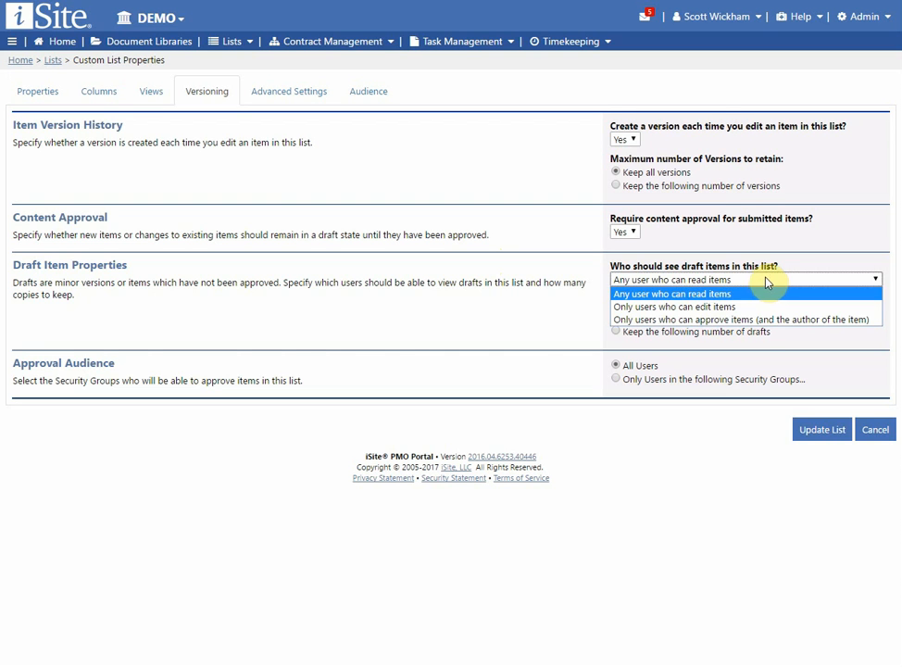
click(769, 280)
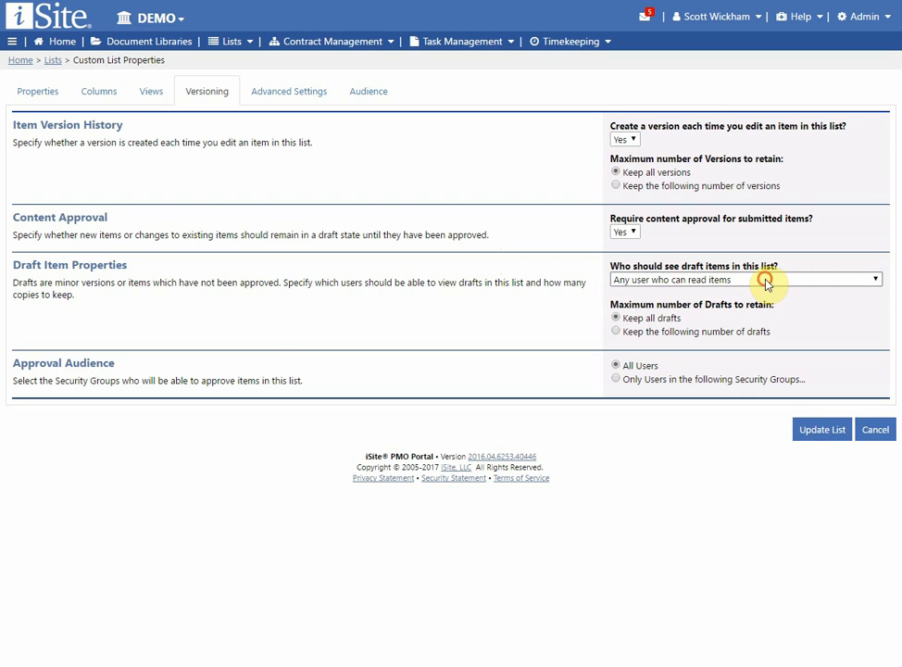
click(767, 281)
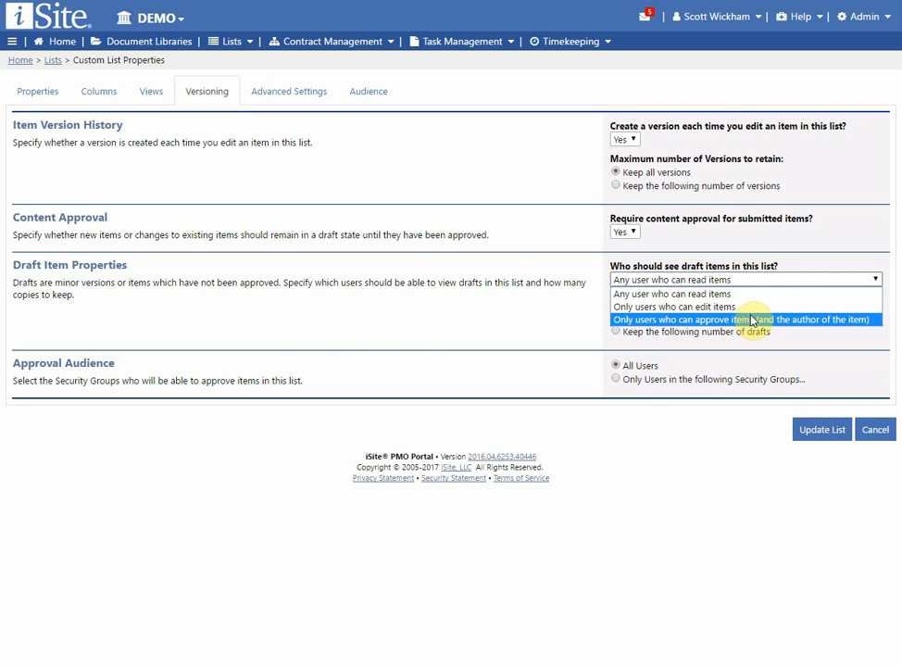
click(422, 286)
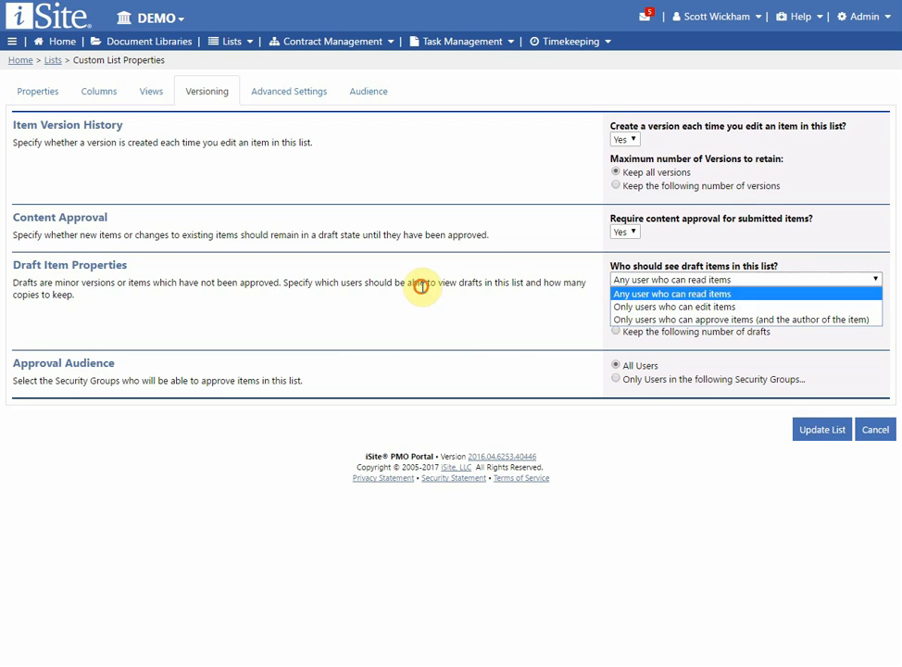
Try restricting the approval audience to security groups, restore All Users, and set the content approval requirement back to No
click(636, 383)
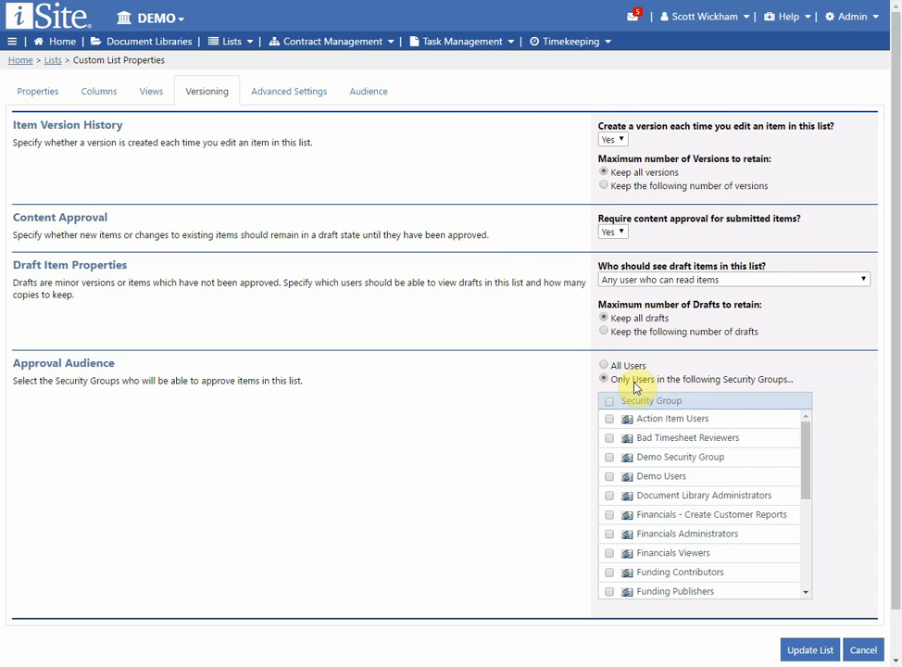
click(638, 365)
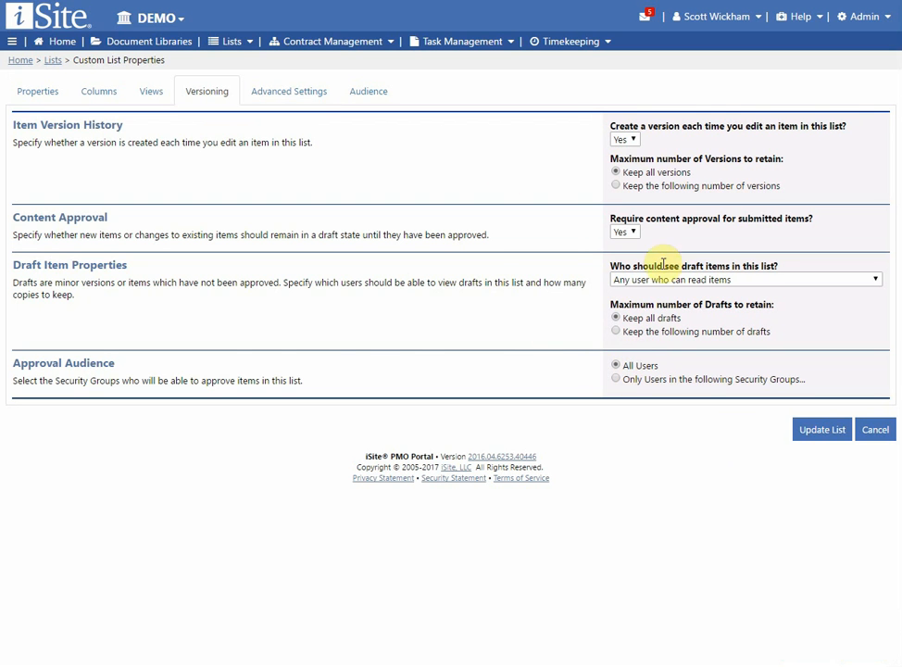
click(622, 231)
click(622, 247)
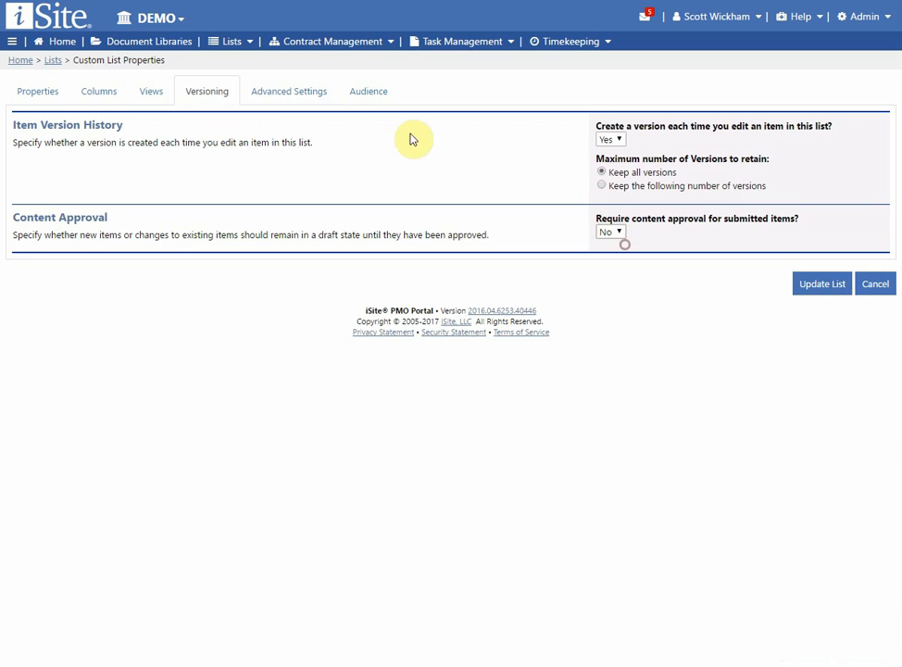
In the list's advanced settings, examine the Read Access and Edit Access options, keeping Read All Items and Edit All Items
click(296, 96)
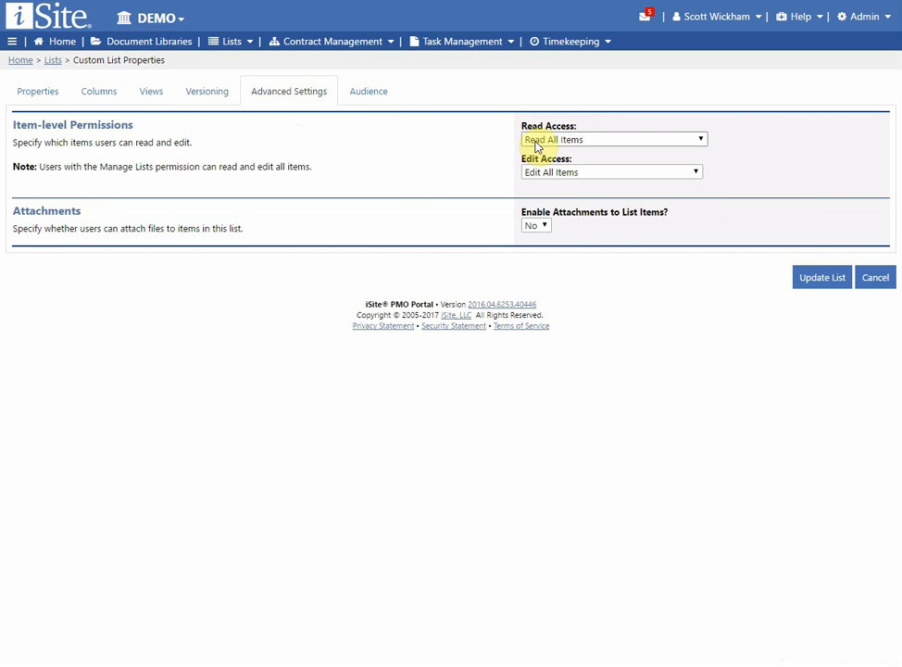
click(582, 140)
click(579, 139)
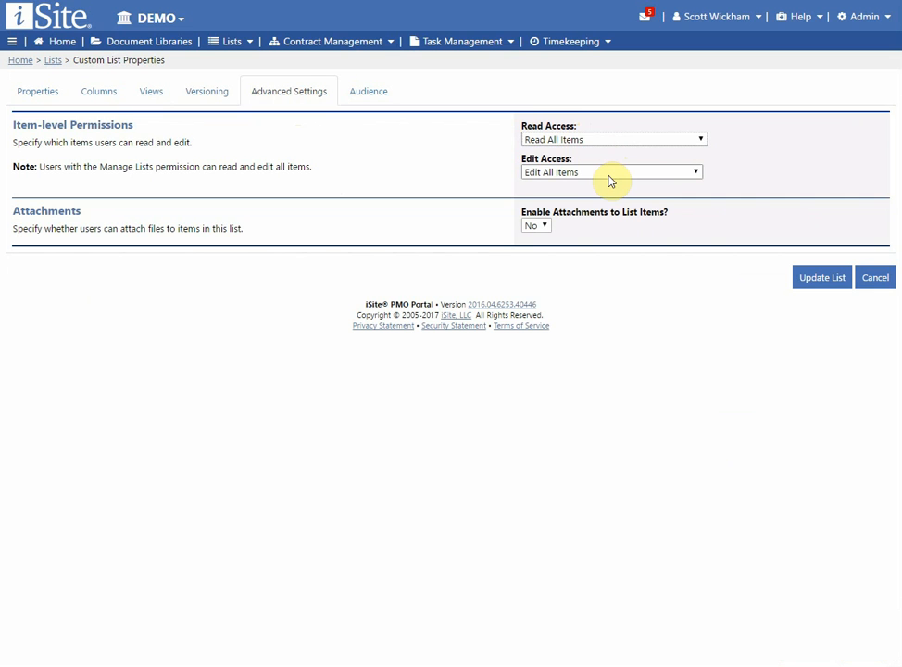
click(589, 139)
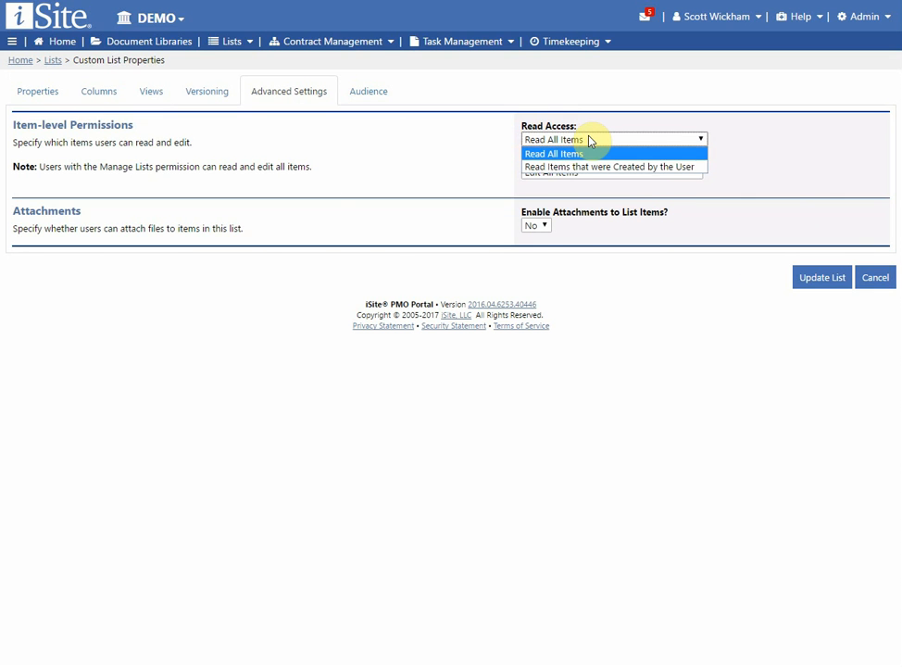
click(589, 140)
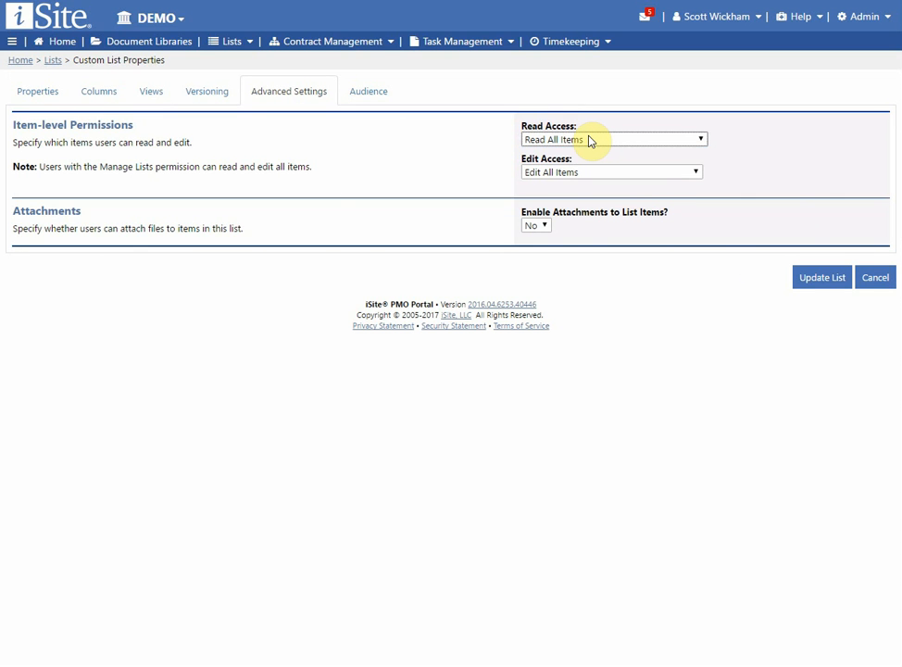
click(590, 140)
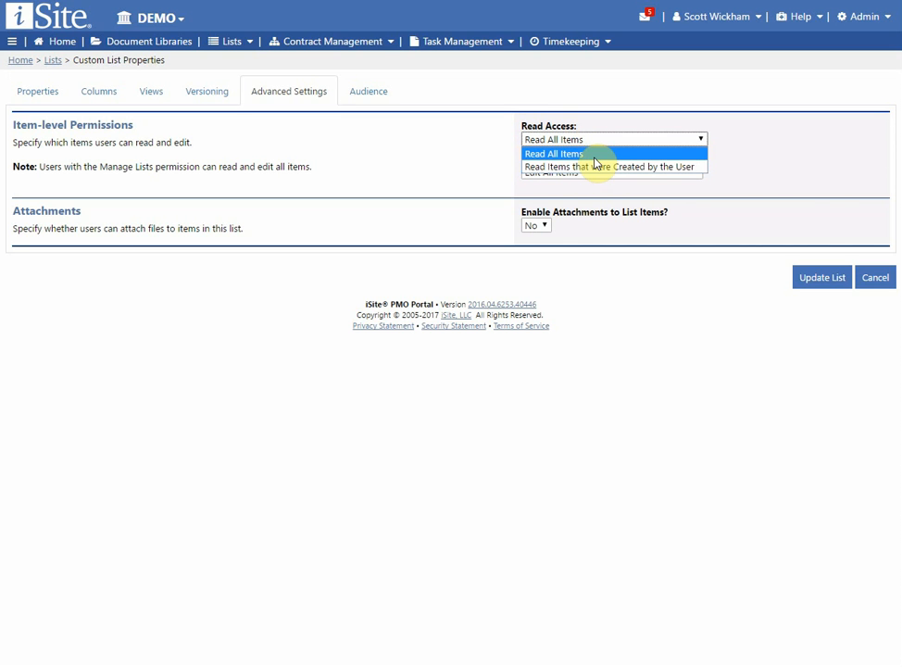
click(382, 165)
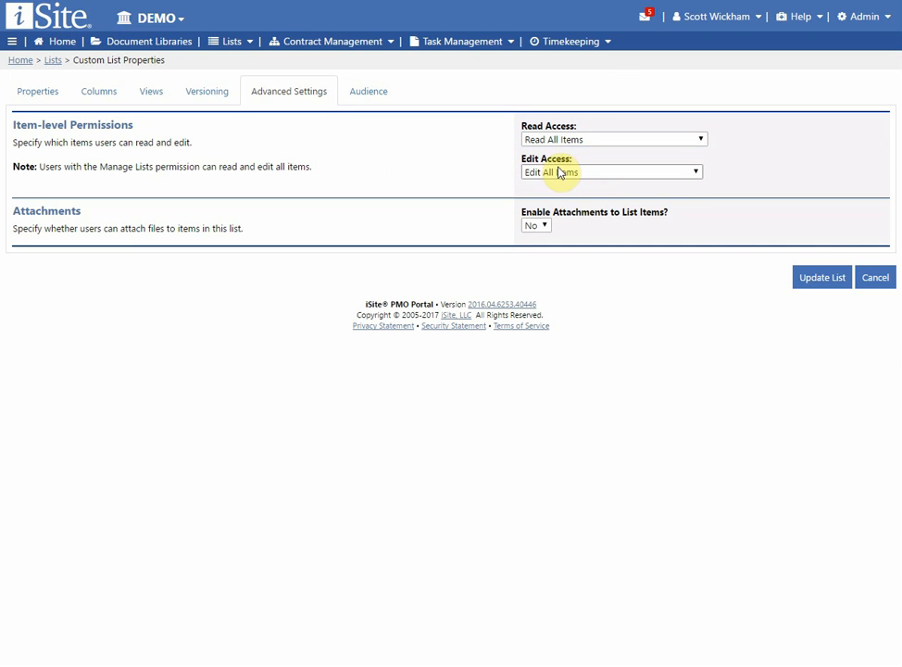
click(567, 172)
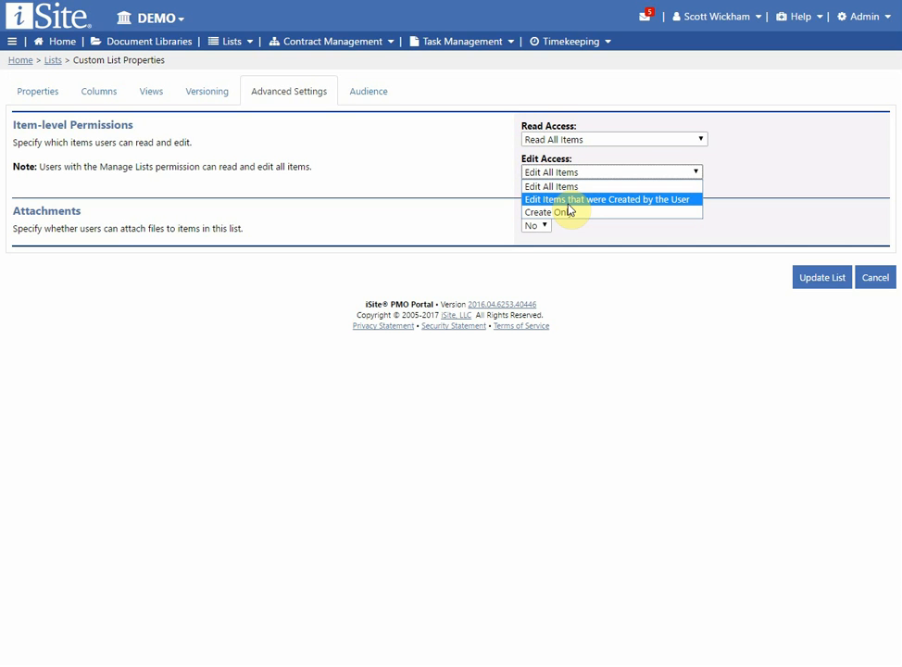
click(553, 188)
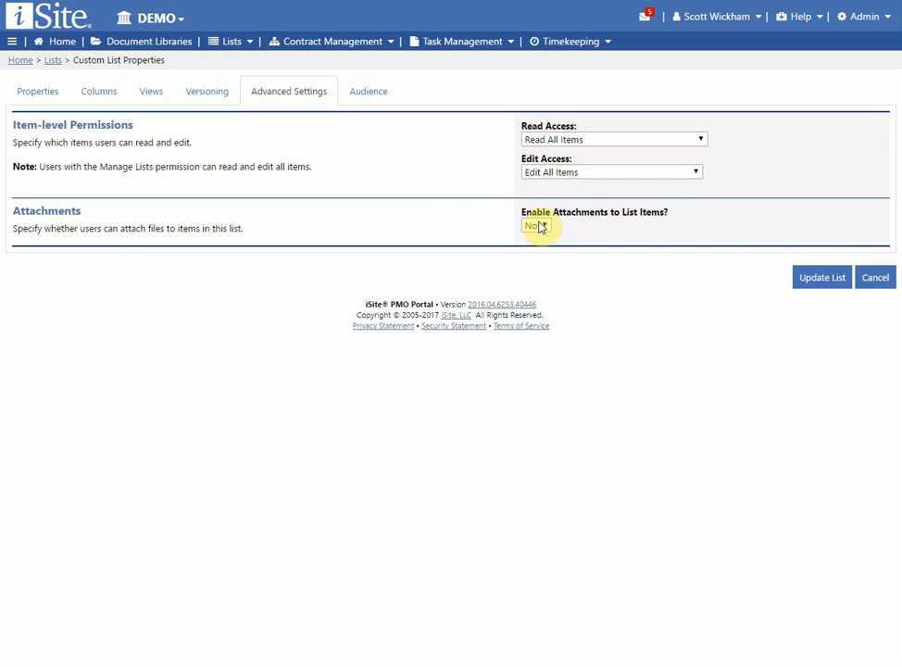
Enable attachments to list items, and update the list after reviewing its audience settings
click(543, 226)
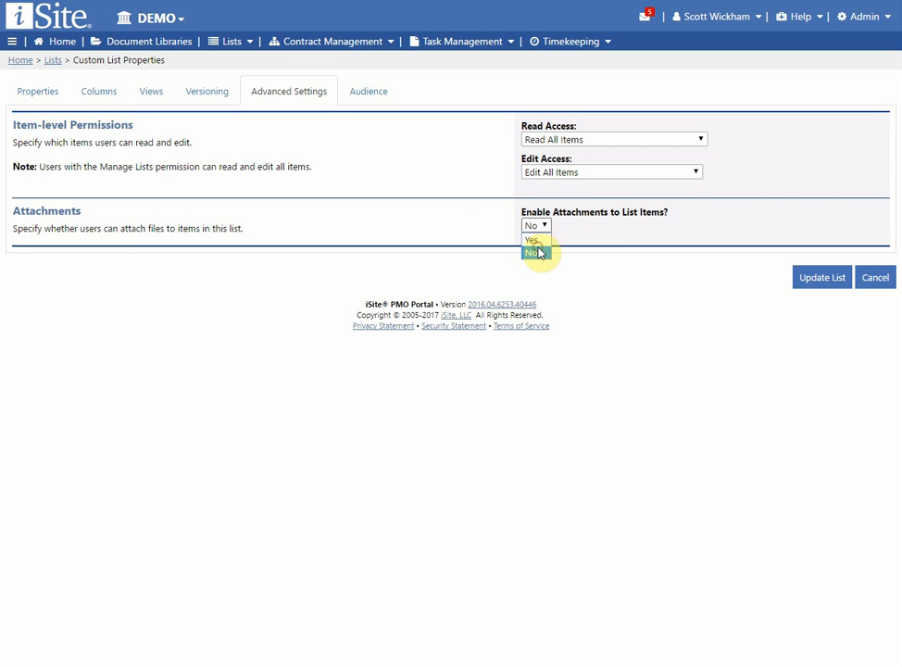
click(537, 241)
click(366, 104)
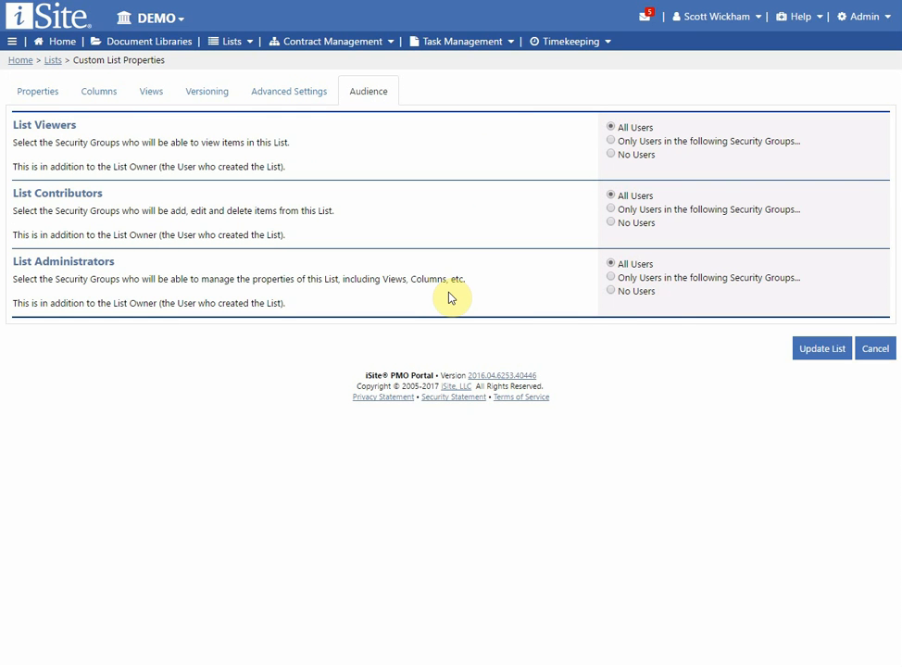
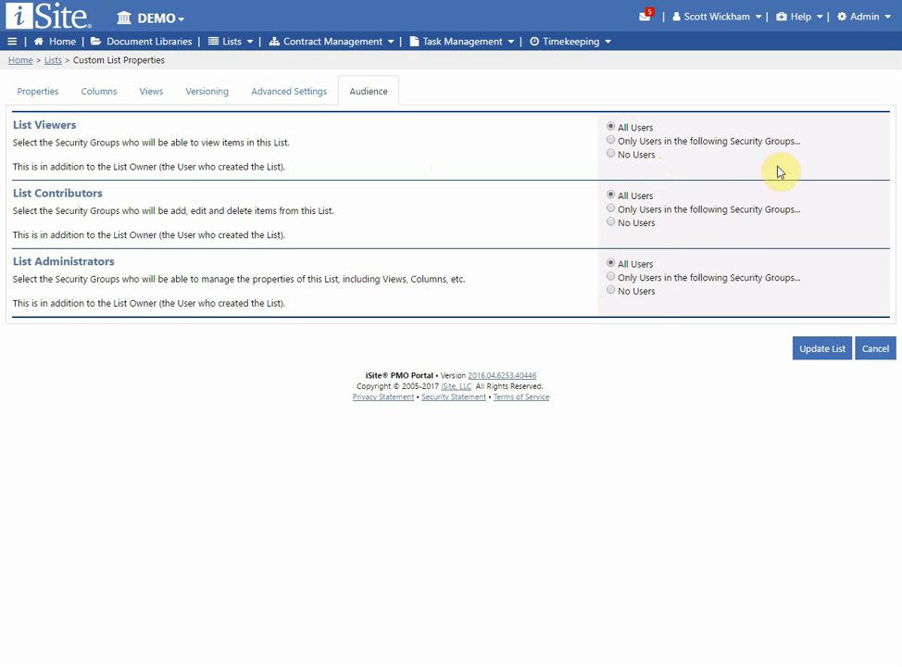
click(827, 353)
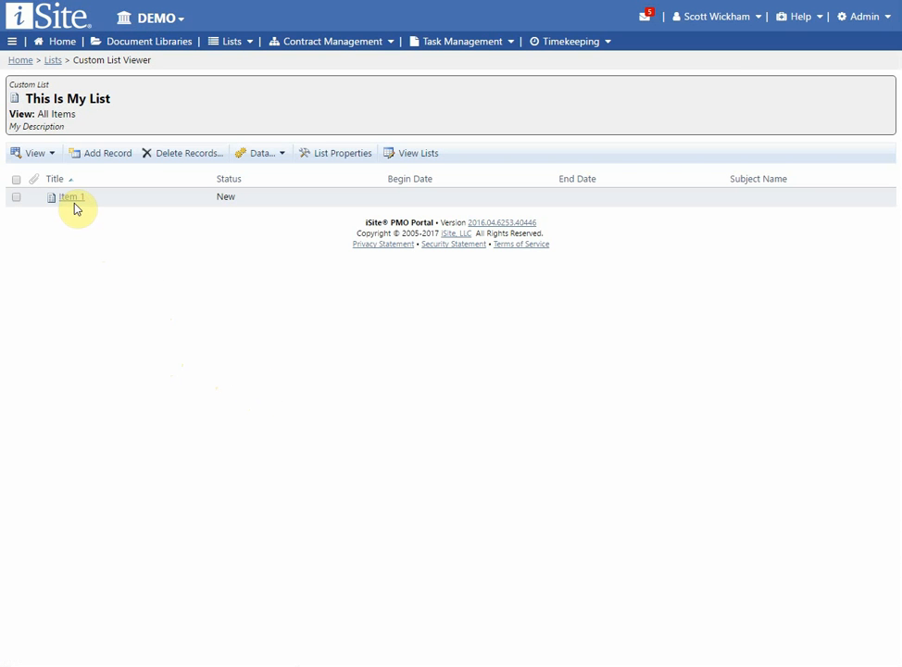
Look at the blank form for a new record, close it unsaved, and display the list in the All Items view
click(112, 161)
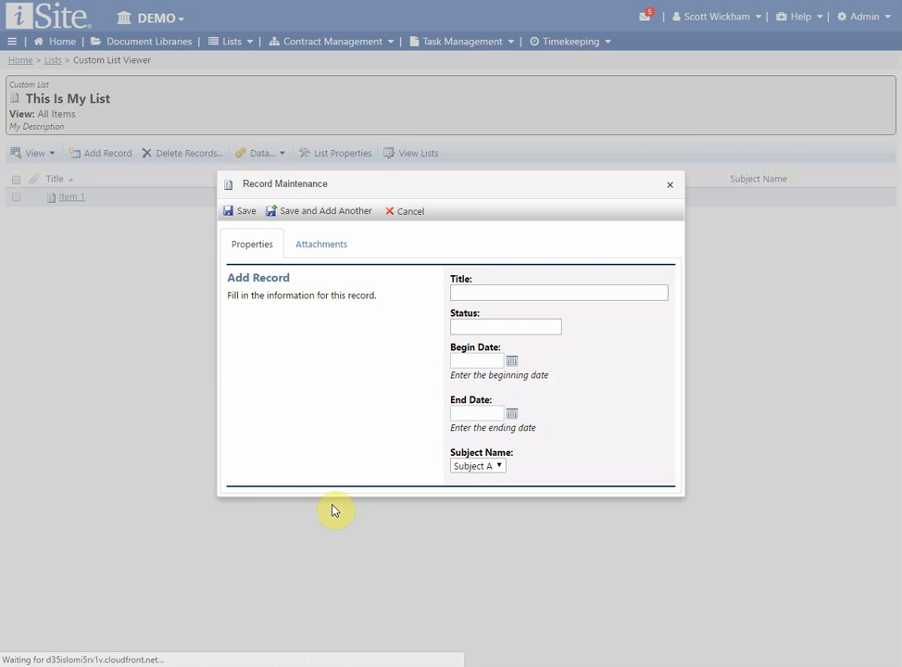
click(670, 184)
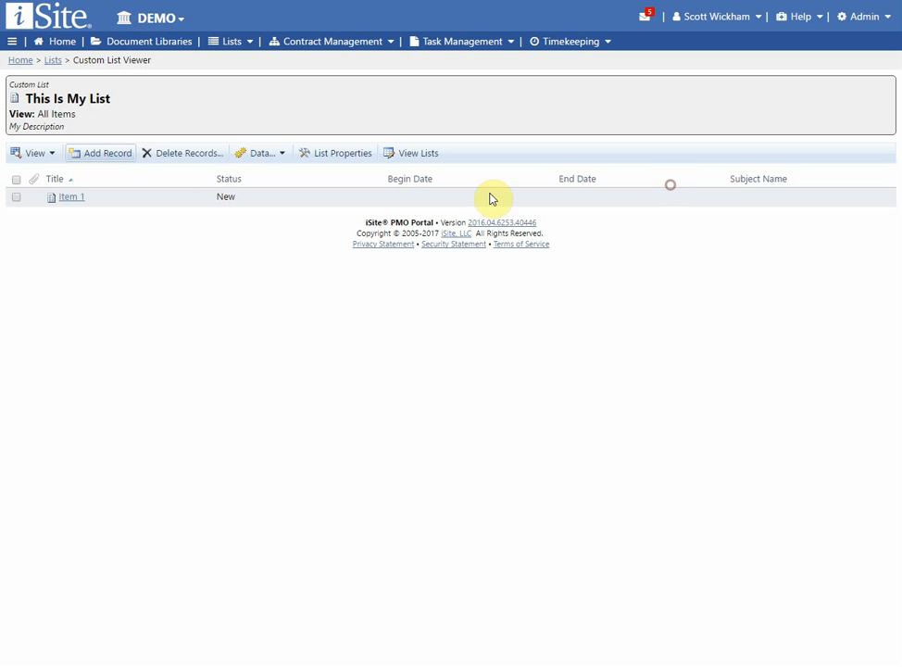
click(44, 160)
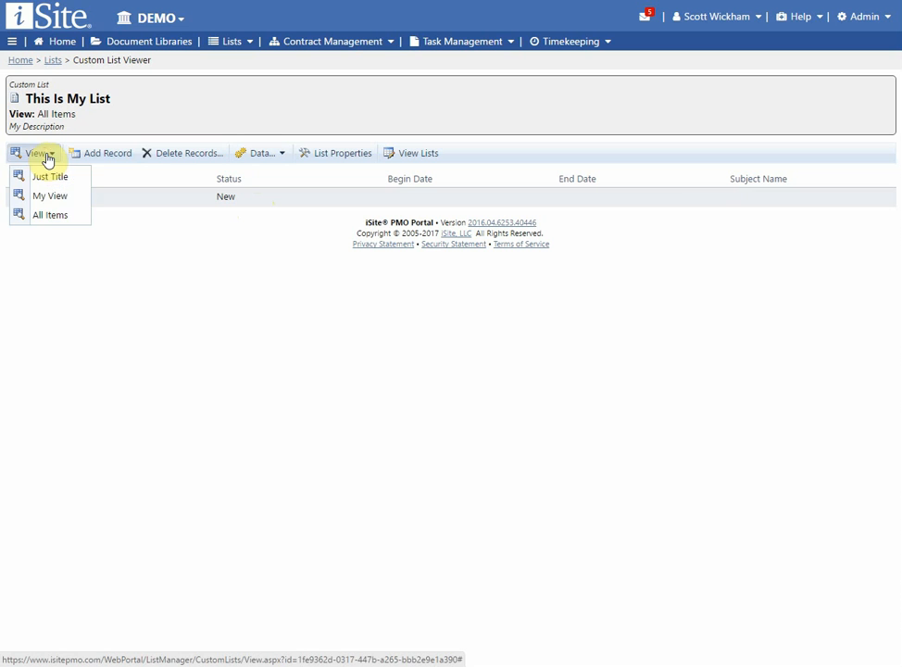
click(59, 218)
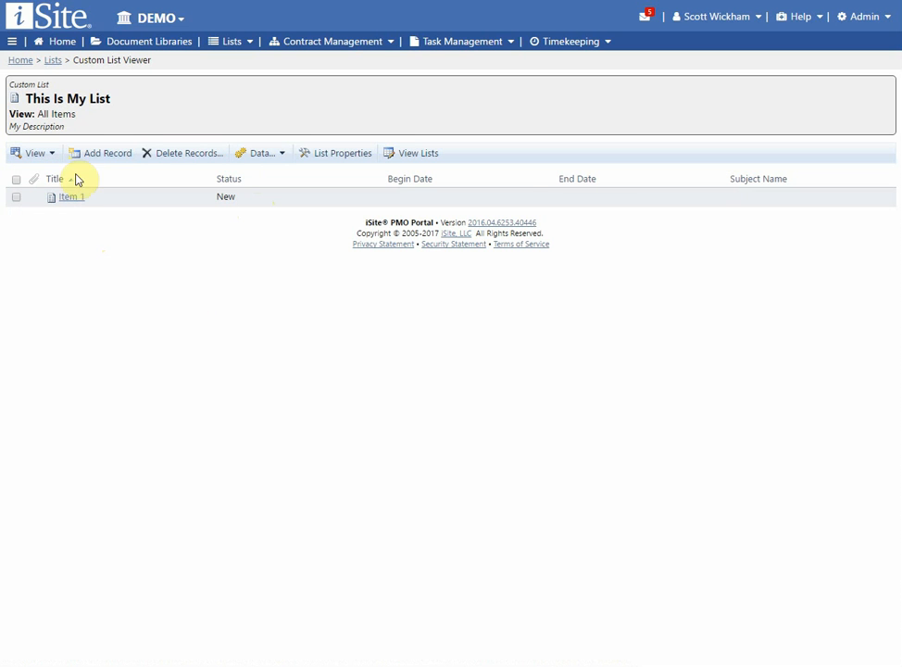
drag(75, 112, 42, 123)
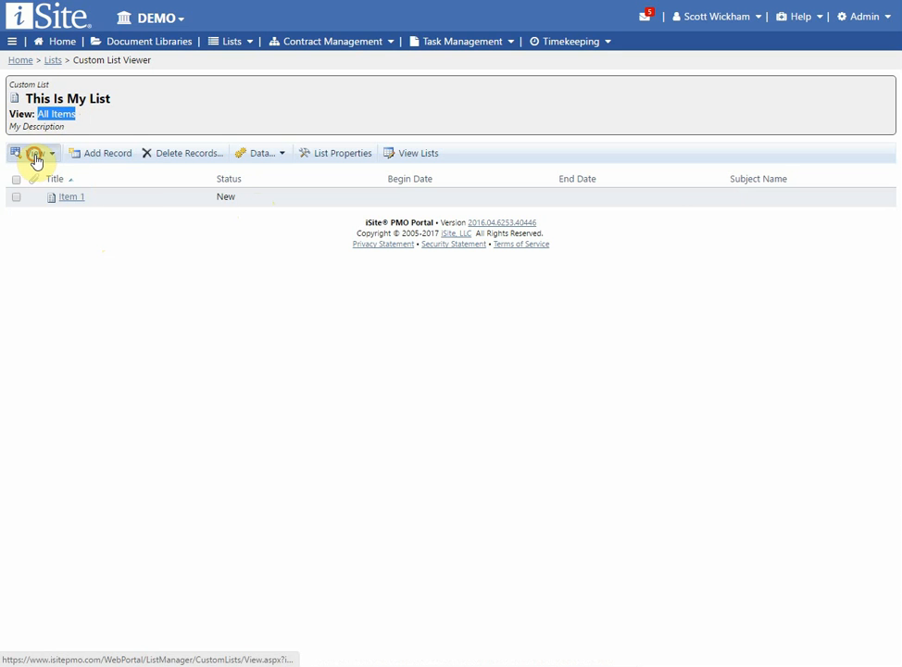
Switch the list to the Just Title view and inspect which fields Item 1's record form offers, closing it without changes
click(34, 155)
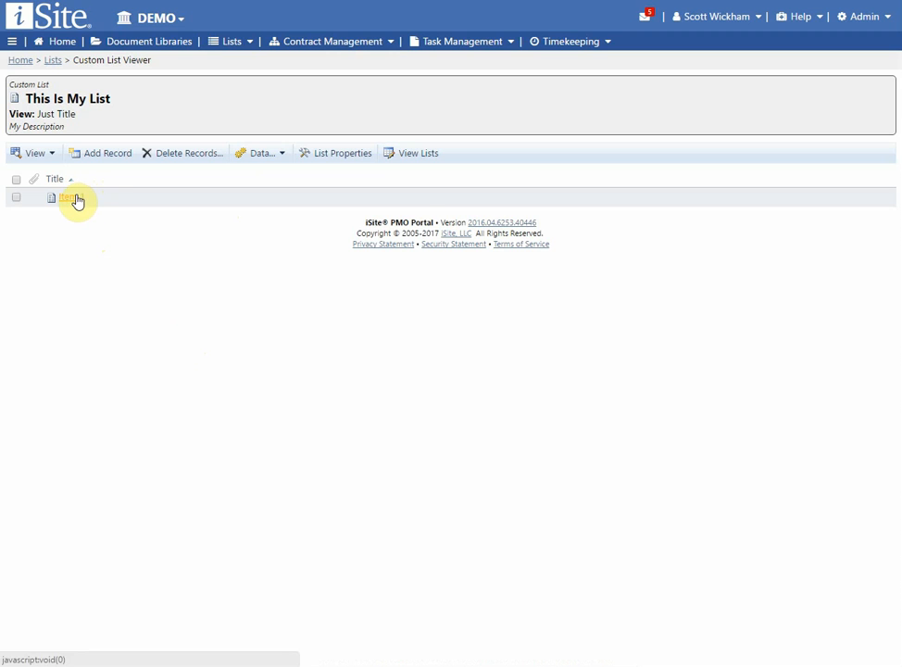
click(76, 199)
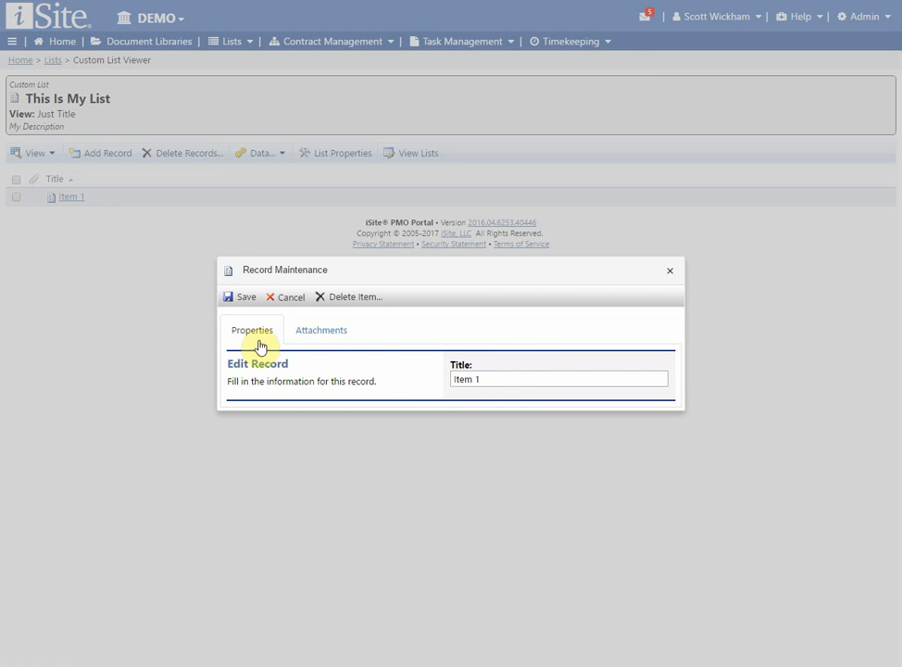
drag(494, 379, 441, 377)
click(515, 376)
drag(517, 378, 441, 370)
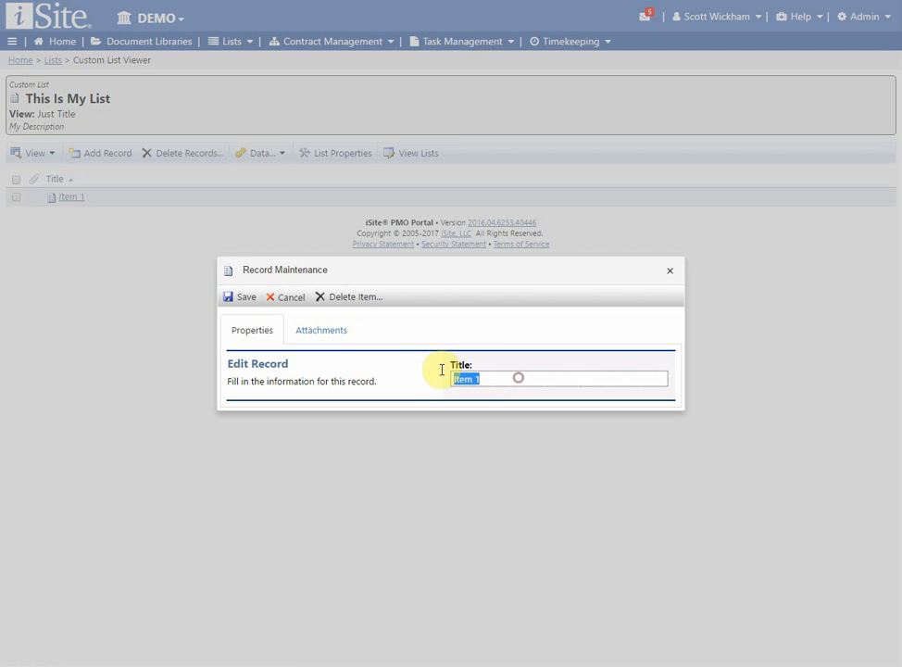
click(509, 374)
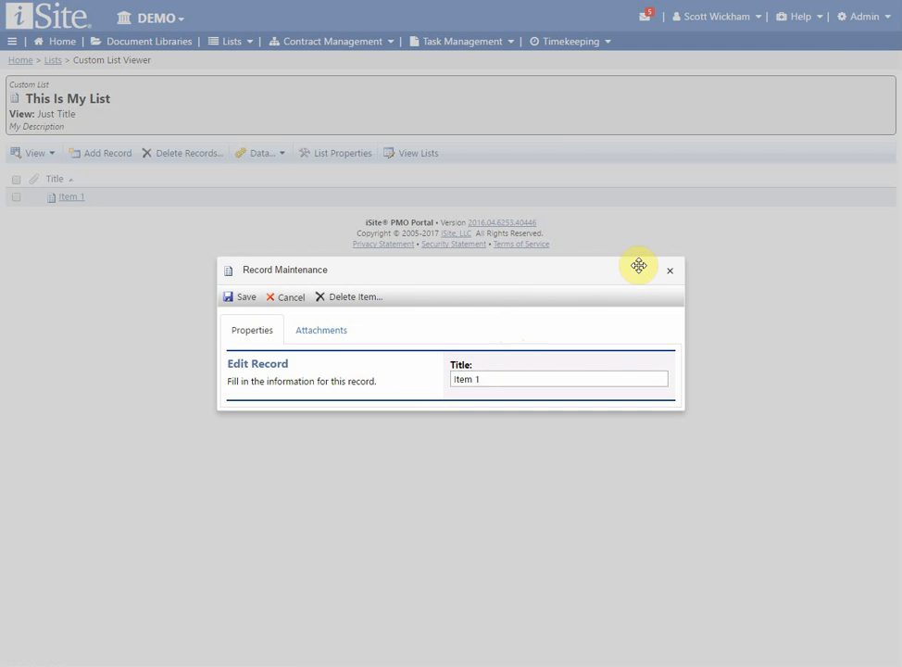
click(669, 270)
Switch the list to My View and inspect the fields in Item 1's record form, closing it without changes
click(36, 165)
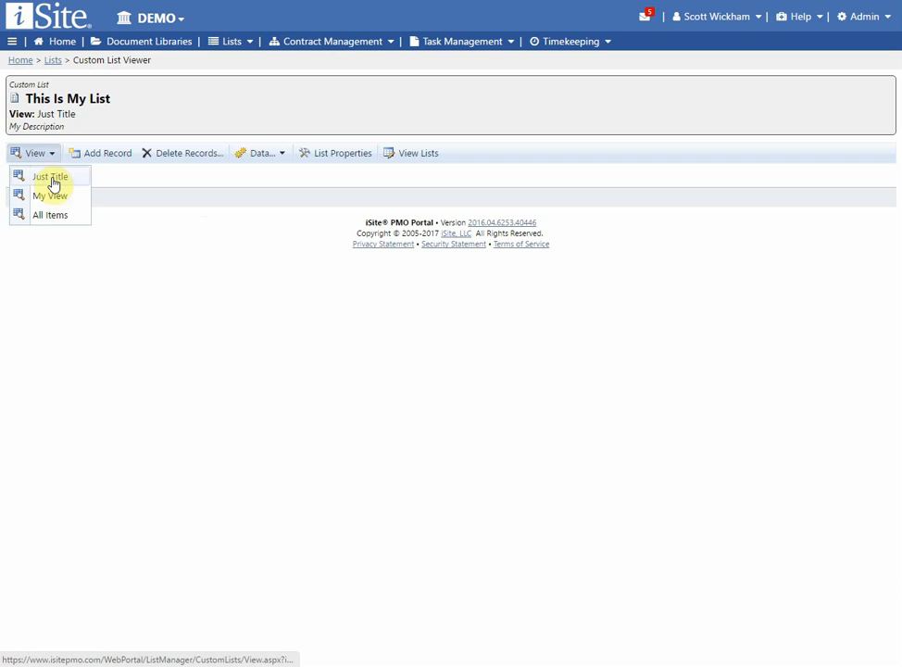
click(58, 196)
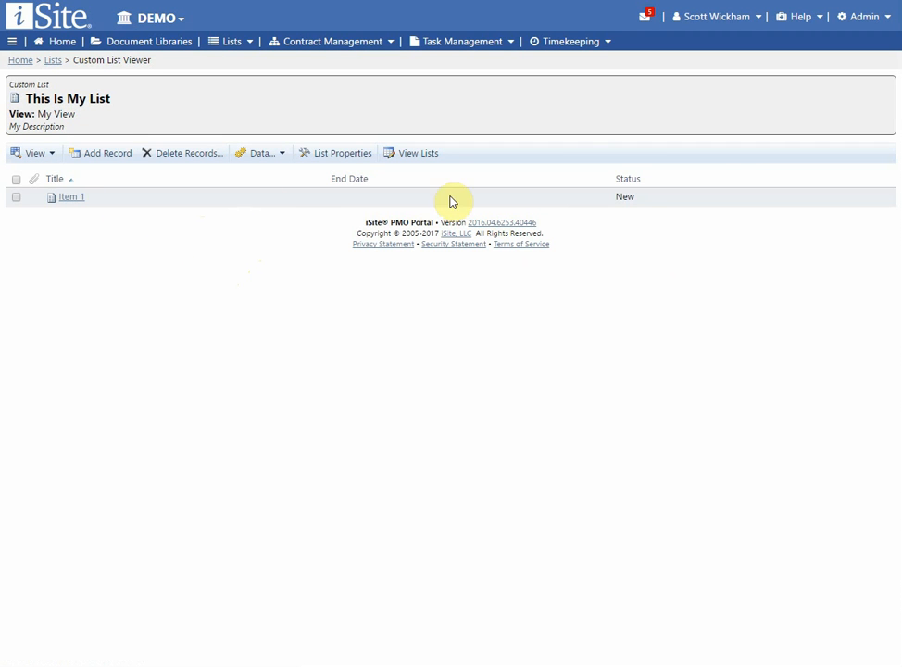
click(72, 198)
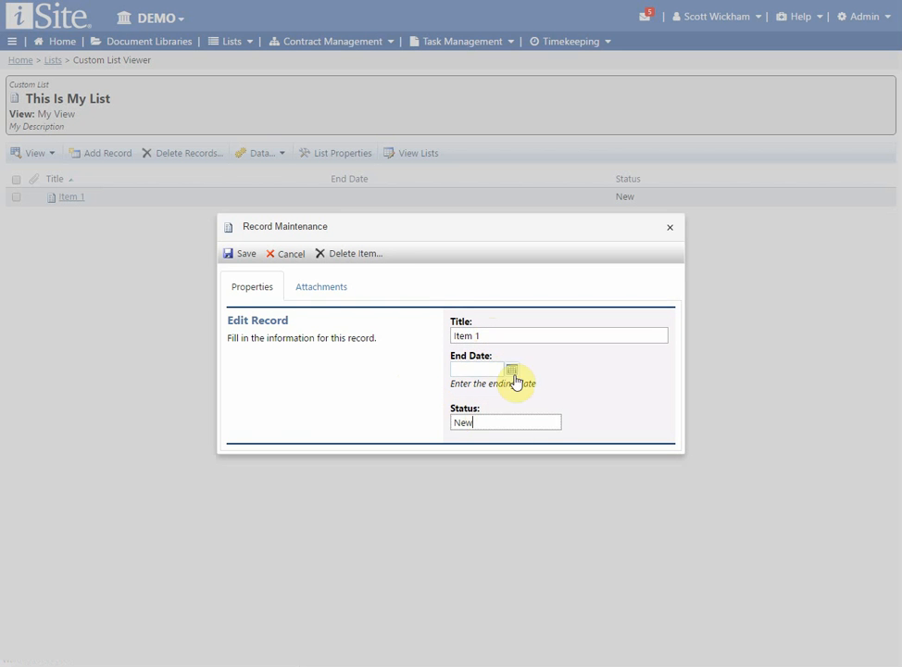
drag(542, 386, 451, 393)
click(452, 389)
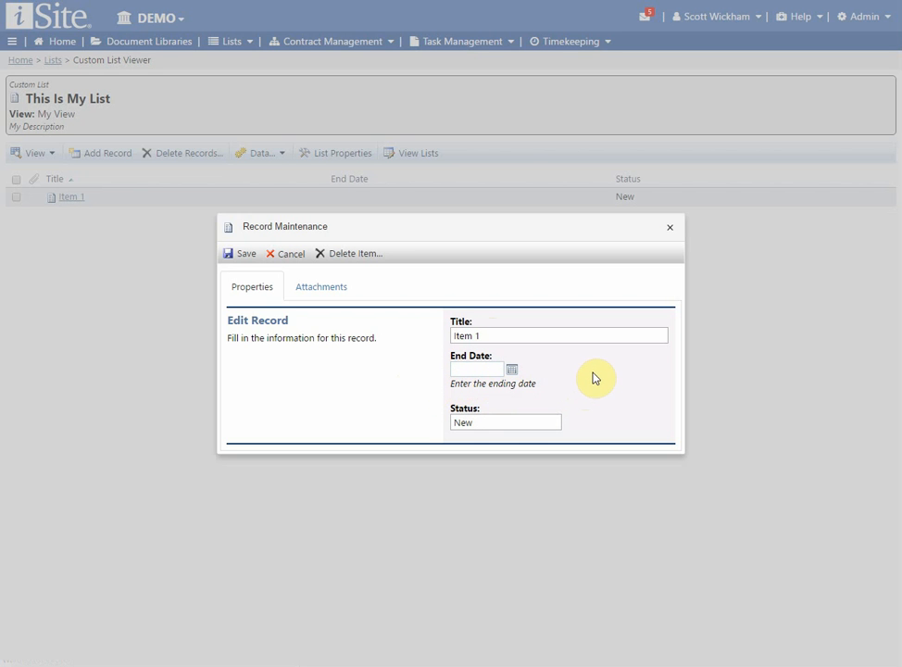
click(672, 228)
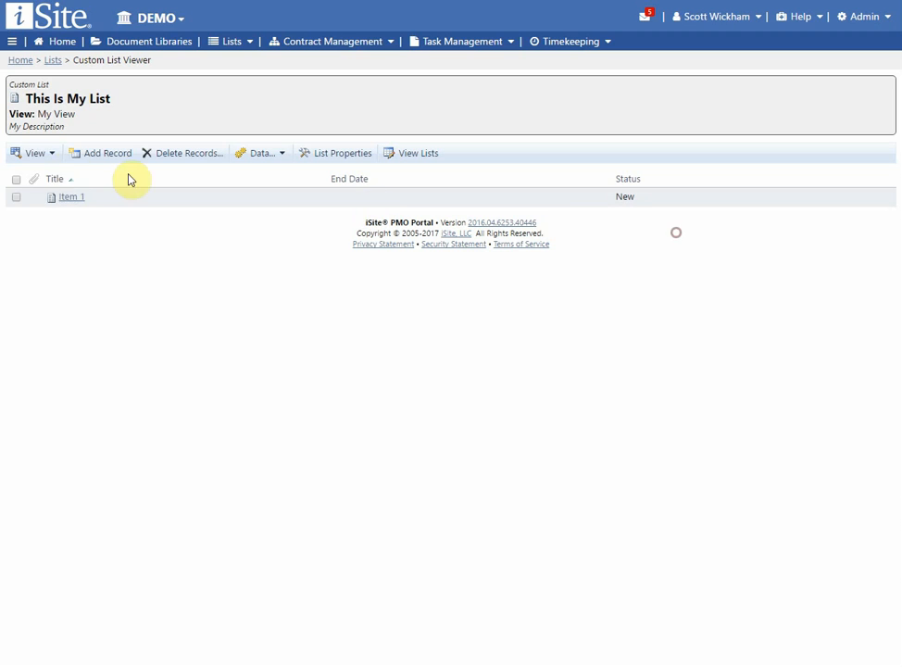
Return to the All Items view, open Item 1 for editing, and set its Begin Date to 2/22/2017
click(38, 155)
click(56, 215)
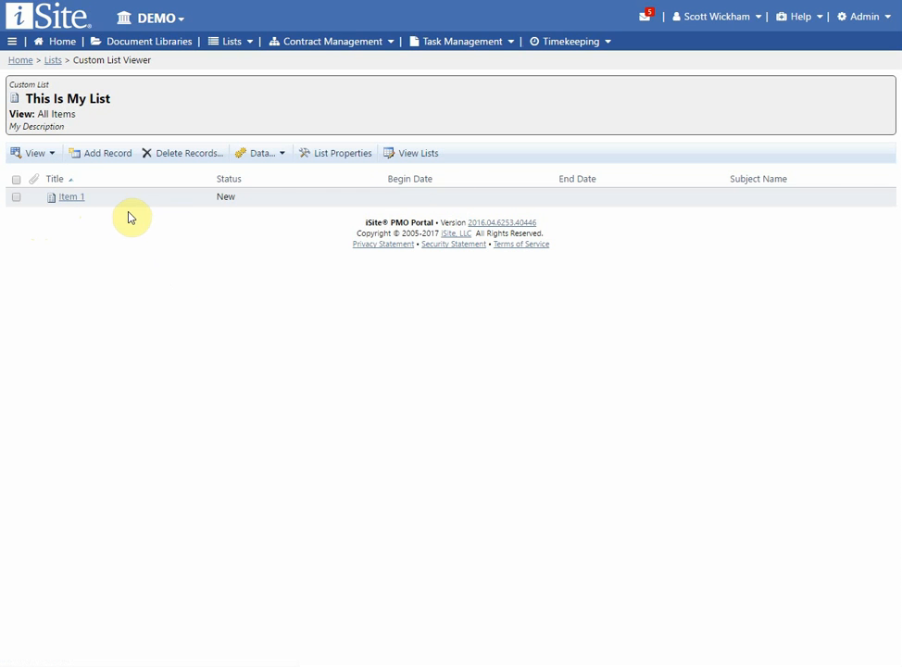
click(70, 198)
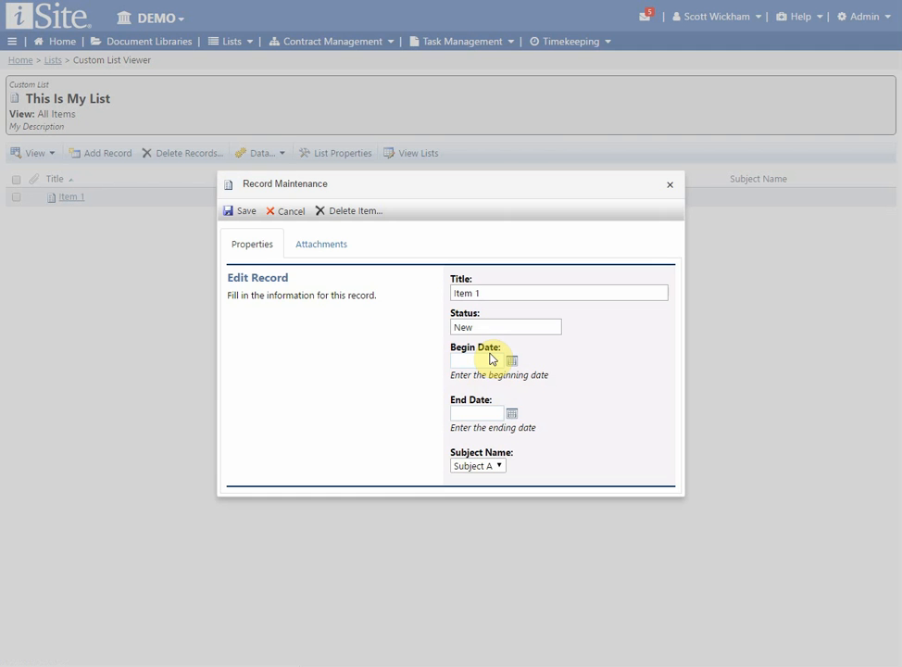
click(481, 358)
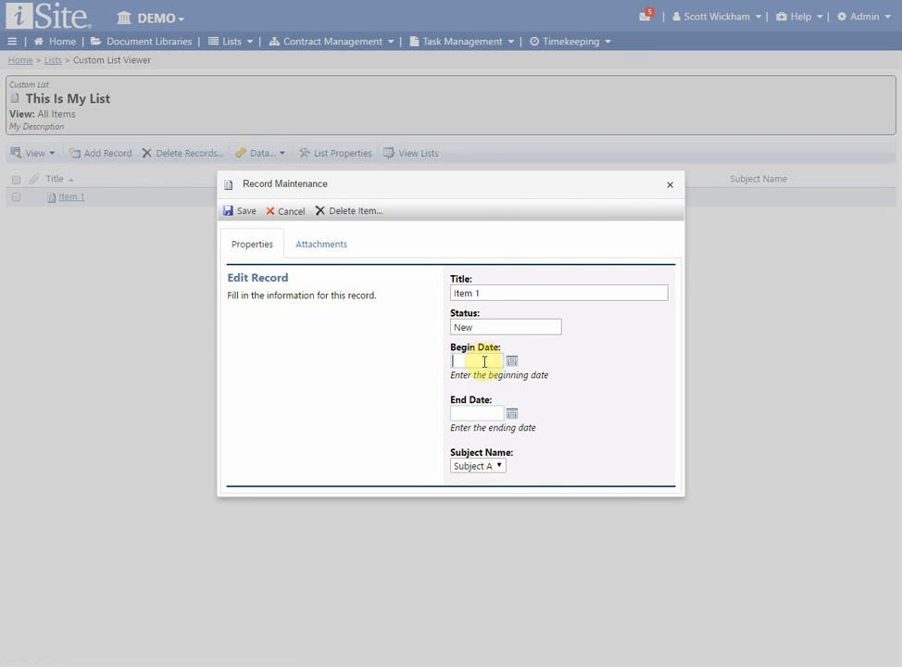
click(513, 361)
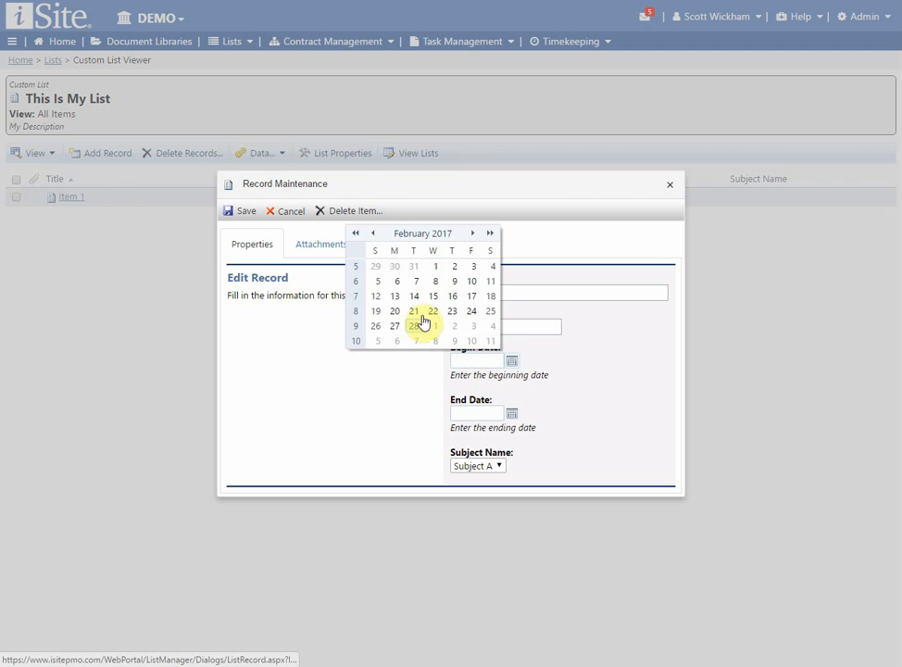
click(433, 311)
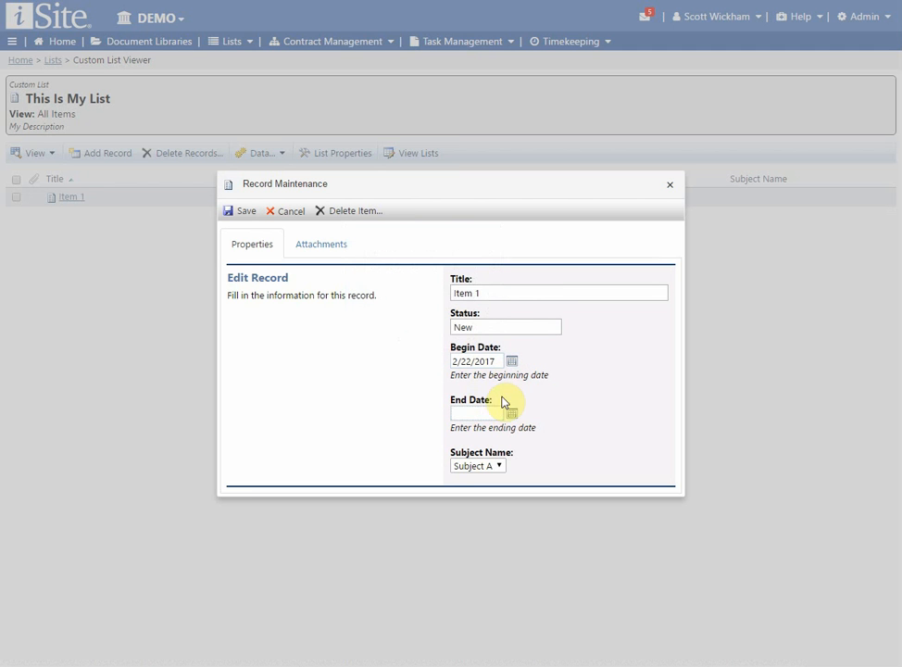
Set Item 1's End Date to 3/31/2017 and its Subject Name to Subject B, and save the record
click(510, 414)
click(473, 286)
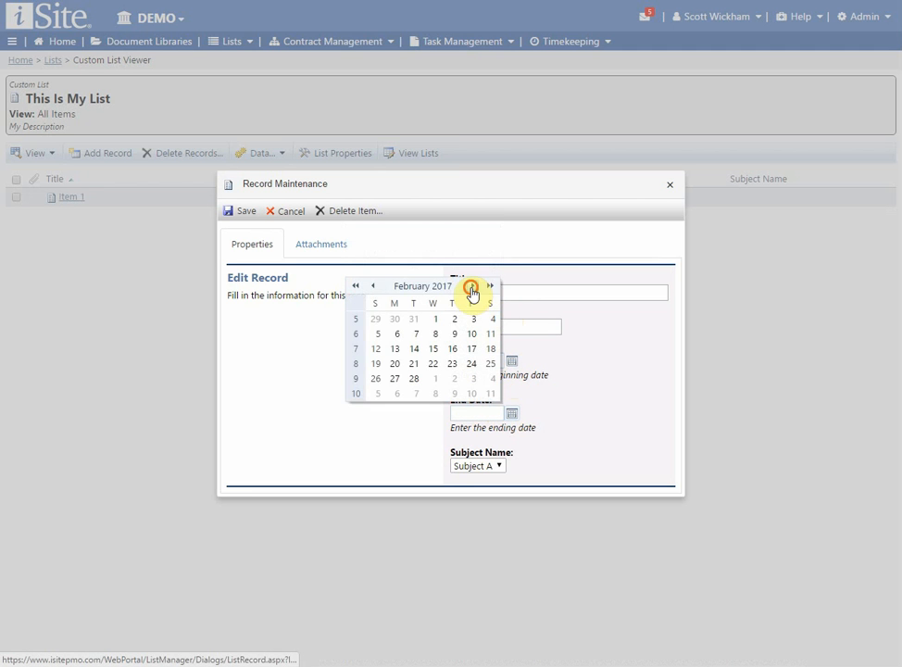
click(472, 379)
click(478, 466)
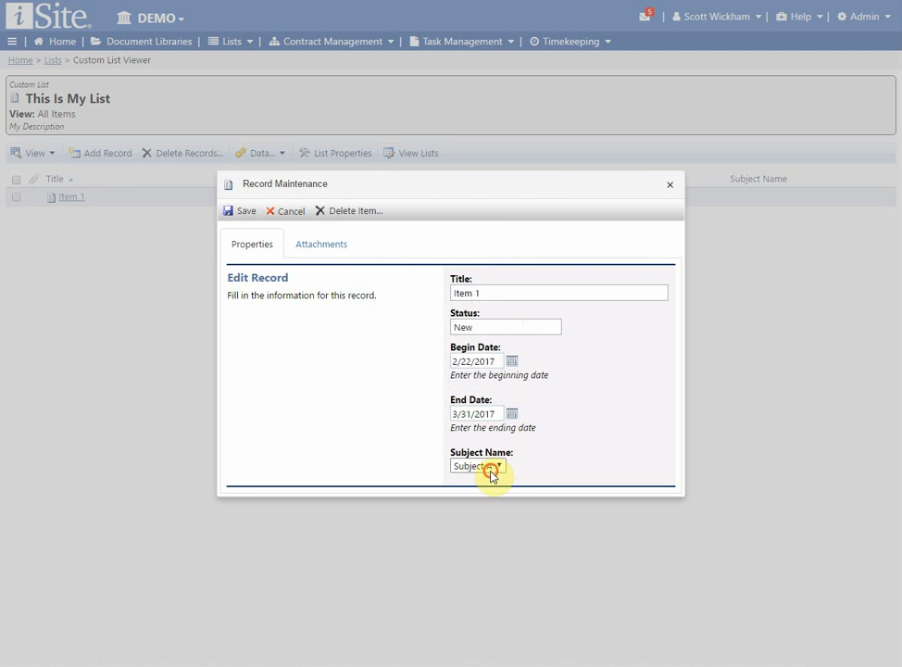
click(482, 501)
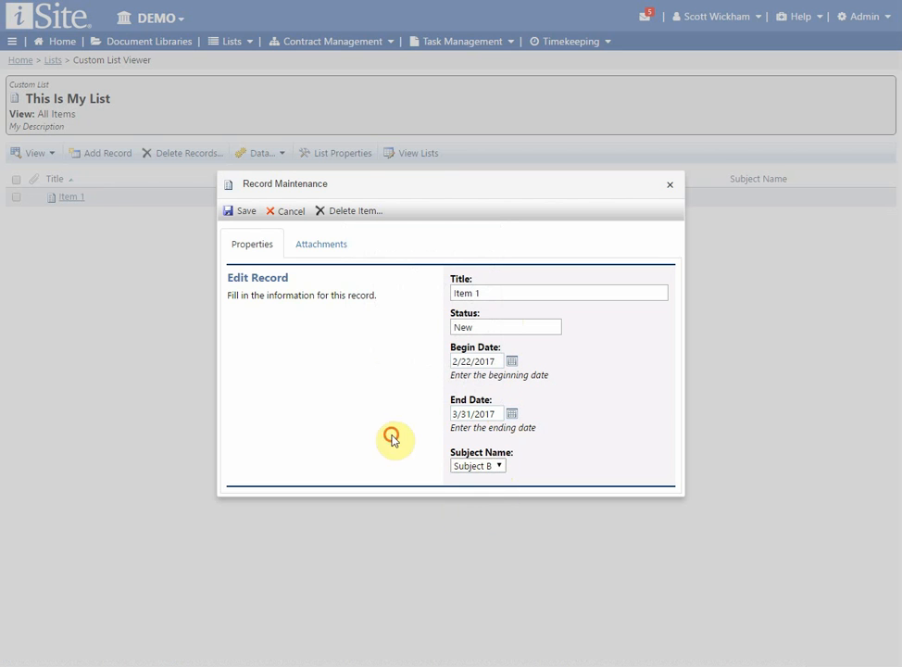
click(243, 211)
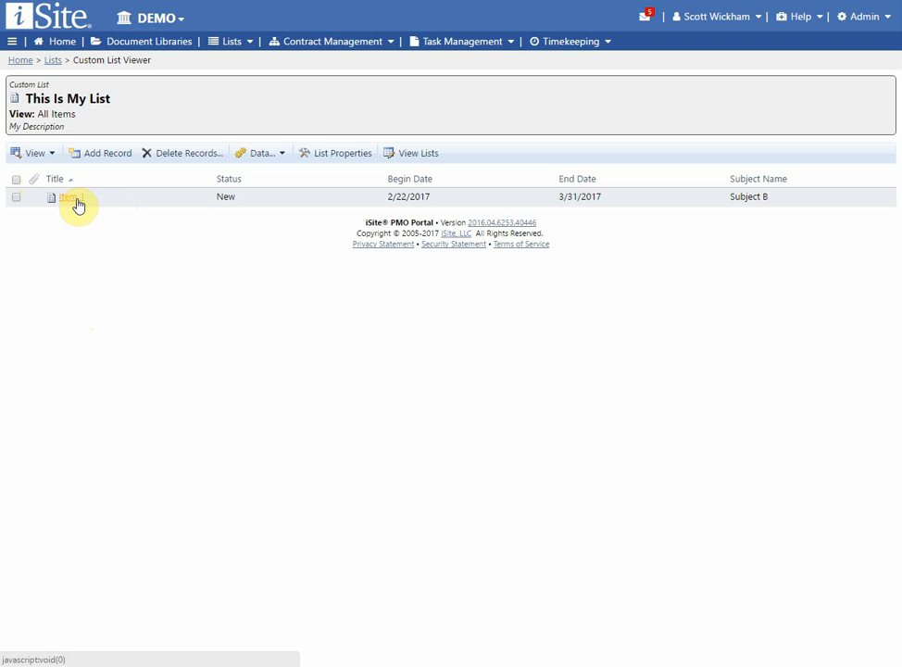
Attach the file deleteme.docx to the Item 1 record and save the record
click(79, 206)
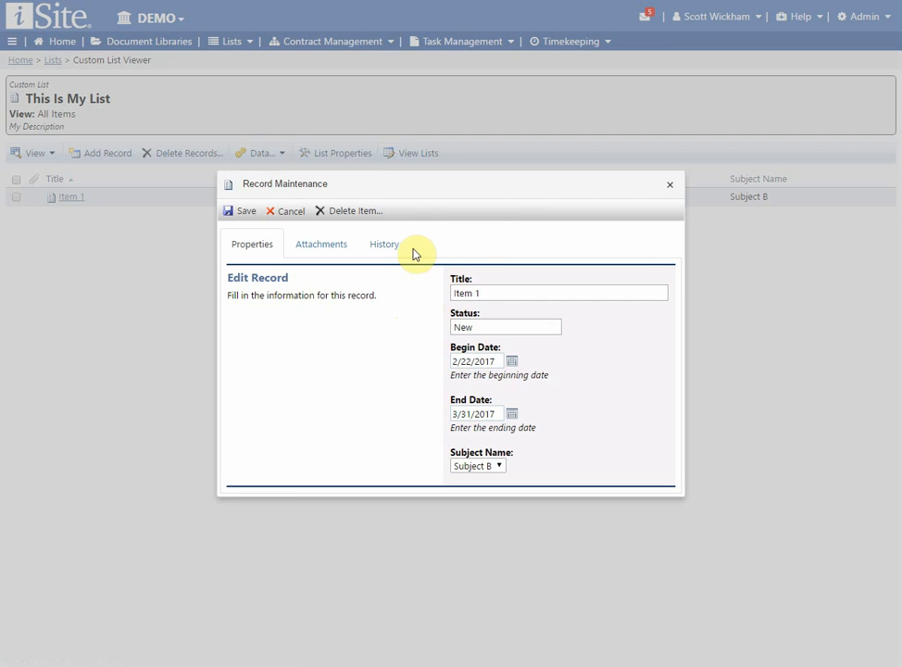
click(330, 250)
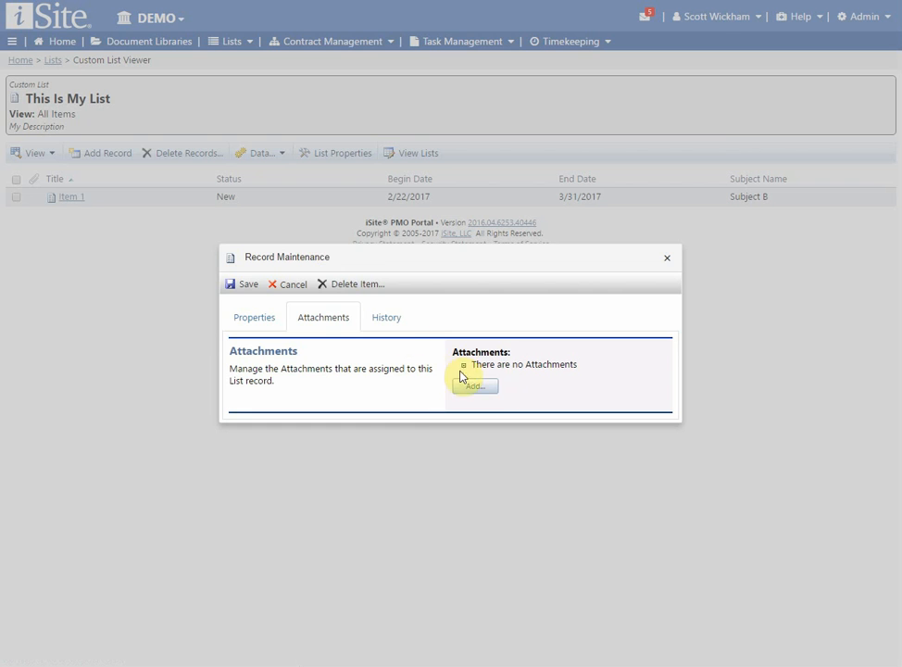
click(491, 390)
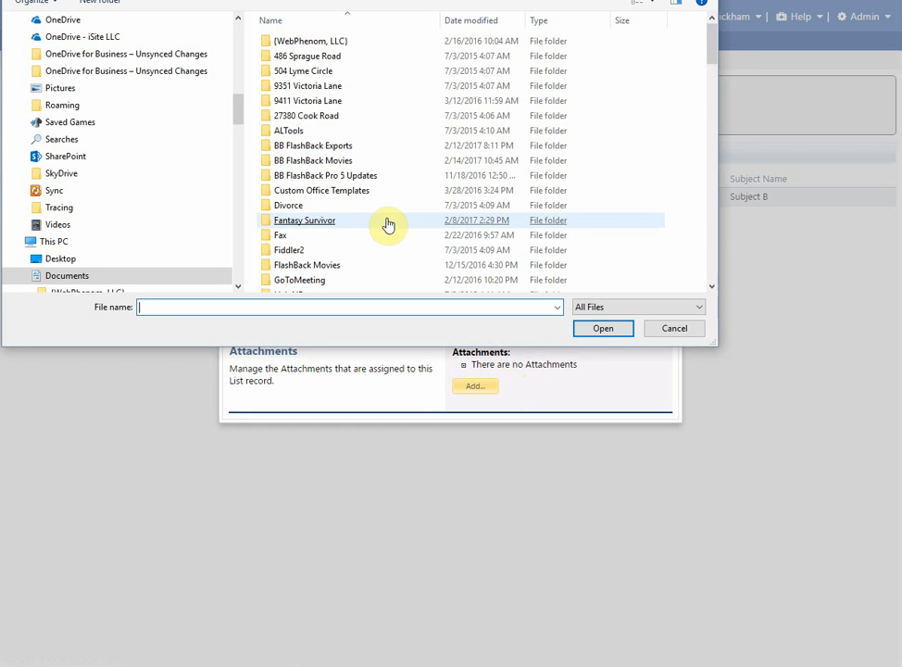
text(delete)
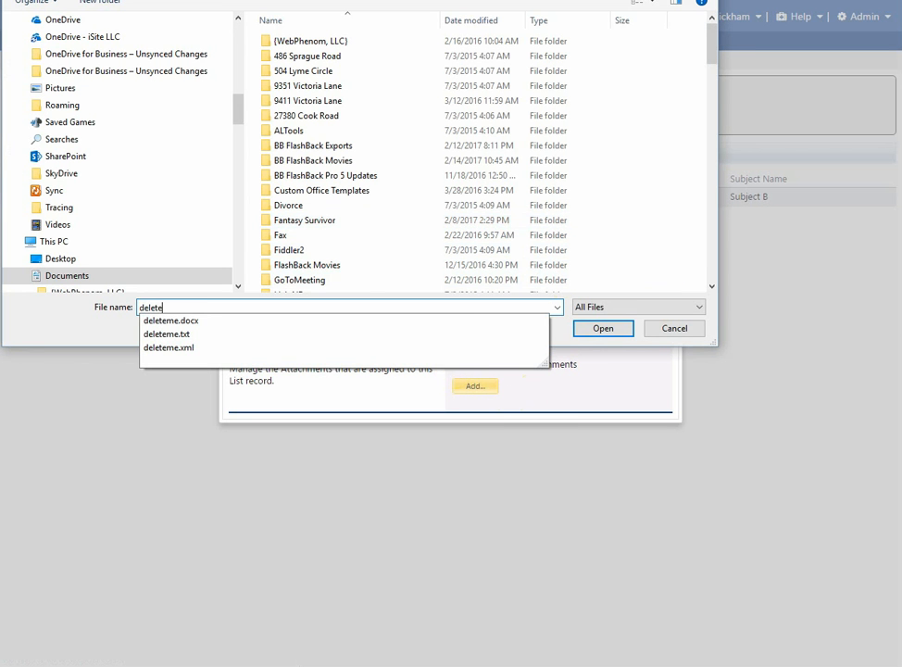
click(210, 323)
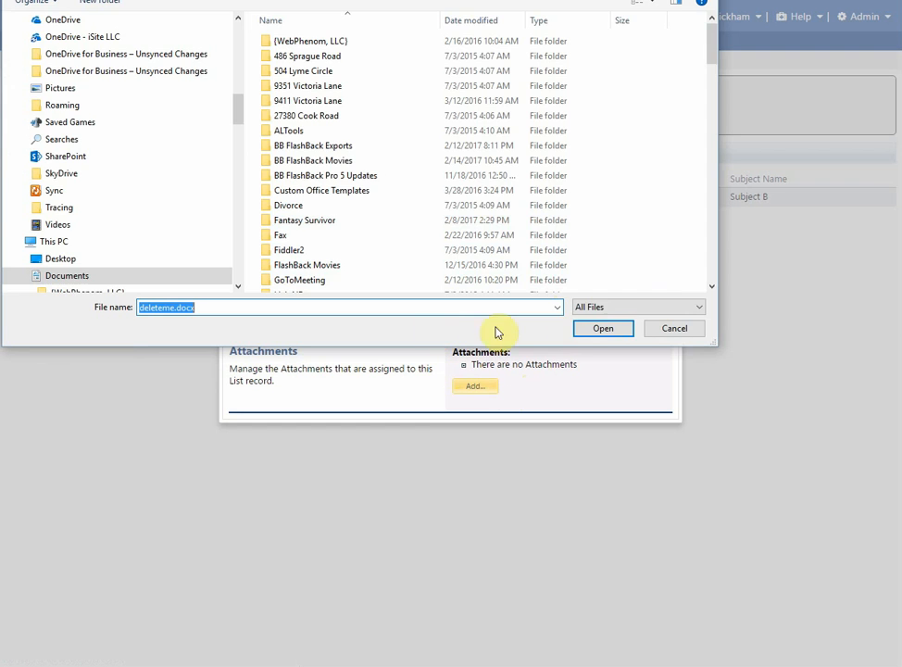
click(596, 328)
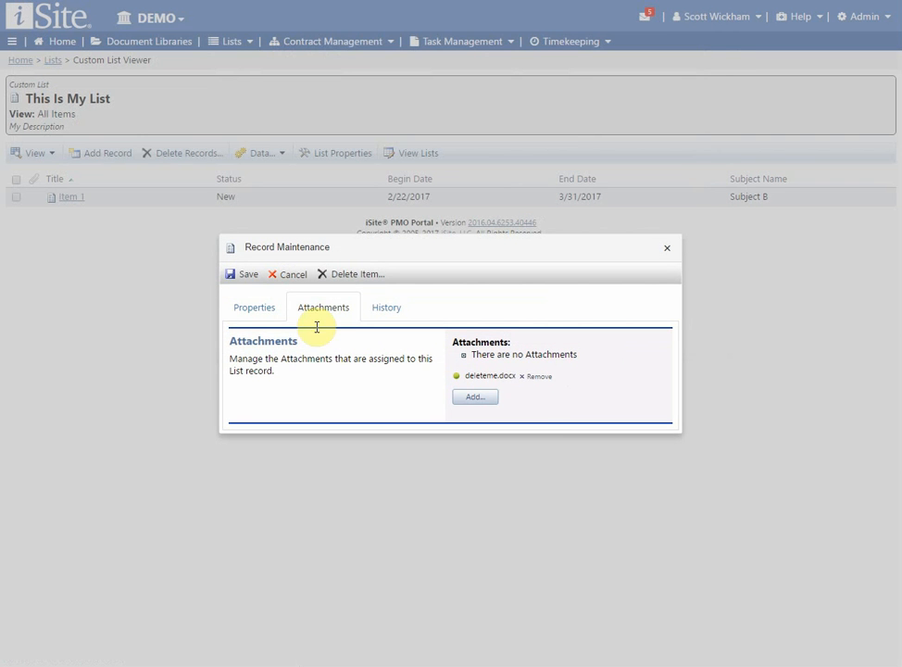
click(264, 275)
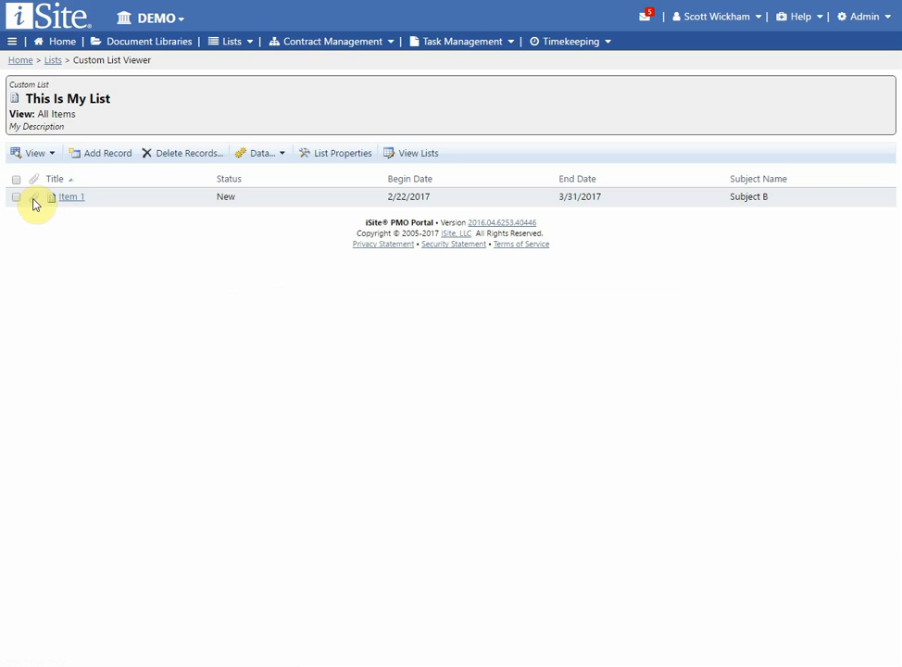
Reopen Item 1 and inspect its attachments, closing the record without changes
click(67, 199)
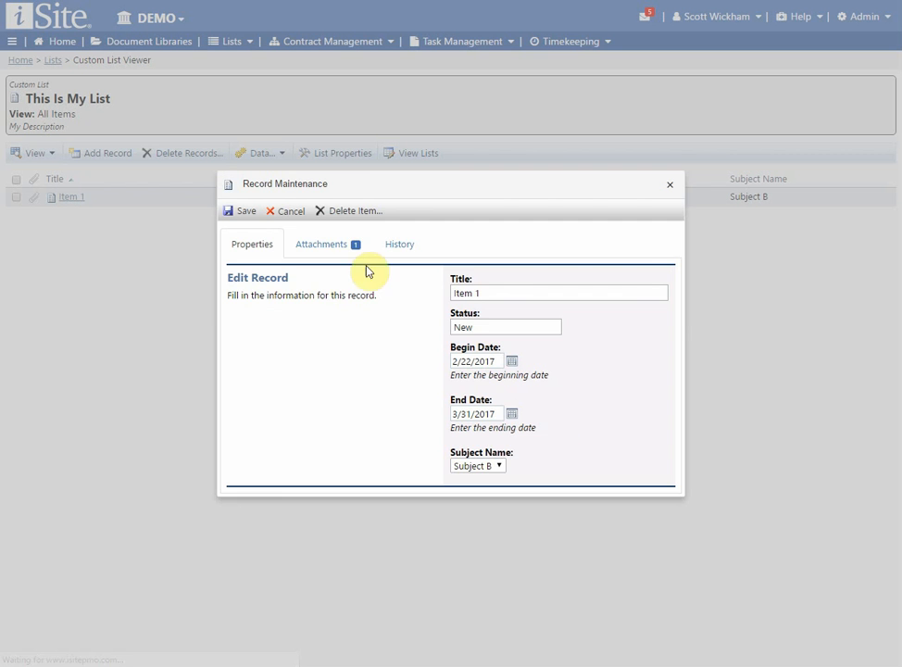
click(341, 250)
click(272, 322)
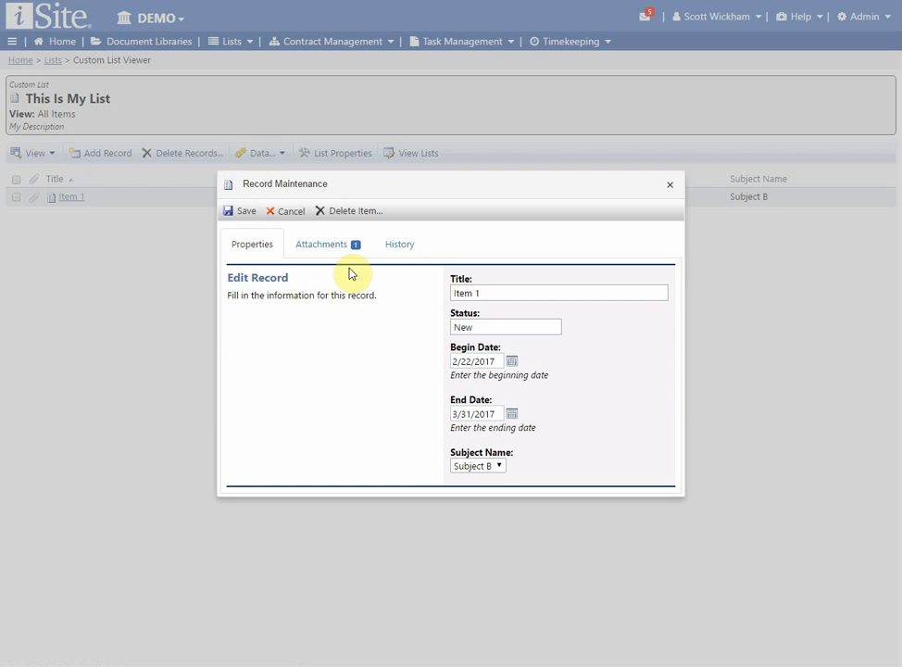
click(340, 251)
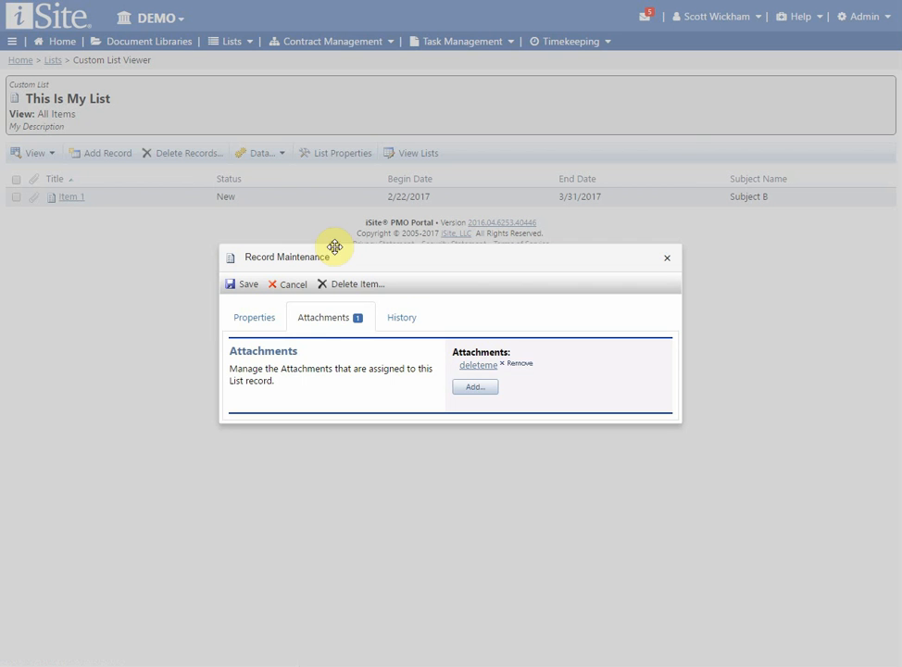
click(505, 366)
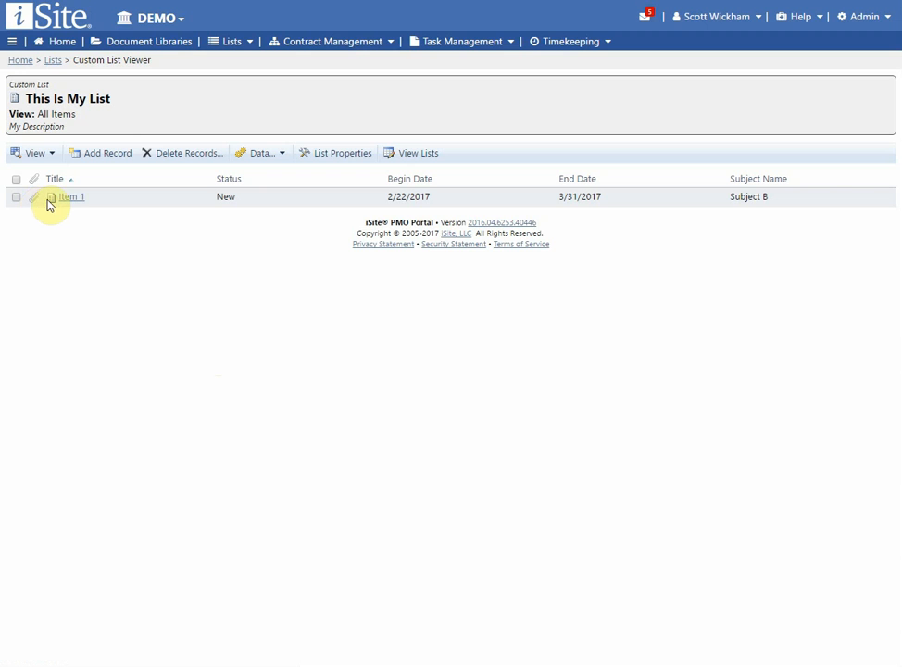
Review the version history of the Item 1 record and close the record
click(81, 199)
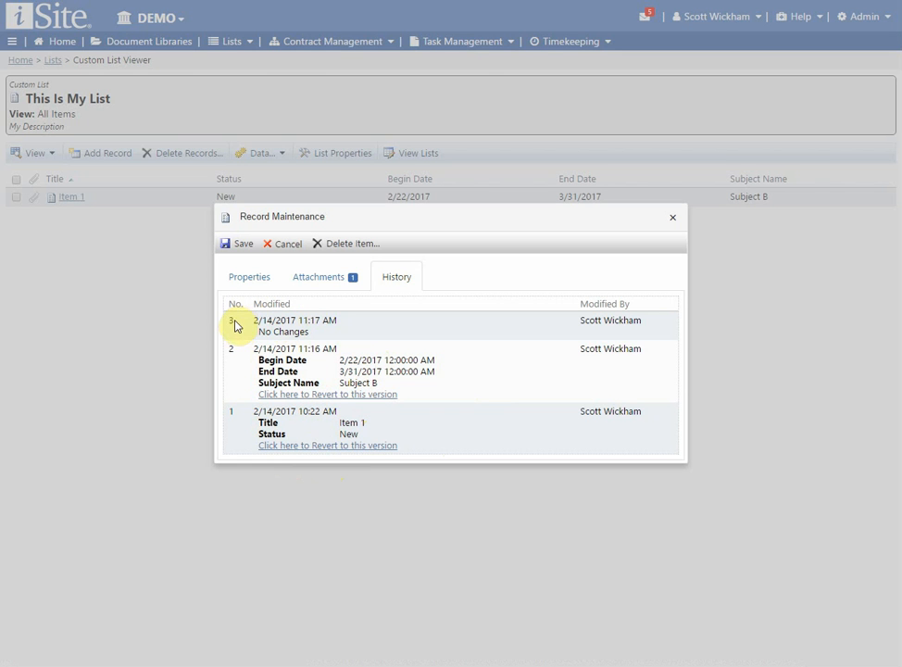
mouse_move(265, 331)
mouse_down()
mouse_move(314, 333)
mouse_move(257, 322)
mouse_up()
click(315, 333)
click(257, 321)
click(304, 330)
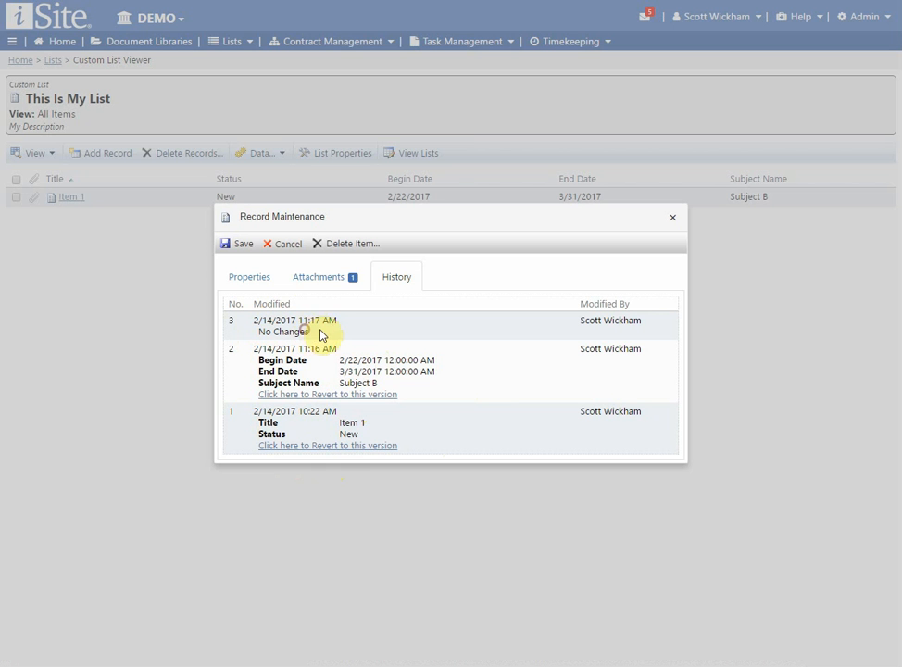
click(247, 246)
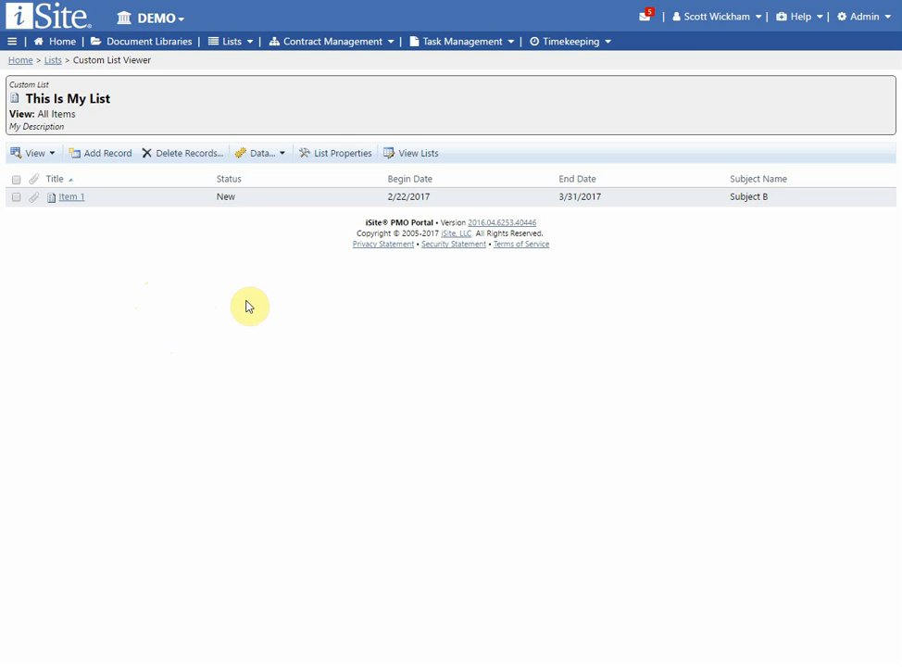
Export the records of This Is My List to a spreadsheet file
click(282, 156)
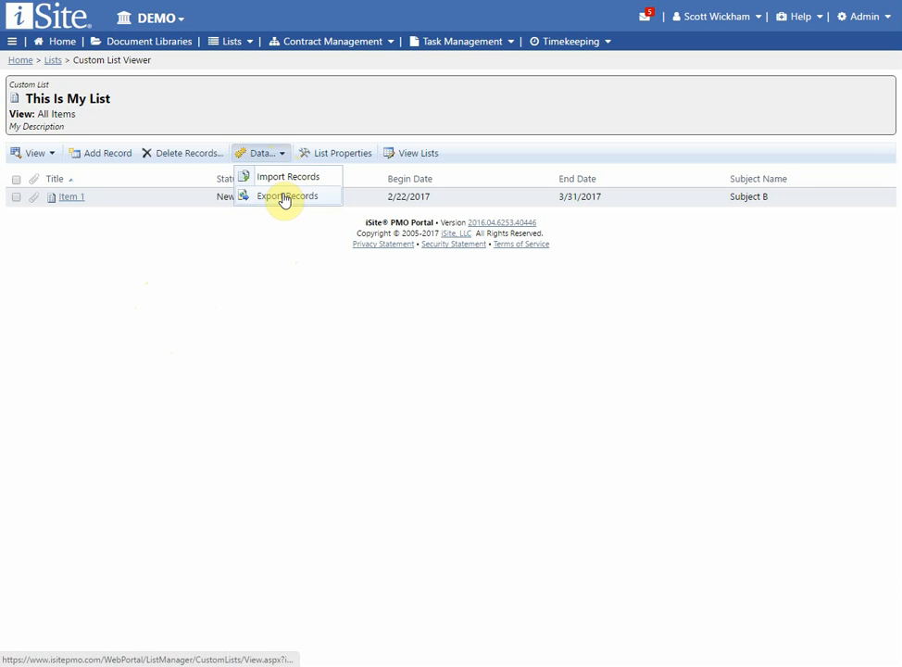
click(285, 198)
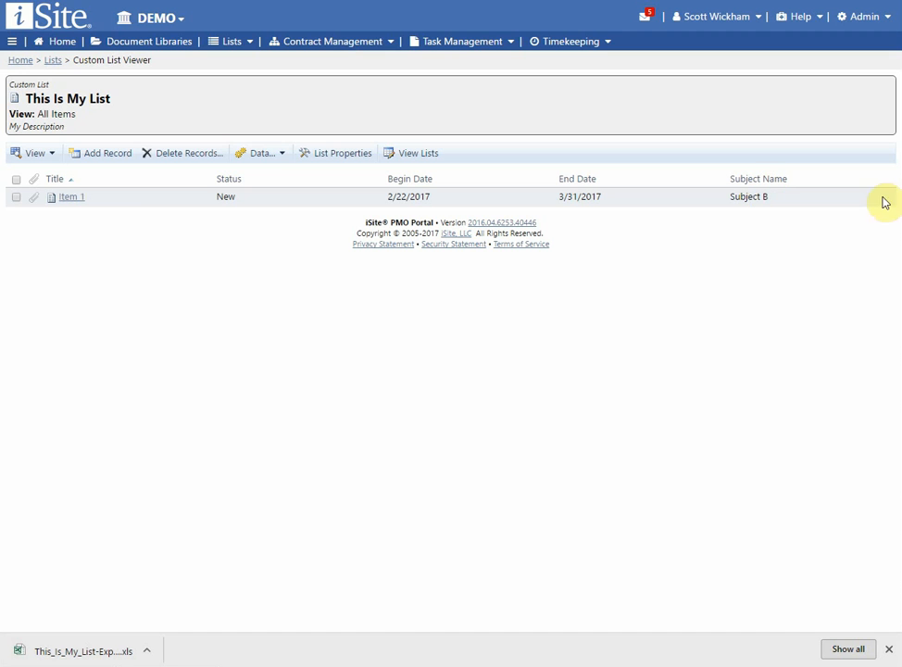
Inspect the list's record import options and the help note on appending or replacing records, closing without importing
click(269, 154)
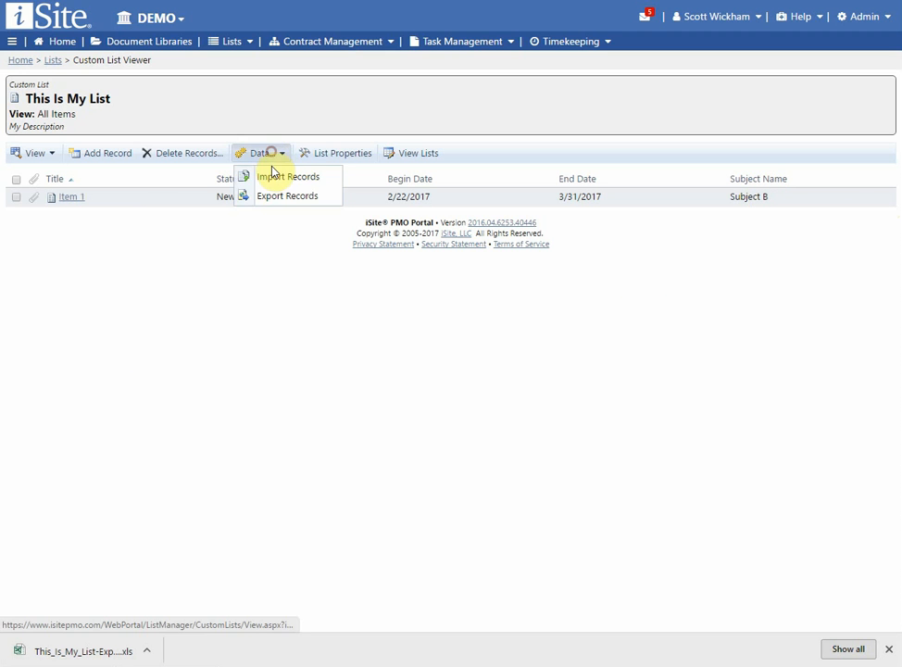
click(276, 175)
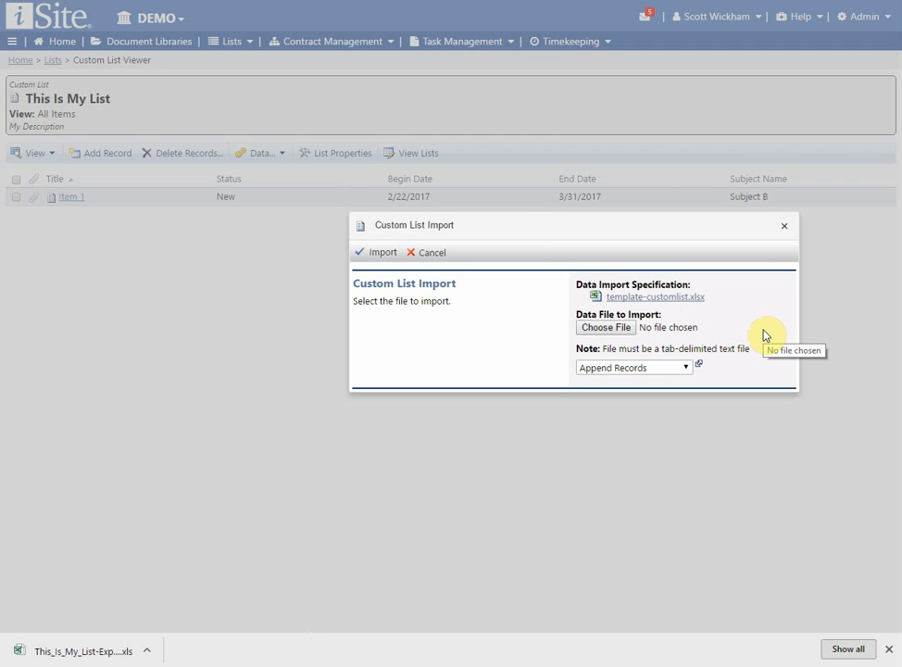
click(669, 369)
click(670, 369)
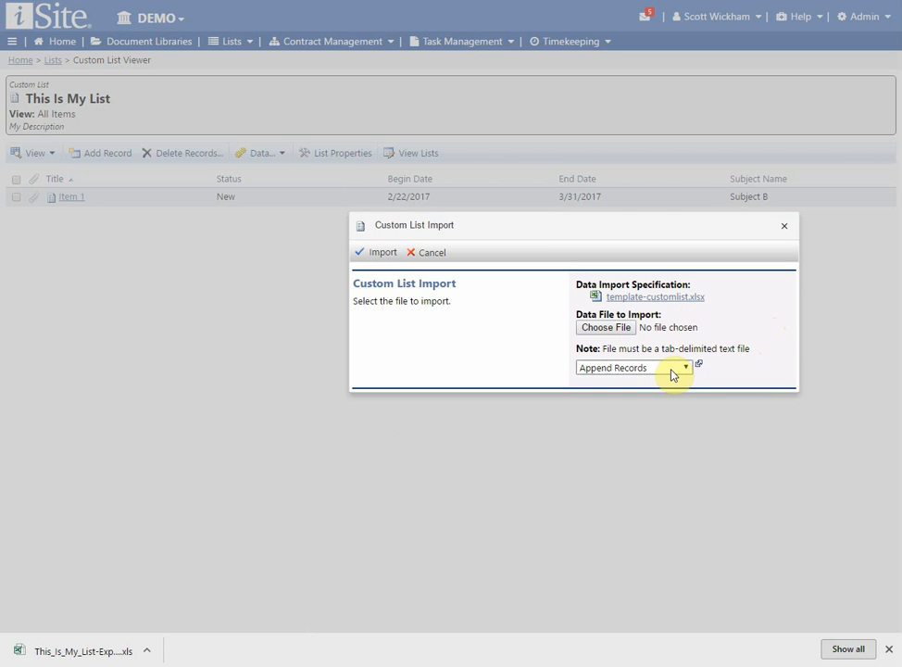
click(675, 372)
click(675, 372)
click(699, 368)
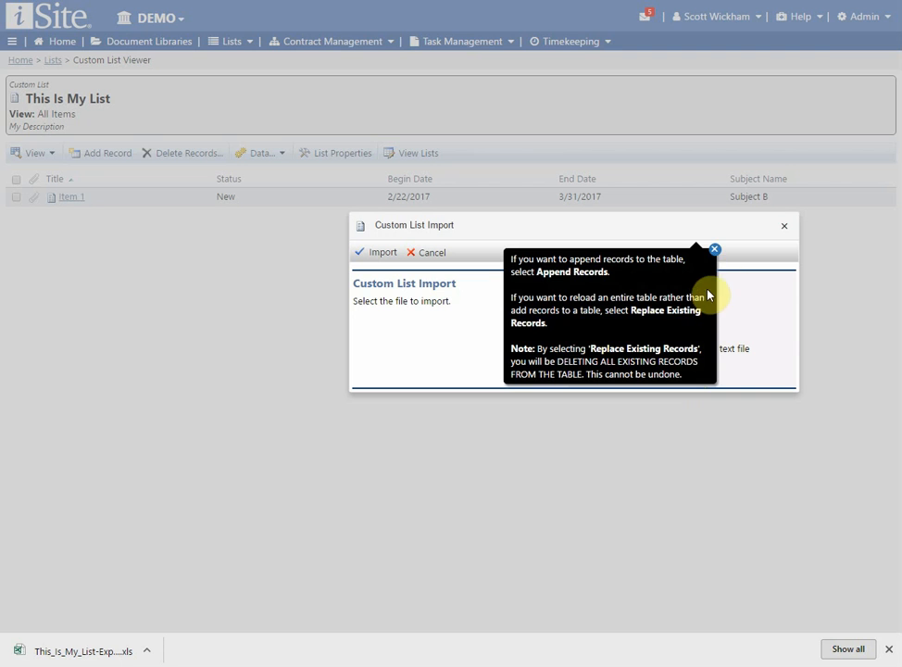
click(714, 249)
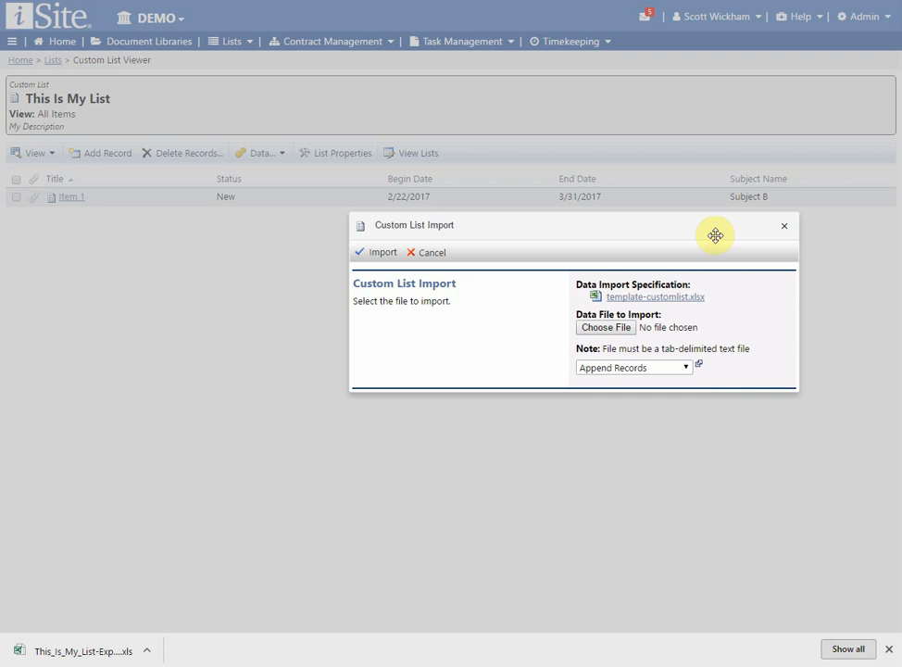
click(784, 225)
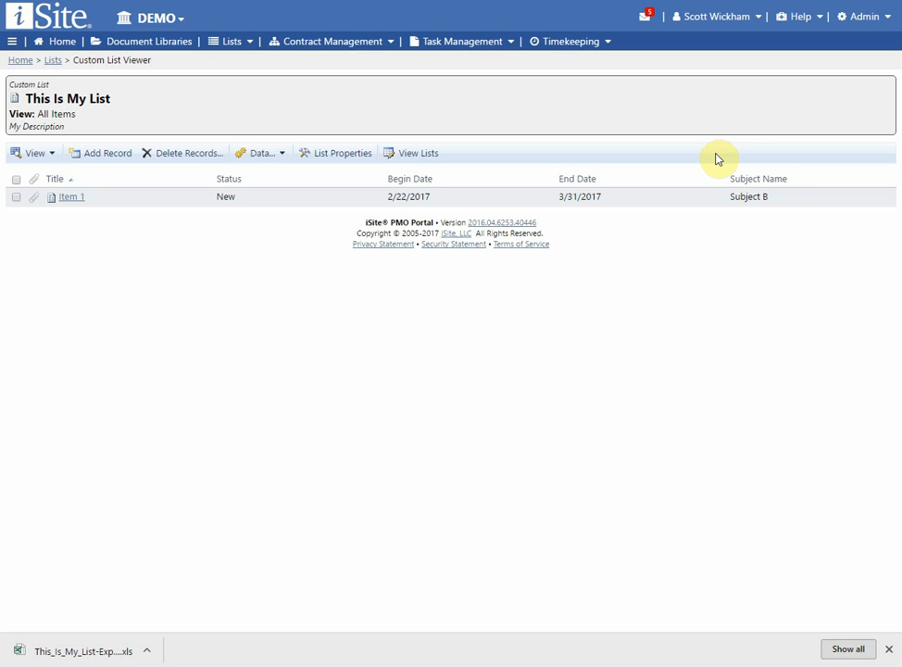
Dismiss the download notice and open user management in the Security administration area
click(848, 18)
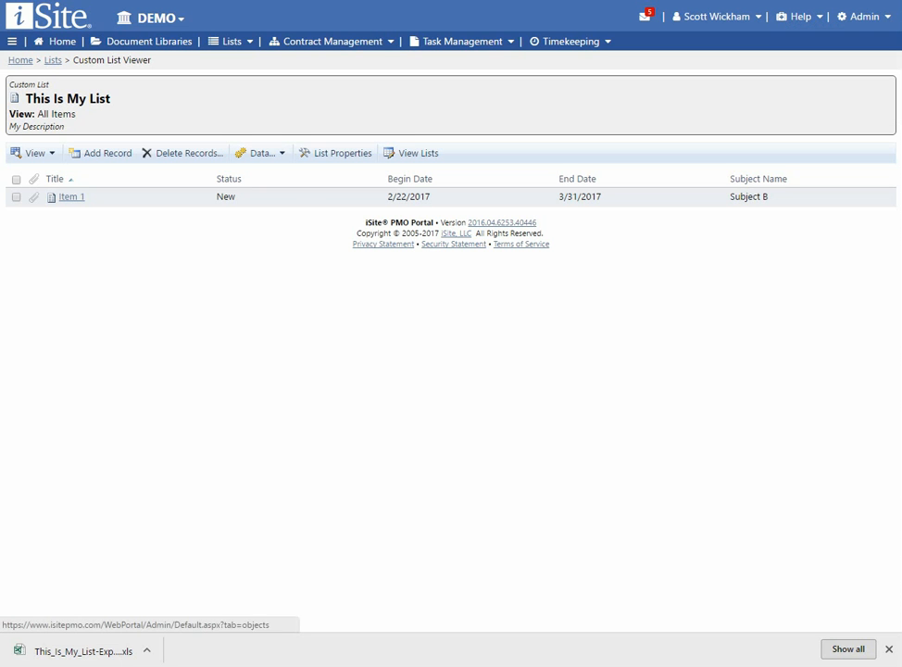
click(888, 648)
mouse_move(861, 24)
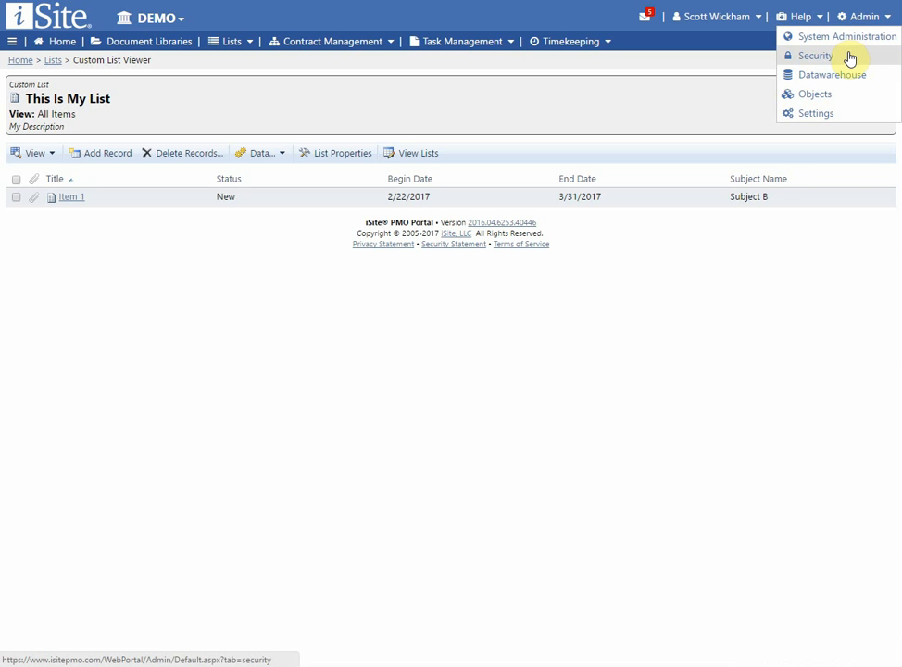
click(850, 57)
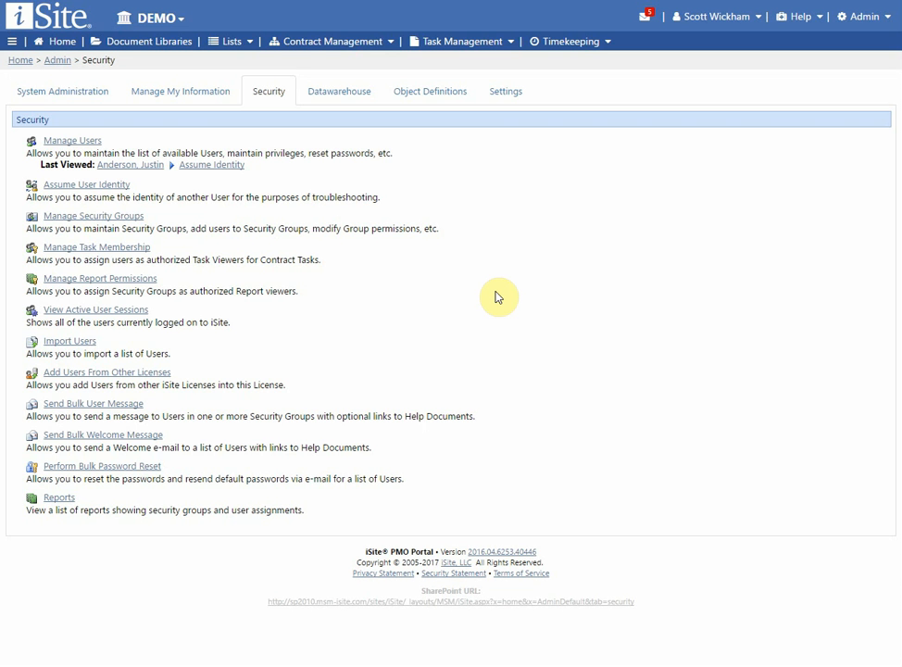
click(84, 143)
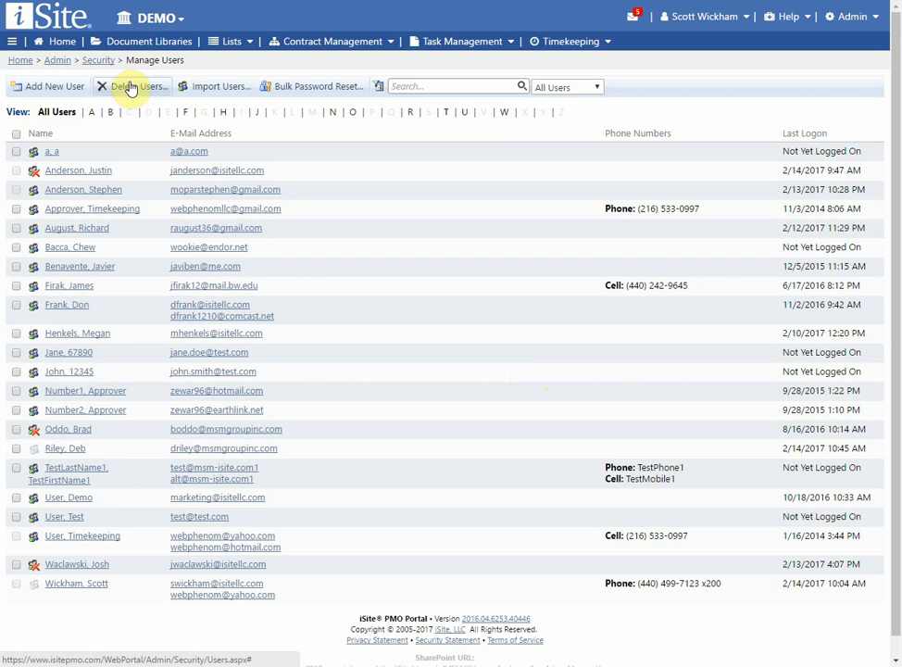
Try out selecting all users in the list, and review the user import options before returning to the user list
click(16, 137)
click(15, 137)
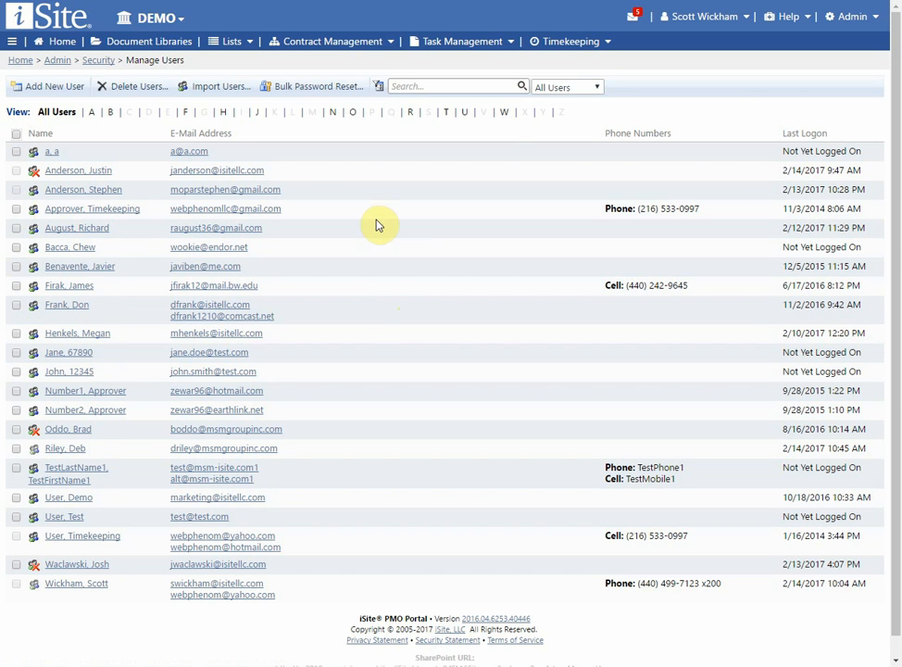
click(208, 95)
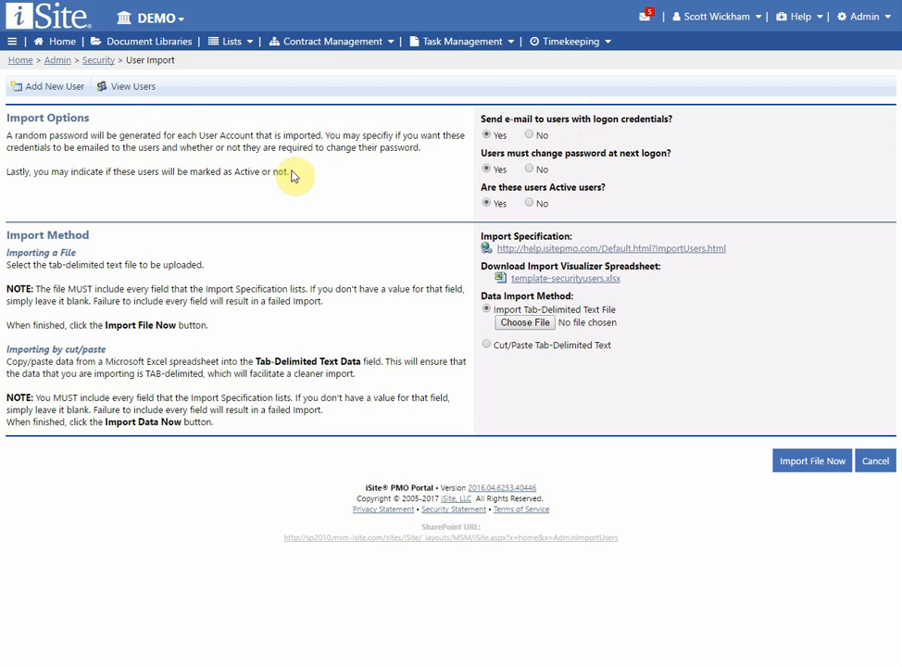
click(126, 88)
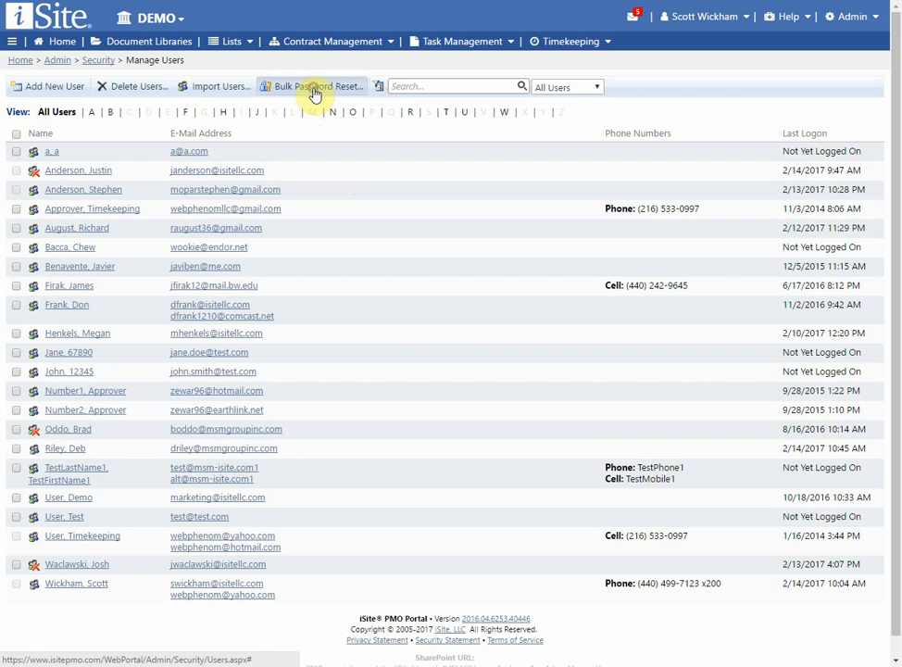
Open Bulk Password Reset, read its instructions and inspect the available help documents, closing the document list without attaching any
click(315, 91)
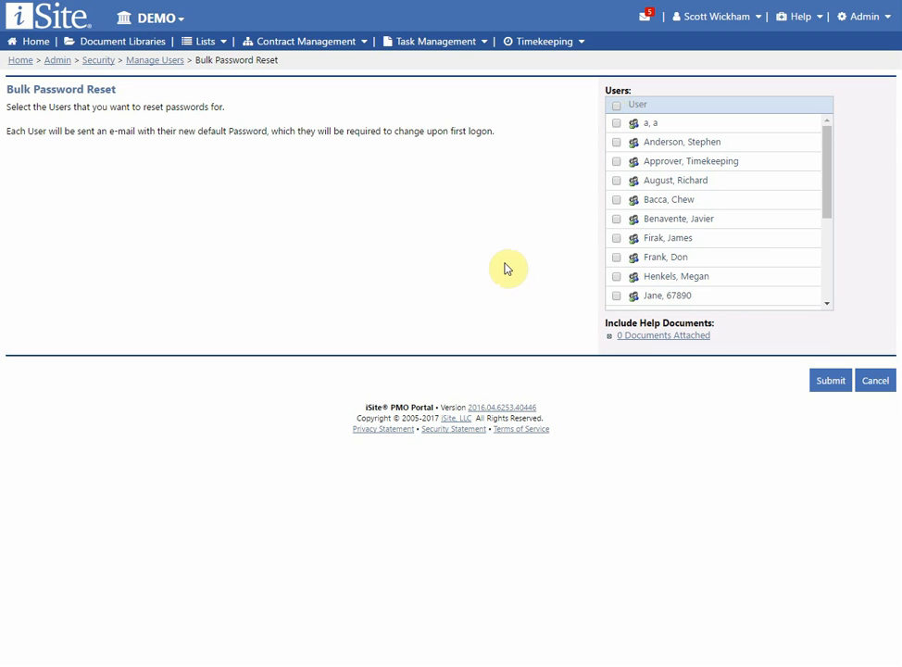
drag(335, 131, 494, 135)
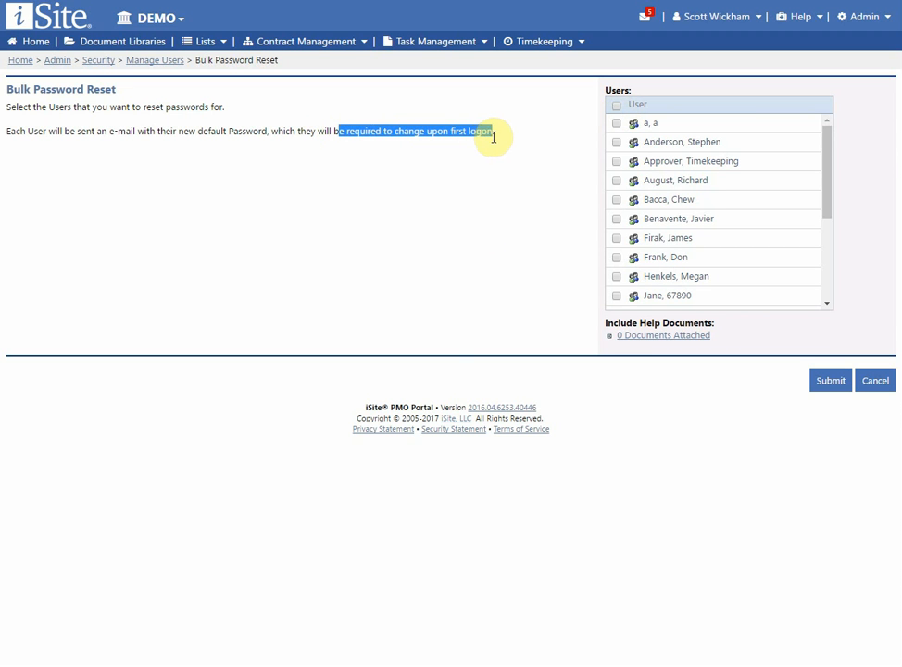
click(345, 135)
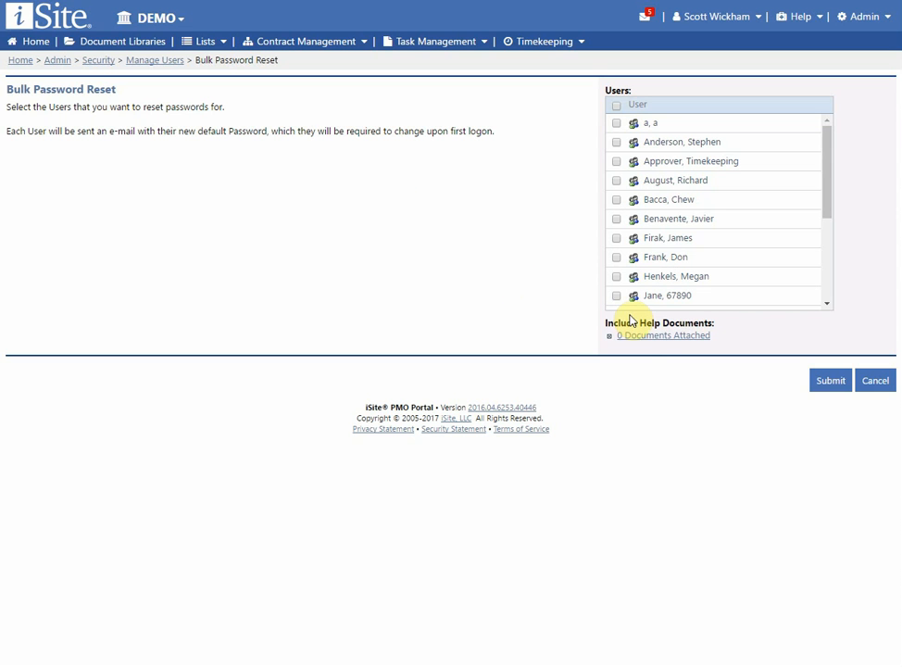
click(687, 340)
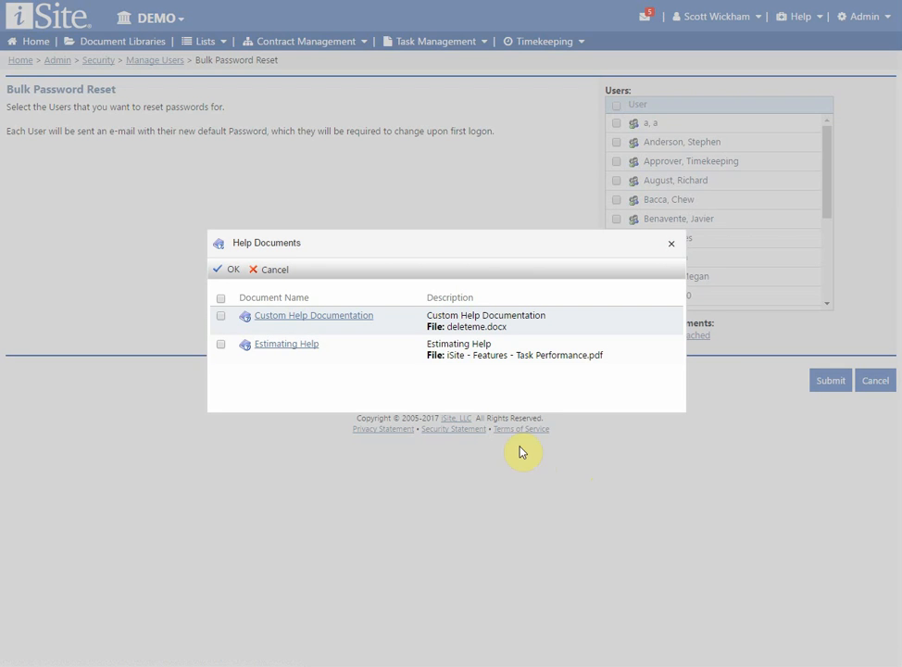
click(222, 346)
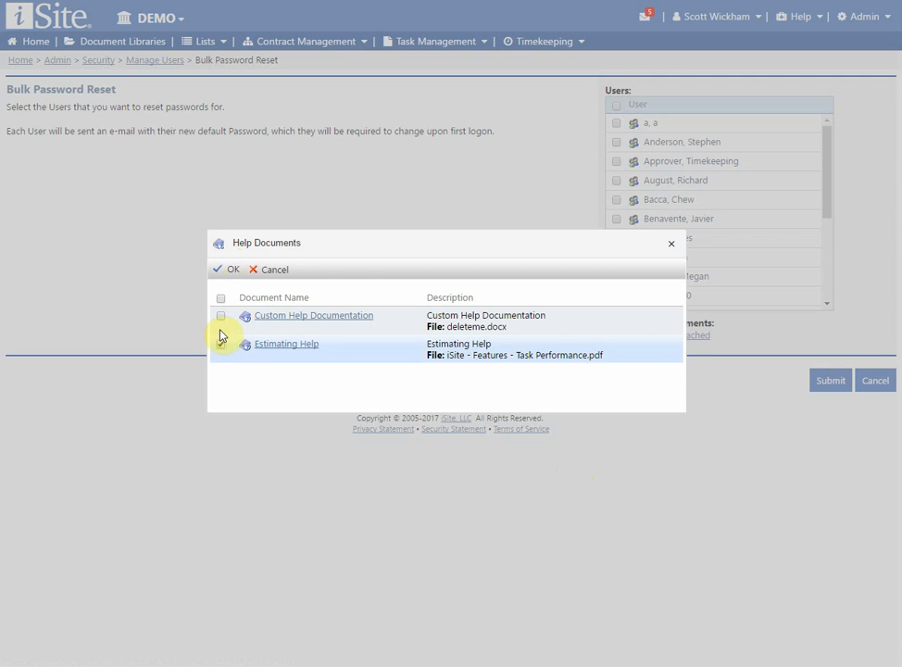
click(673, 245)
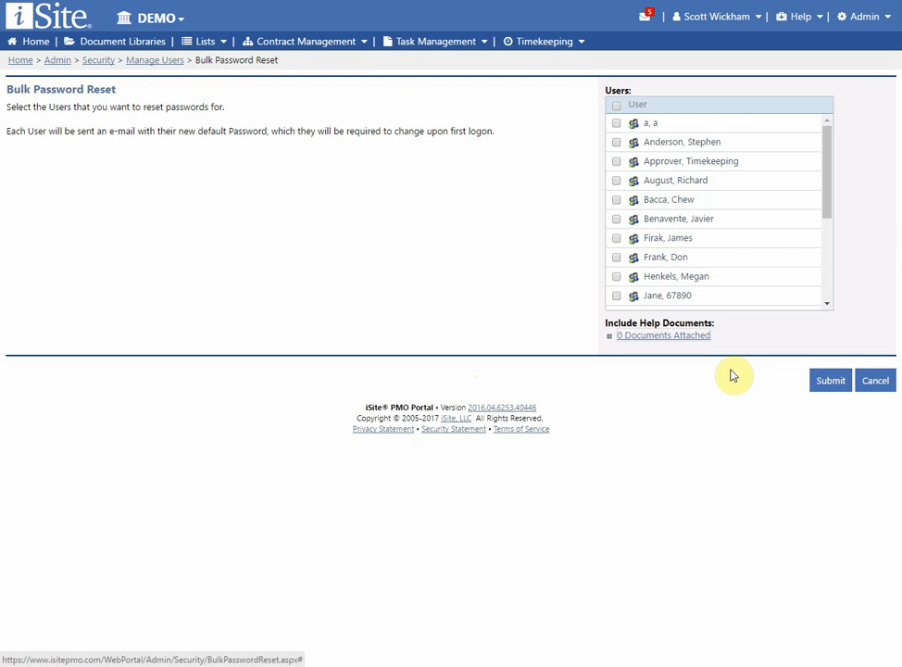
Return to the user list, open the record of the last listed user and review its identification and extended properties
click(159, 63)
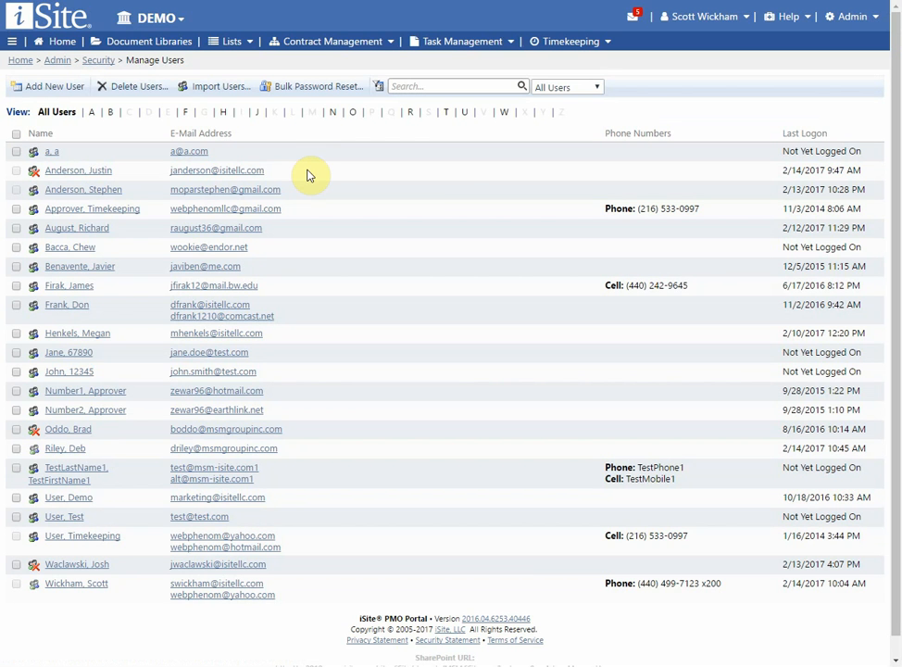
click(480, 199)
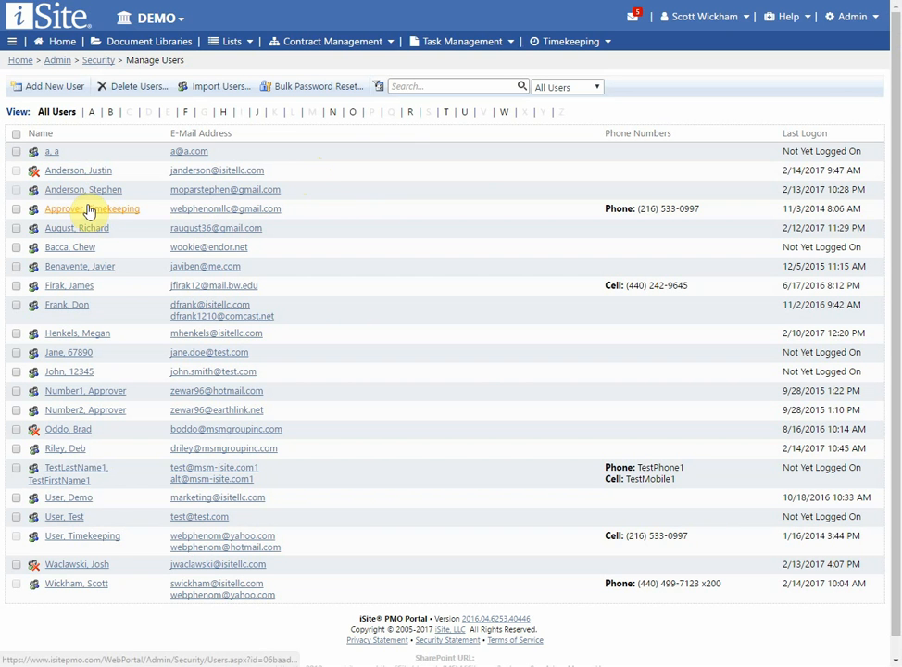
click(81, 587)
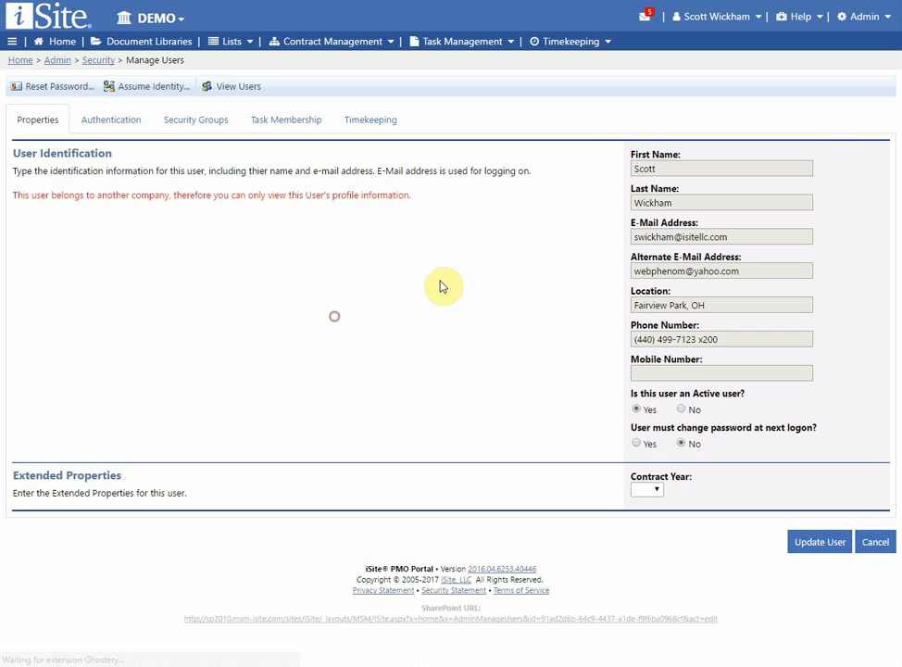
click(673, 173)
drag(669, 224, 675, 240)
click(671, 258)
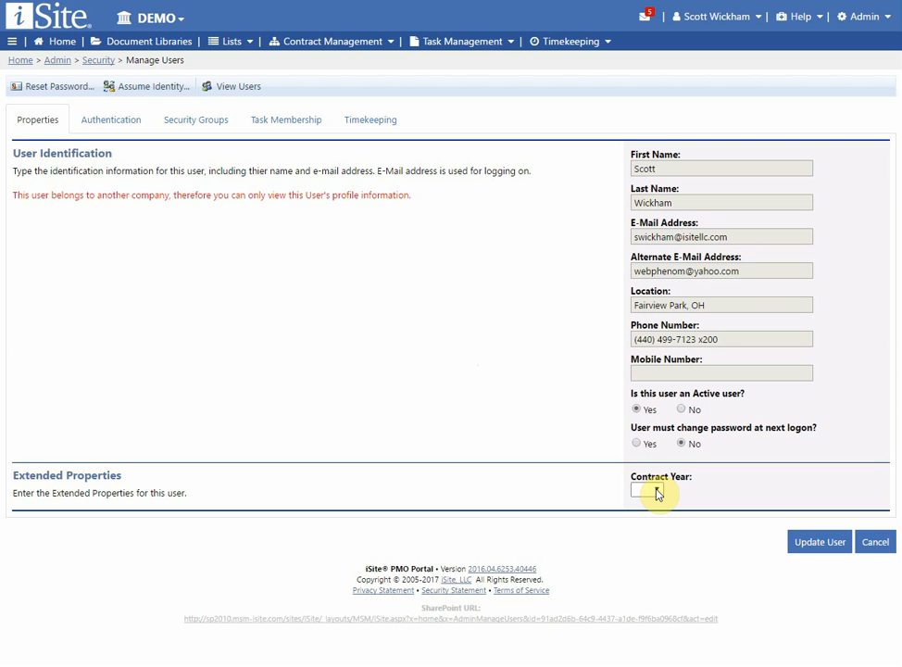
Try out SSO as the user's only allowed authentication method, then restore Web and SharePoint
click(90, 127)
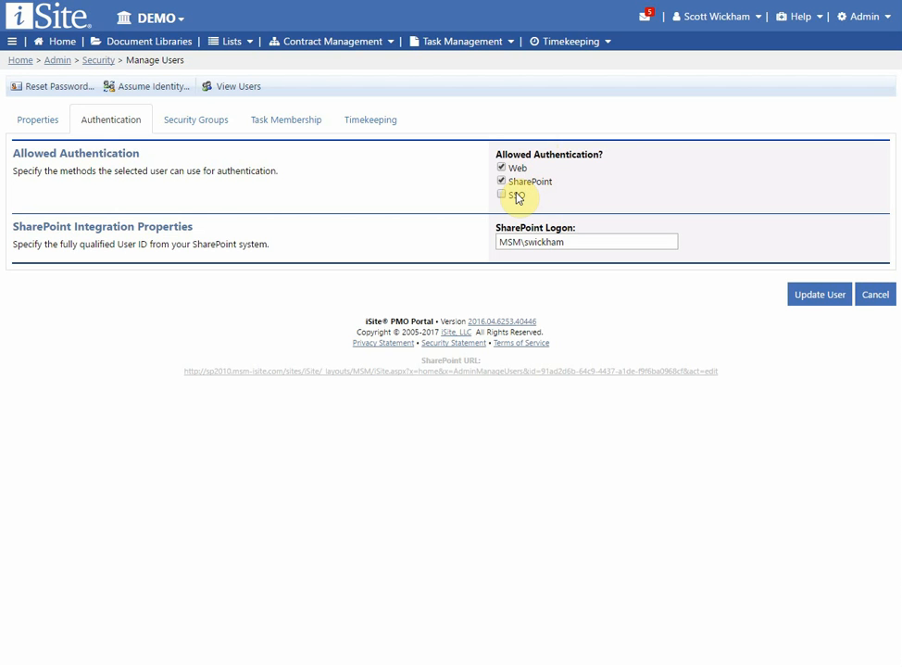
click(501, 167)
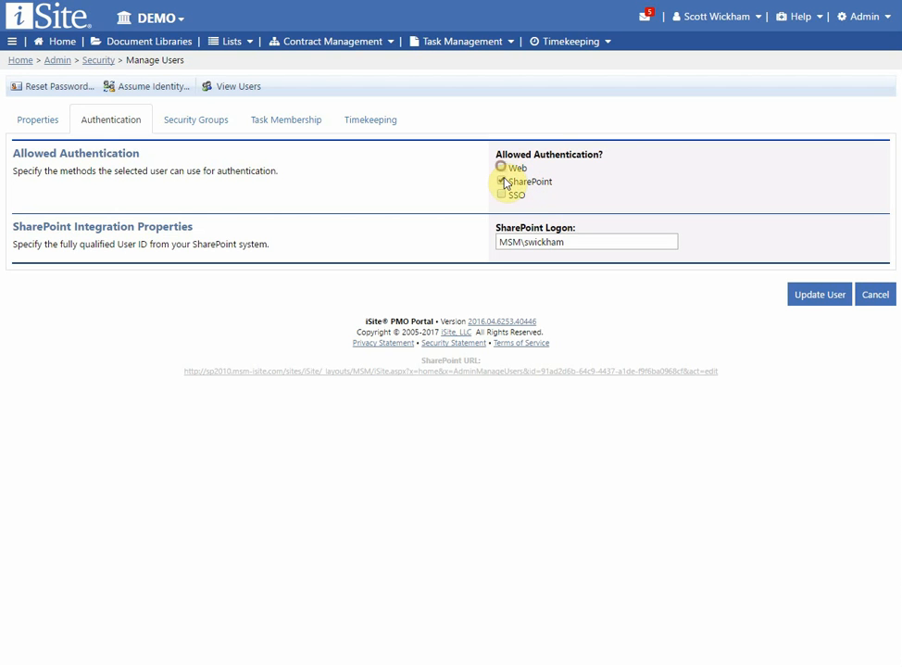
click(502, 181)
click(502, 195)
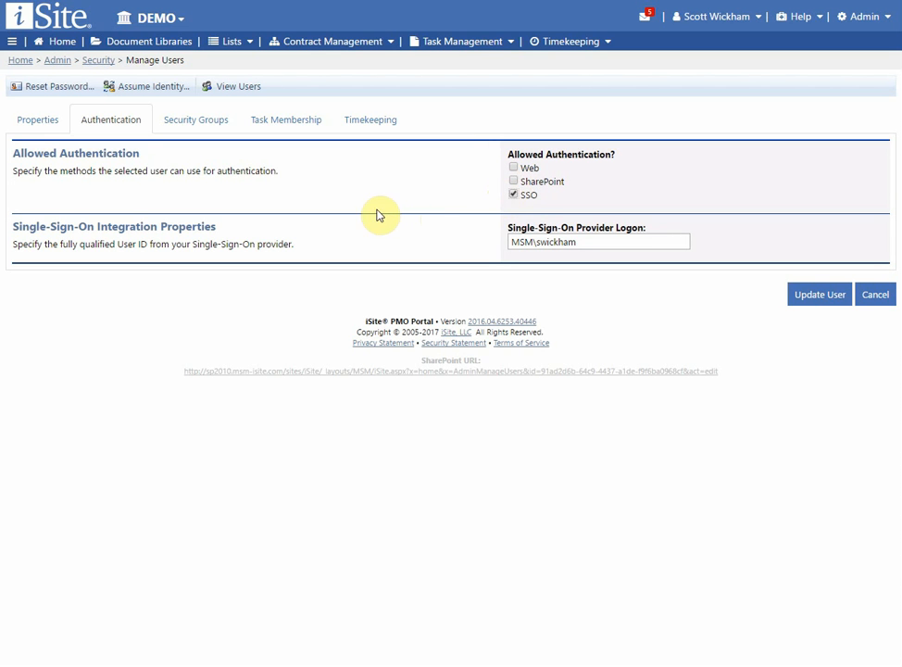
click(513, 195)
click(502, 181)
click(502, 169)
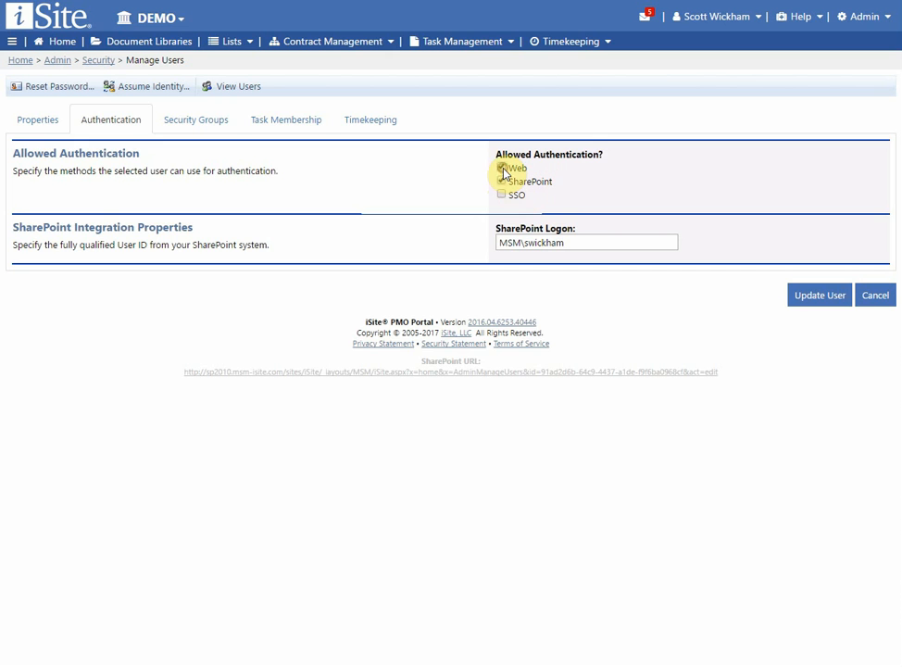
Review the user's assigned security groups and inspect the effective permissions, closing the permissions list when finished
click(183, 122)
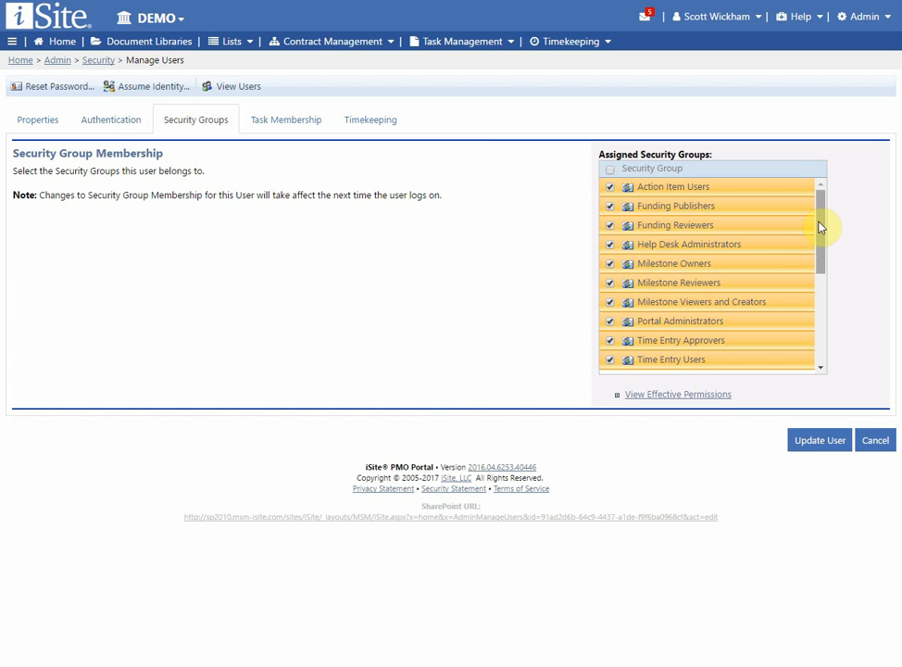
mouse_move(821, 234)
mouse_down()
mouse_move(820, 309)
mouse_move(831, 224)
mouse_up()
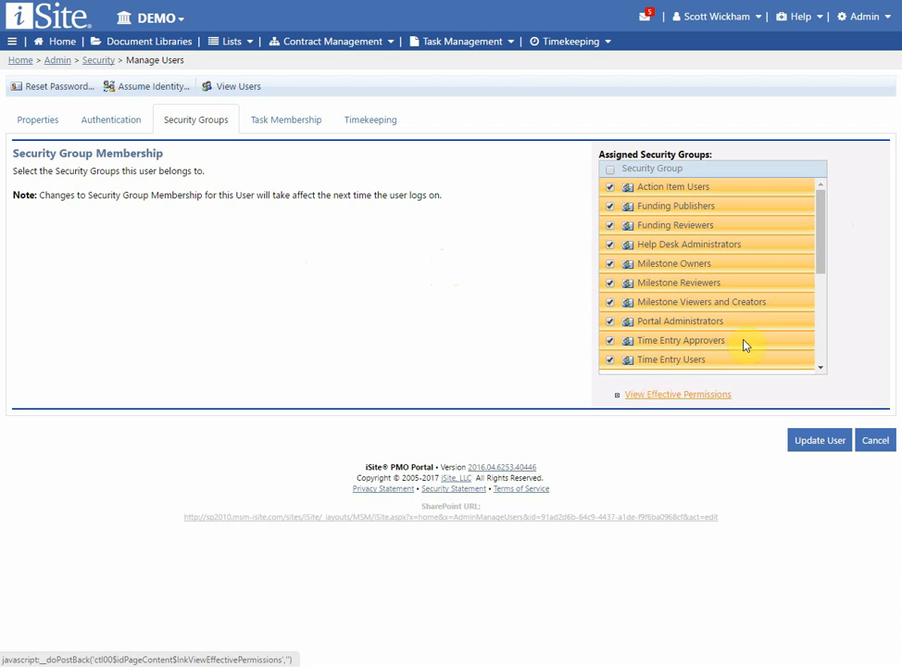
drag(822, 259, 822, 250)
click(710, 396)
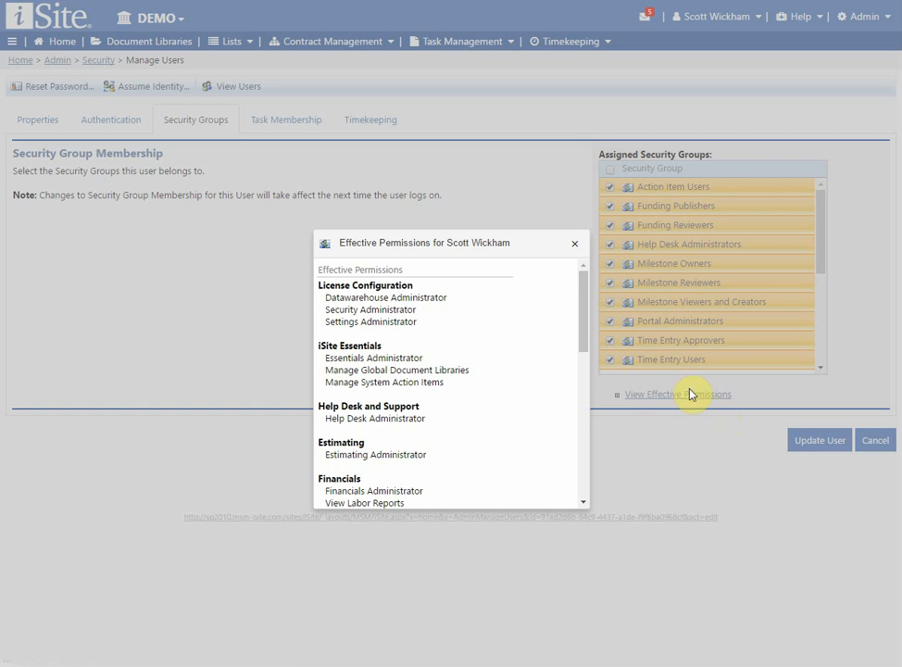
mouse_move(578, 306)
mouse_down()
mouse_move(580, 484)
mouse_move(573, 295)
mouse_up()
click(574, 245)
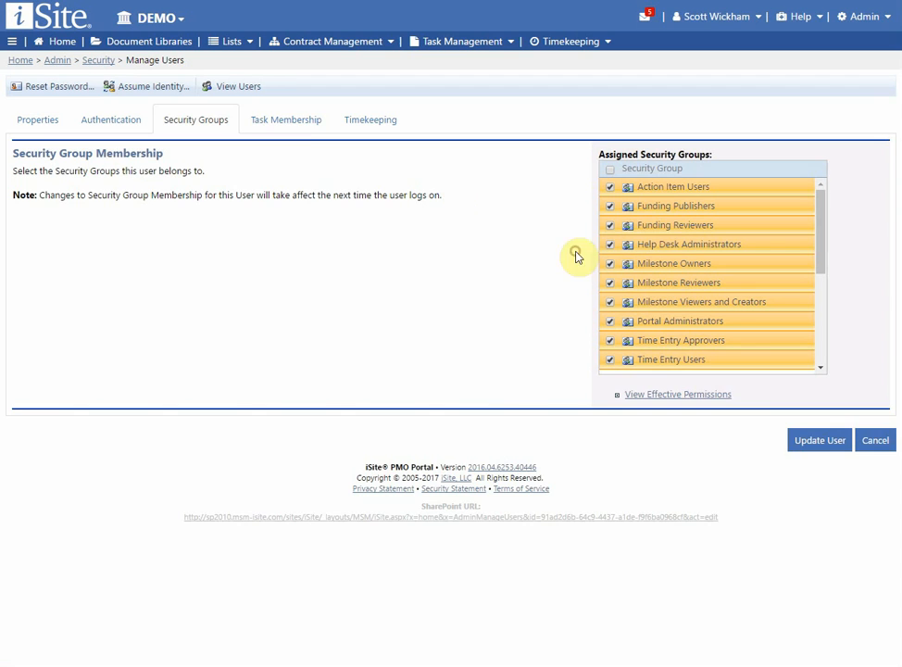
Try out the user's task and task group visibility options, finishing with View Specific Tasks and View Specific Task Groups
click(281, 124)
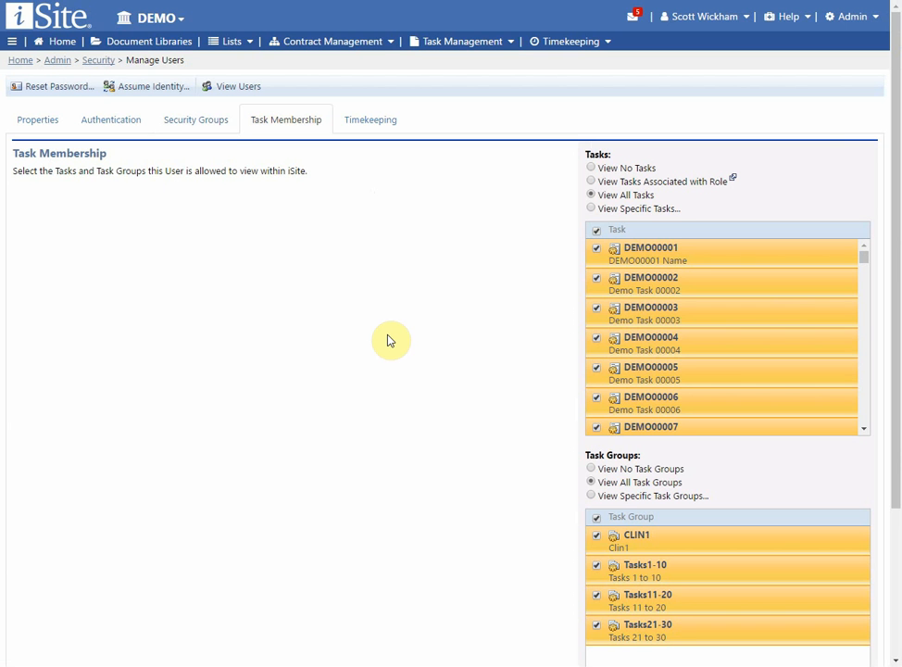
click(591, 168)
click(603, 240)
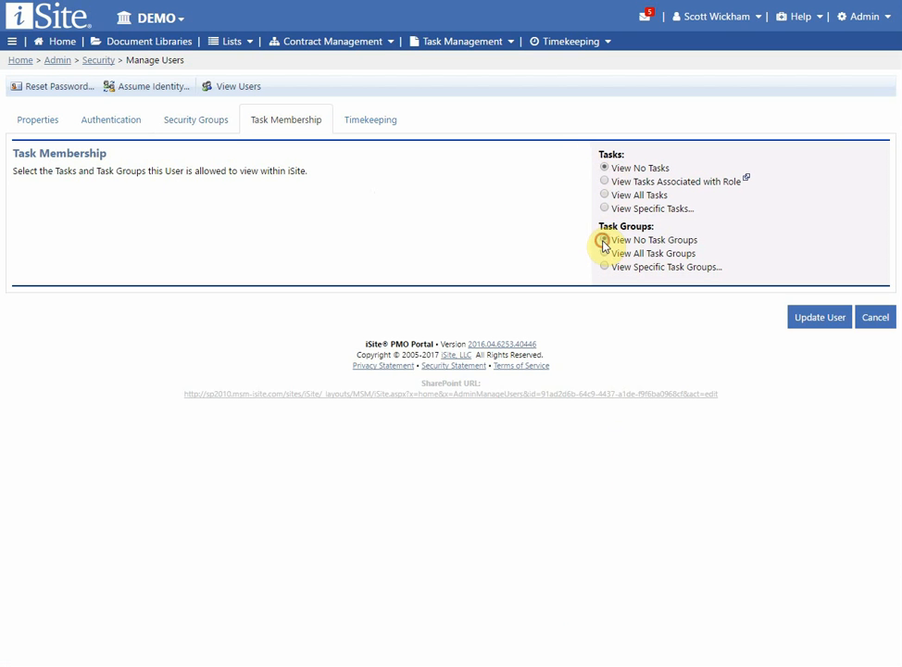
click(604, 182)
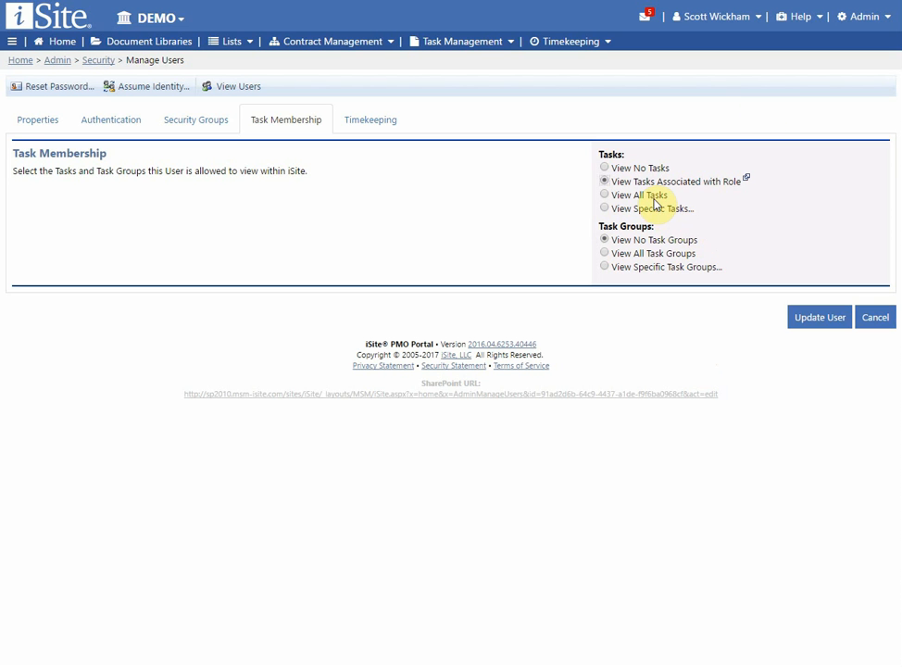
click(604, 209)
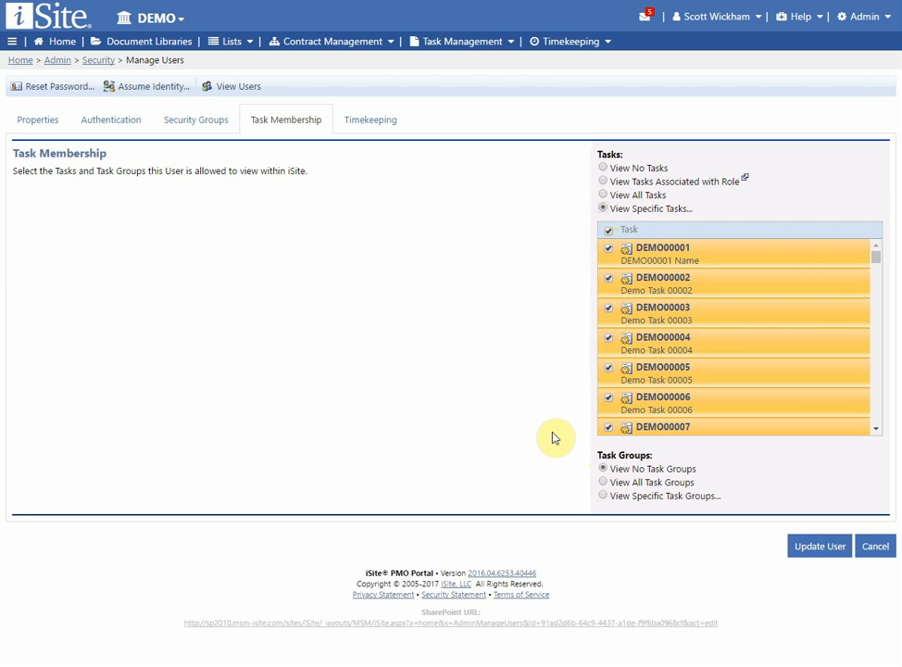
click(603, 482)
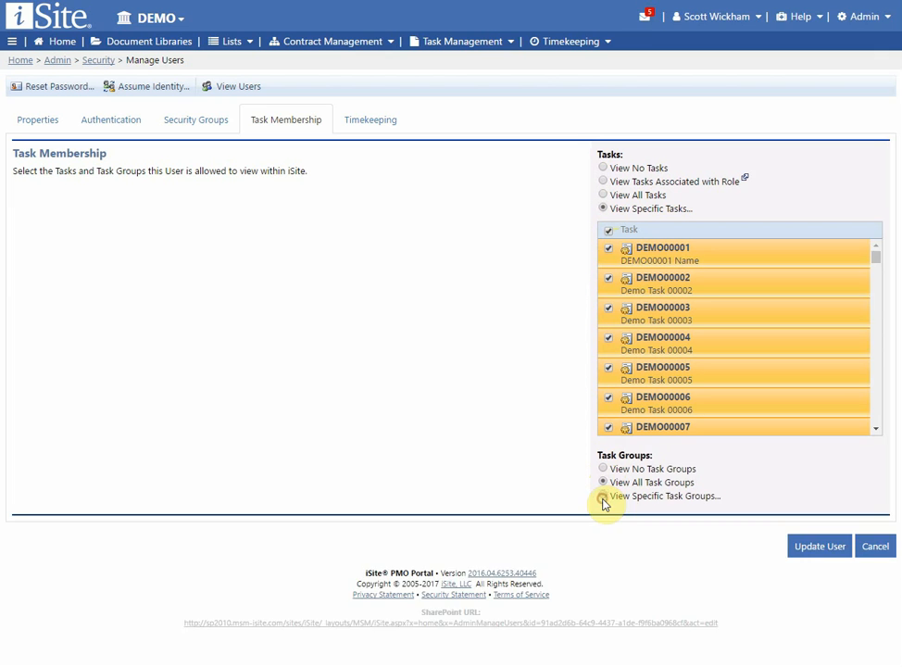
click(604, 498)
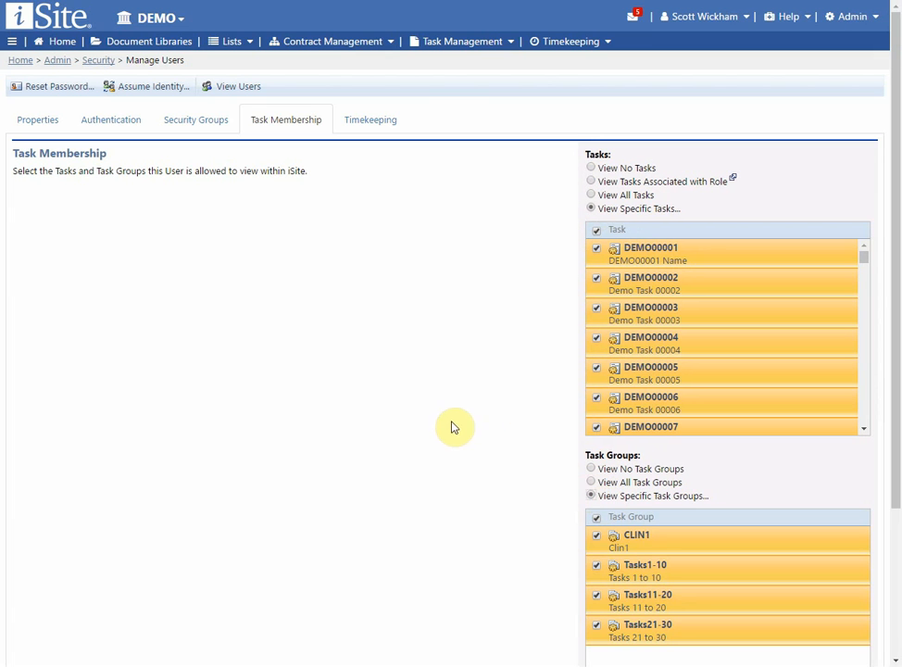
Examine the user's timekeeping settings, including approval workflow choices, hour types and notifications, and review the assigned jobs
click(379, 128)
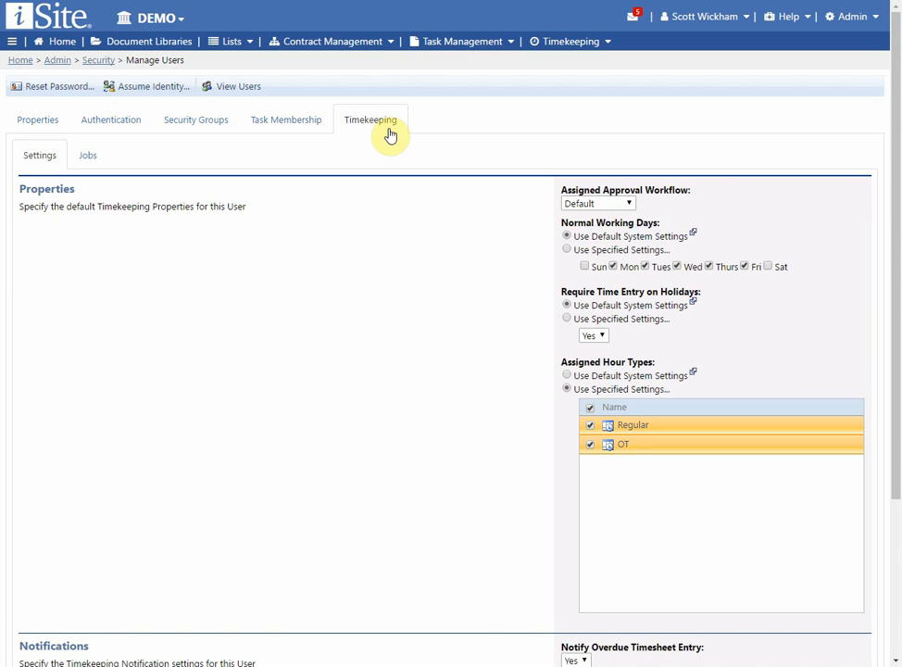
click(629, 203)
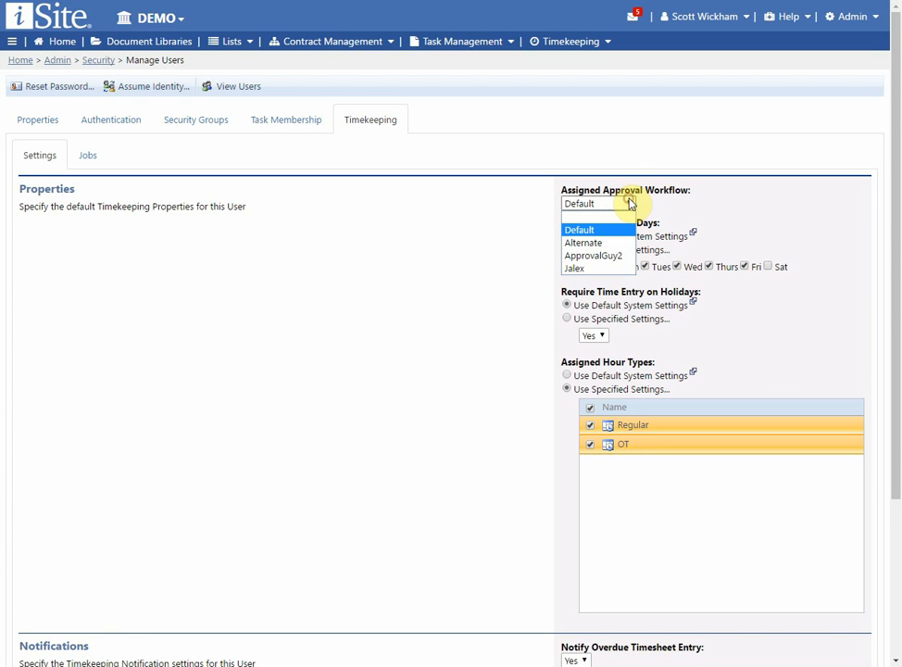
click(629, 205)
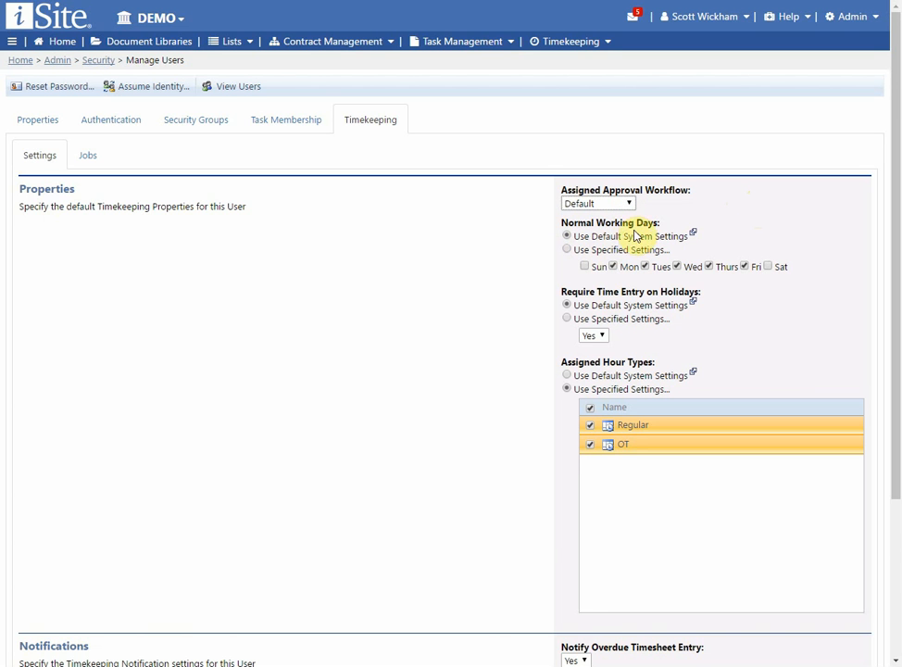
scroll(637, 236, down, 1)
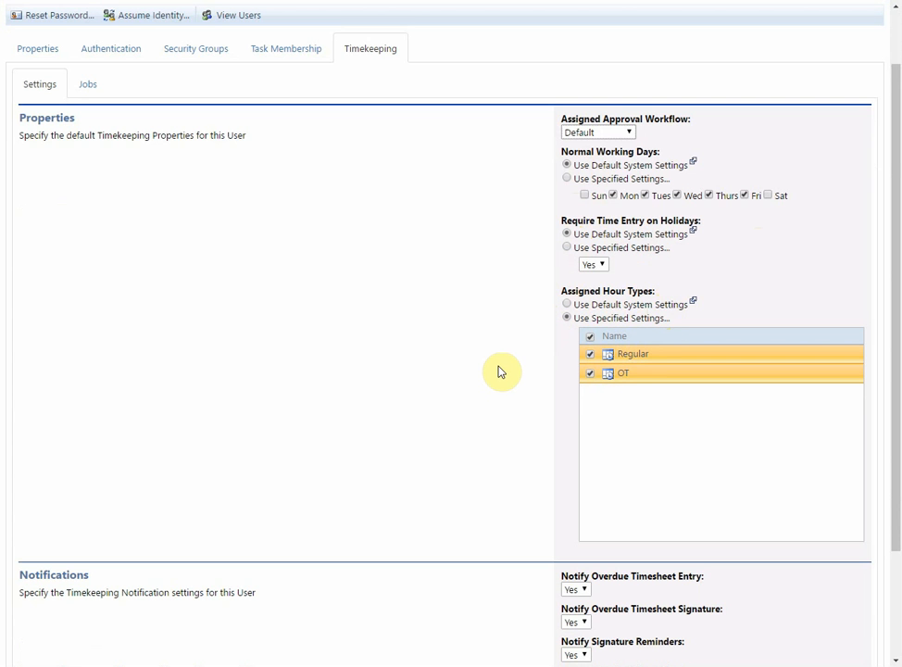
scroll(500, 371, down, 3)
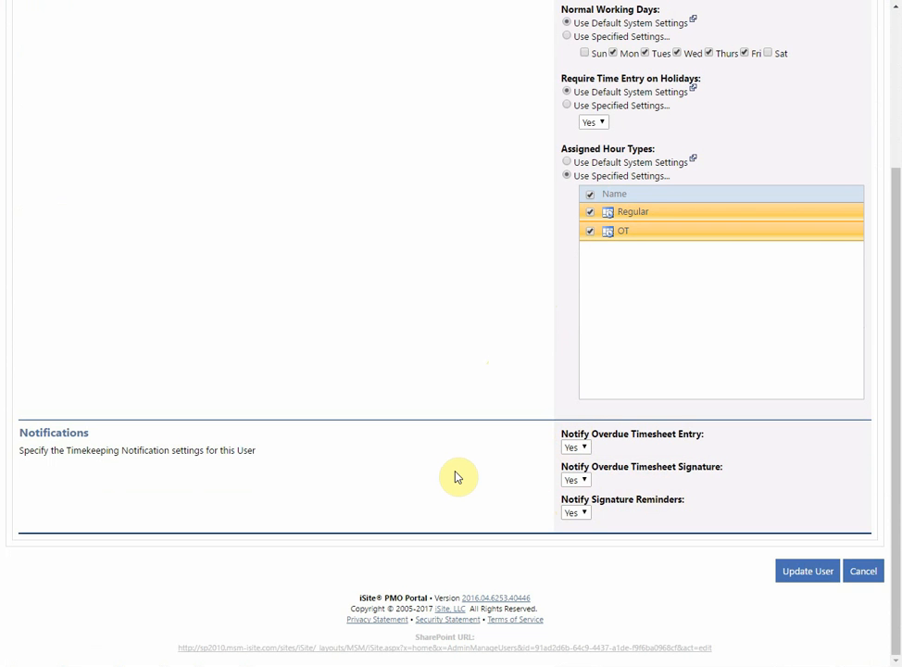
scroll(457, 482, up, 5)
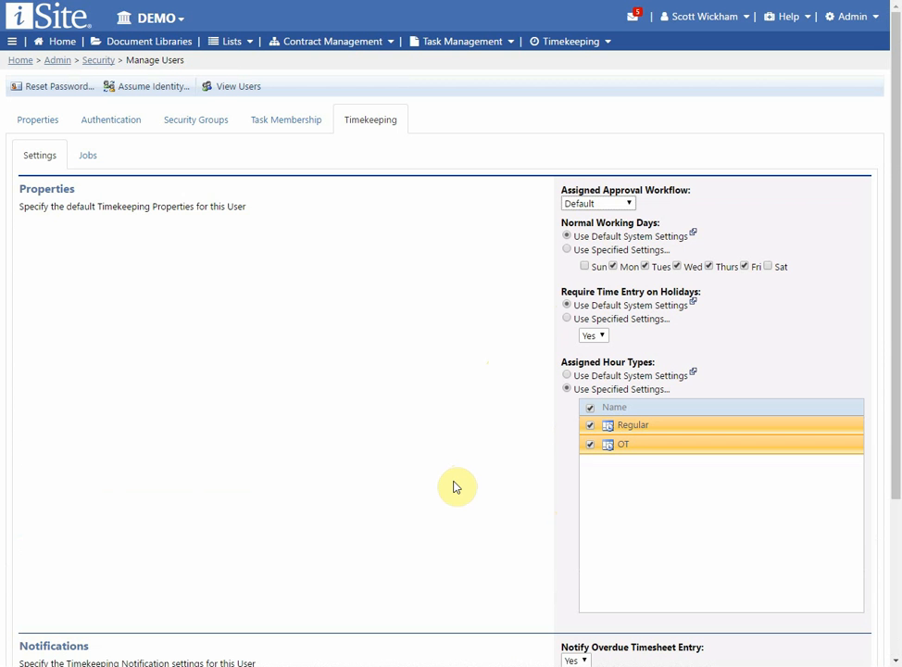
click(87, 156)
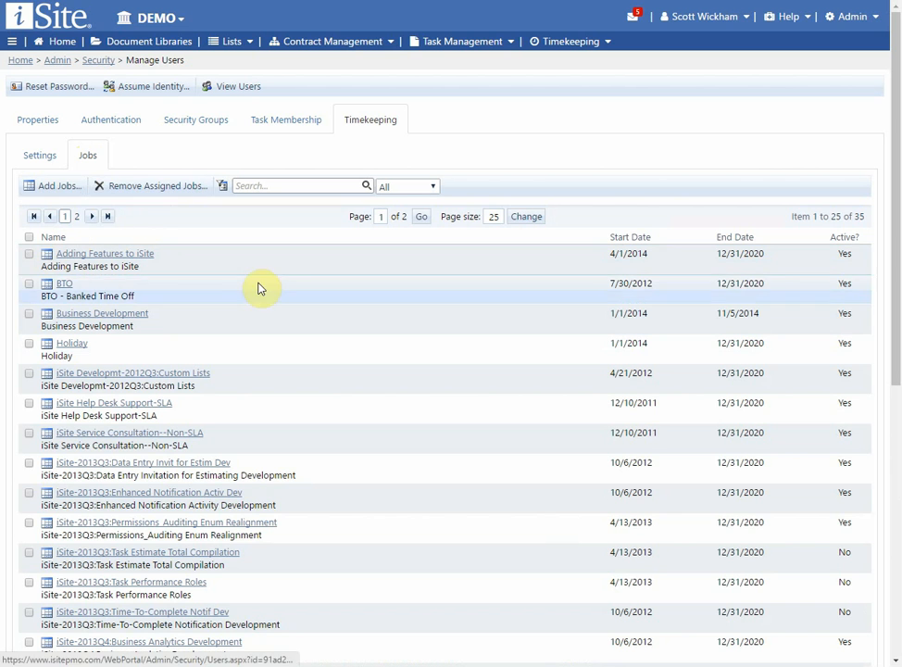
Return to the user's properties and inspect the password reset options, cancelling without resetting
click(33, 122)
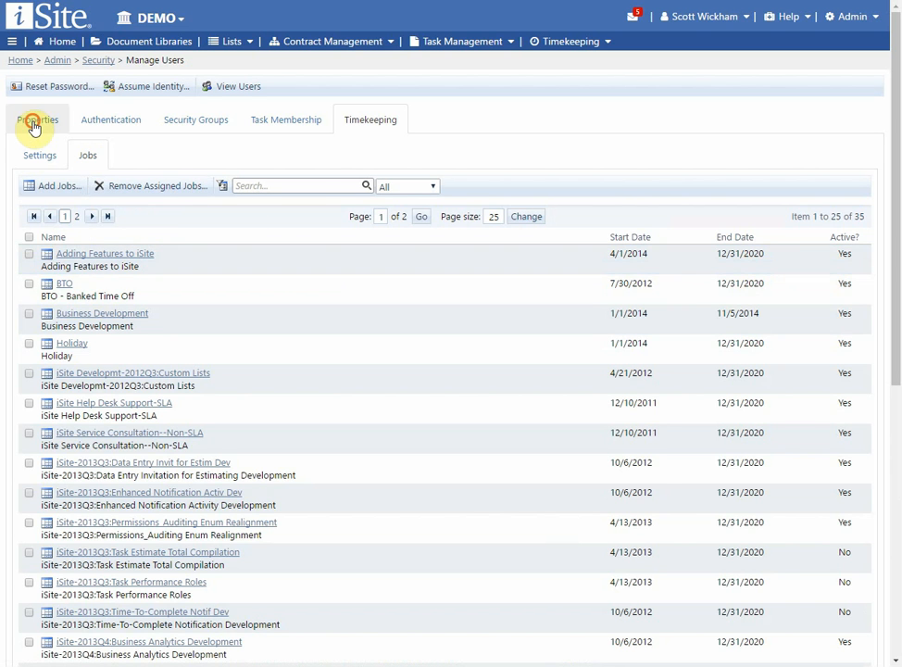
click(246, 309)
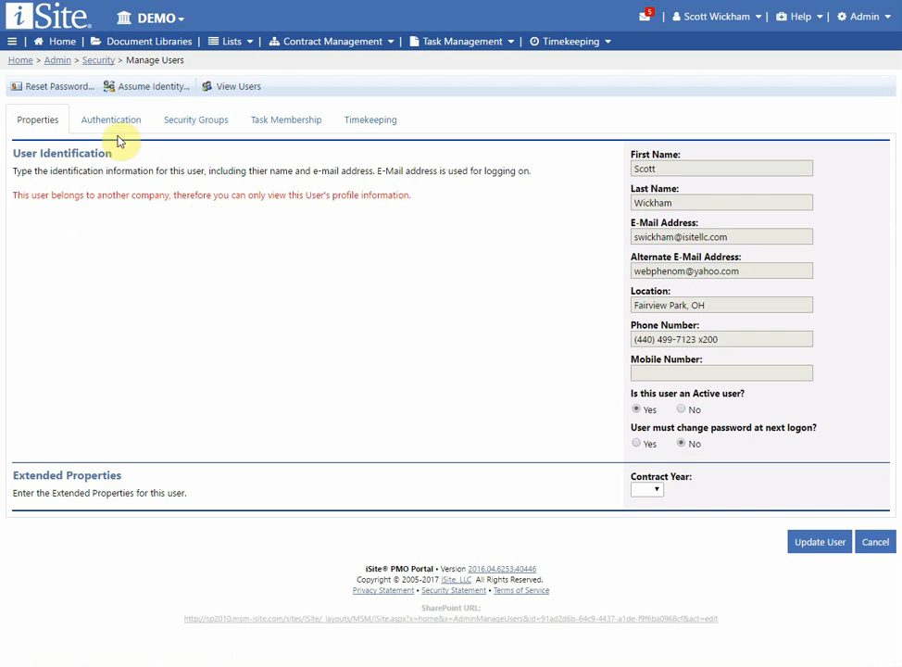
click(51, 89)
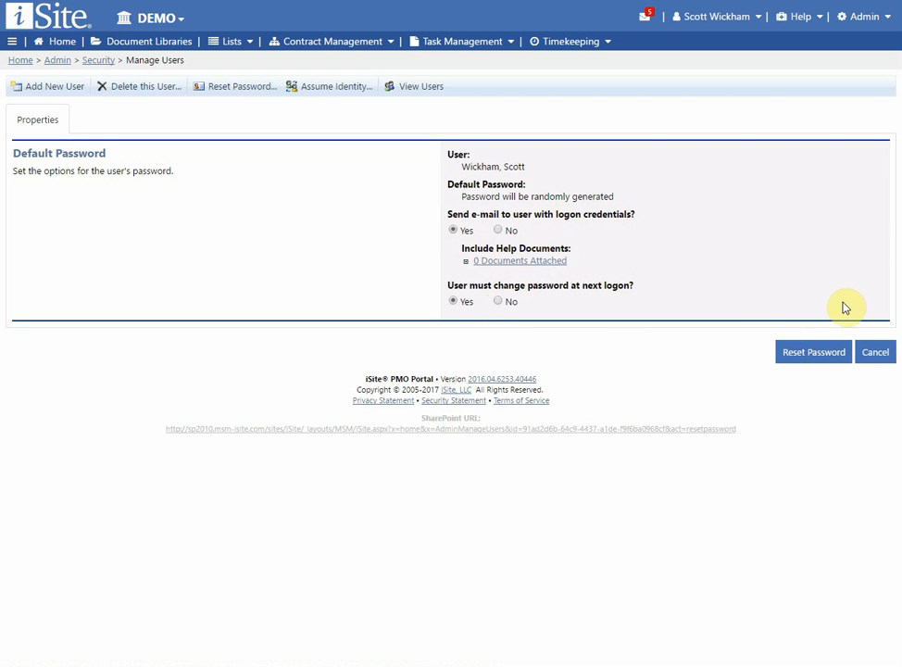
click(871, 354)
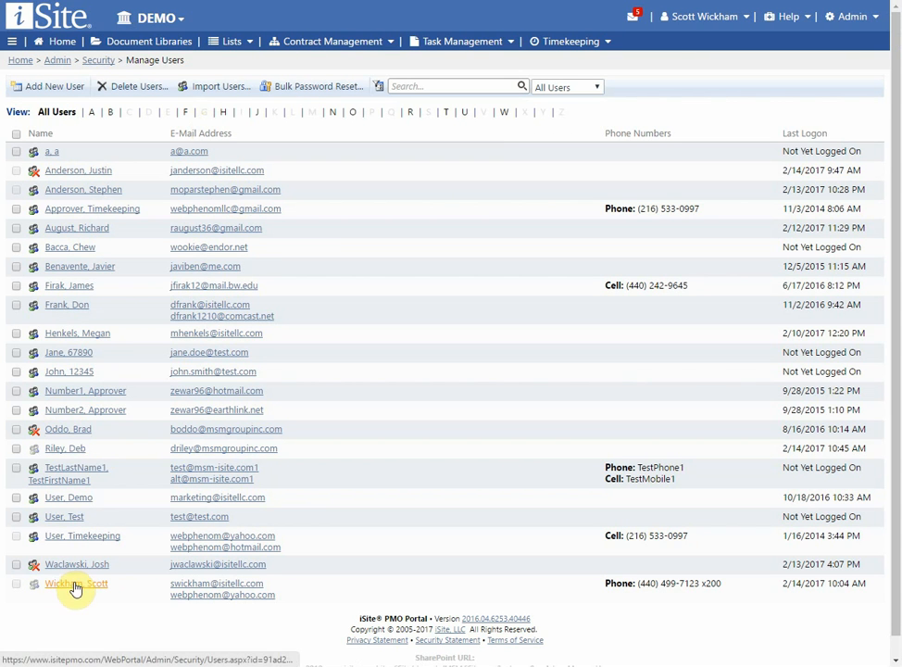
Open the Test User record and assume that user's identity, confirming the request
click(63, 517)
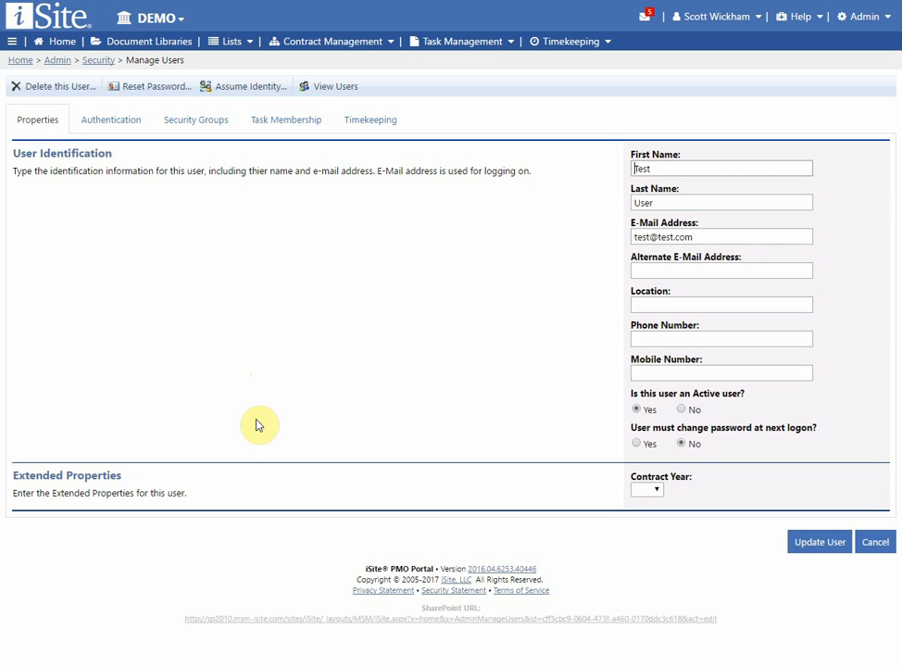
click(248, 91)
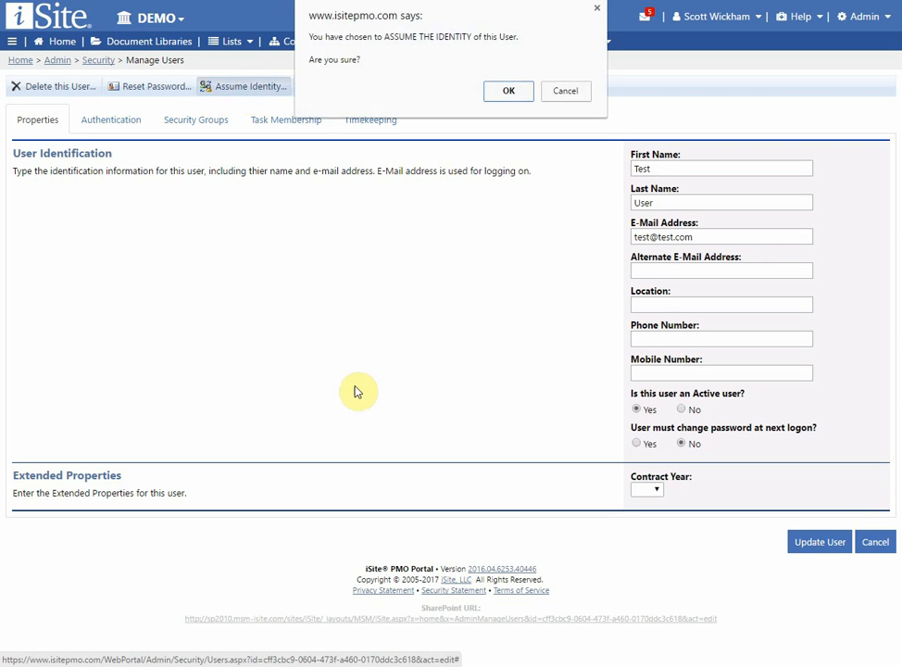
click(508, 94)
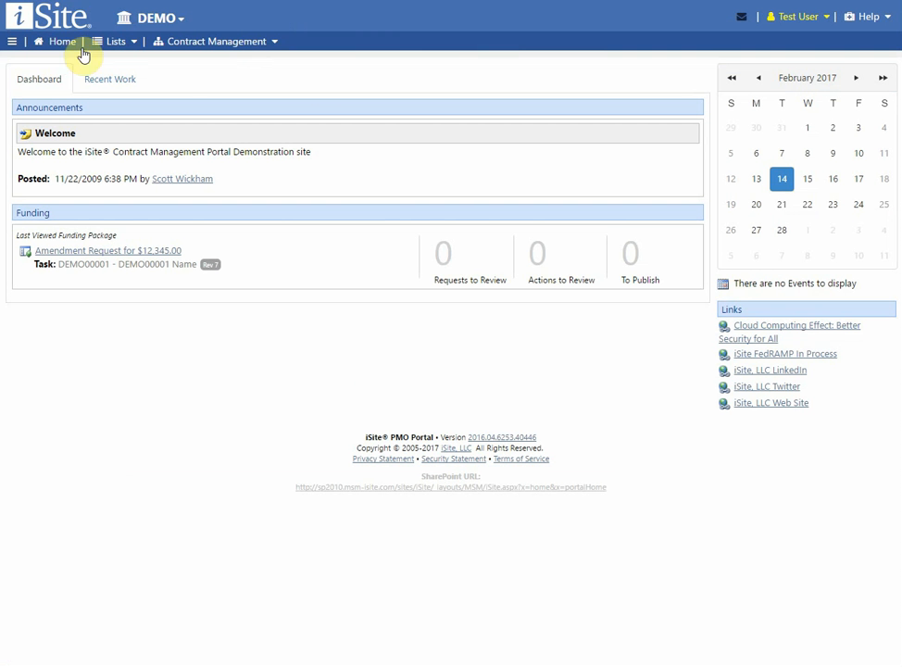
Log off of the assumed Test User identity to return to the administrator's own account
click(804, 25)
mouse_move(792, 20)
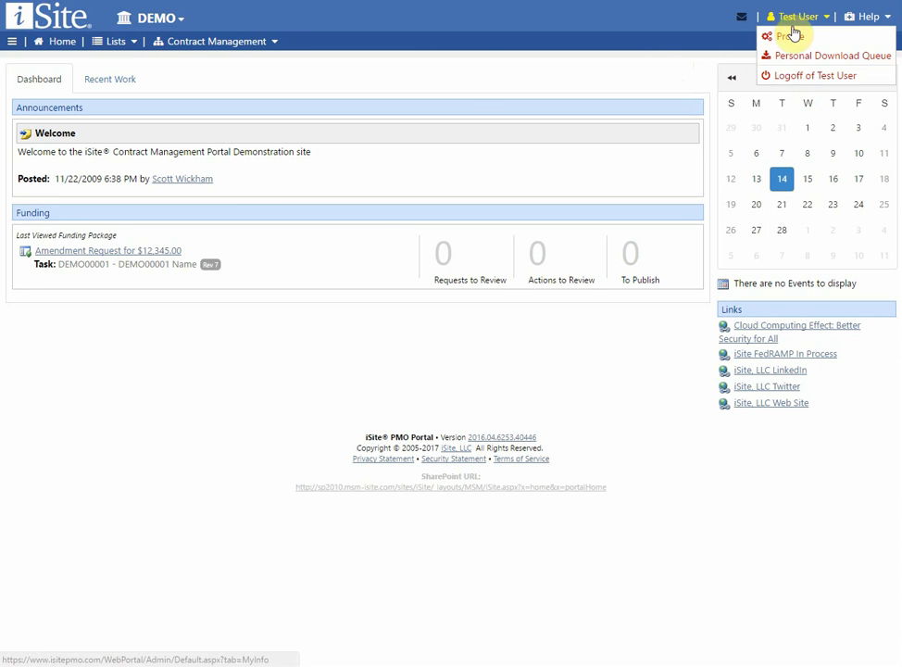
click(802, 77)
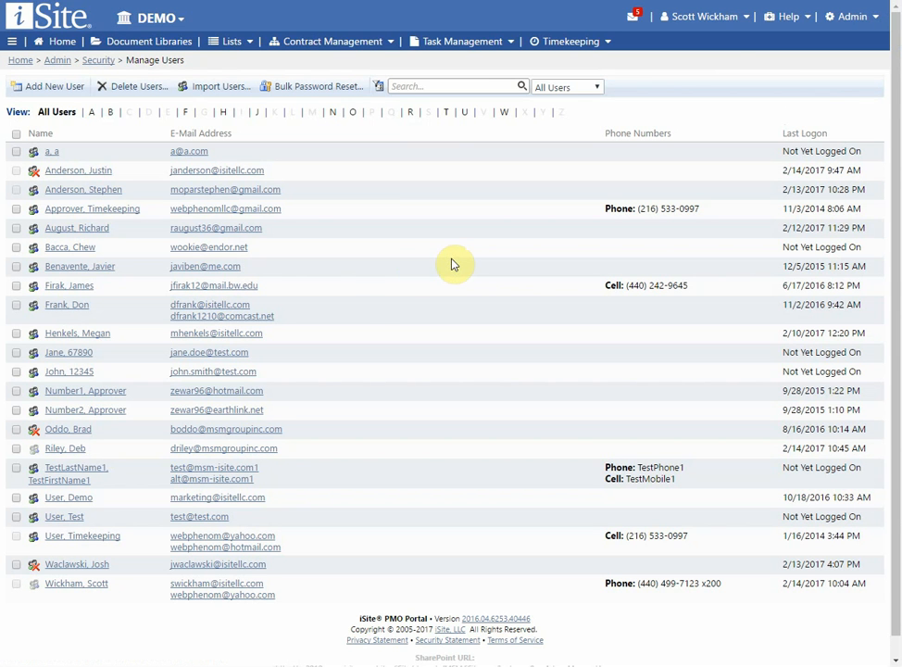
mouse_move(713, 21)
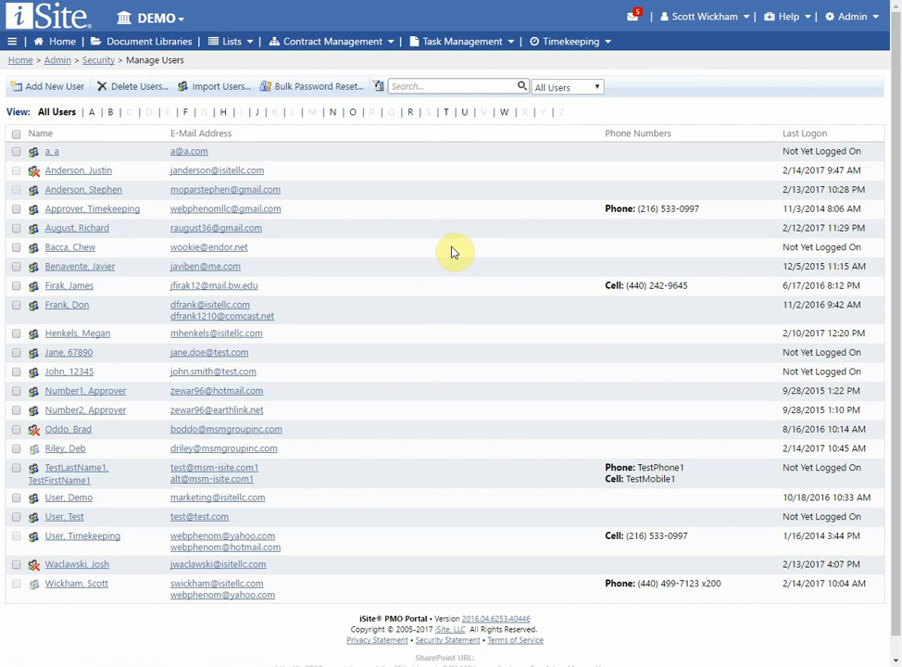
Start a new security group from the security administration options and name it "My Security Group"
mouse_move(475, 47)
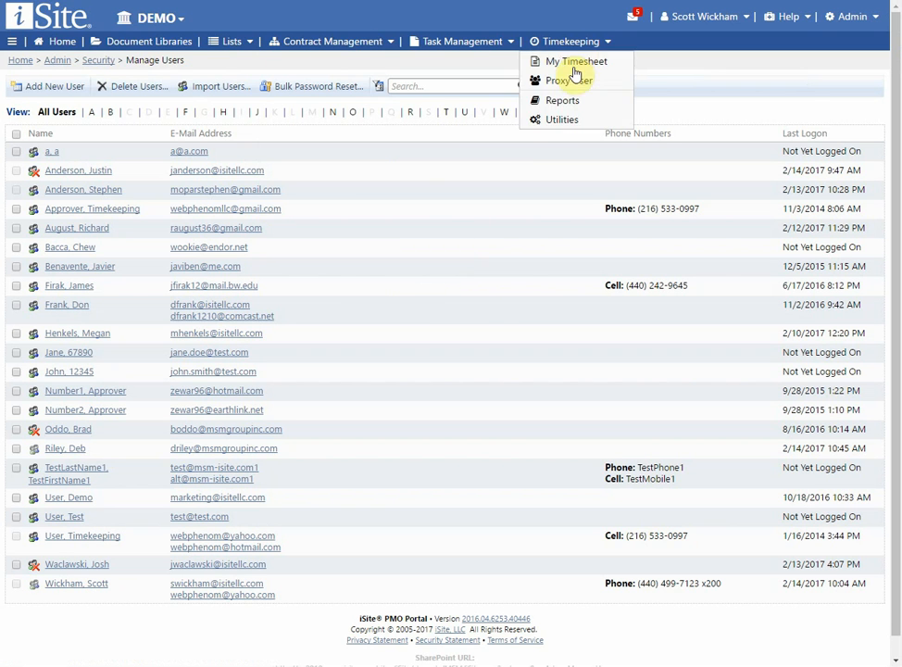
click(104, 68)
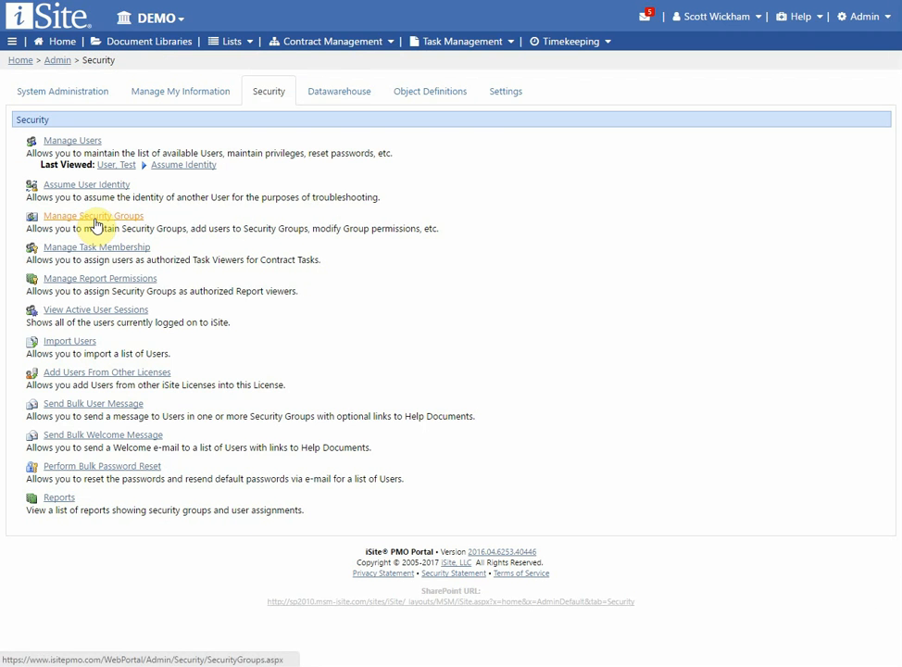
click(96, 221)
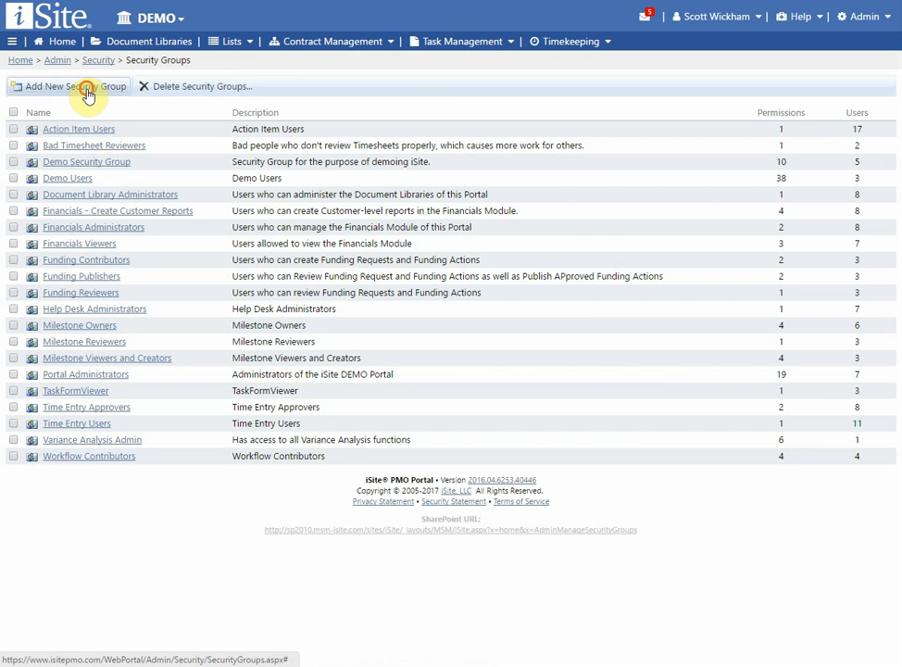
click(88, 95)
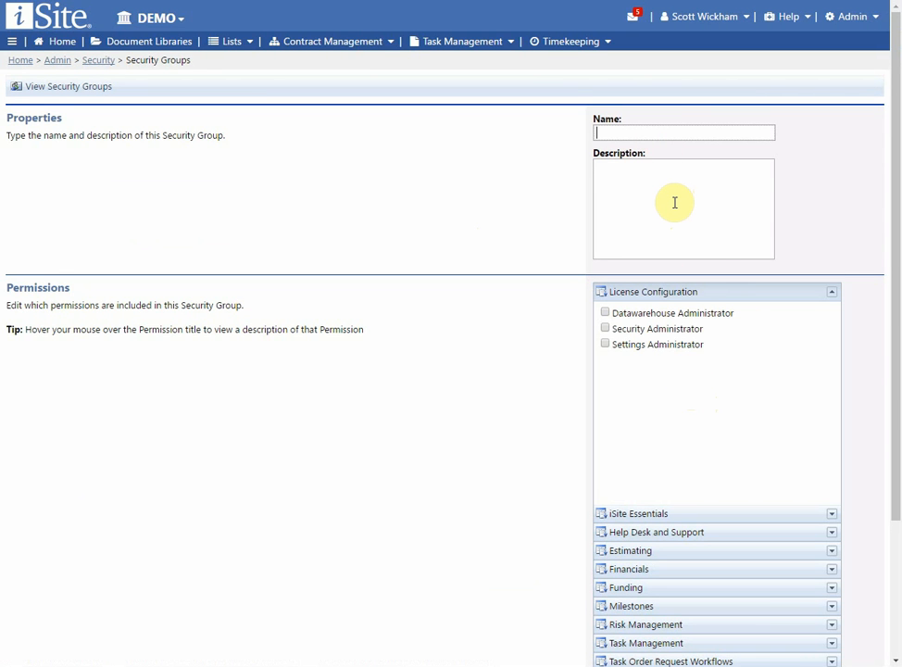
text(My Security Group)
Browse the permission categories and grant the group the Manage Workflow Attachments and Manage Contract Risks permissions
scroll(721, 352, down, 3)
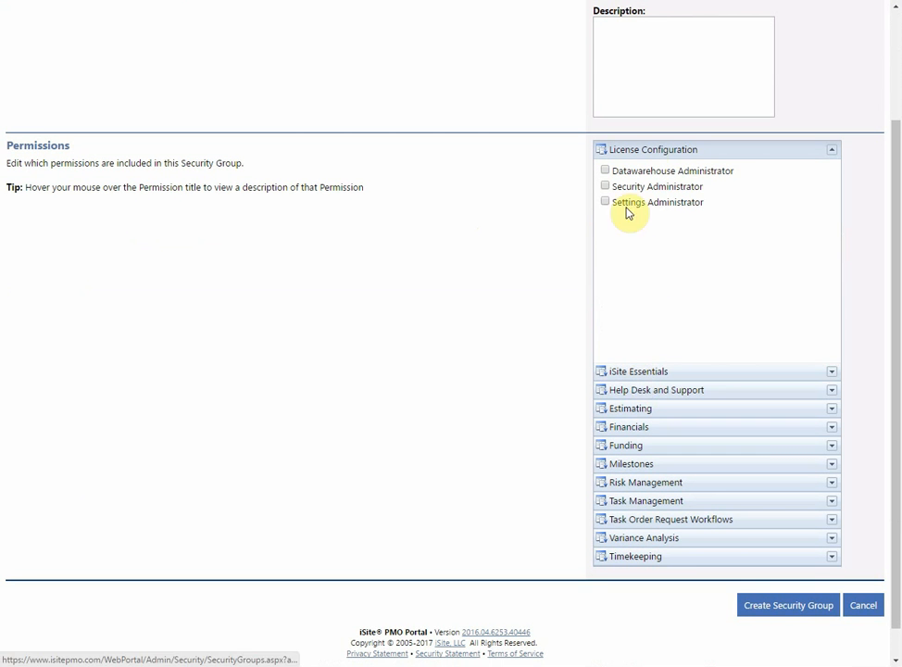
click(658, 372)
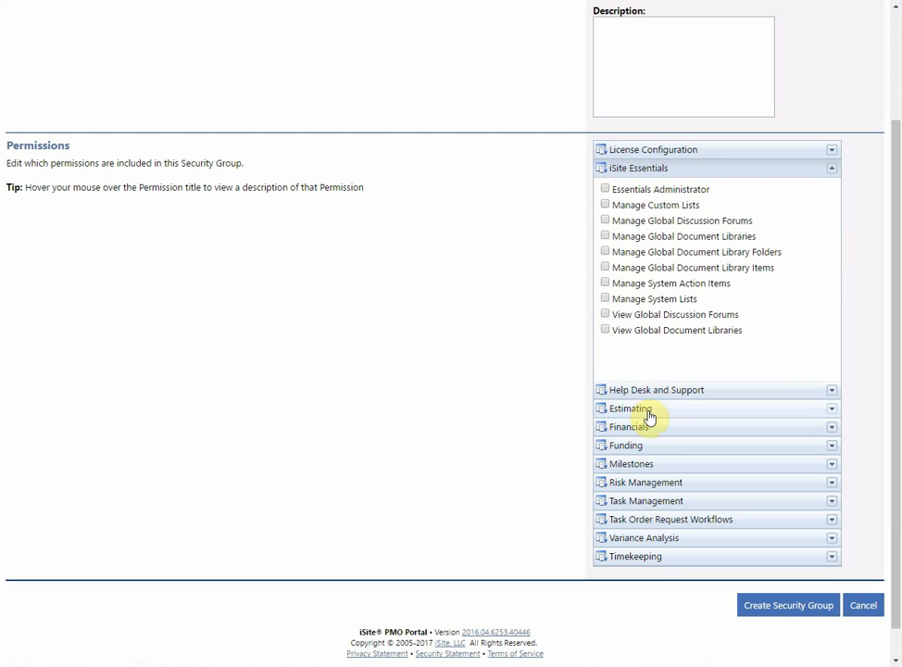
mouse_move(637, 425)
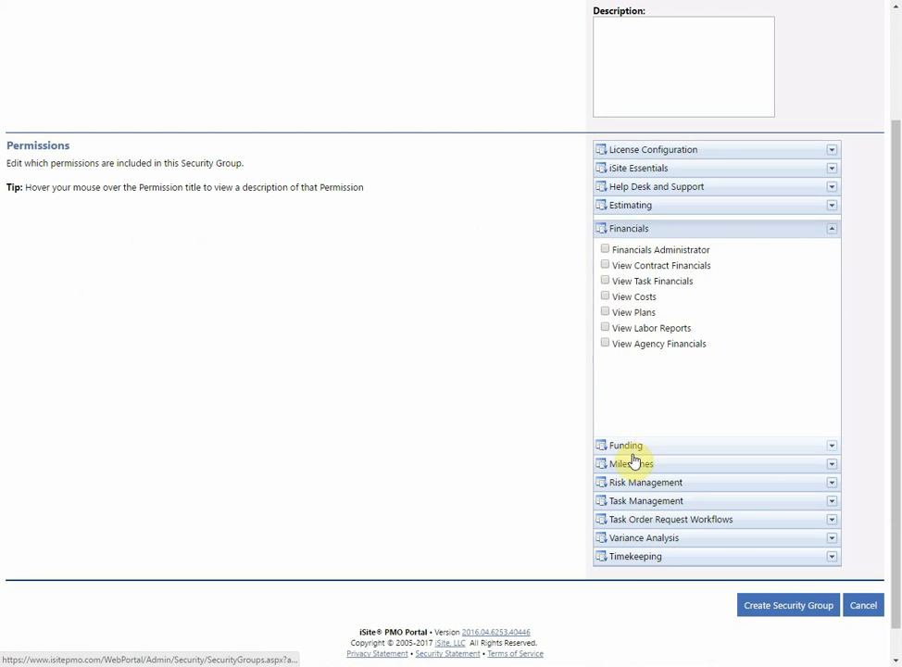
click(633, 453)
click(633, 476)
double_click(622, 521)
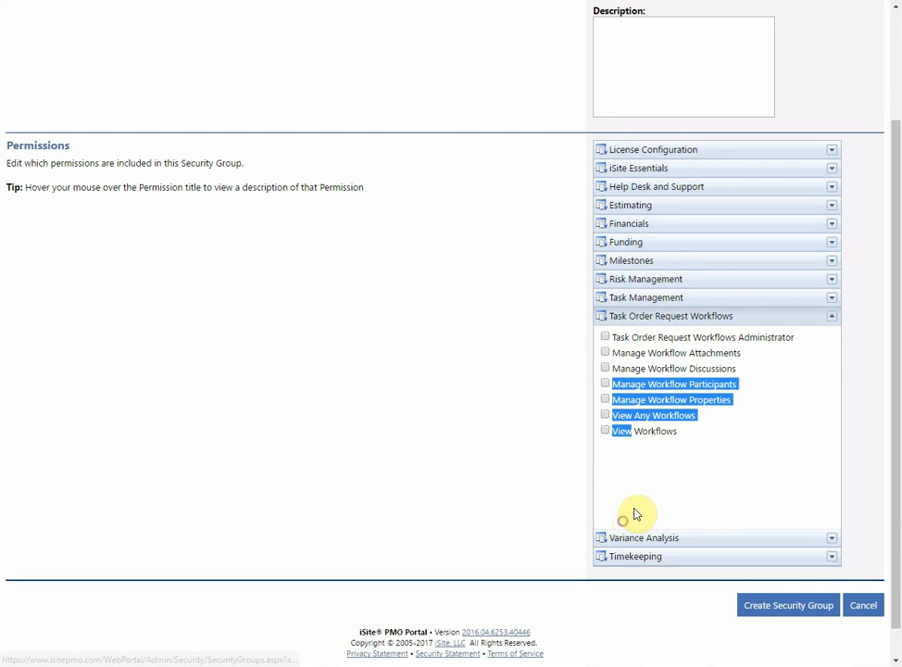
click(605, 355)
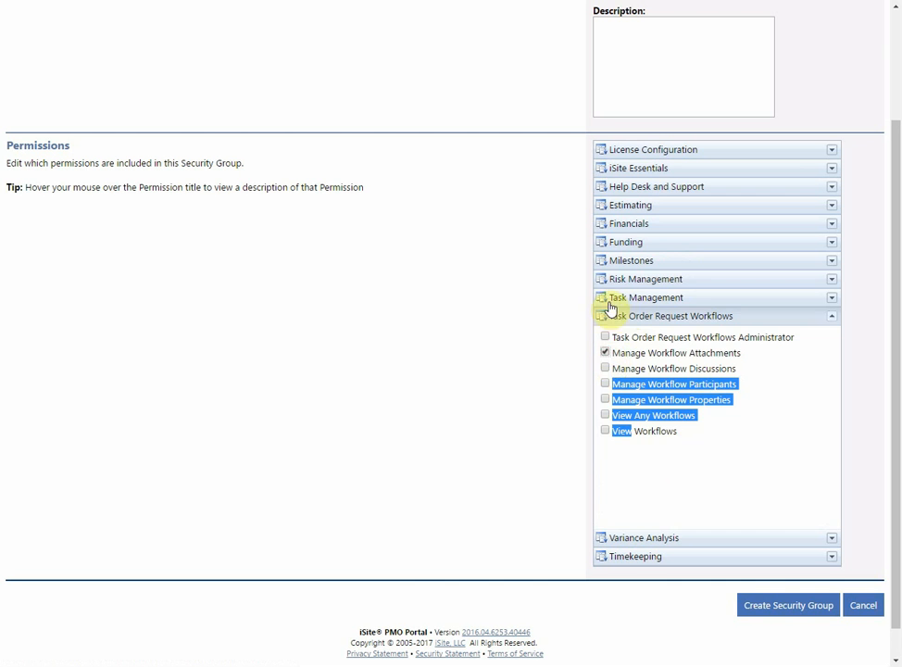
click(613, 279)
click(605, 316)
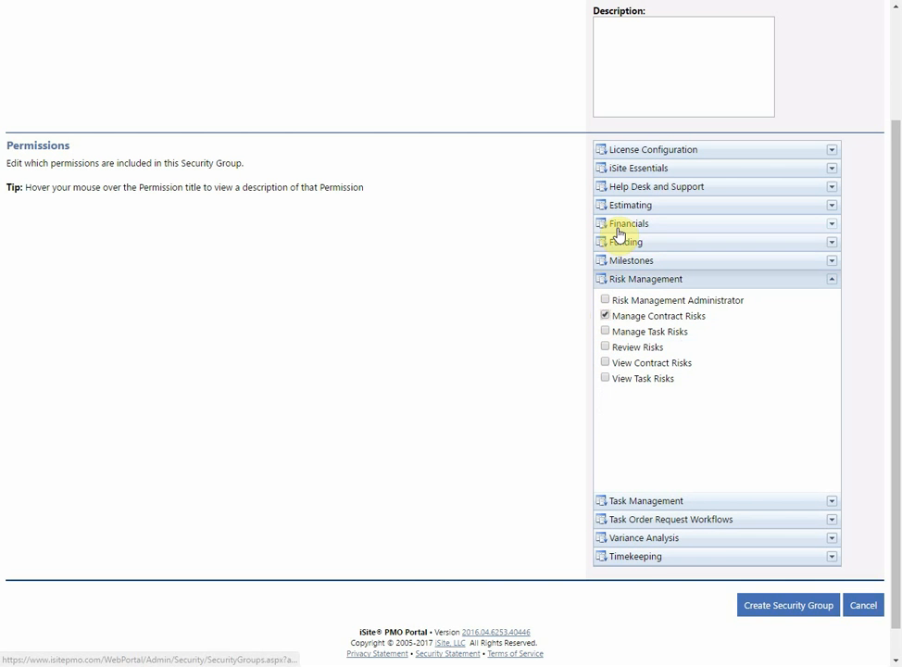
Grant the group the View Contract Financials, View Task Financials and View Help Desk Tickets permissions
click(621, 226)
click(605, 260)
click(604, 278)
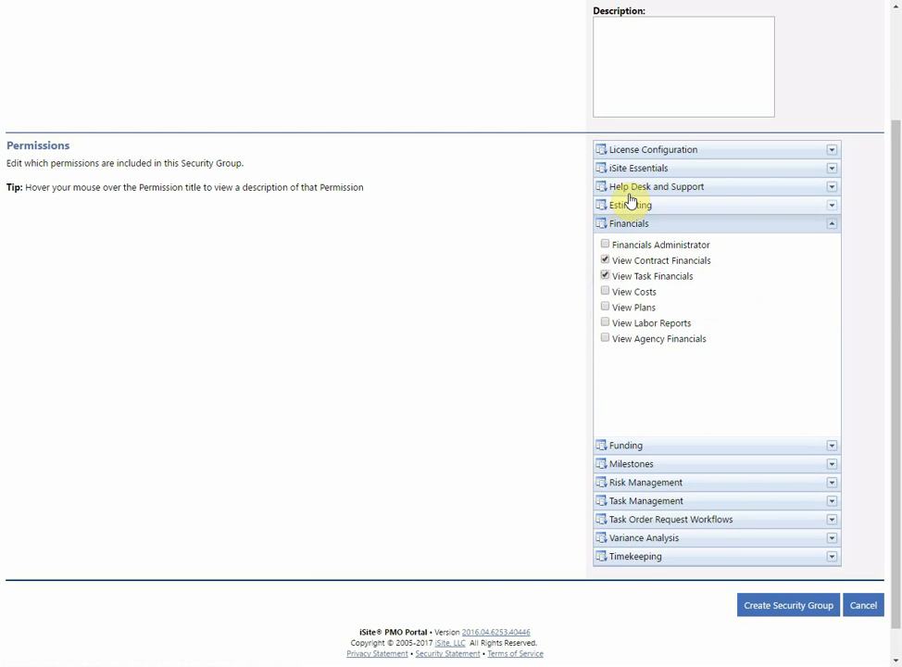
click(627, 188)
click(607, 223)
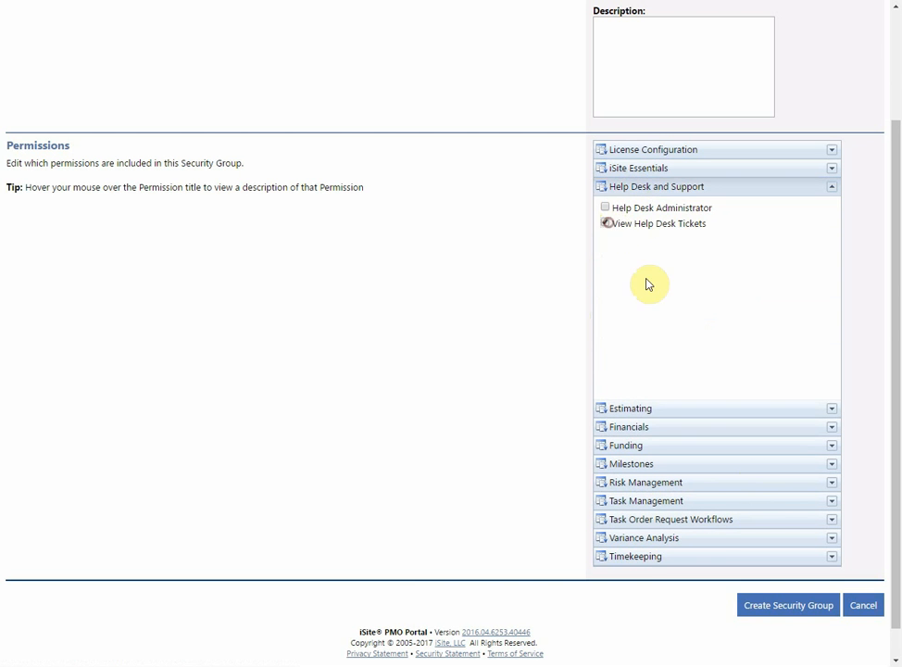
Fill in the required description with "My Security Group", copied from the name, and create the security group
click(787, 612)
scroll(482, 278, up, 3)
click(612, 200)
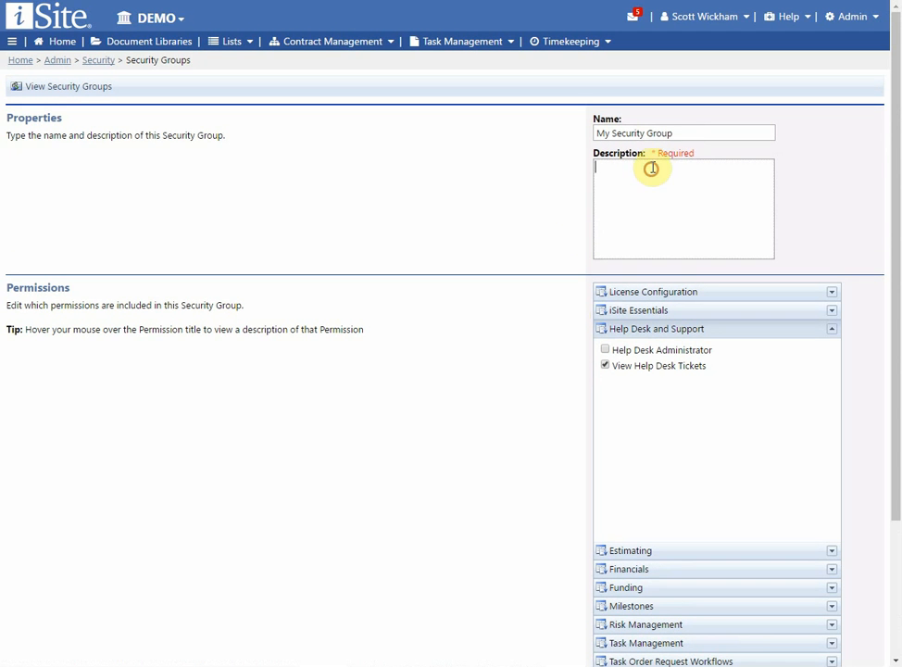
triple_click(685, 133)
key(ctrl+c)
click(623, 177)
key(ctrl+v)
scroll(460, 220, down, 3)
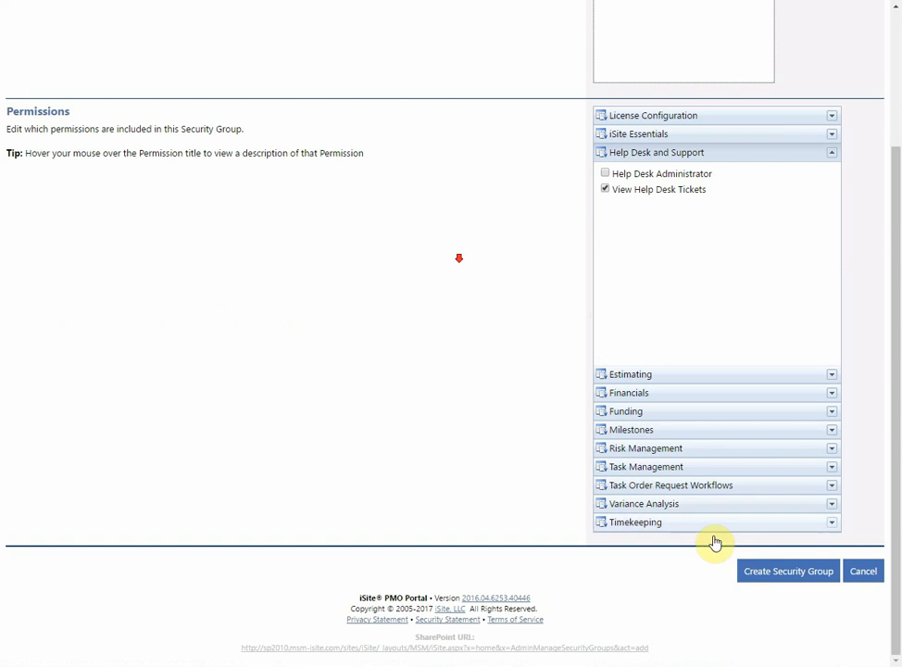
click(771, 576)
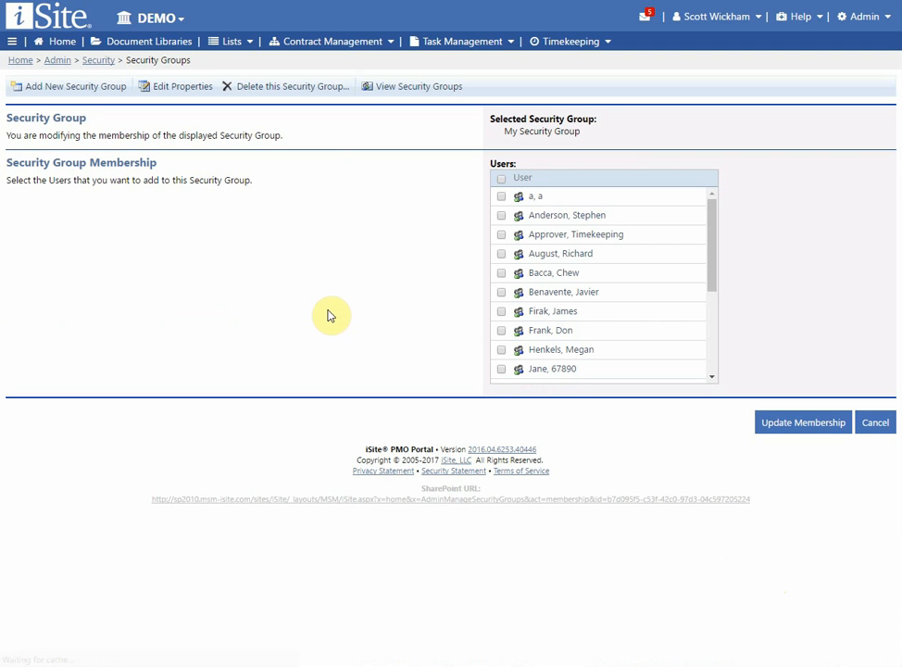
Add the second, third and fourth listed users to the new security group and update its membership
click(501, 215)
click(501, 235)
click(501, 254)
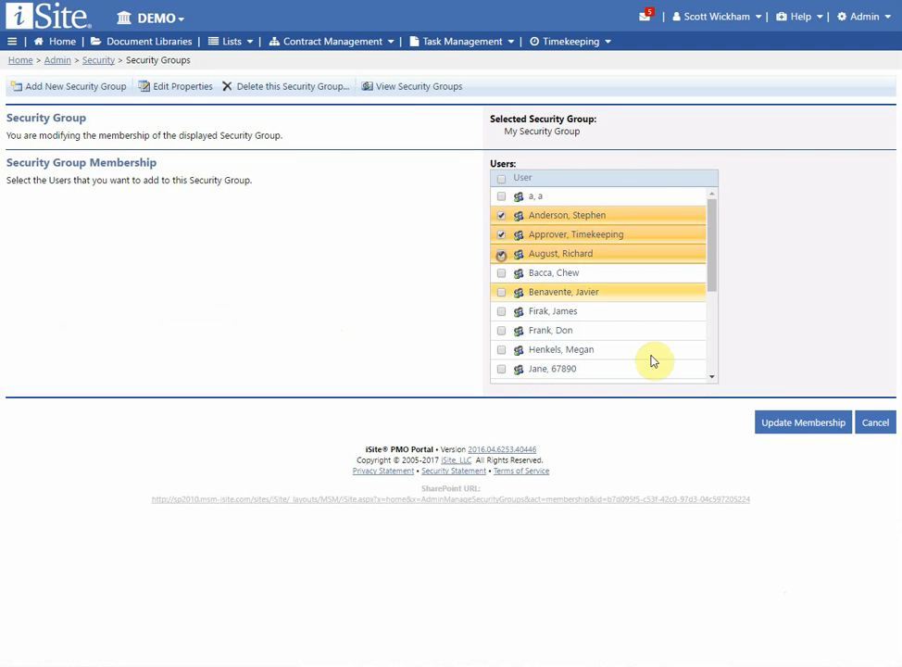
click(791, 423)
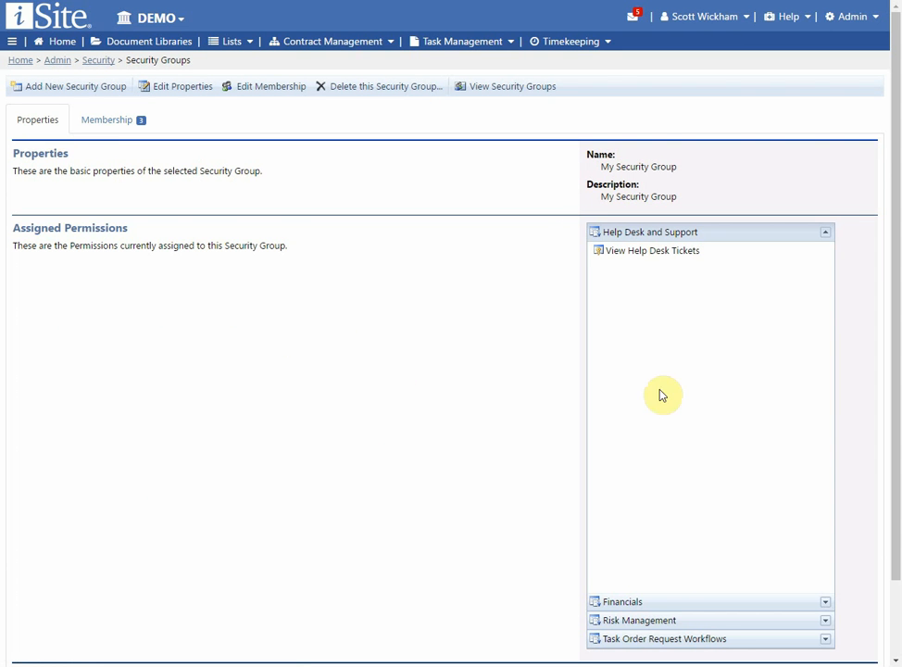
Review the group's assigned permissions under Help Desk and Support, Financials, Risk Management and Task Order Request Workflows
scroll(699, 528, down, 2)
scroll(698, 528, up, 1)
click(645, 587)
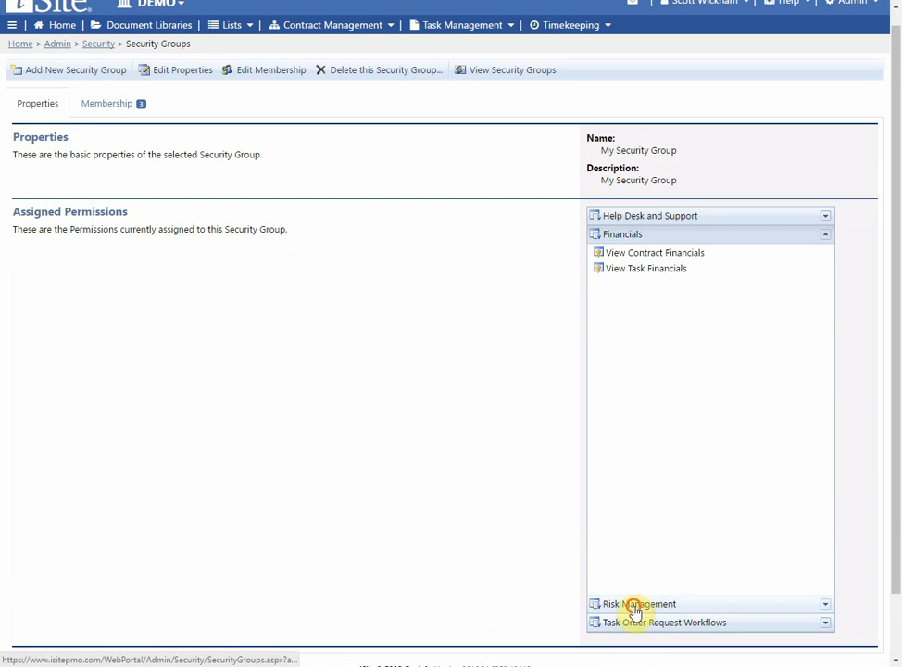
click(636, 602)
click(634, 622)
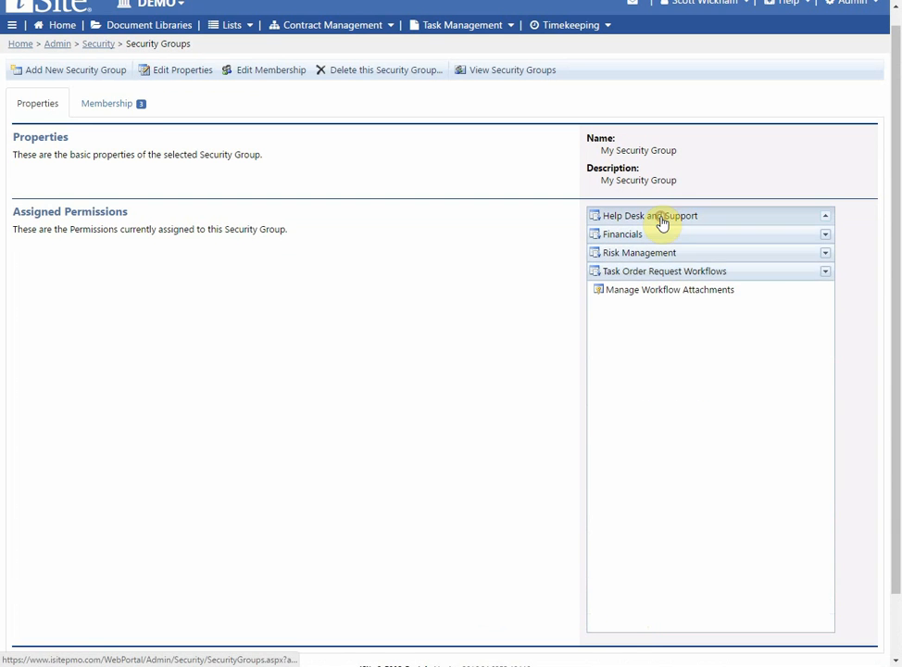
click(663, 217)
click(630, 585)
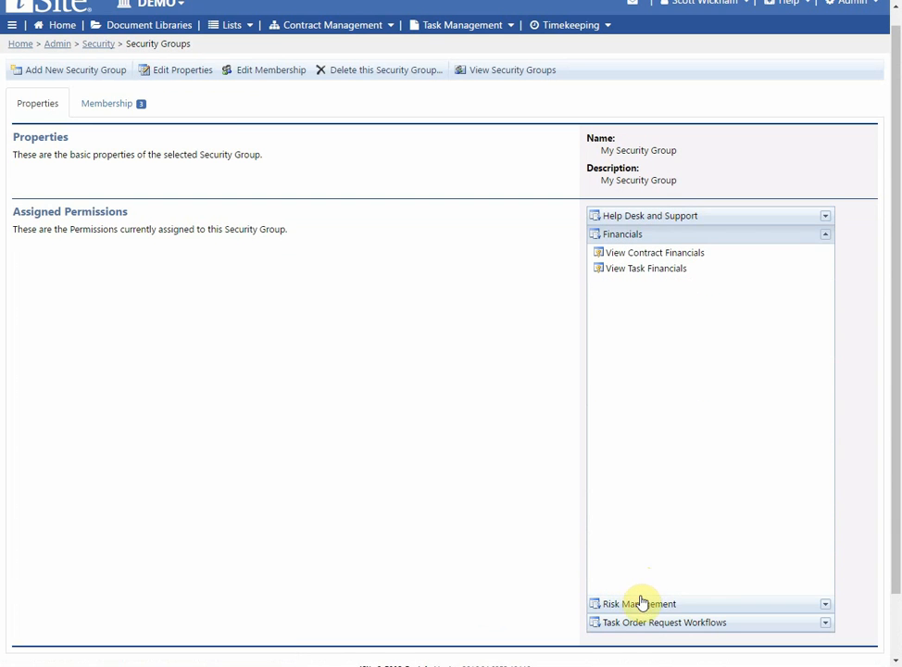
click(640, 604)
Review the group's assigned users and properties, and return to the list of security groups
click(110, 103)
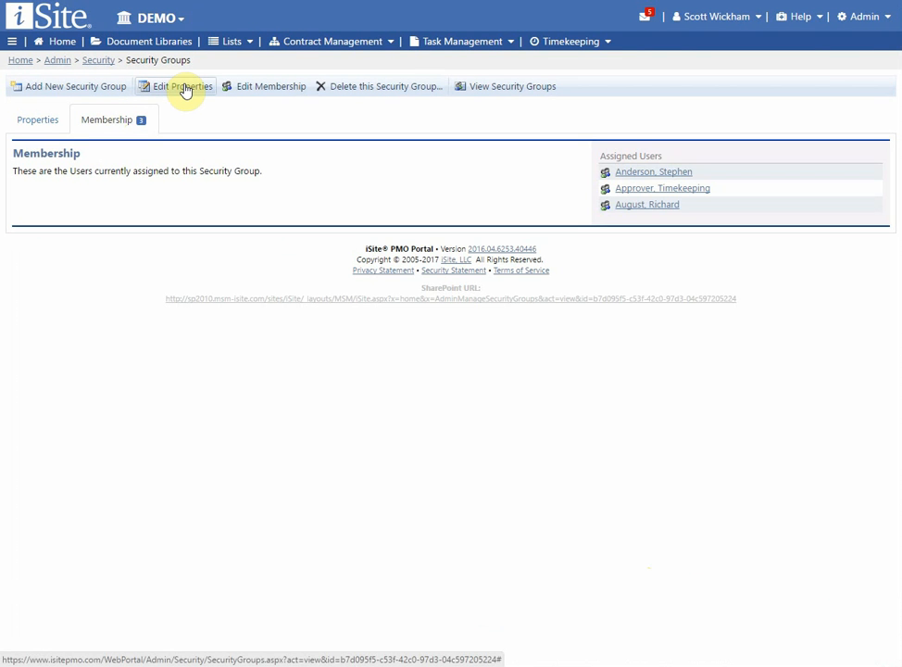
click(51, 118)
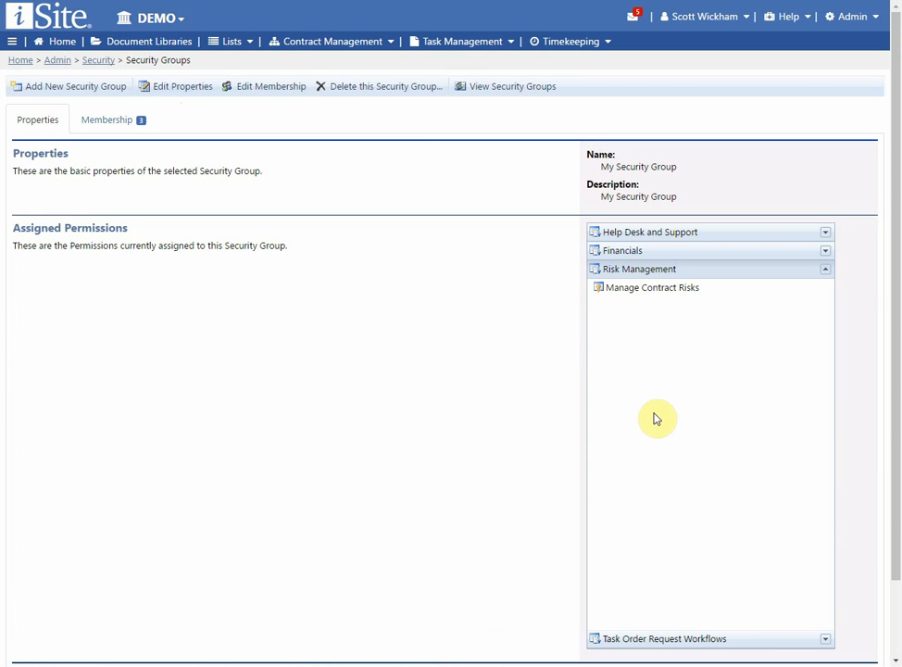
mouse_move(237, 41)
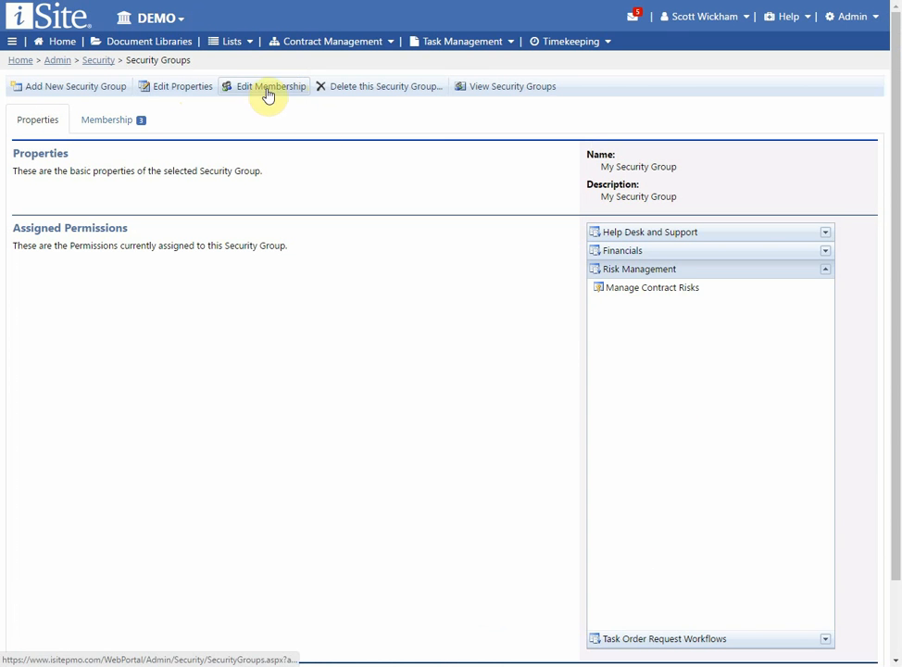
click(112, 122)
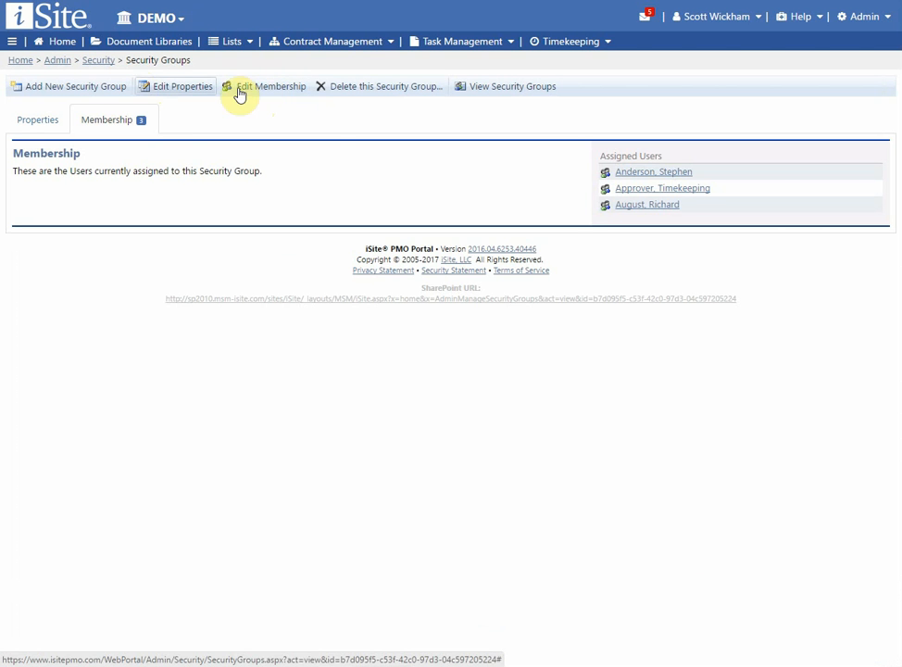
click(488, 90)
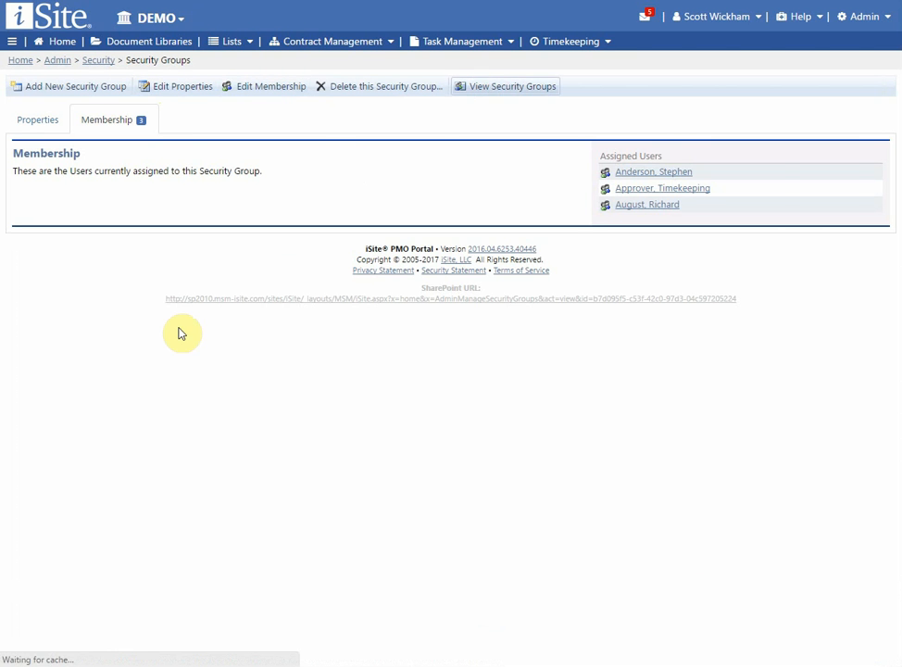
Open the task membership settings and inspect the task selection and authorized users for task DEMO00001
click(96, 63)
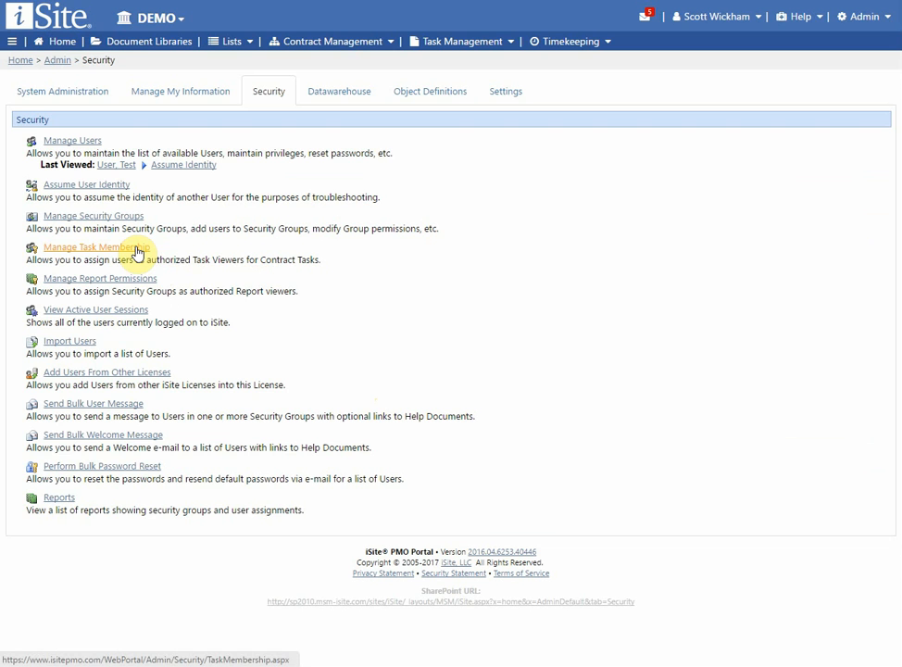
click(139, 252)
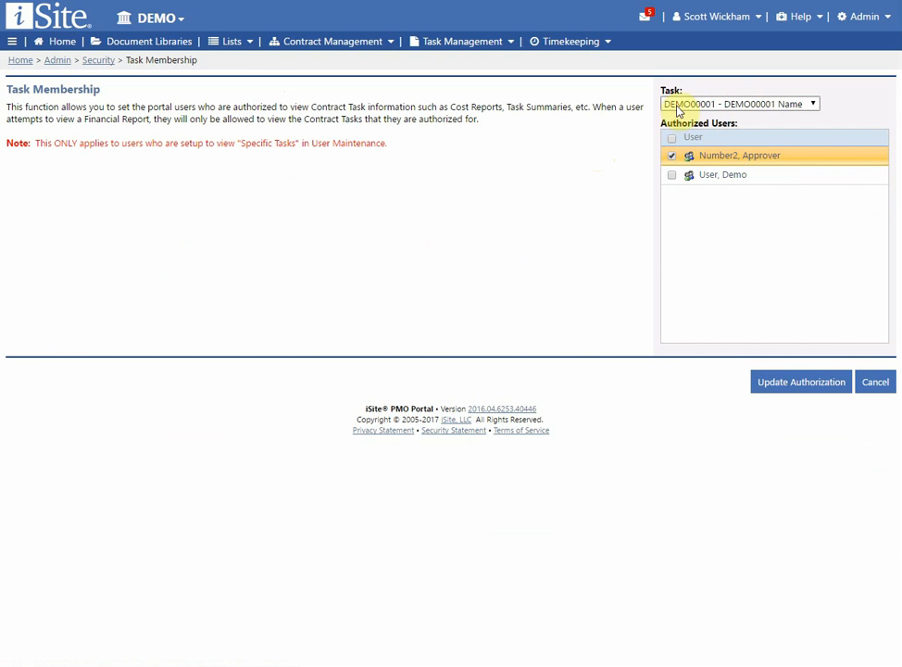
click(728, 105)
click(725, 106)
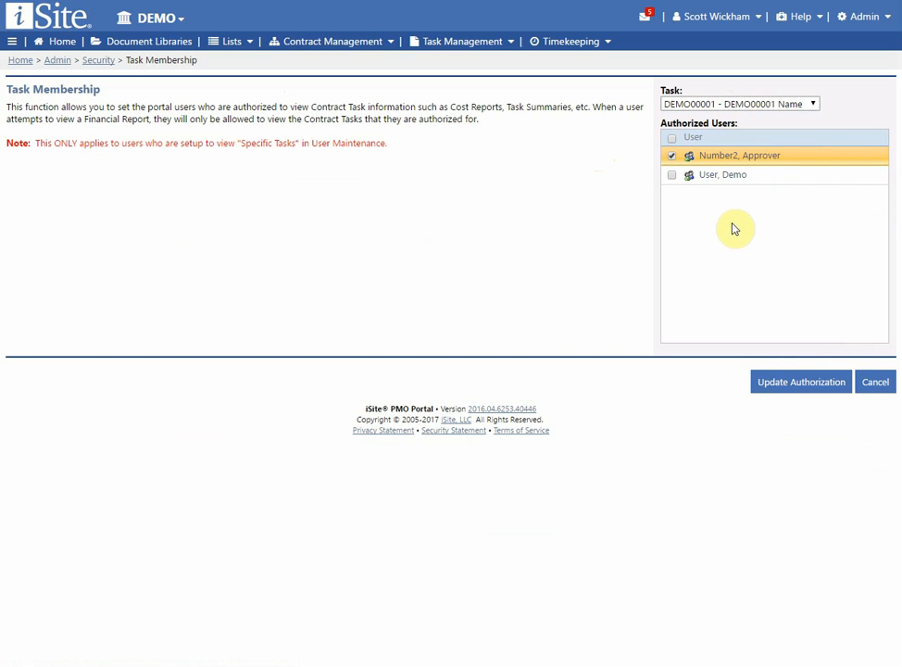
click(788, 398)
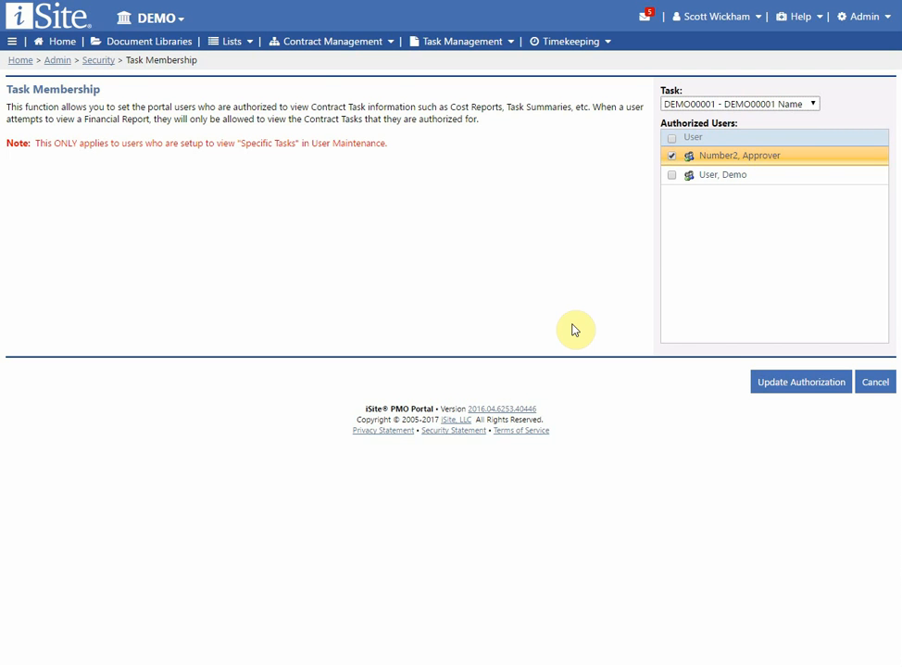
Read the task membership note about users set up to view "Specific Tasks", and return to the security administration options
click(290, 161)
drag(389, 145, 182, 153)
click(221, 153)
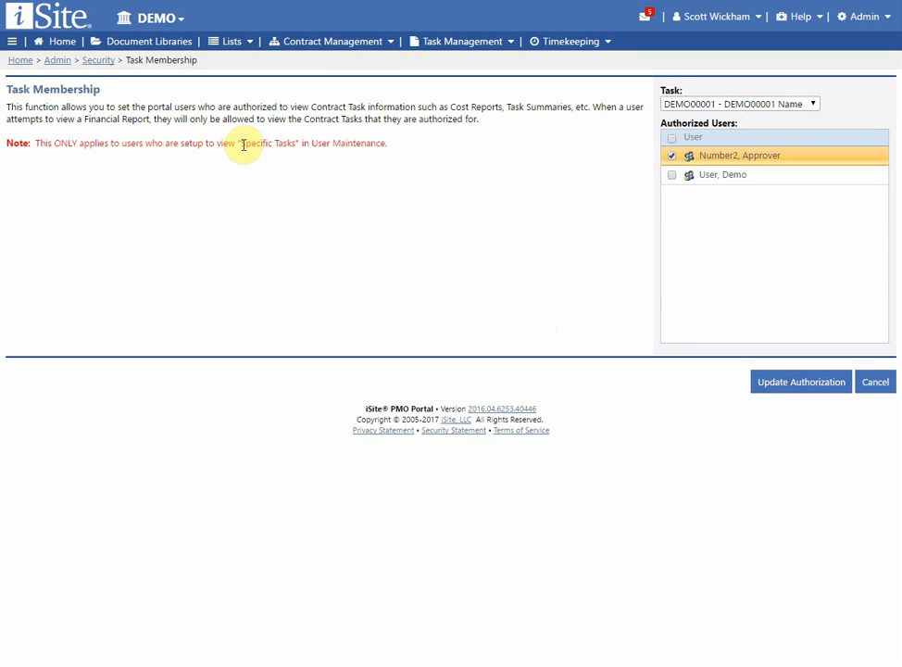
drag(243, 144, 300, 147)
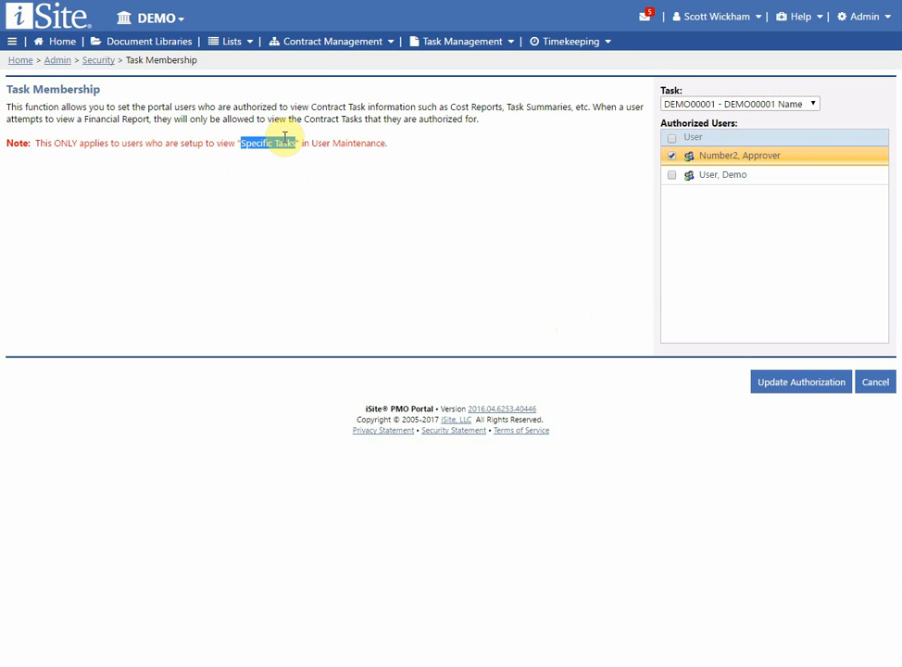
click(401, 145)
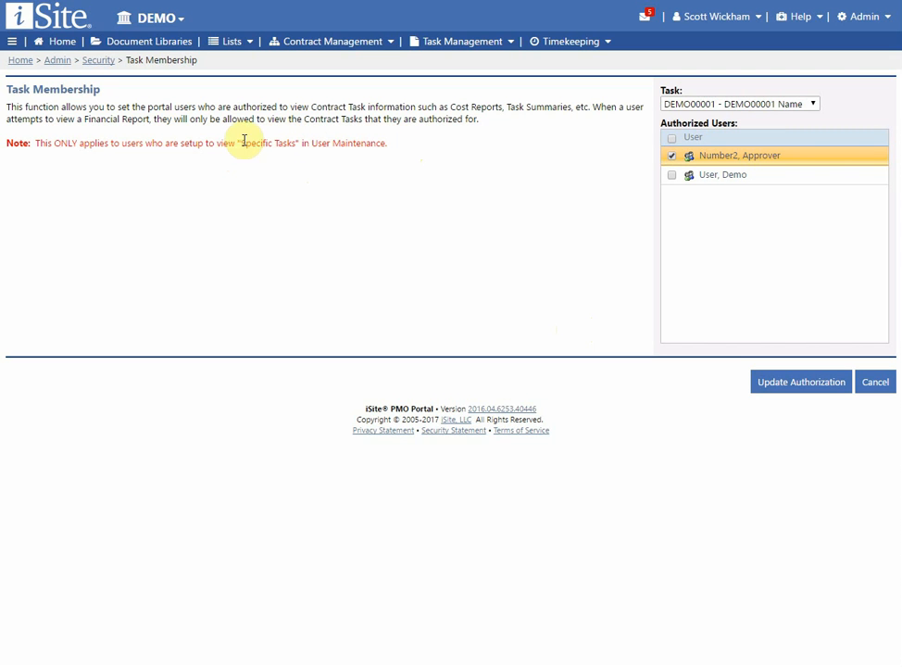
drag(243, 143, 298, 140)
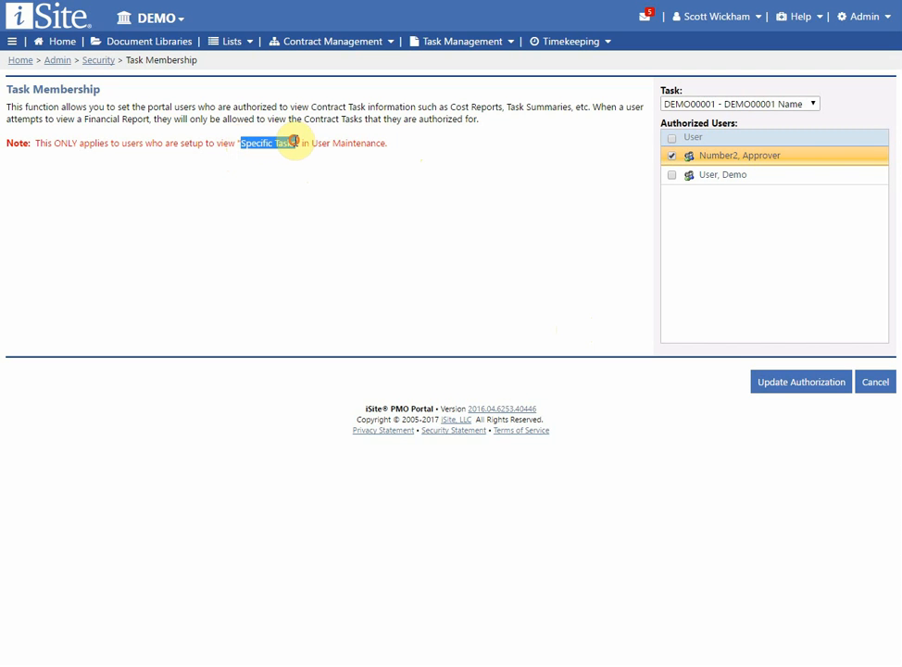
click(263, 141)
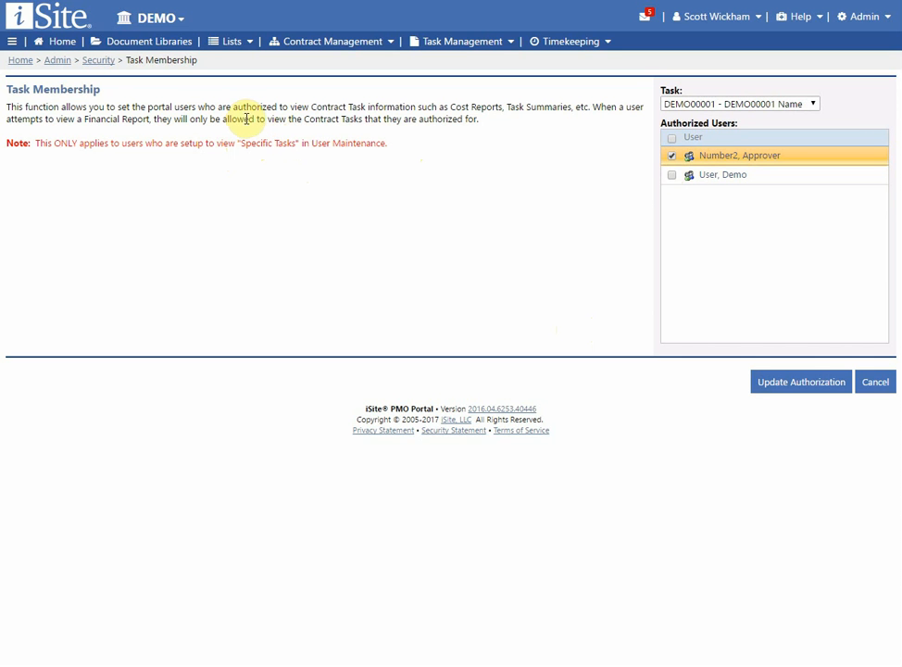
click(89, 60)
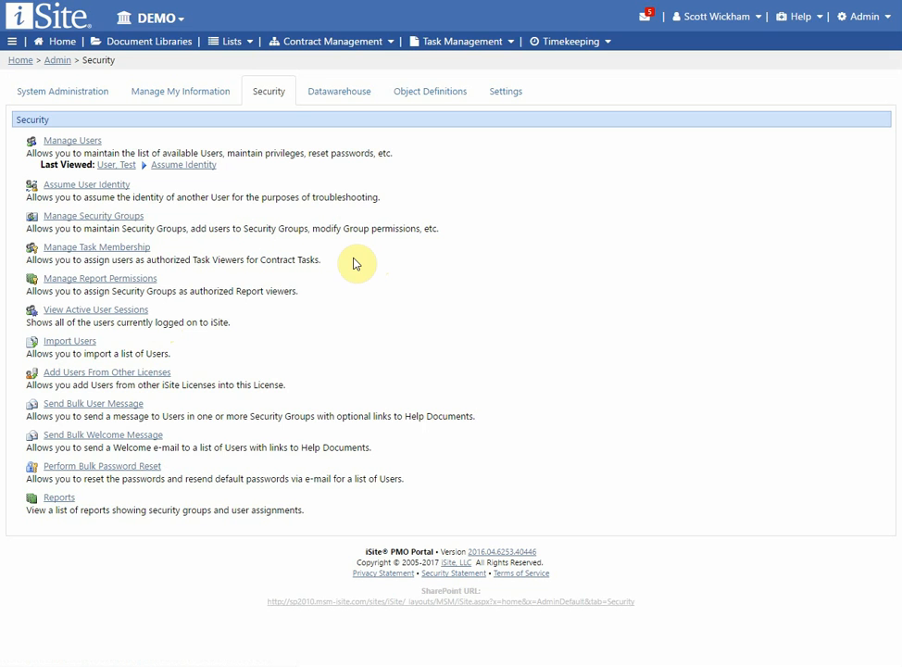
Open the report permissions and review the Estimating and Timekeeping reports, checking the inherited audience of the Timekeeping reports
click(130, 283)
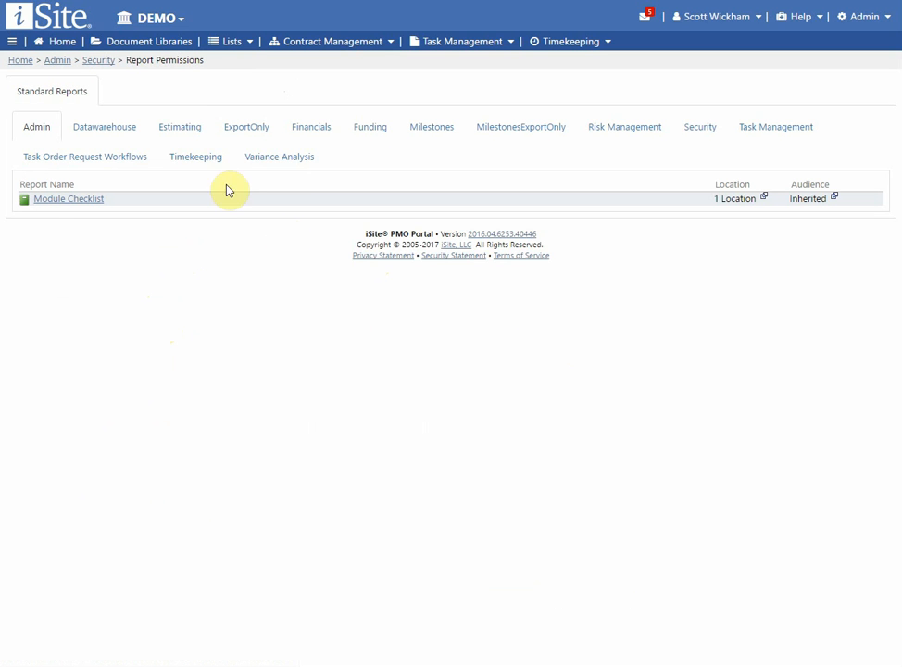
click(182, 130)
click(197, 159)
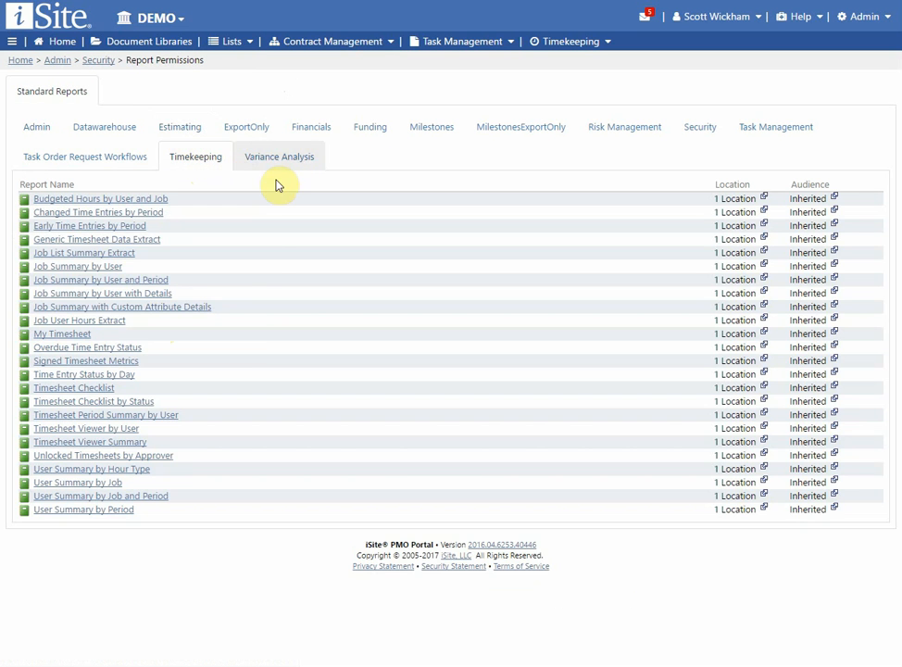
mouse_move(836, 201)
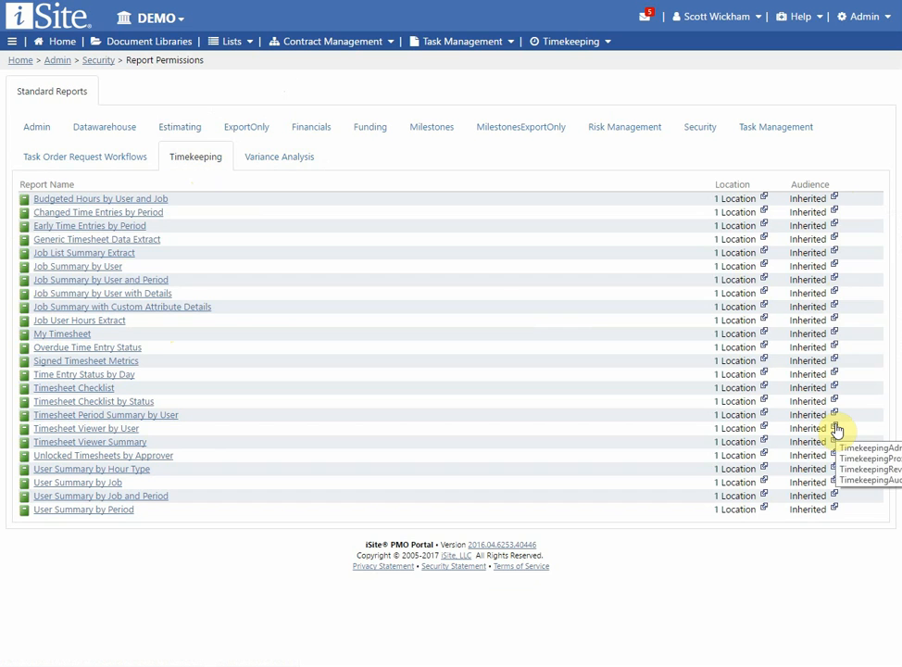
Restrict the Pending Estimates Analysis report to Demo Security Group, Demo Users and Document Library Administrators, and check its audience in the Estimating reports
click(173, 135)
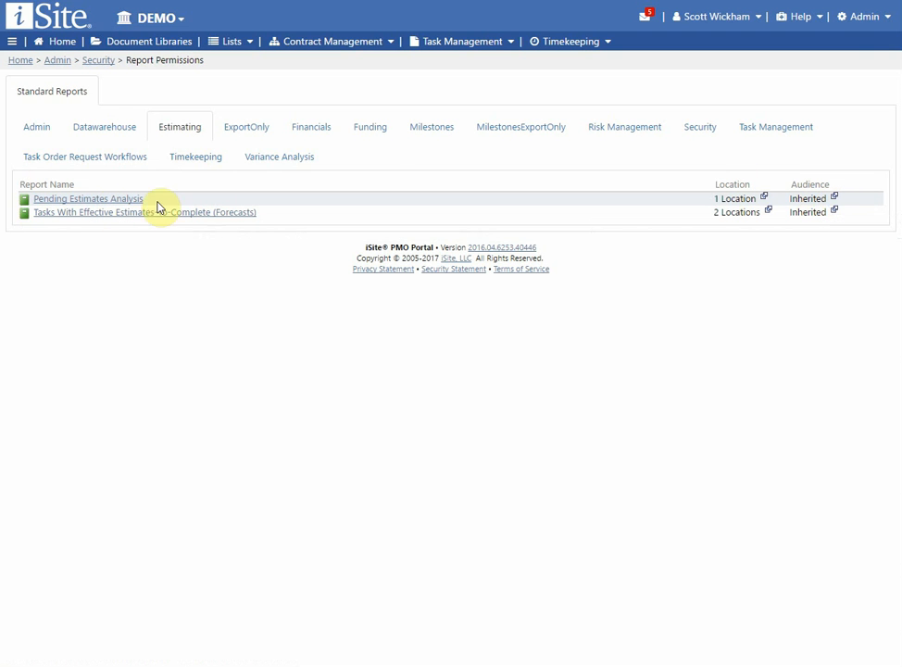
click(100, 200)
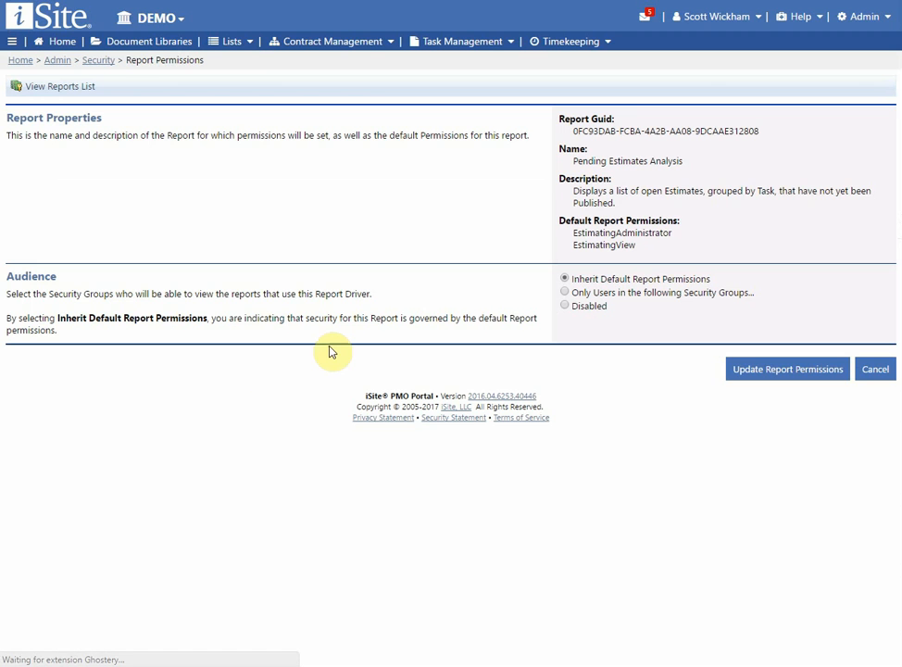
click(590, 294)
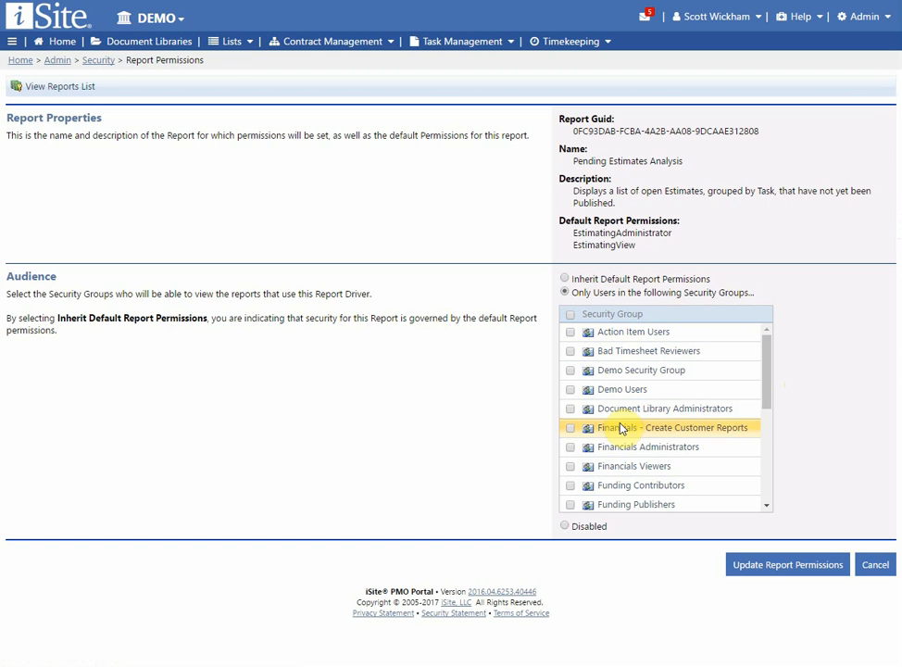
click(571, 370)
click(571, 390)
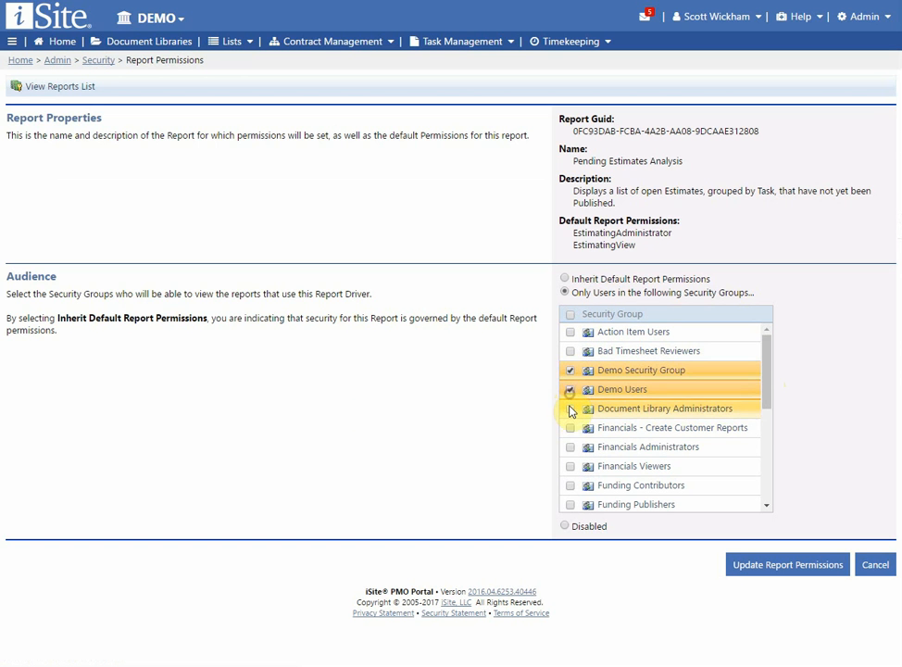
click(571, 408)
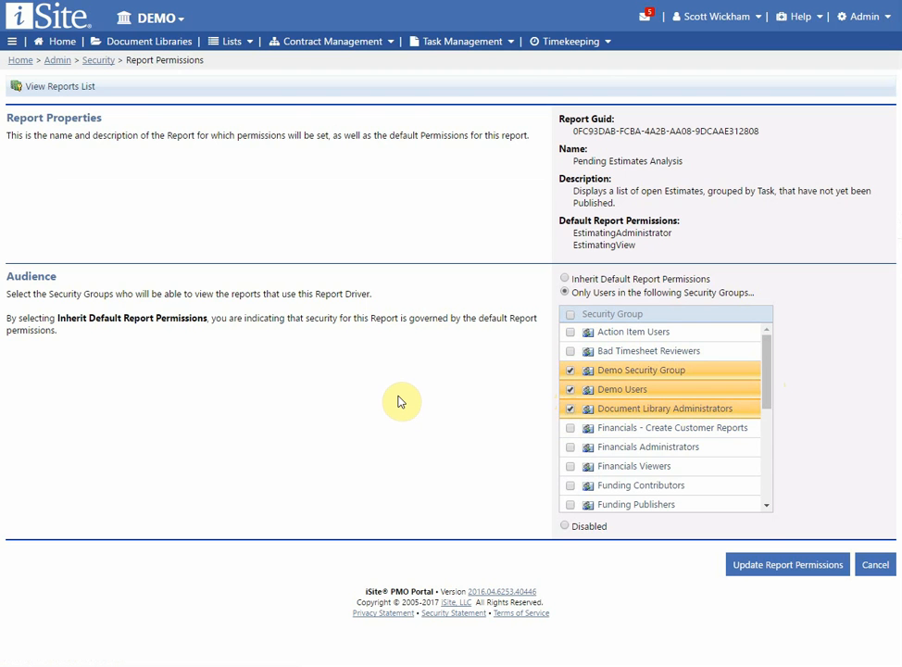
click(774, 567)
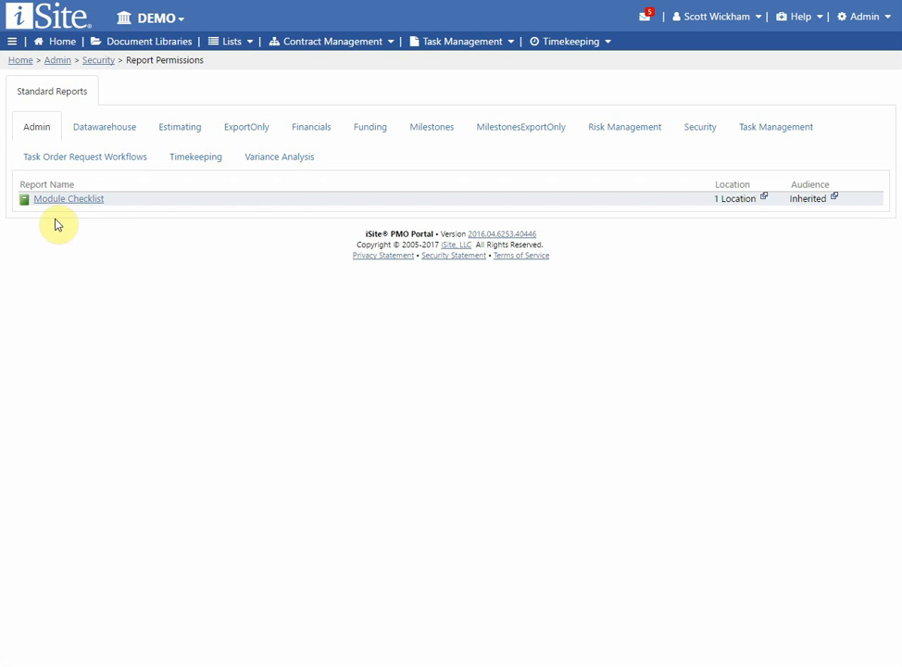
click(197, 139)
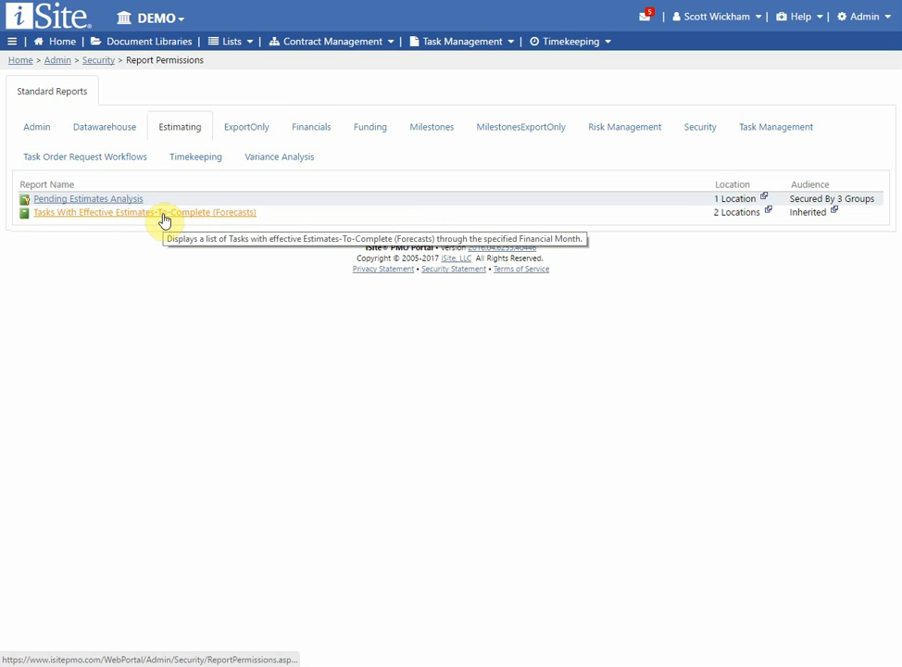
Set the audience of the Task Cost Summaries by SubTask financial report to Disabled and update its permissions
click(323, 135)
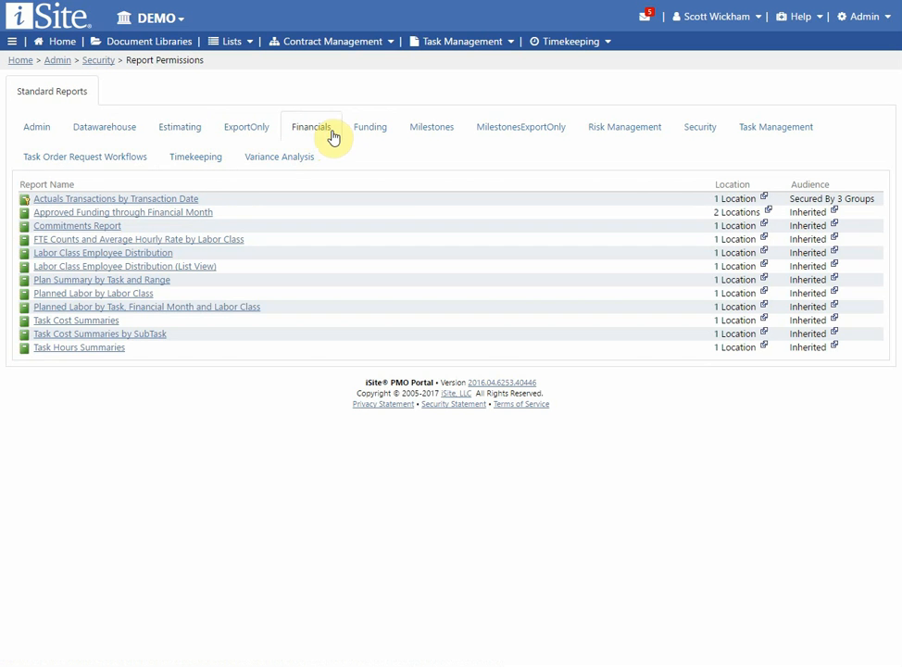
click(104, 342)
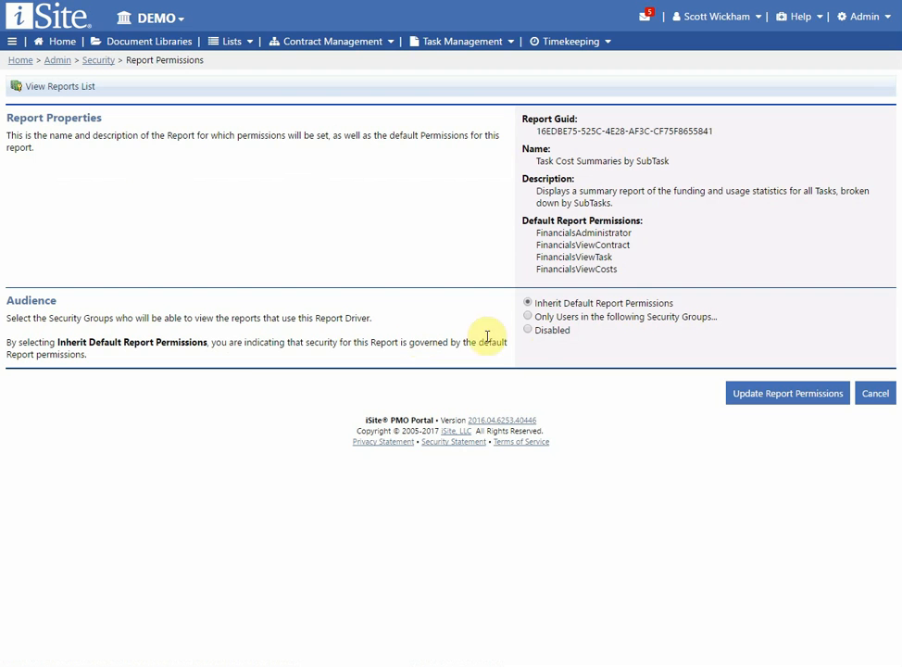
click(554, 332)
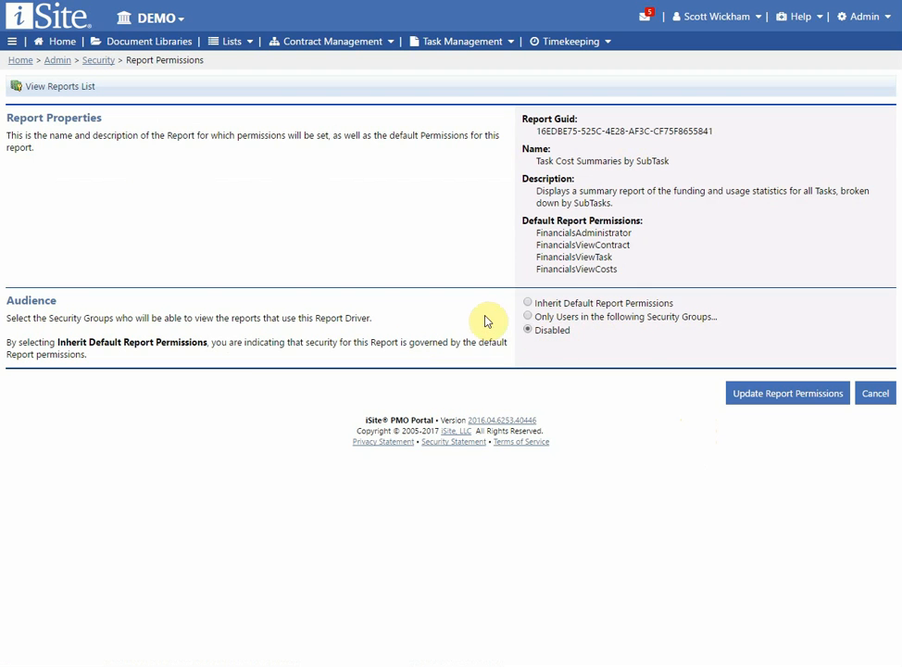
click(804, 394)
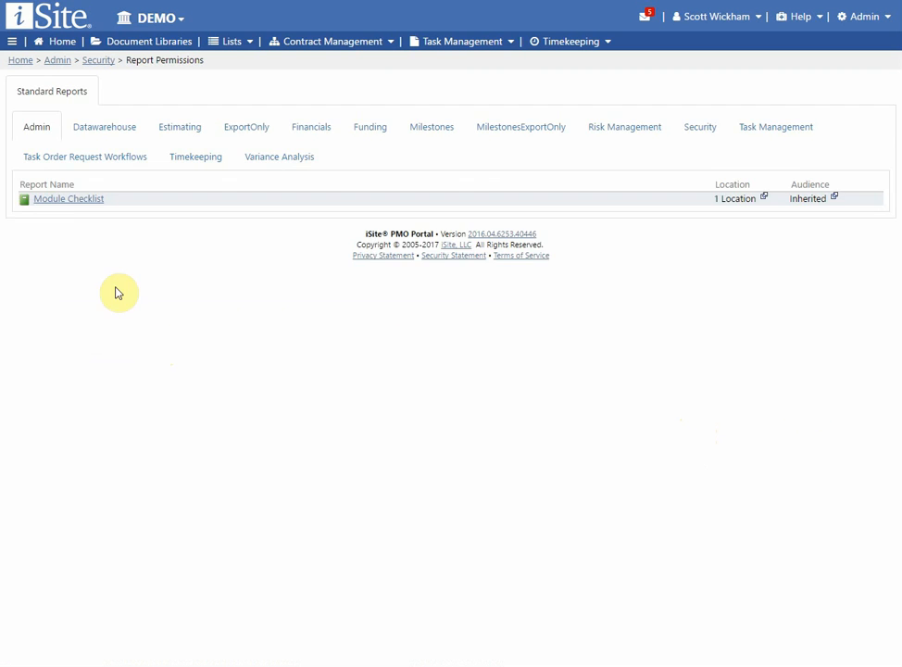
Review the audiences of the Funding, Milestones and Financials reports, and return to the security administration options
click(367, 135)
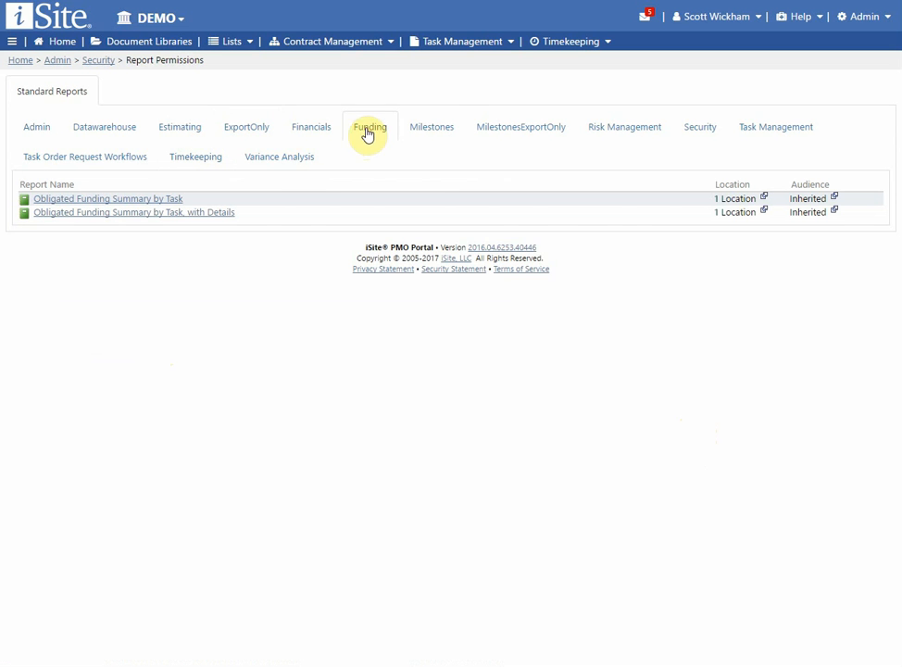
click(429, 136)
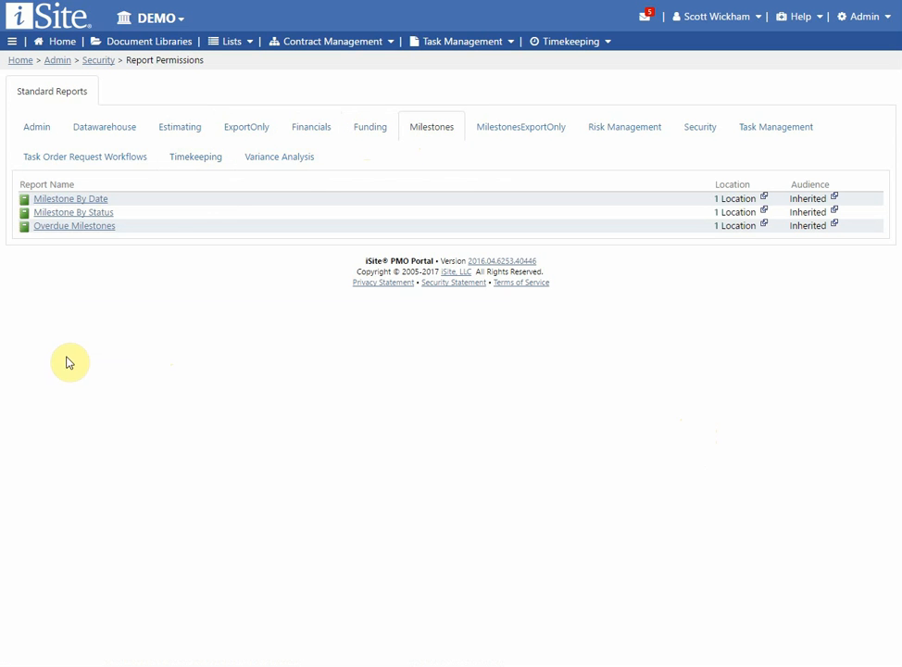
click(306, 131)
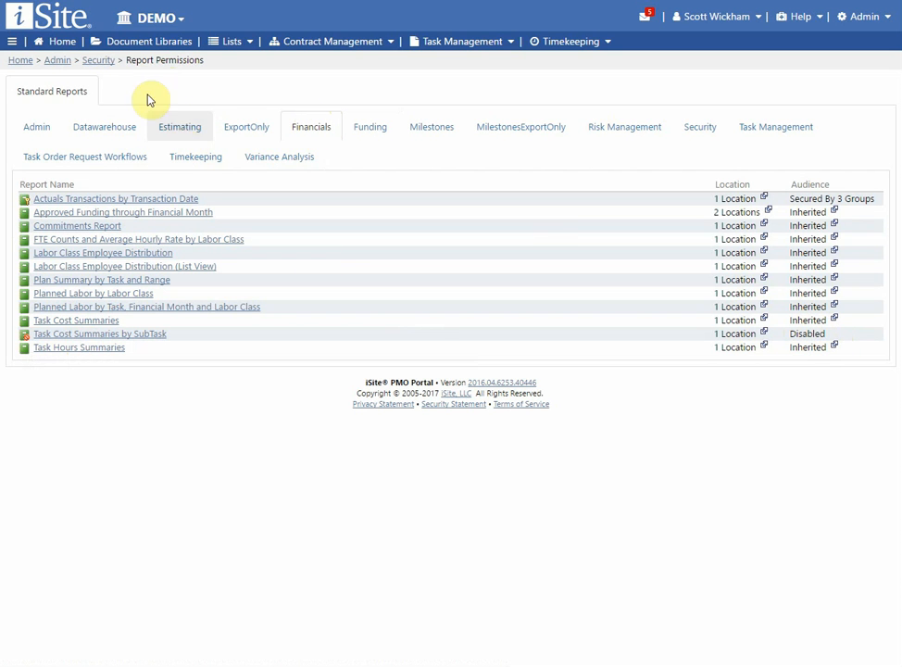
click(99, 62)
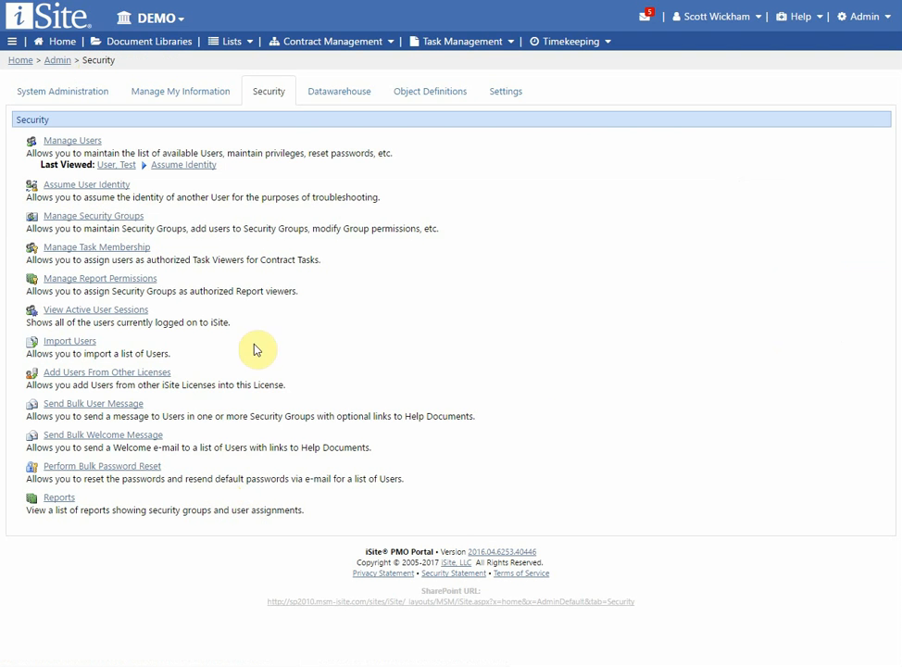
View the active user sessions, inspect the user import options and methods, and return to the security administration options
click(120, 312)
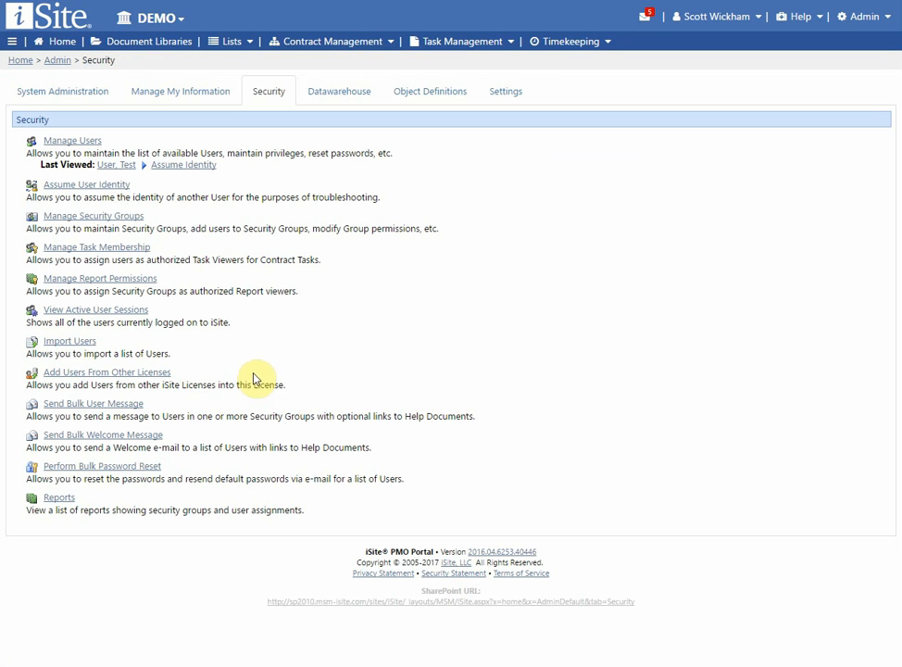
click(73, 348)
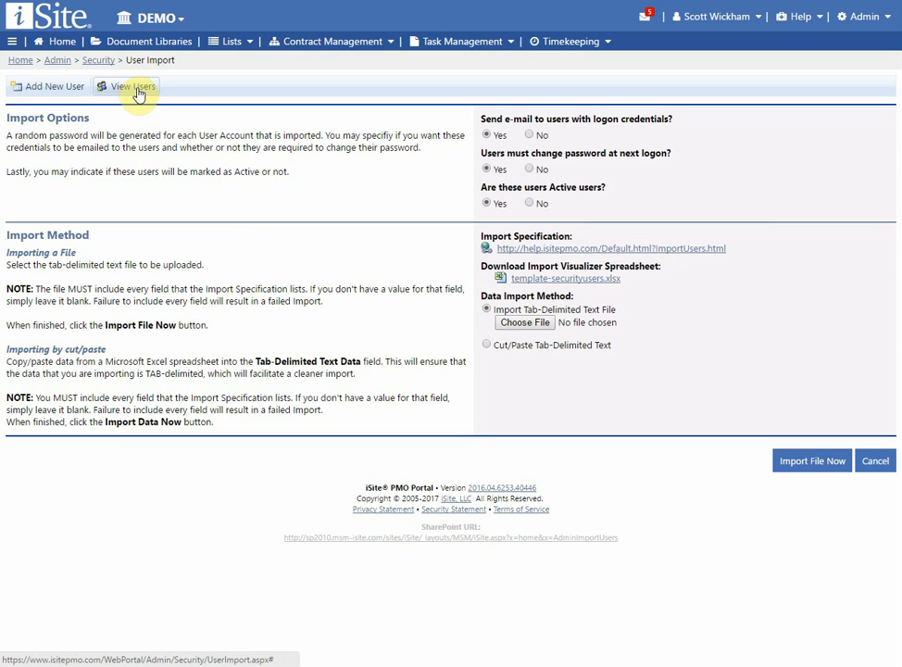
click(99, 61)
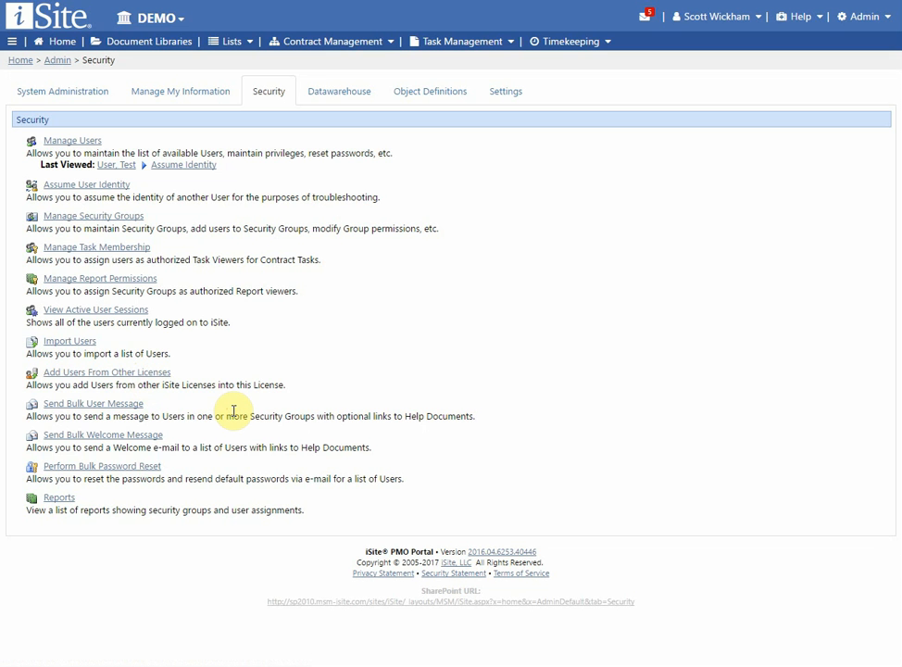
Inspect the bulk user message form with its security group recipients and the bulk welcome message form, and return to the security options
click(126, 409)
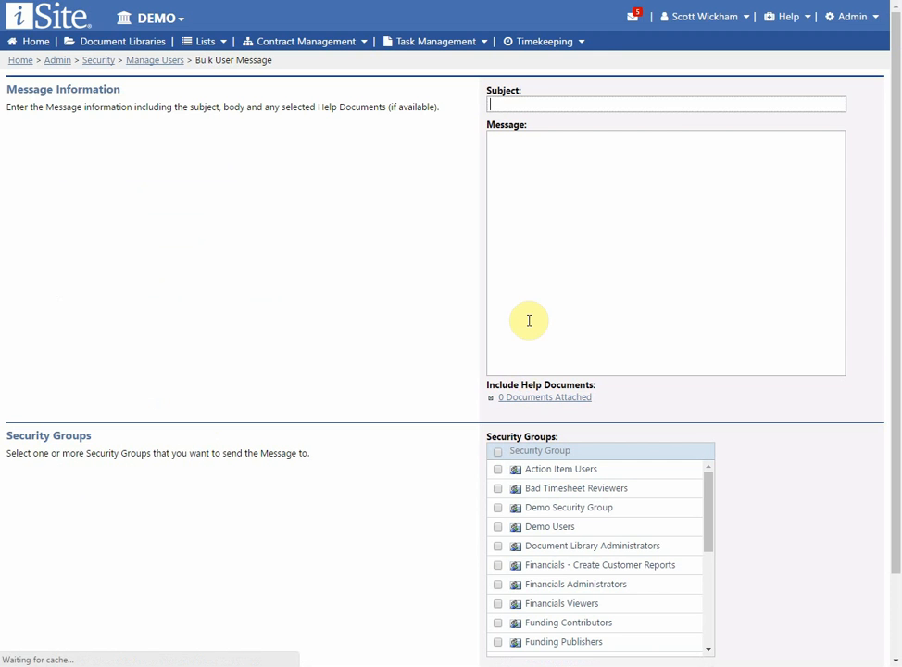
scroll(312, 396, down, 1)
scroll(320, 396, up, 1)
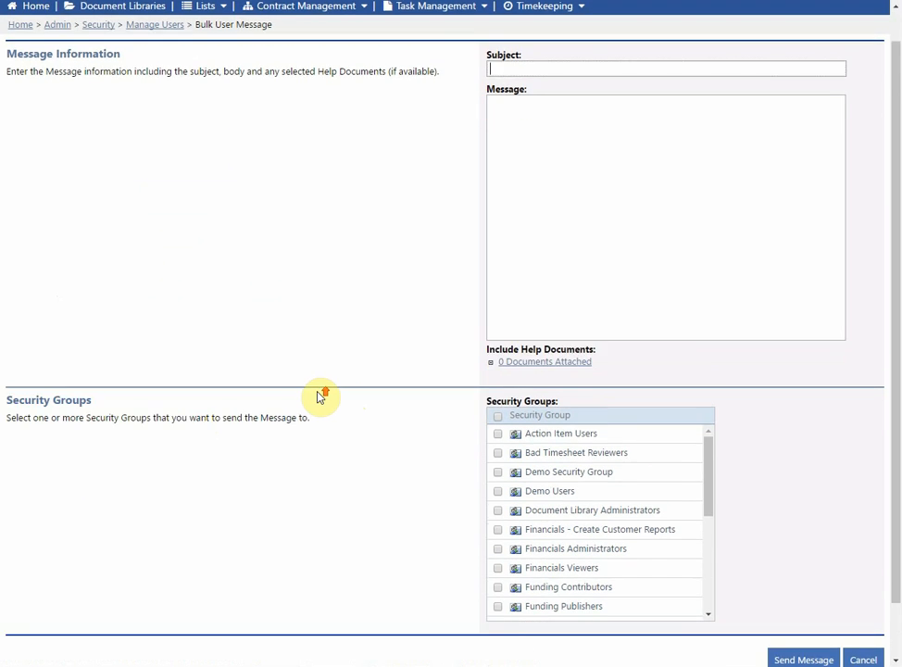
scroll(489, 423, down, 1)
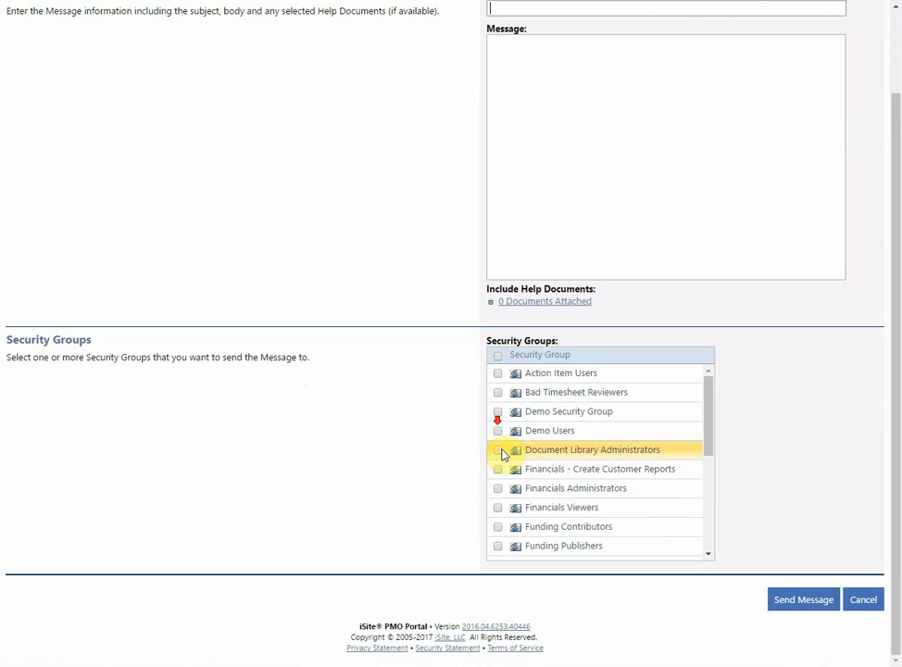
scroll(576, 491, up, 1)
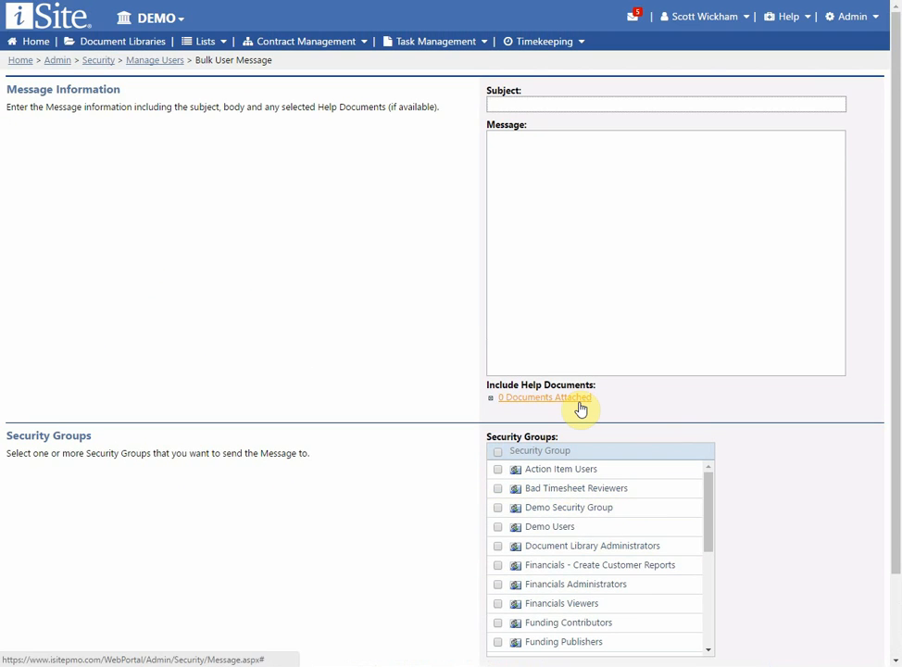
click(102, 60)
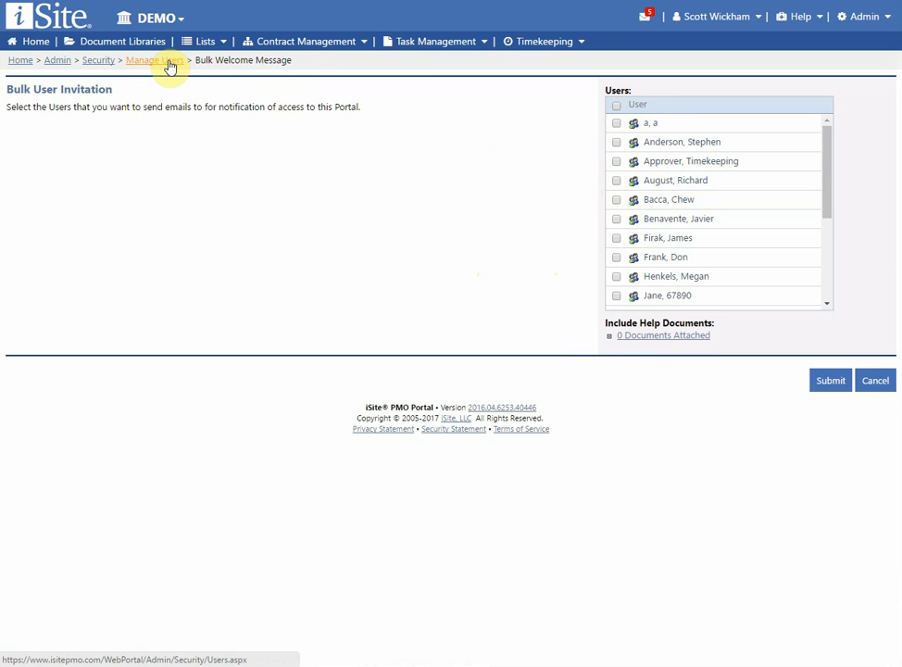
click(97, 61)
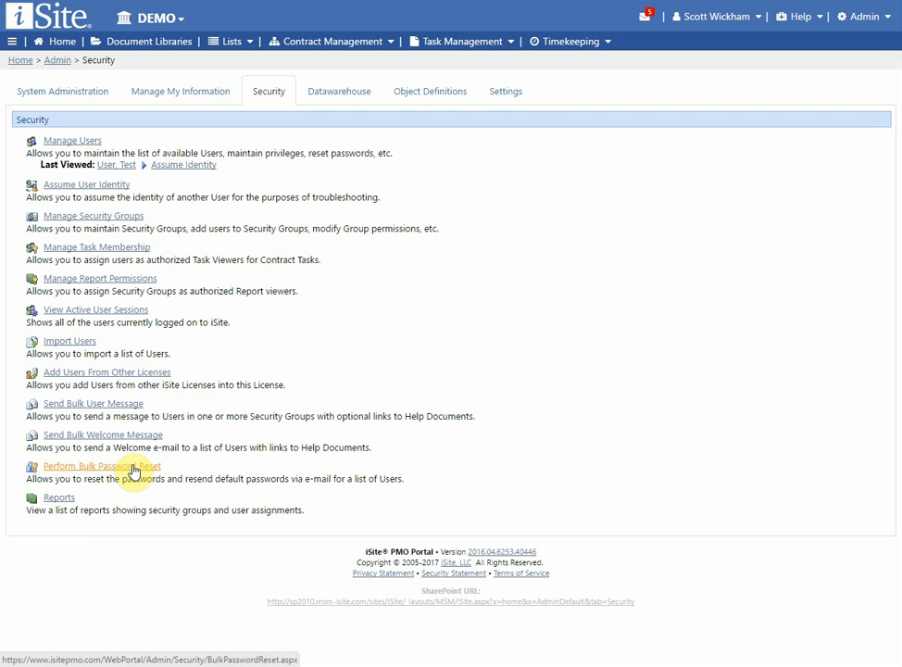
Open the security reports and generate the Distinct Permissions by User report in Screen format
click(61, 500)
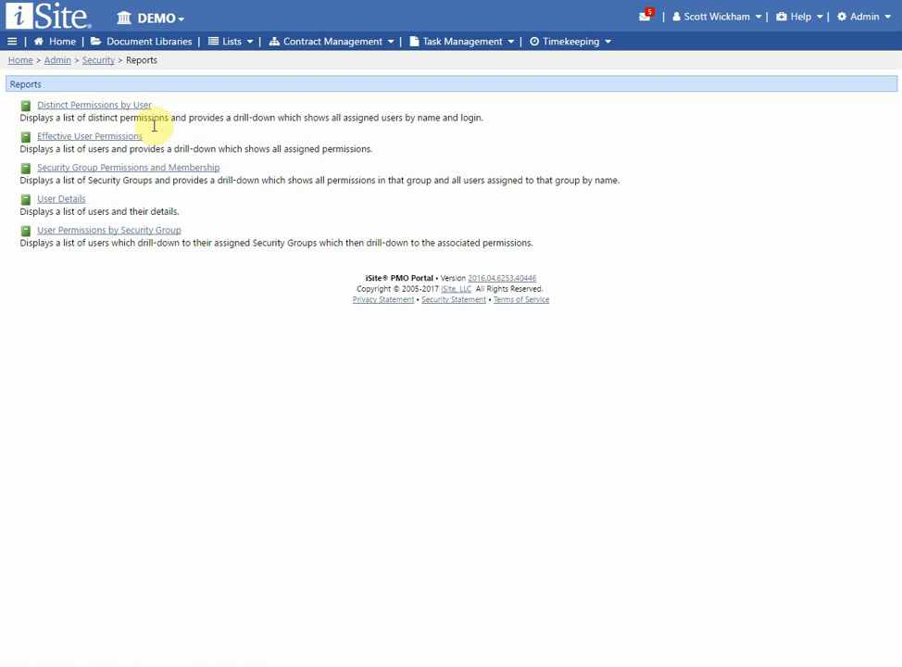
click(122, 105)
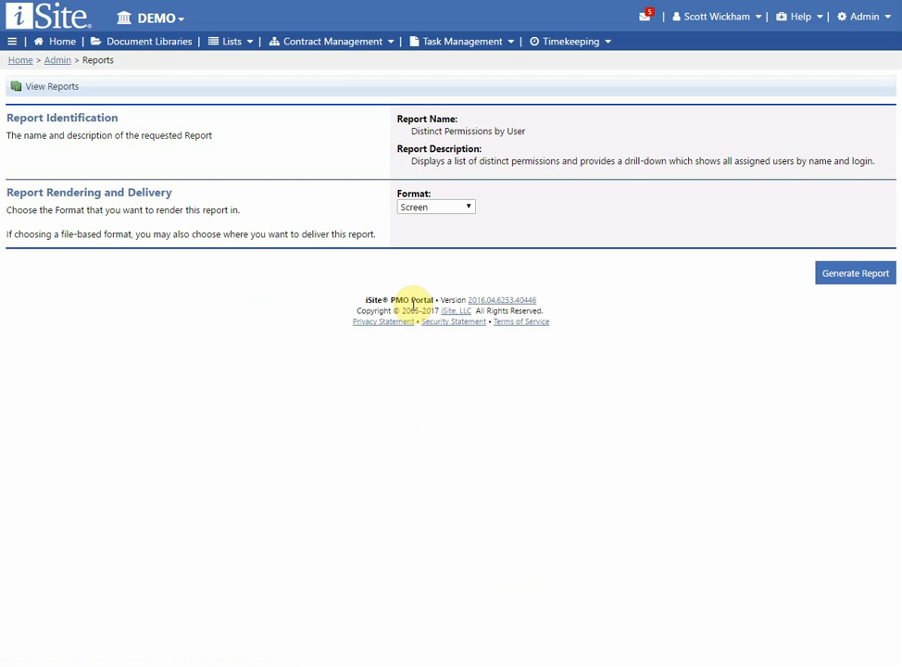
click(845, 275)
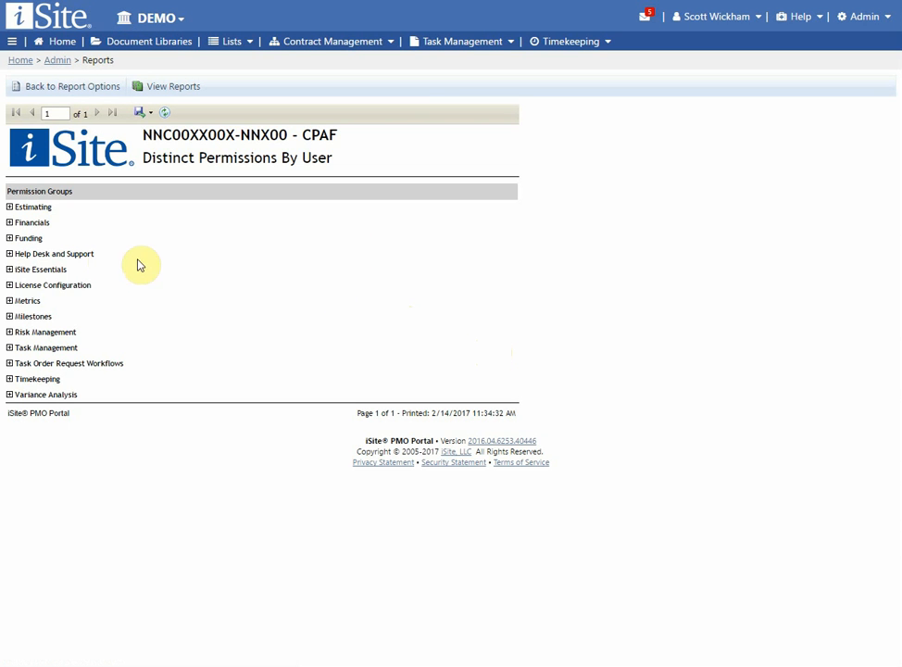
Drill down to the users holding the View Costs permission under Financials, and return to the list of reports
click(9, 223)
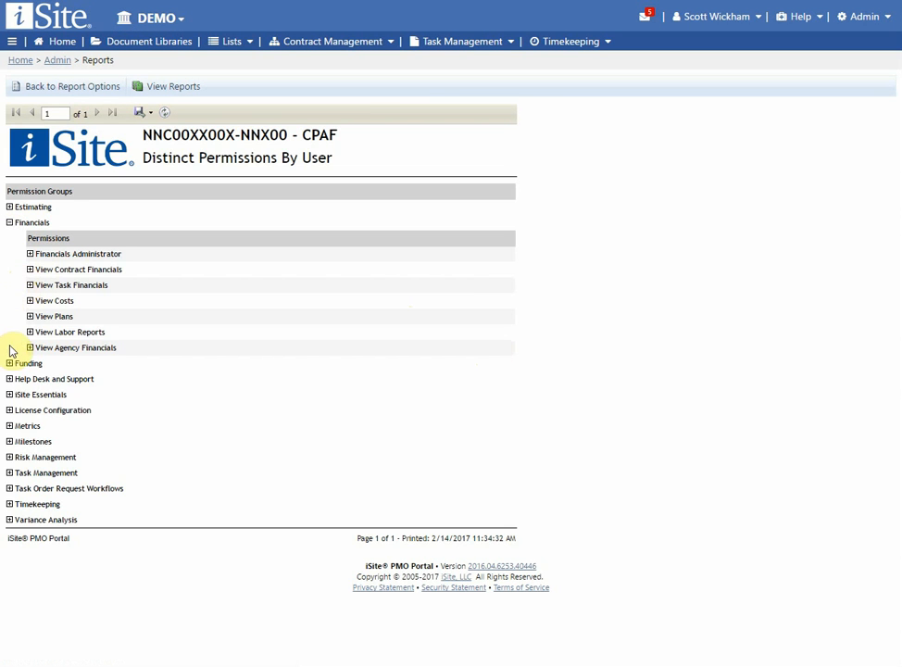
click(29, 301)
scroll(348, 364, up, 2)
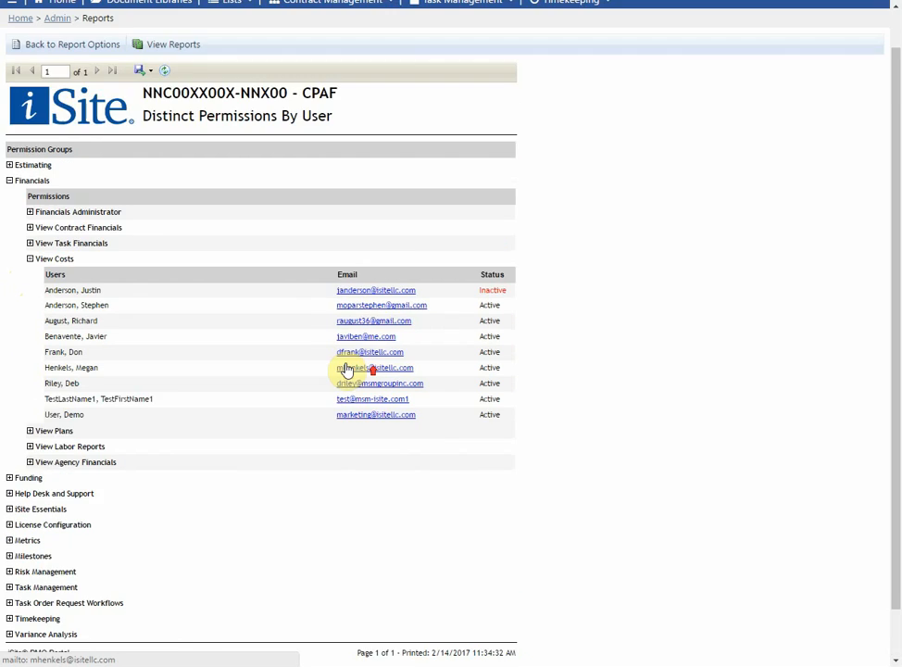
click(185, 90)
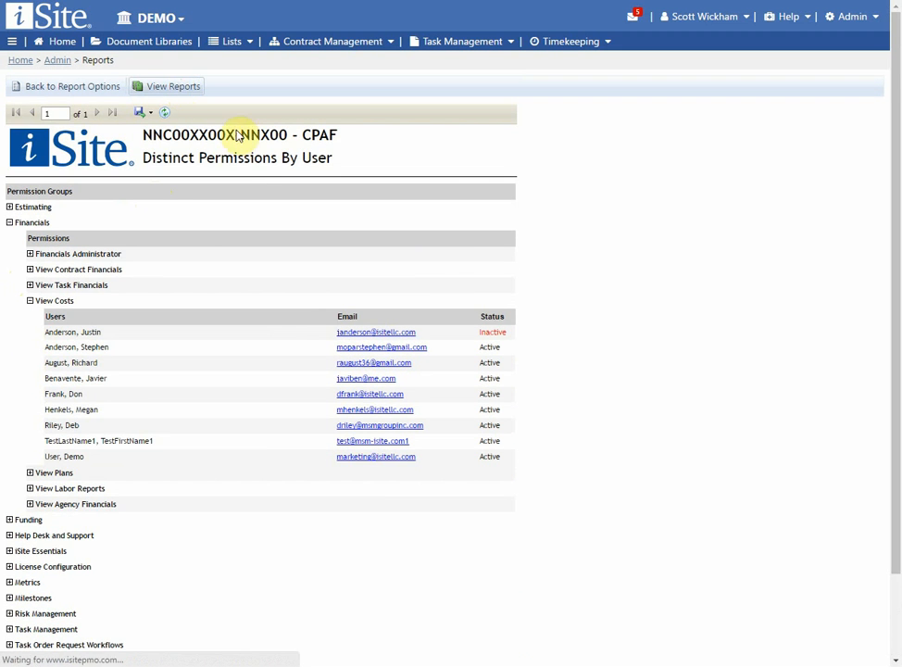